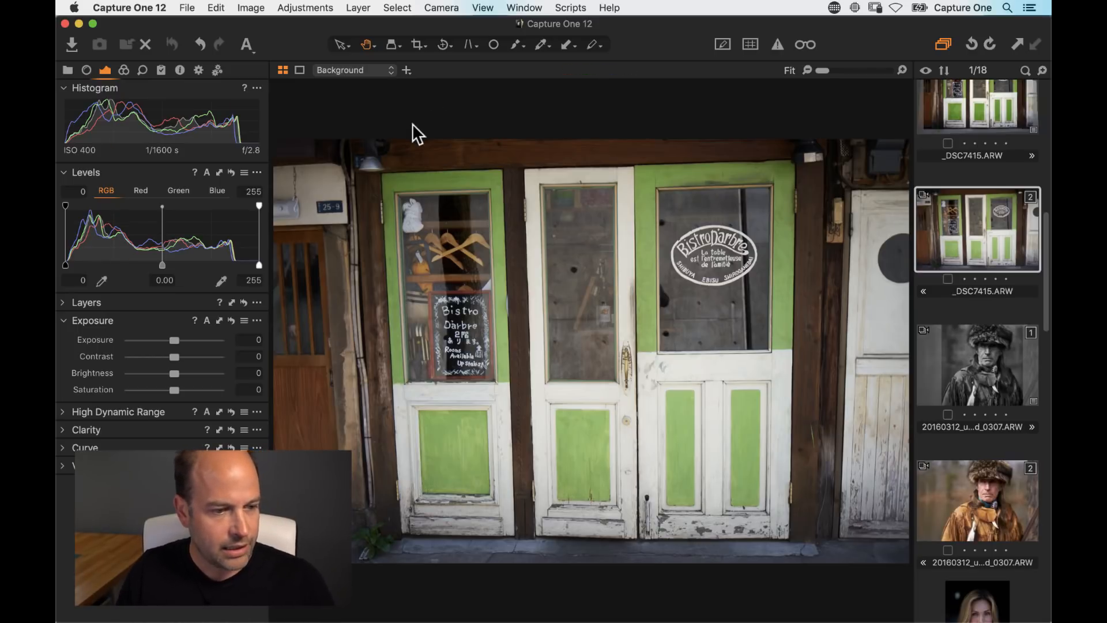
# Step: Browse the thumbnails full width, open the second variant of _DSC7415.ARW in the viewer, and hide the browser
pyautogui.press('super+alt+v')
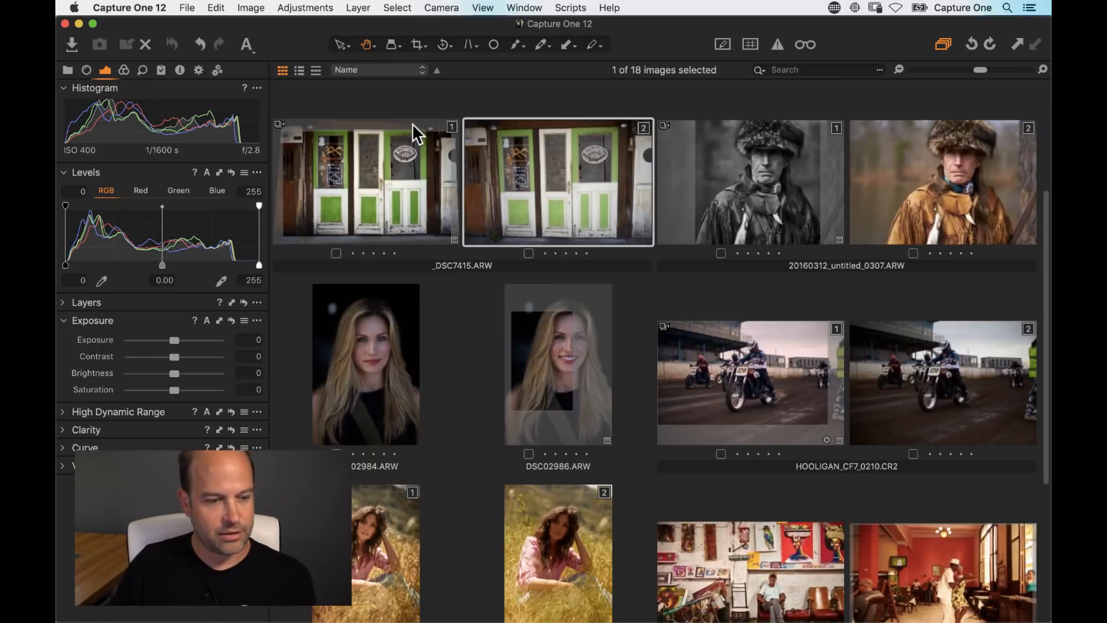
pyautogui.scroll(-5, 610, 463)
pyautogui.scroll(6, 610, 462)
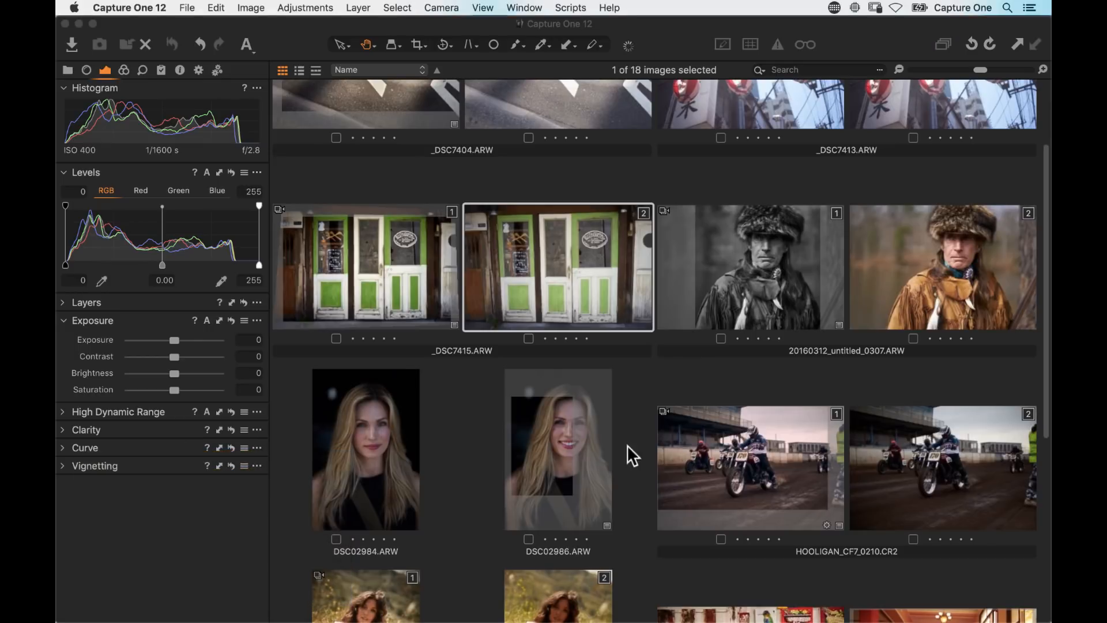
pyautogui.doubleClick(567, 285)
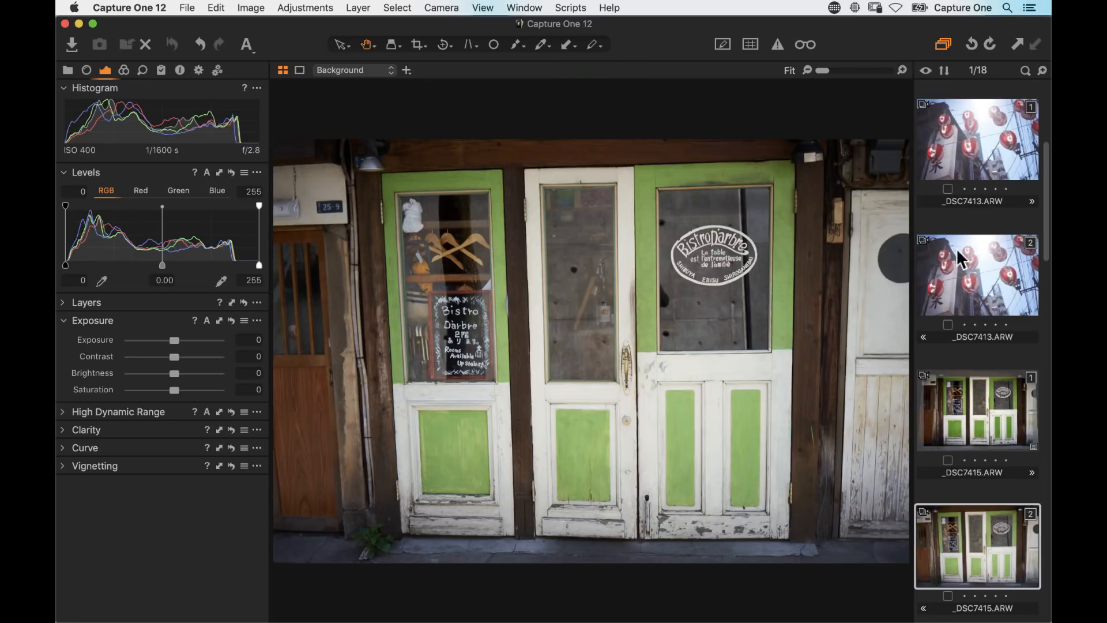
pyautogui.press('super+b')
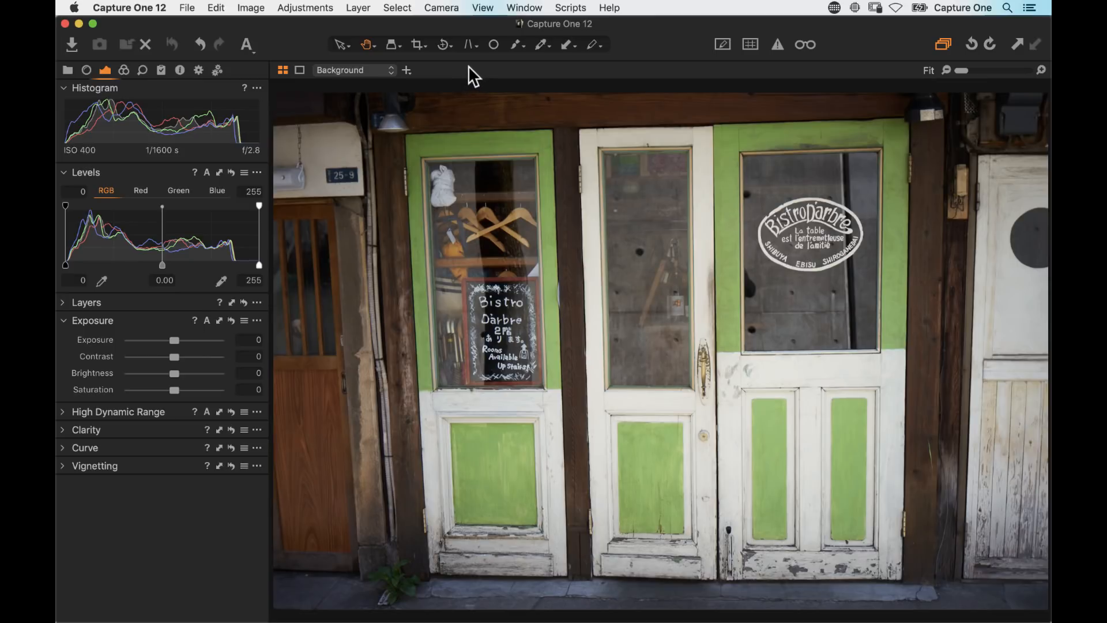
# Step: Activate the combined Keystone tool so both vertical and horizontal guides appear over the doors photo
pyautogui.click(470, 45)
pyautogui.click(471, 49)
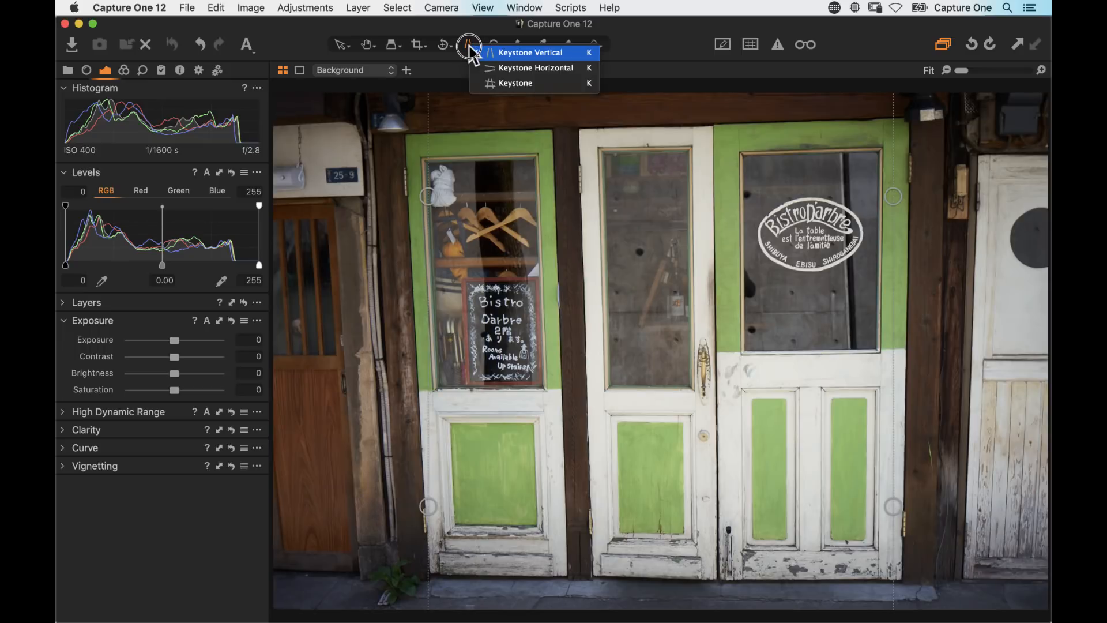
pyautogui.moveTo(472, 51); pyautogui.dragTo(548, 85)
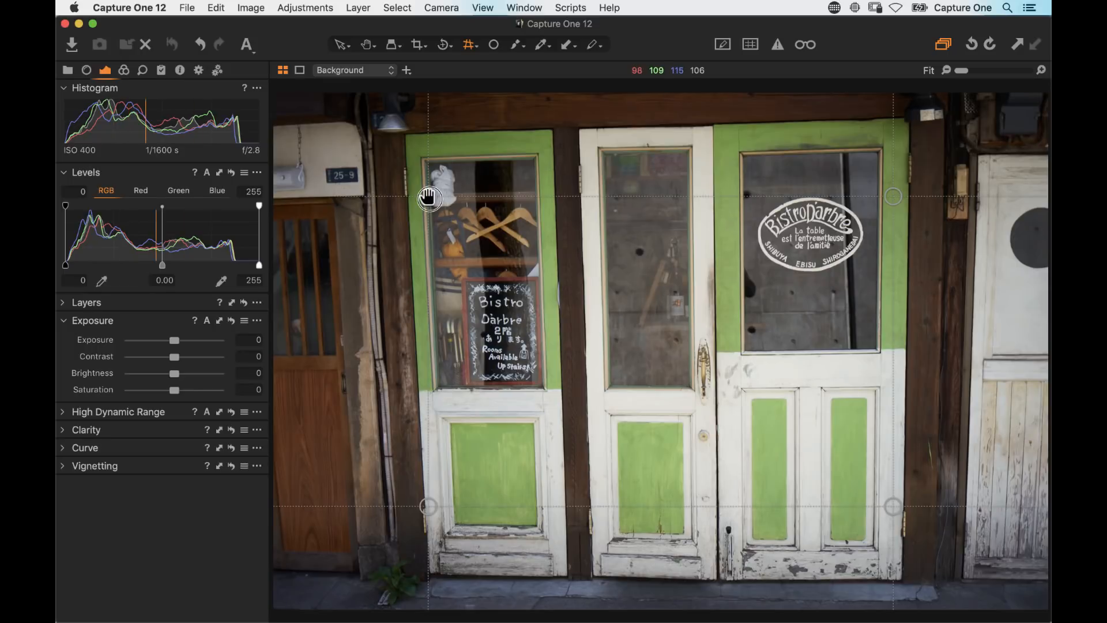
pyautogui.click(341, 45)
pyautogui.click(471, 45)
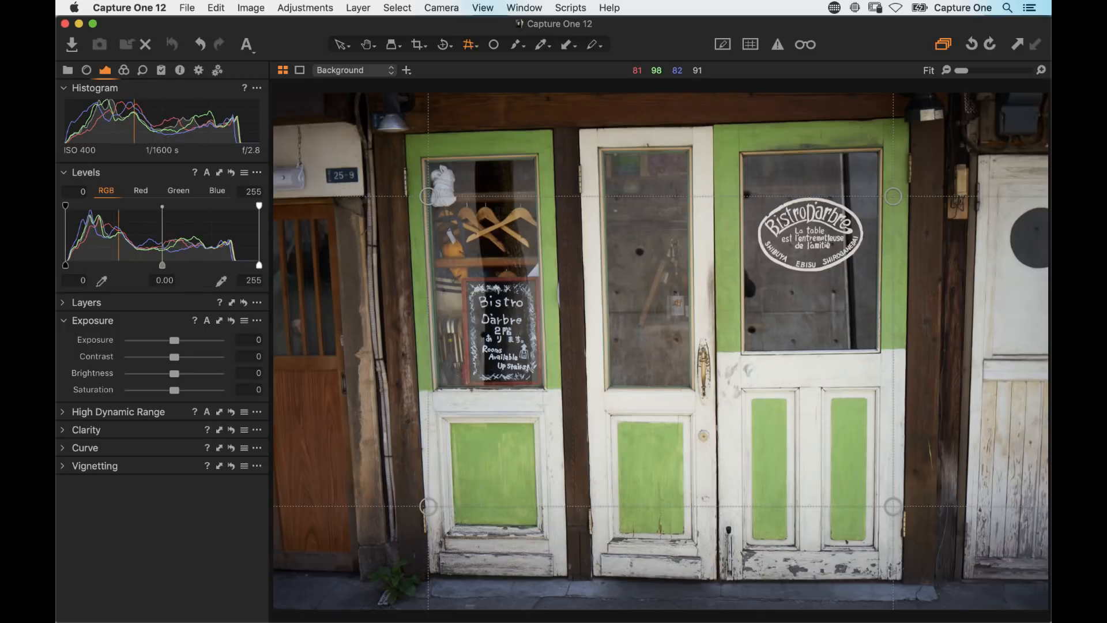
# Step: Quit and relaunch Capture One, and dismiss the Resource Hub welcome window
pyautogui.click(152, 7)
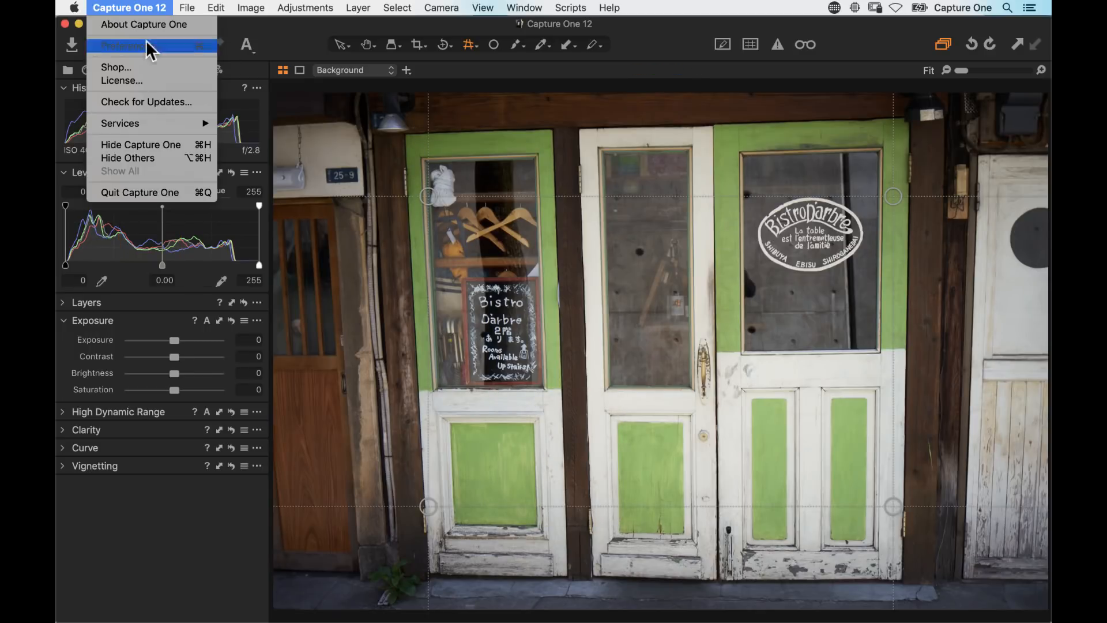
pyautogui.click(124, 196)
pyautogui.click(661, 334)
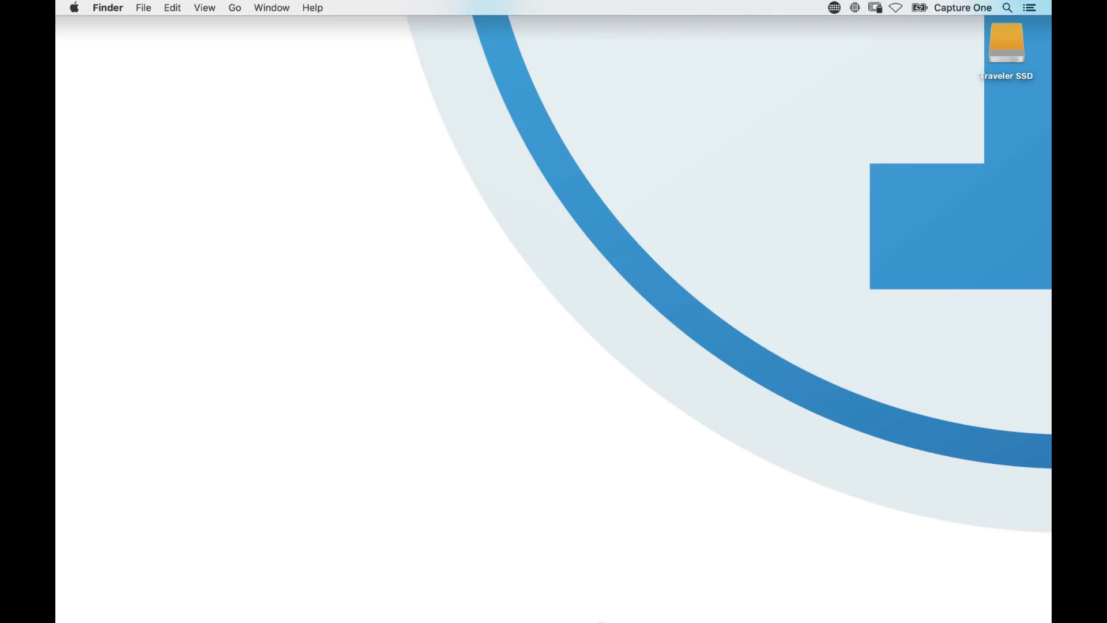
pyautogui.moveTo(603, 621)
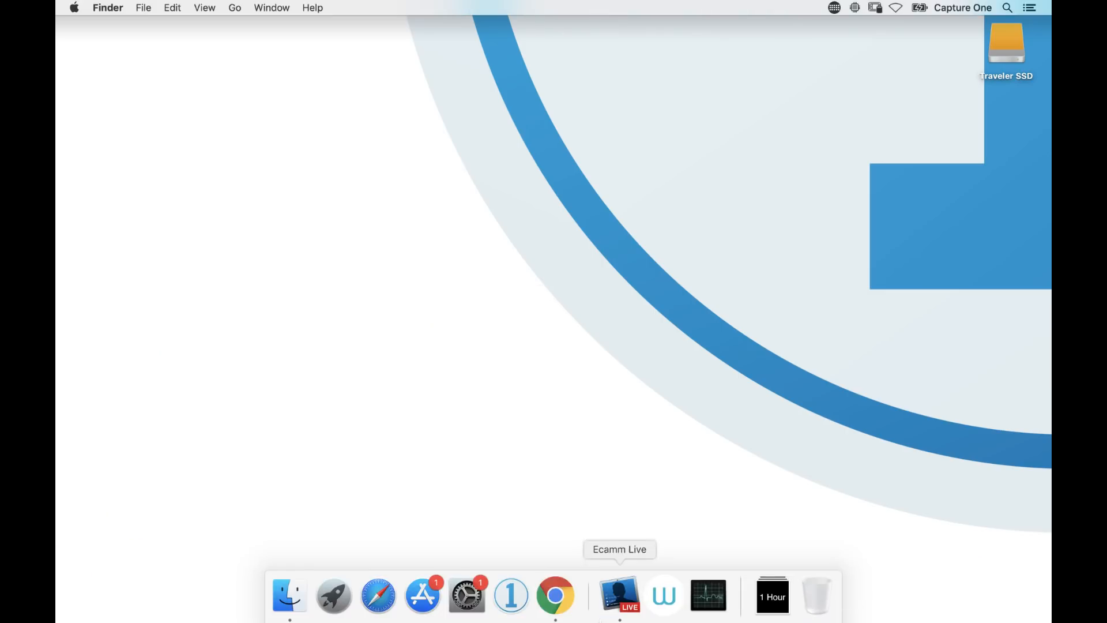
pyautogui.click(511, 598)
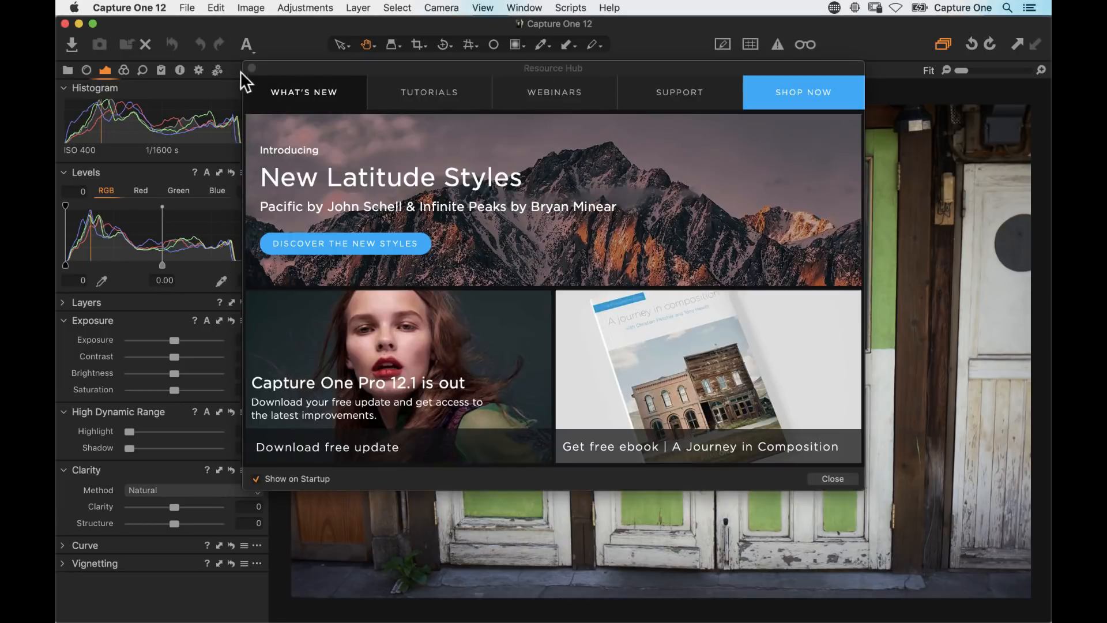
pyautogui.click(252, 68)
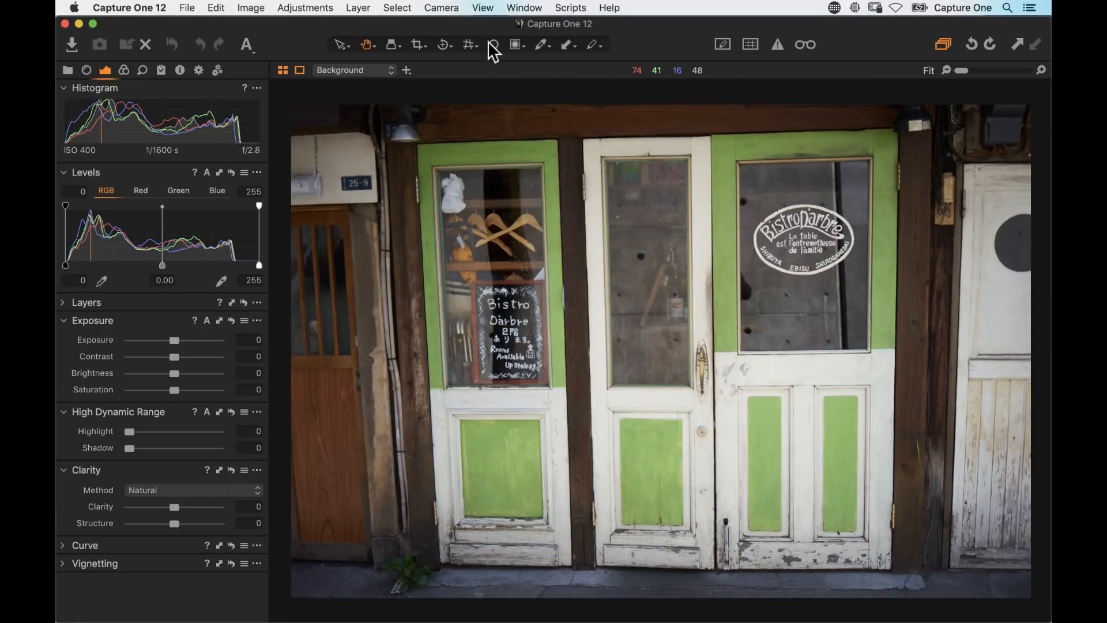
# Step: Align the four Keystone points with the outer corners of the green and white door frame and apply the correction
pyautogui.click(469, 43)
pyautogui.moveTo(437, 206); pyautogui.dragTo(411, 158)
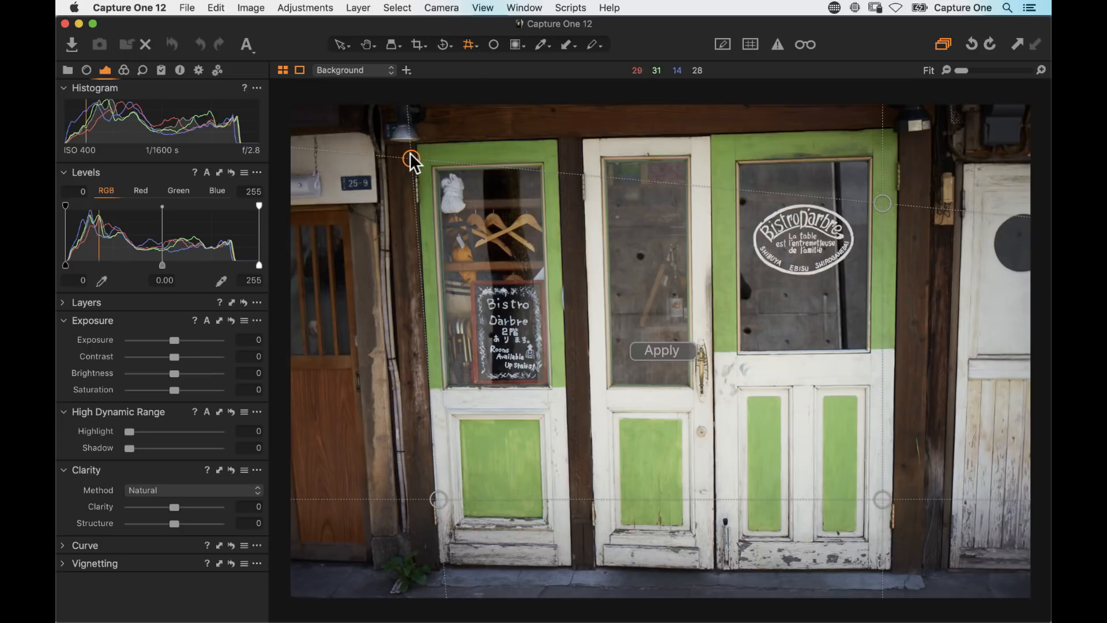
pyautogui.moveTo(411, 158); pyautogui.dragTo(415, 143)
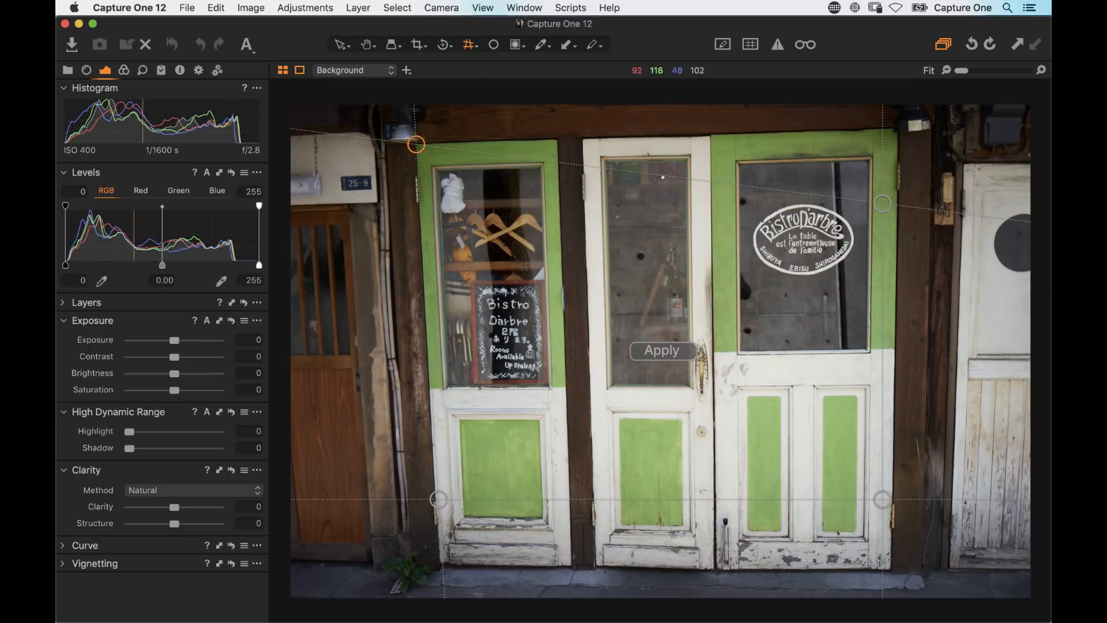
pyautogui.moveTo(882, 202); pyautogui.dragTo(898, 128)
pyautogui.moveTo(439, 499); pyautogui.dragTo(441, 564)
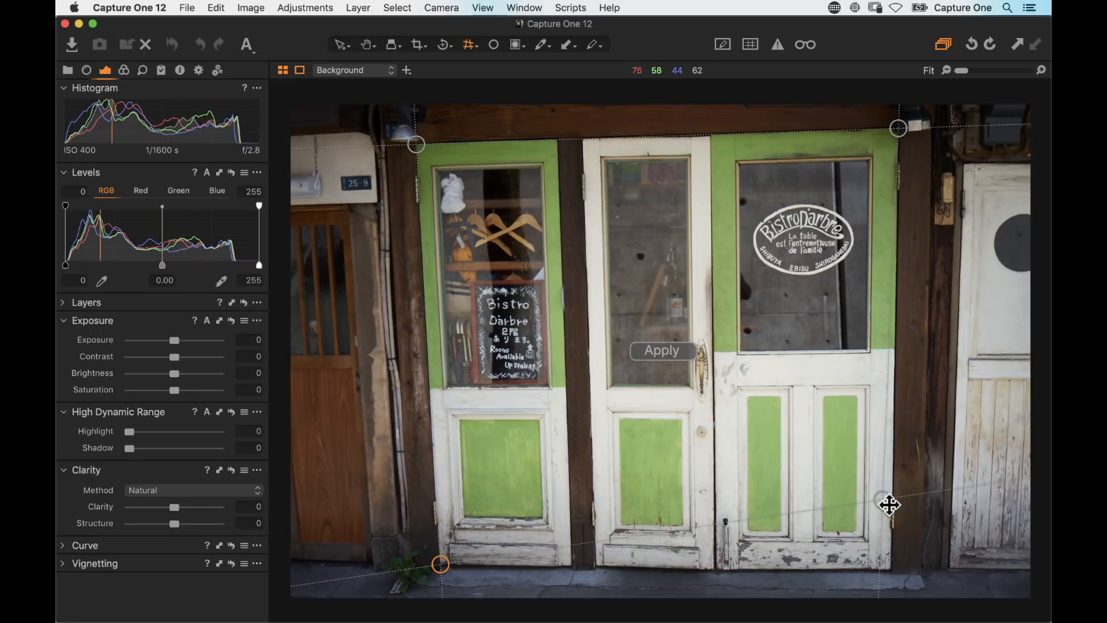
pyautogui.moveTo(883, 500); pyautogui.dragTo(890, 569)
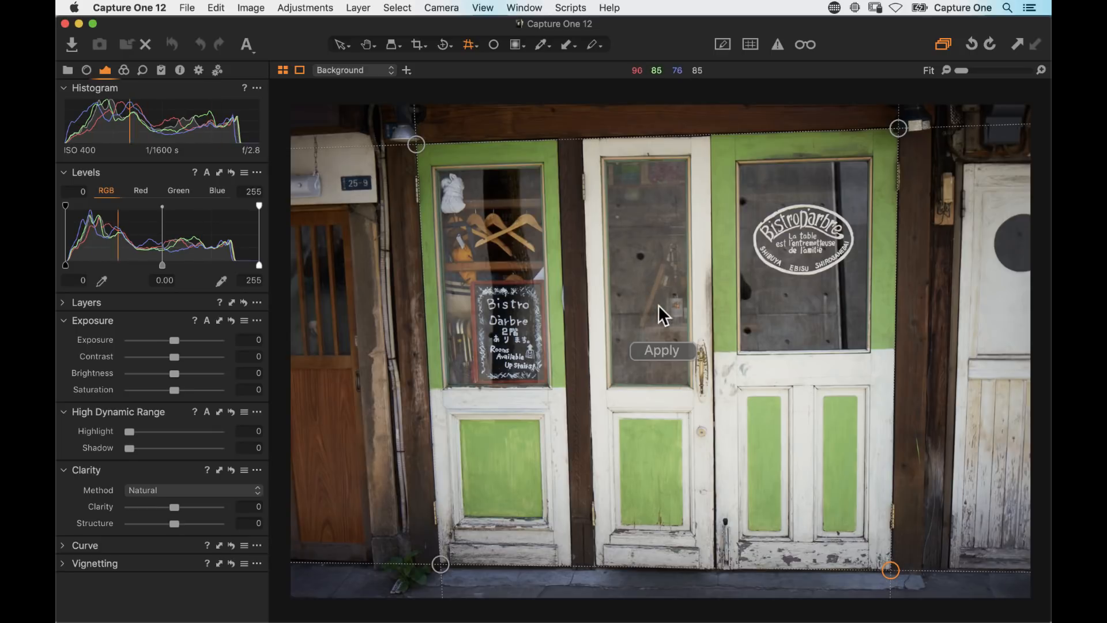
pyautogui.click(653, 353)
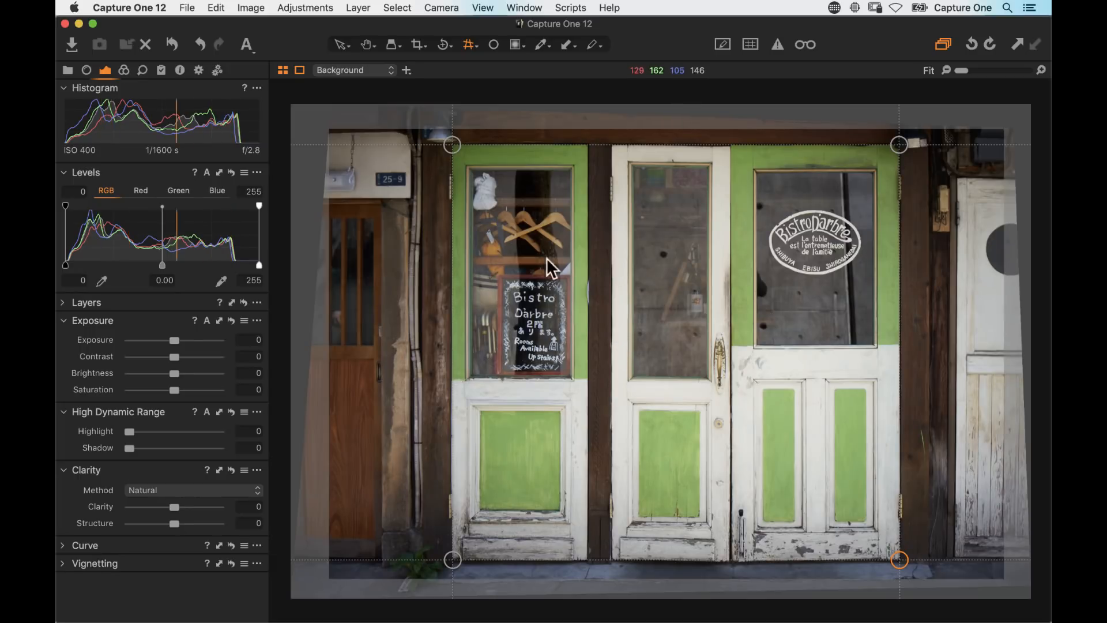
# Step: Crop both sides of the straightened doors photo inward to about 17.19 × 12.73 in
pyautogui.click(414, 47)
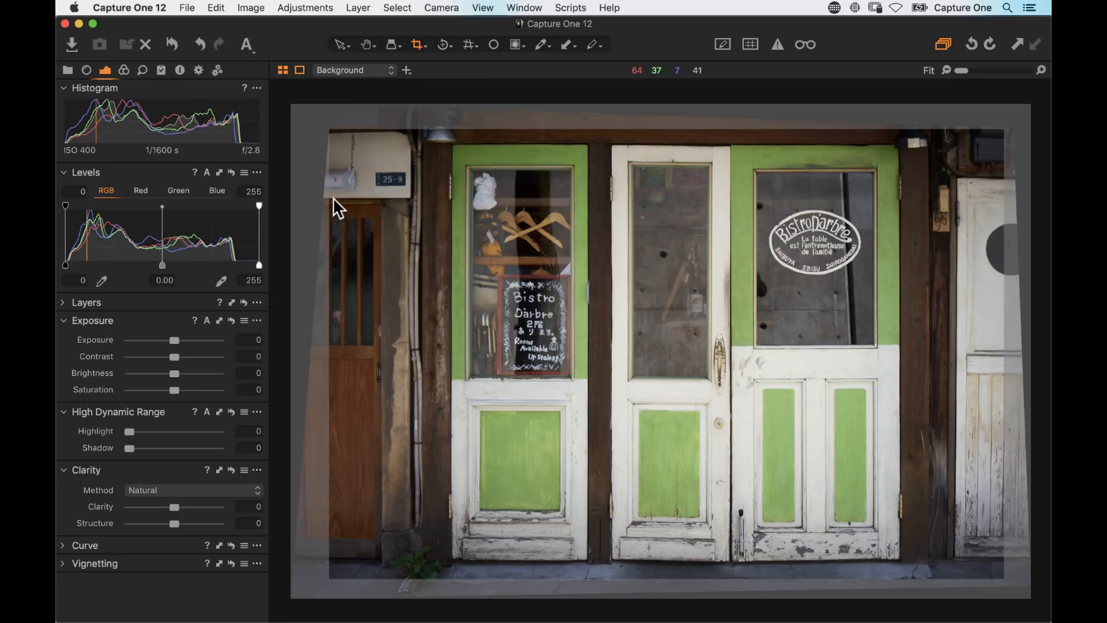
pyautogui.moveTo(330, 197); pyautogui.dragTo(362, 198)
pyautogui.moveTo(1003, 250); pyautogui.dragTo(972, 256)
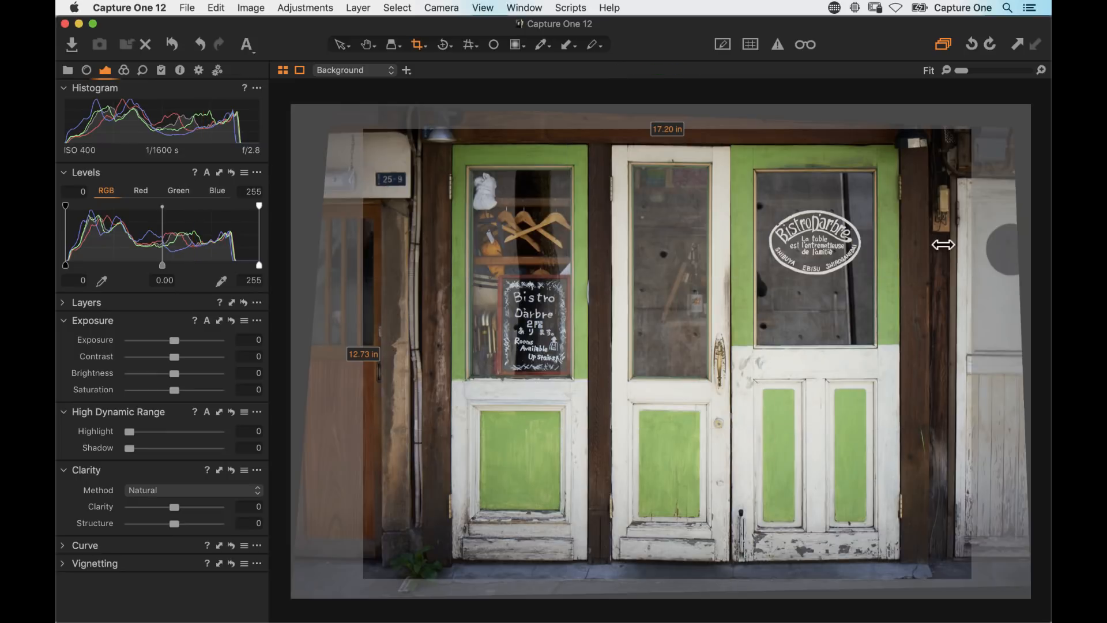
# Step: Place the Crop tool below Lens Correction and, with Crop Outside Image enabled, extend the crop above the doors to about 17.01 × 13.34 in
pyautogui.click(87, 71)
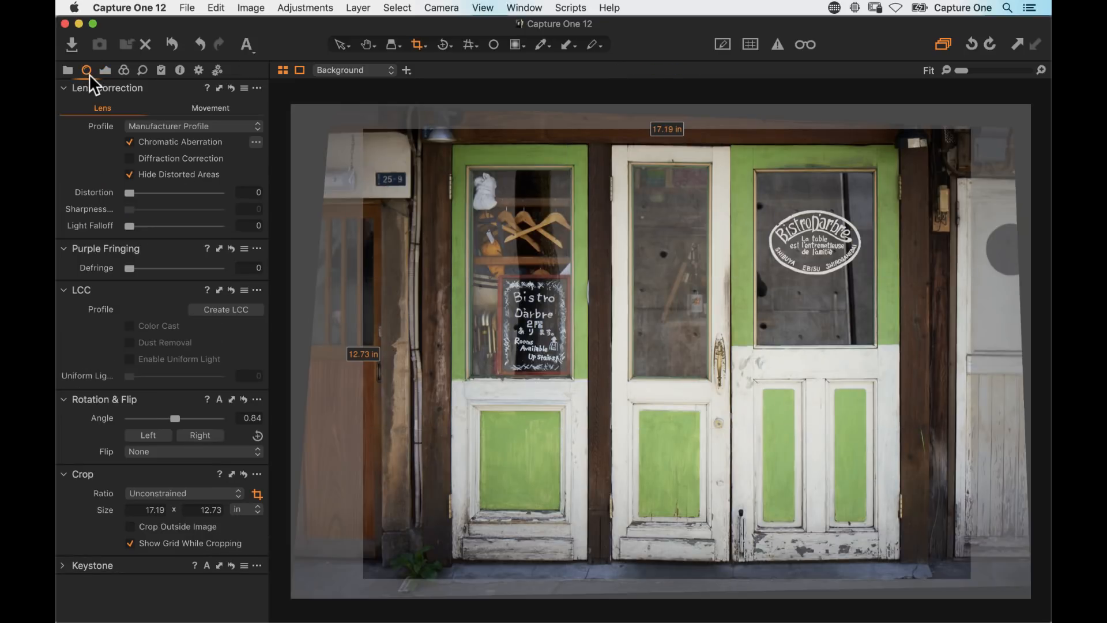
pyautogui.moveTo(202, 471); pyautogui.dragTo(206, 251)
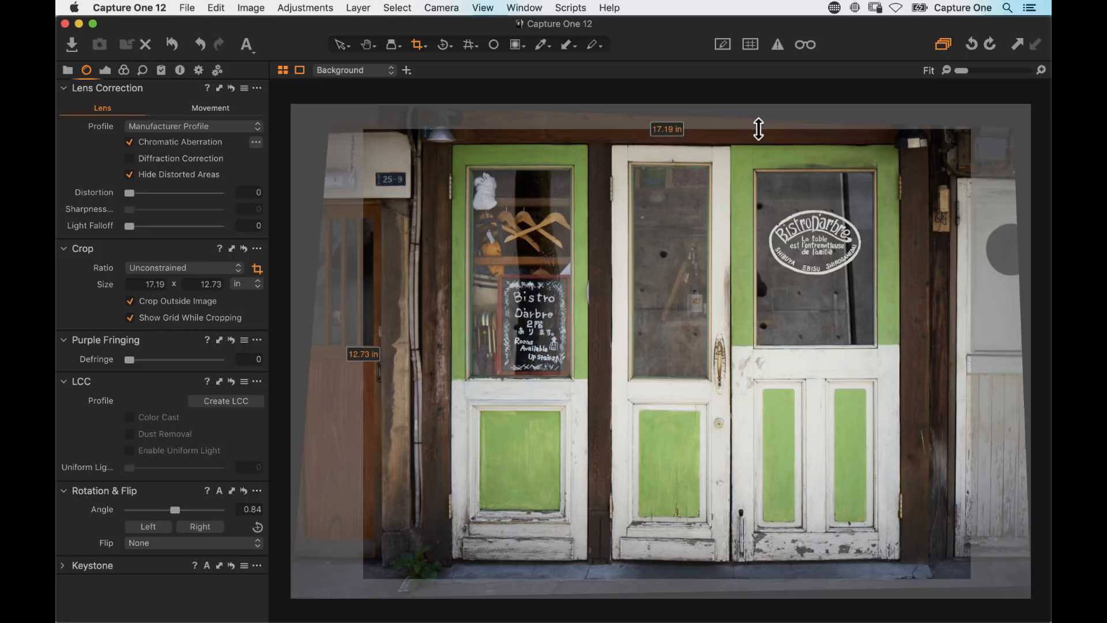
pyautogui.moveTo(756, 128); pyautogui.dragTo(743, 108)
pyautogui.moveTo(365, 204)
pyautogui.mouseDown()
pyautogui.moveTo(305, 203)
pyautogui.moveTo(369, 195)
pyautogui.mouseUp()
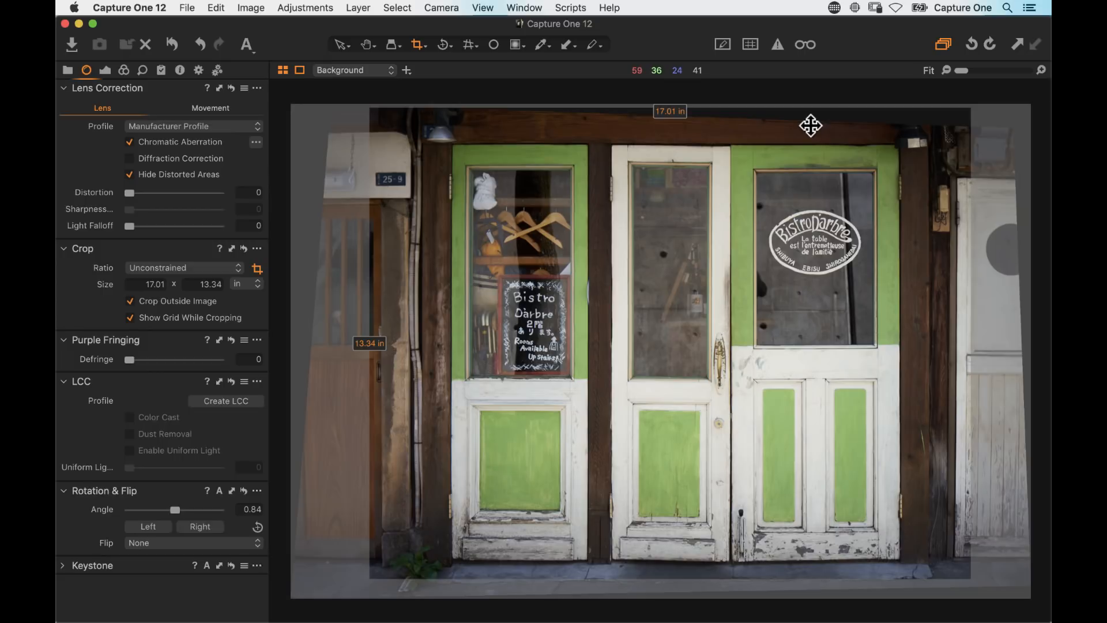
# Step: With Crop Outside Image disabled, tighten the crop around the doors to about 16.71 × 12.77 in and apply it
pyautogui.moveTo(796, 109); pyautogui.dragTo(798, 128)
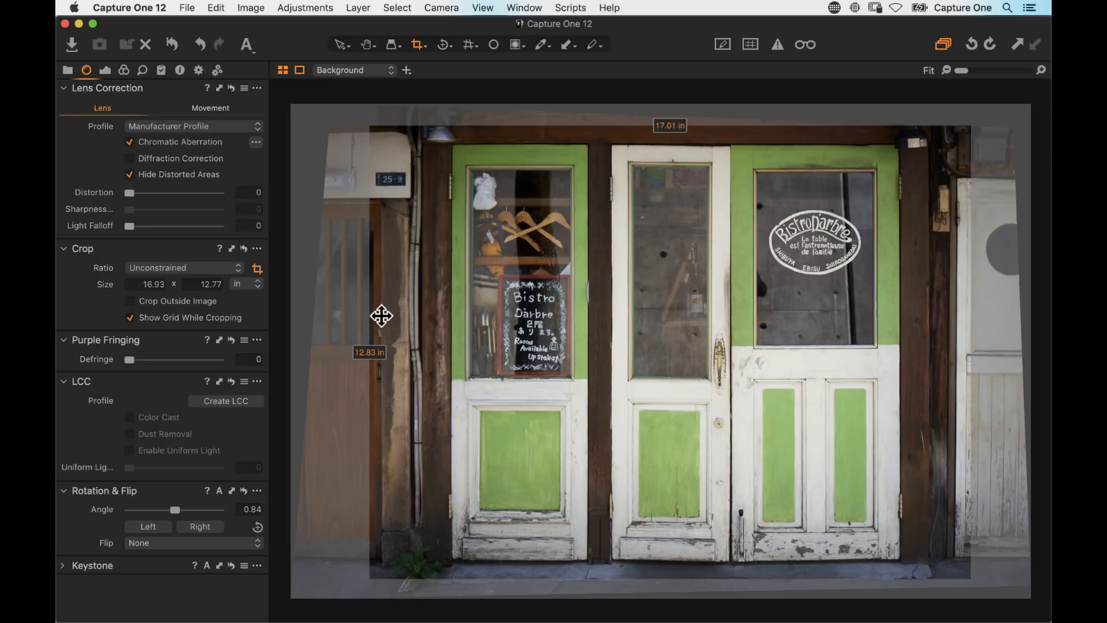
pyautogui.moveTo(969, 240)
pyautogui.mouseDown()
pyautogui.moveTo(950, 237)
pyautogui.moveTo(961, 238)
pyautogui.mouseUp()
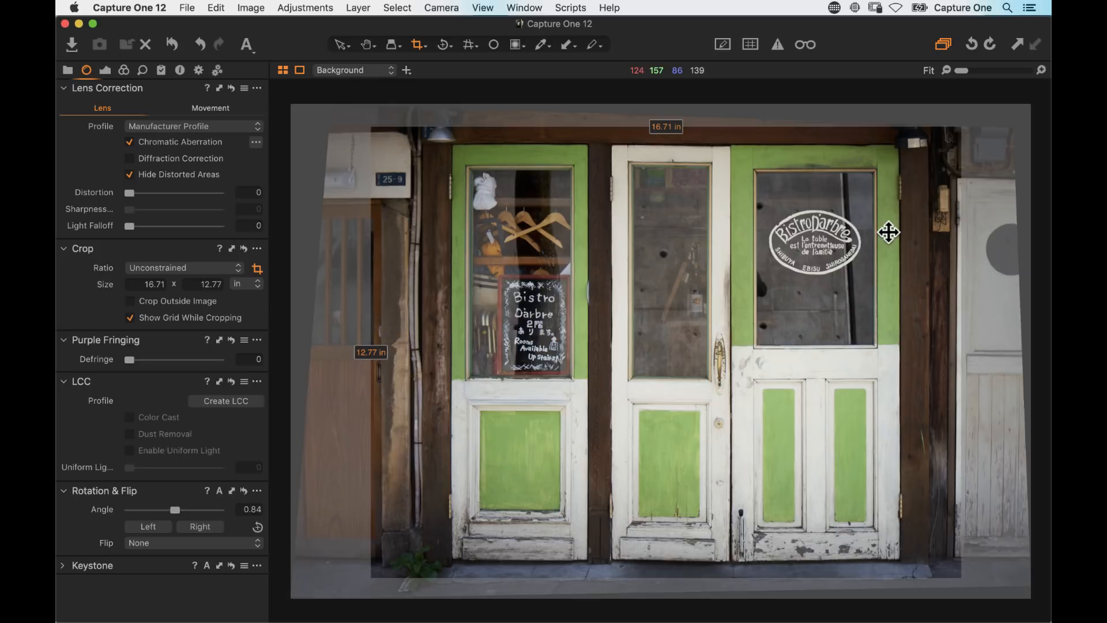
pyautogui.press('h')
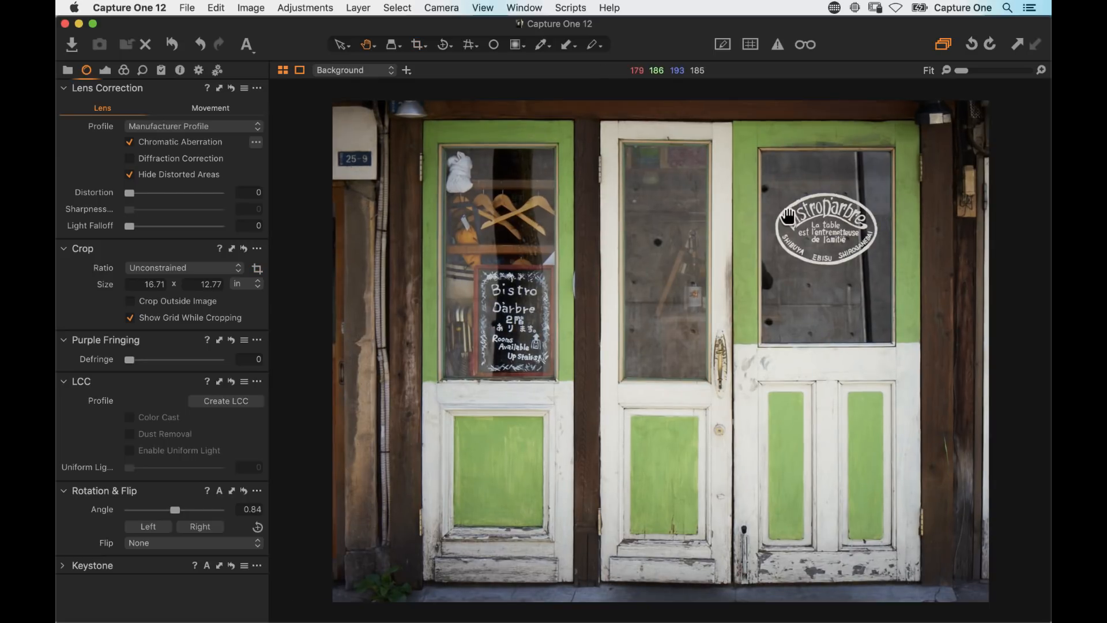
# Step: Toggle the viewer's proof margin off and on twice to compare how the cropped photo is framed
pyautogui.click(300, 70)
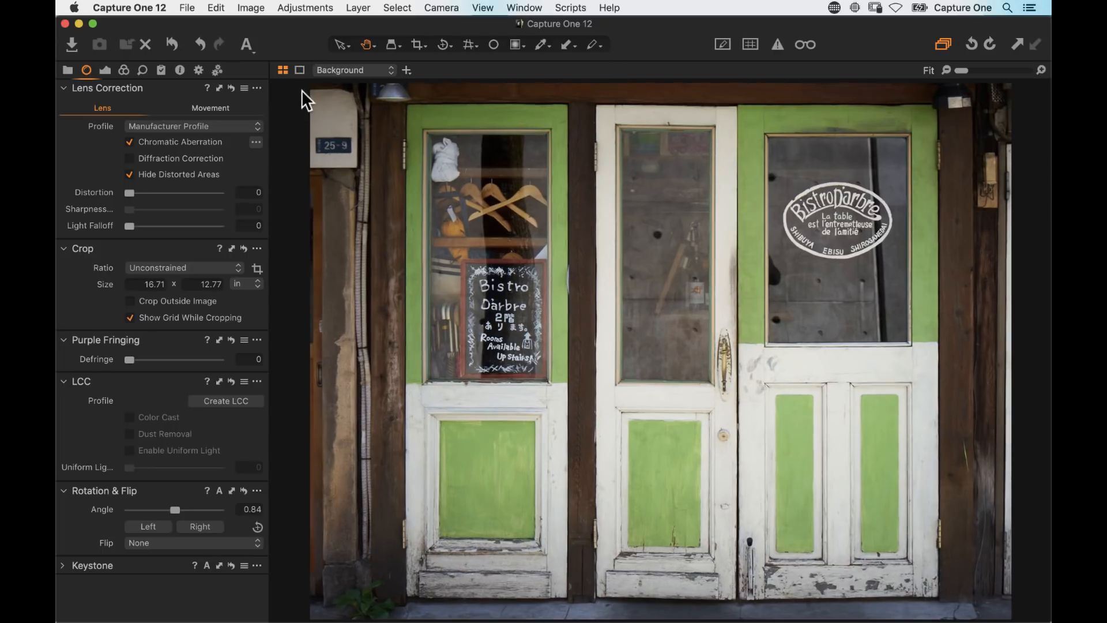
pyautogui.click(299, 69)
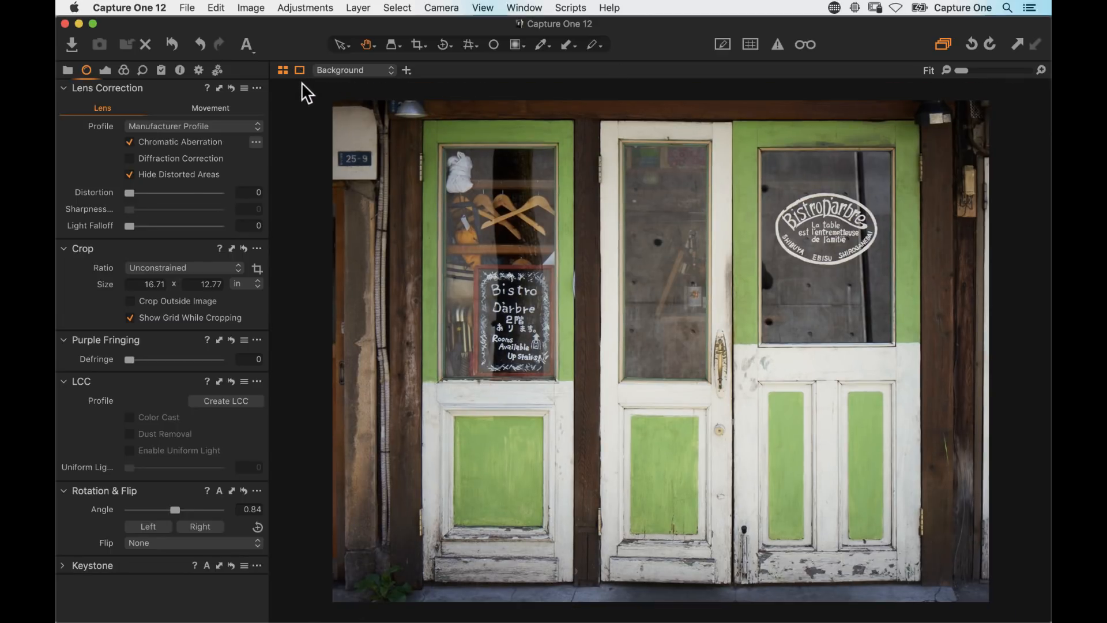
pyautogui.click(300, 70)
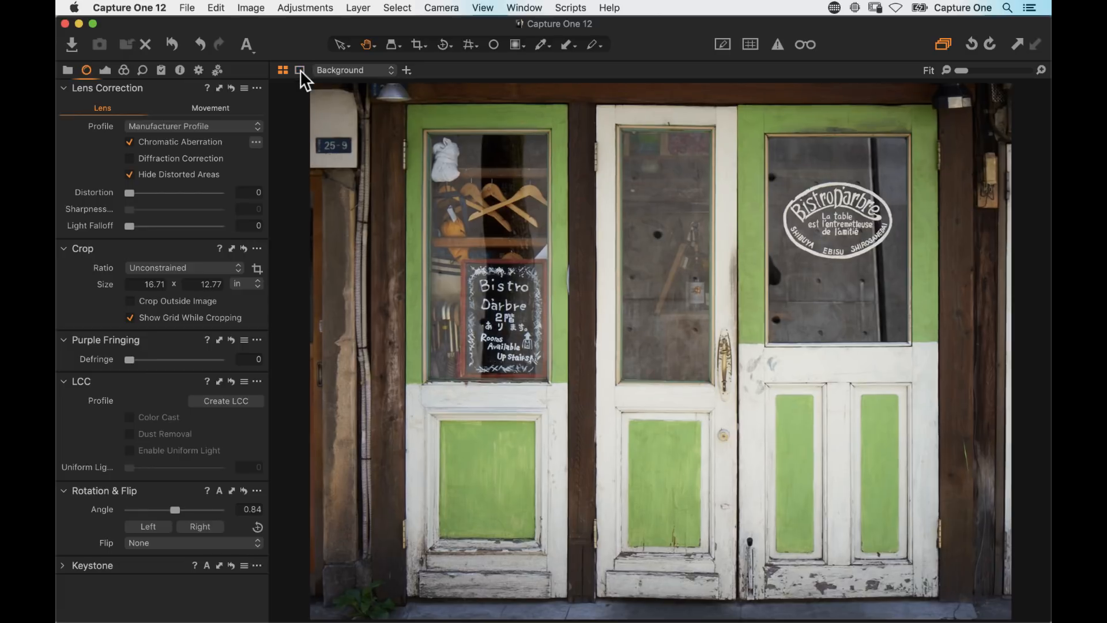
pyautogui.click(299, 70)
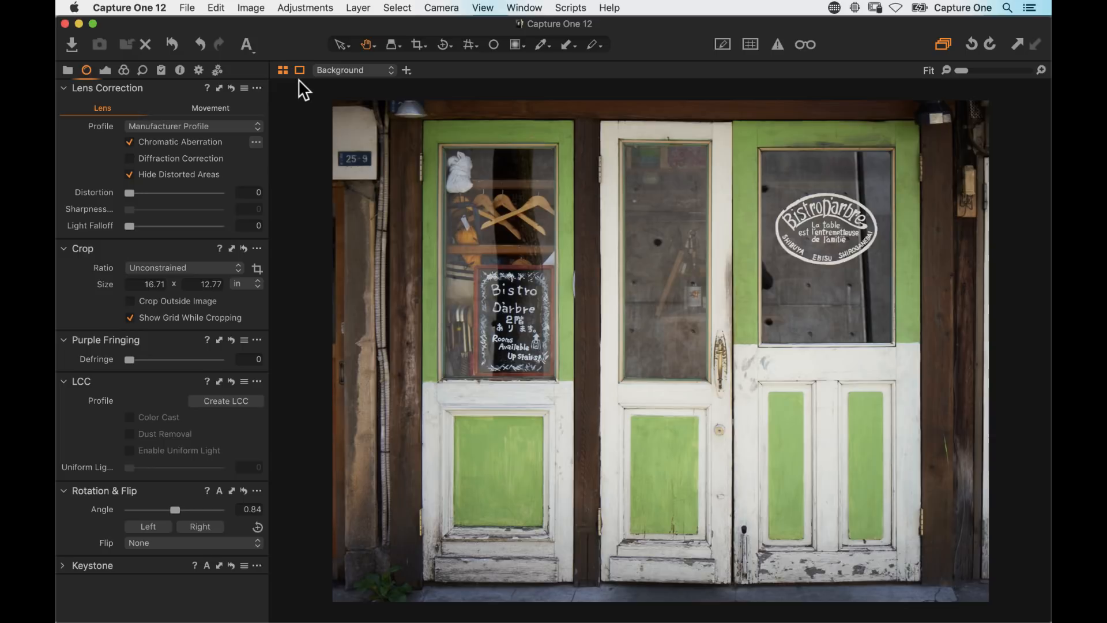
# Step: Show the viewer labels beneath the photo and hide them again
pyautogui.click(479, 7)
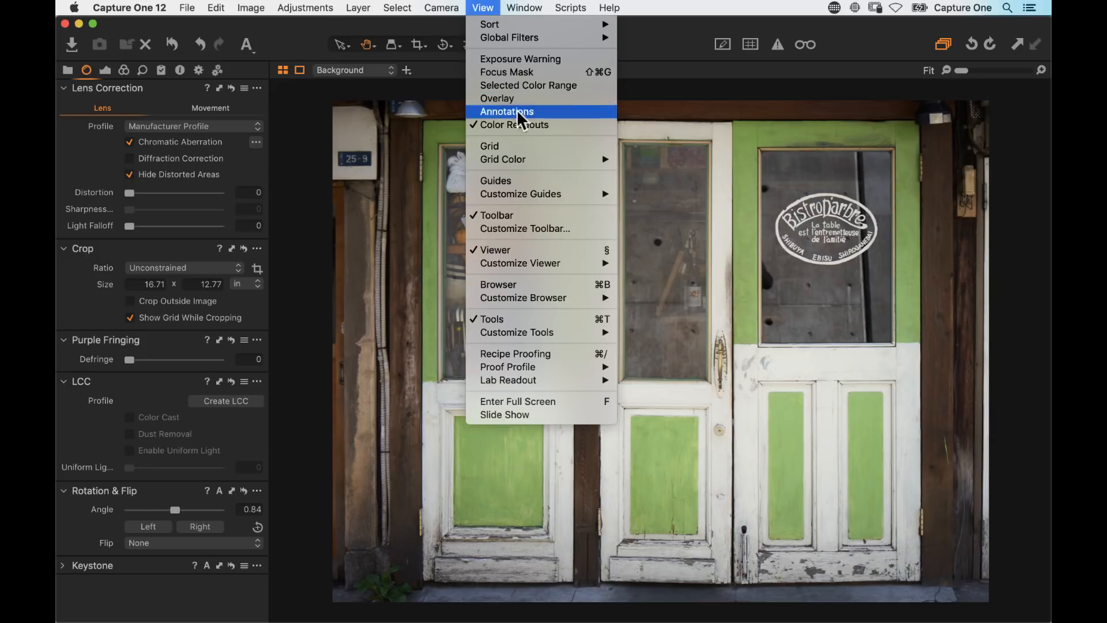
pyautogui.moveTo(575, 262)
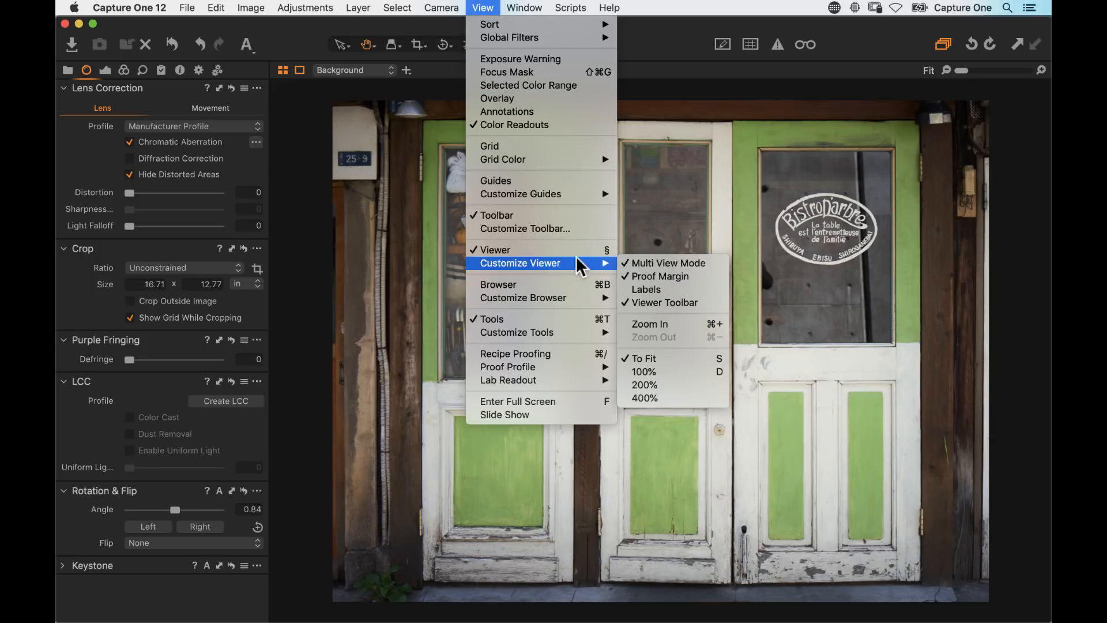
pyautogui.click(653, 289)
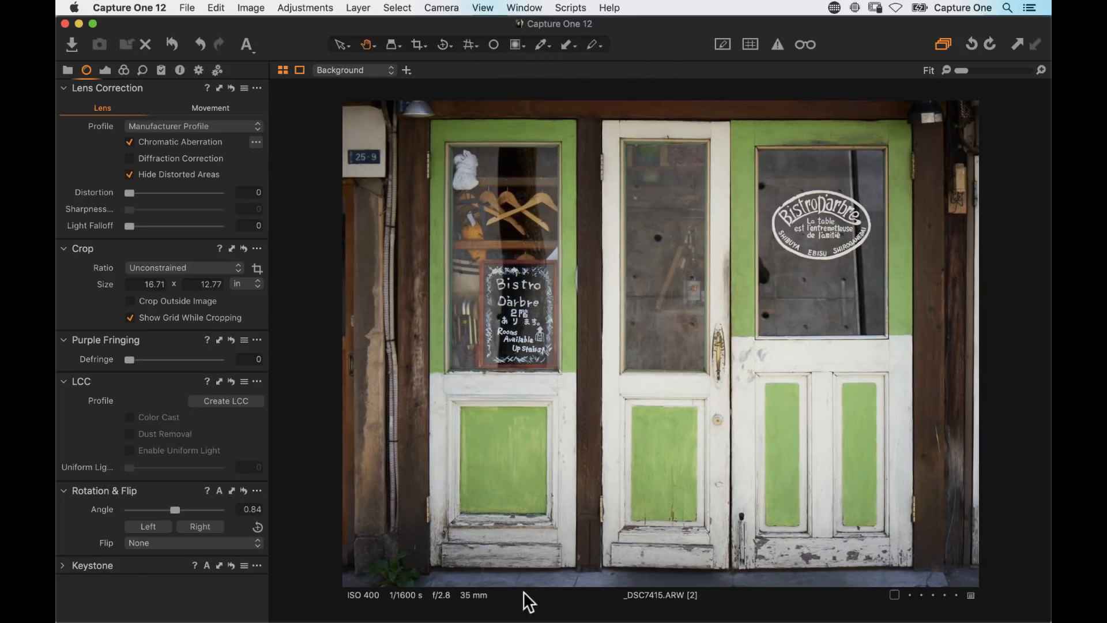
pyautogui.click(483, 7)
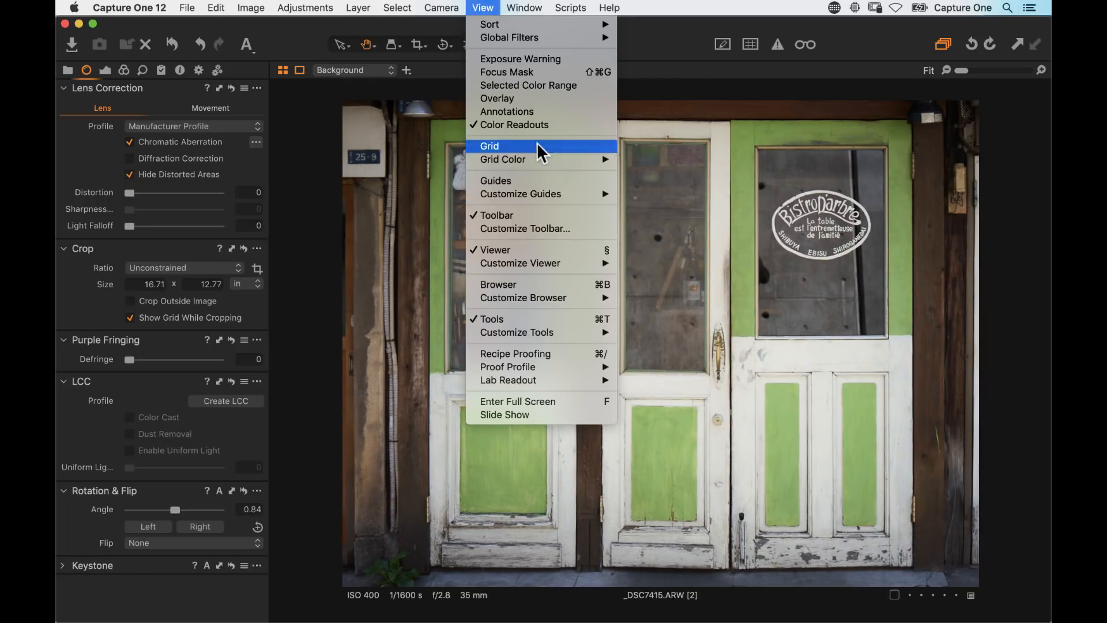
pyautogui.moveTo(576, 264)
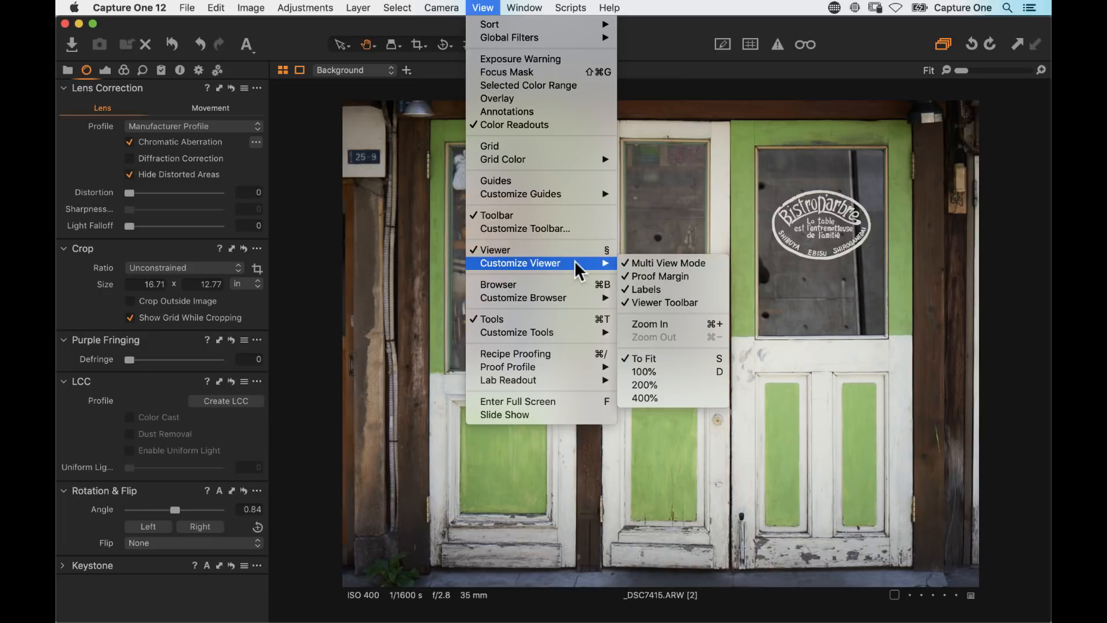
pyautogui.click(662, 288)
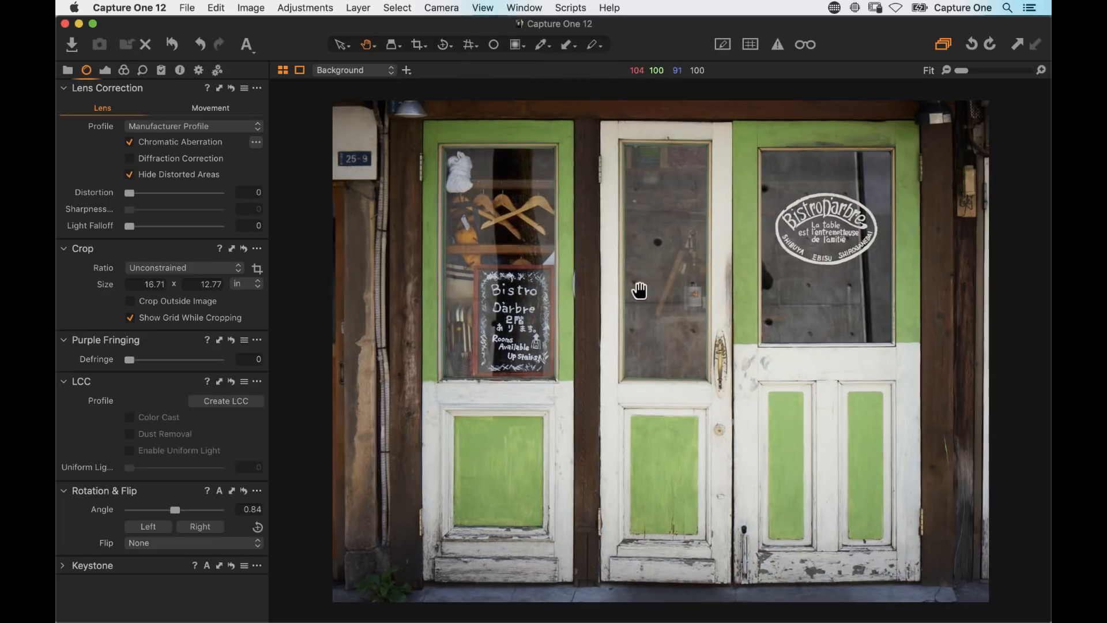
# Step: Set the doors photo's exposure to 0.11
pyautogui.click(105, 69)
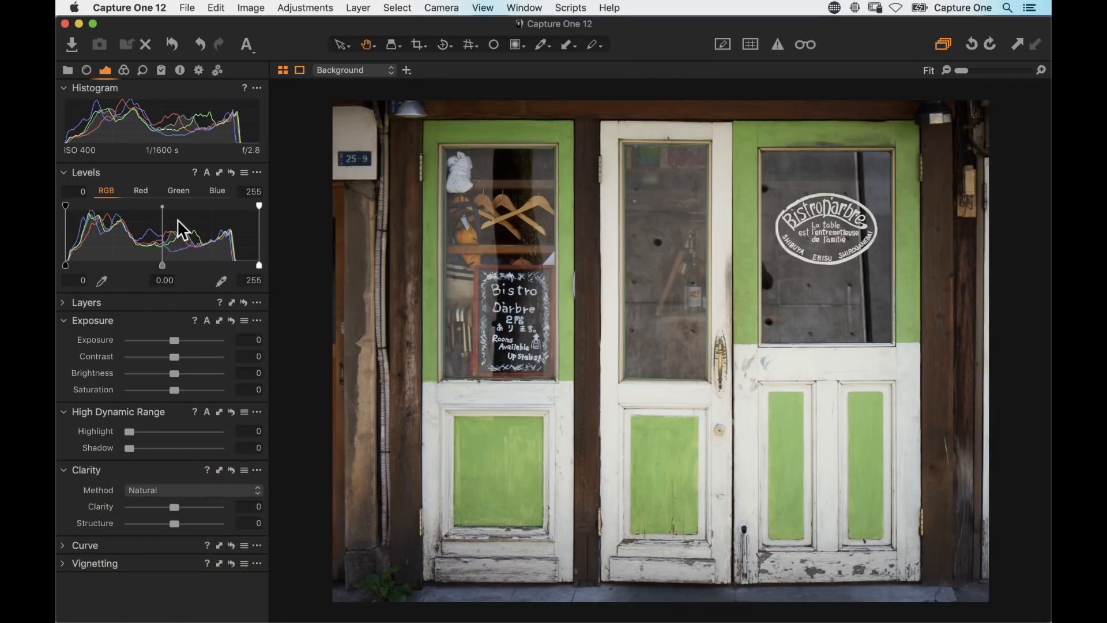
pyautogui.moveTo(144, 171)
pyautogui.mouseDown()
pyautogui.moveTo(161, 170)
pyautogui.moveTo(137, 171)
pyautogui.mouseUp()
pyautogui.moveTo(175, 339); pyautogui.dragTo(173, 340)
pyautogui.moveTo(174, 343); pyautogui.dragTo(176, 342)
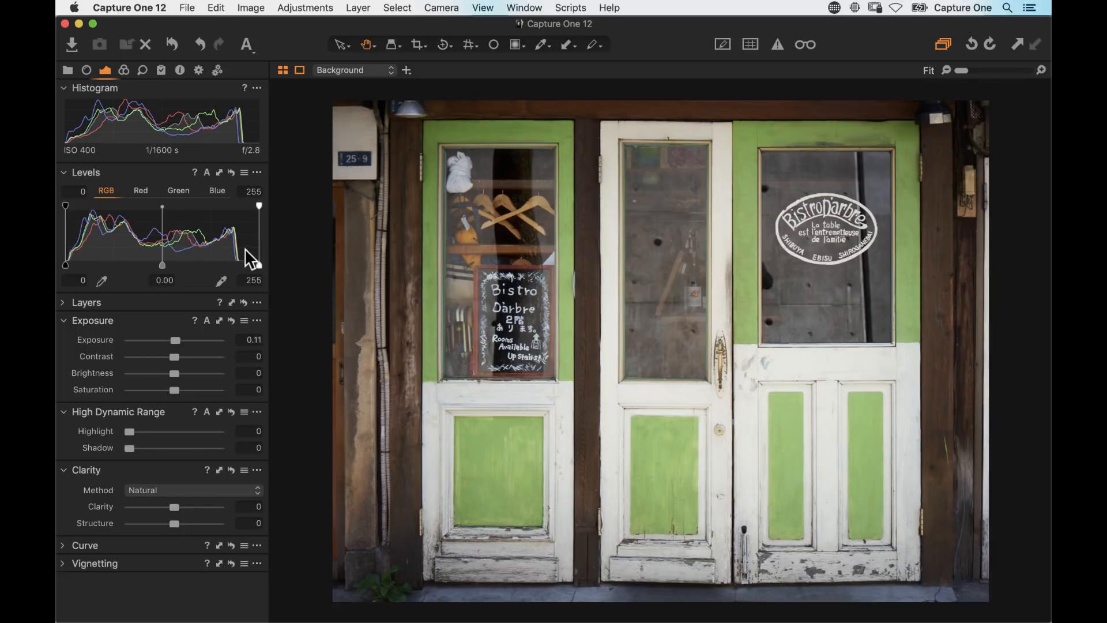
# Step: Auto-adjust the levels and darken the photo by setting the levels midtone to -0.28
pyautogui.click(207, 173)
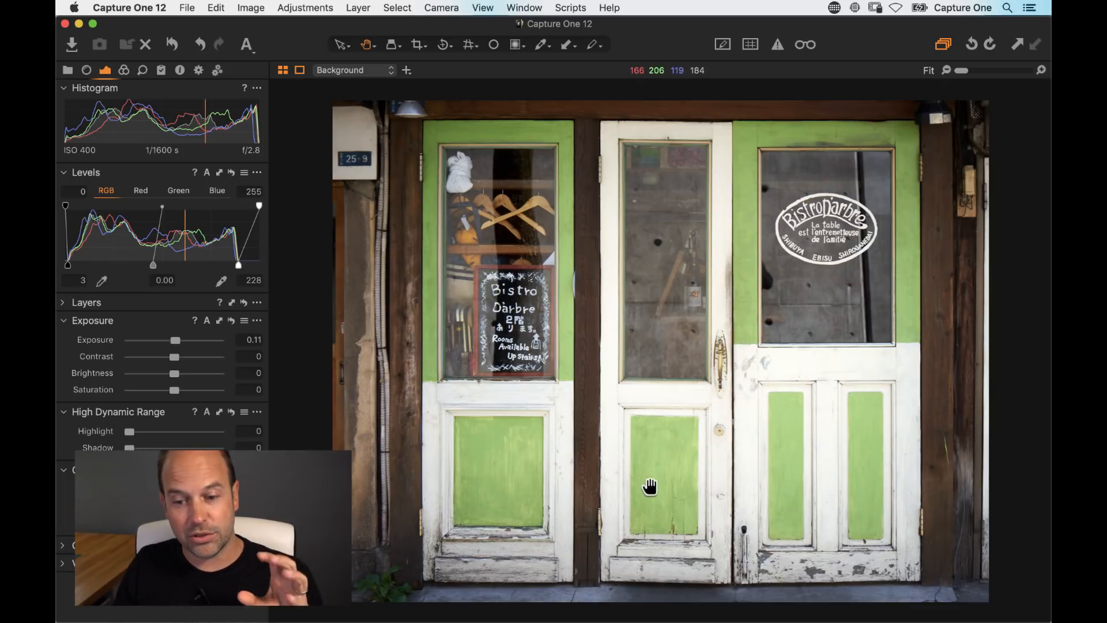
pyautogui.press('super+Tab')
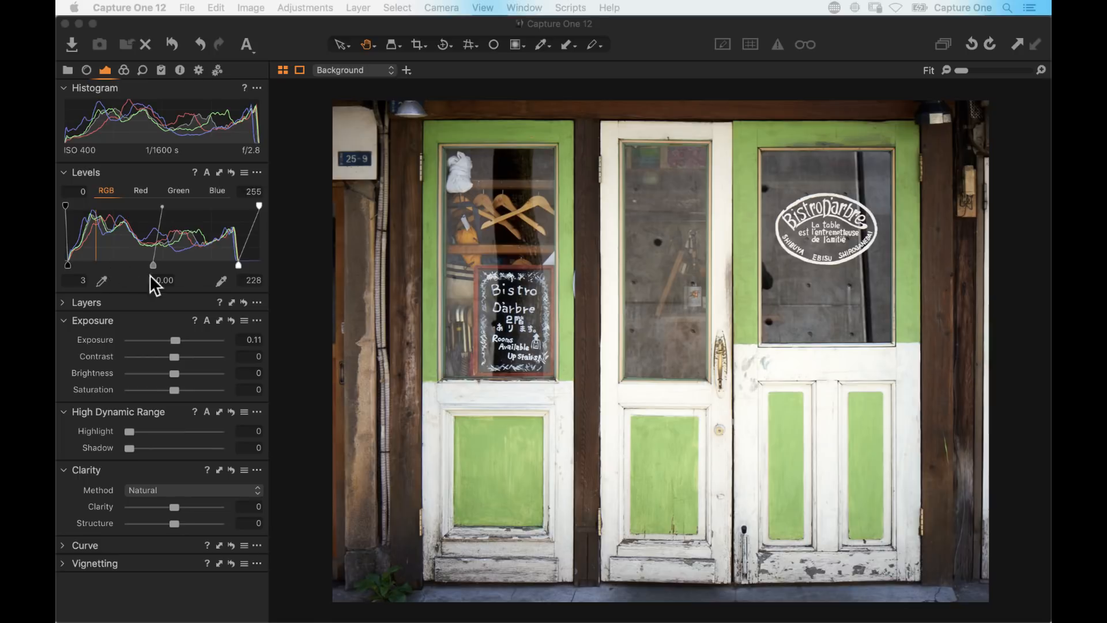
pyautogui.moveTo(153, 266); pyautogui.dragTo(178, 266)
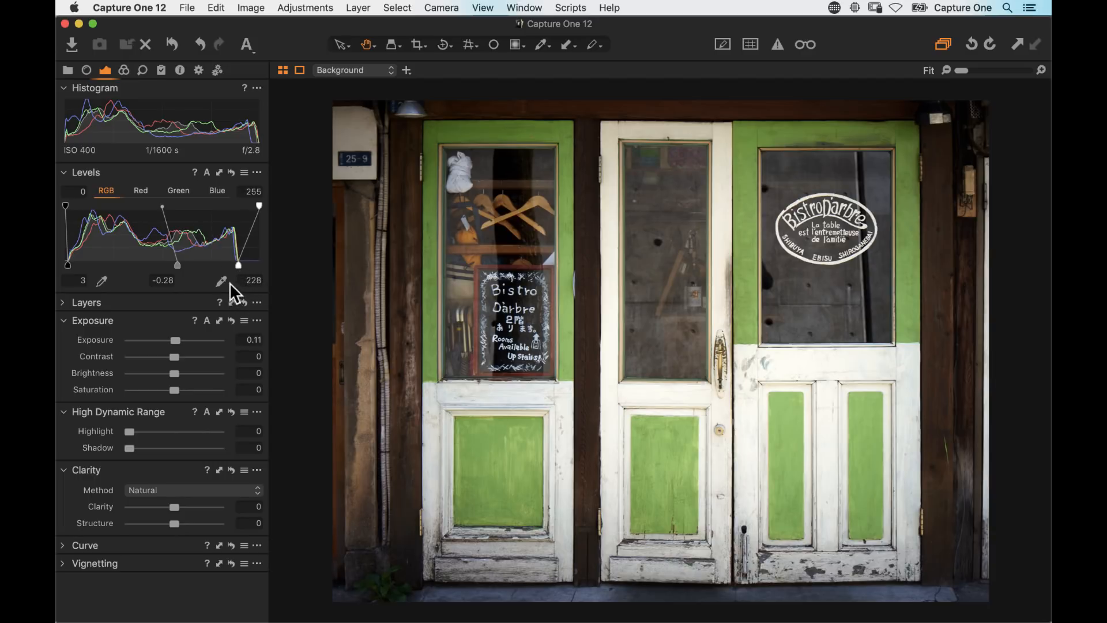
# Step: Try contrast values of 11 and 42 on the photo, settling on 8
pyautogui.moveTo(175, 357); pyautogui.dragTo(186, 358)
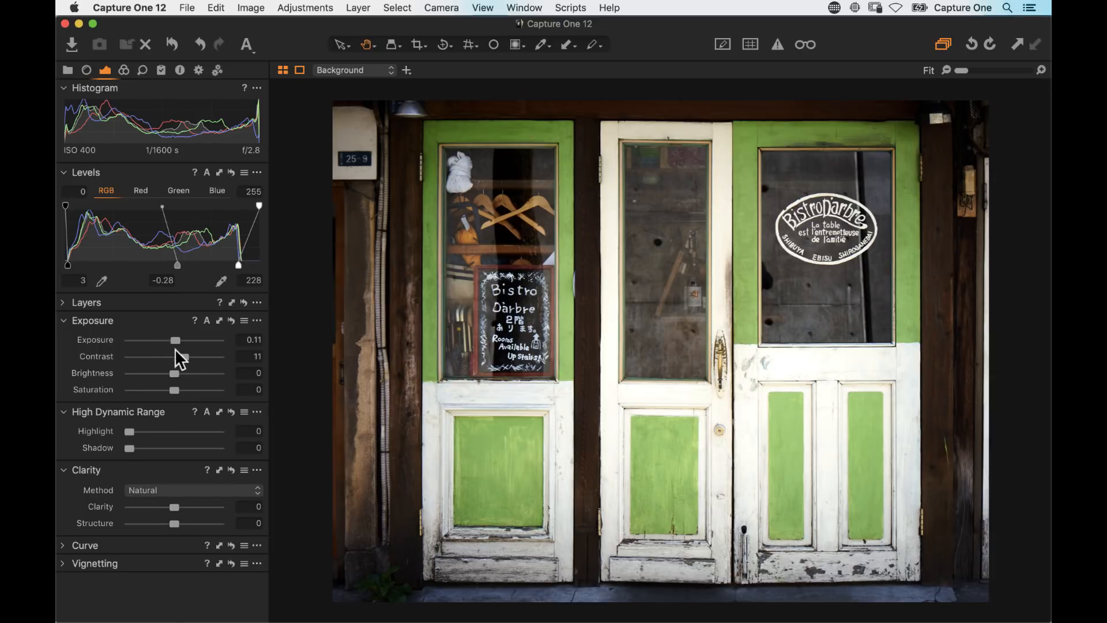
pyautogui.moveTo(183, 356); pyautogui.dragTo(212, 357)
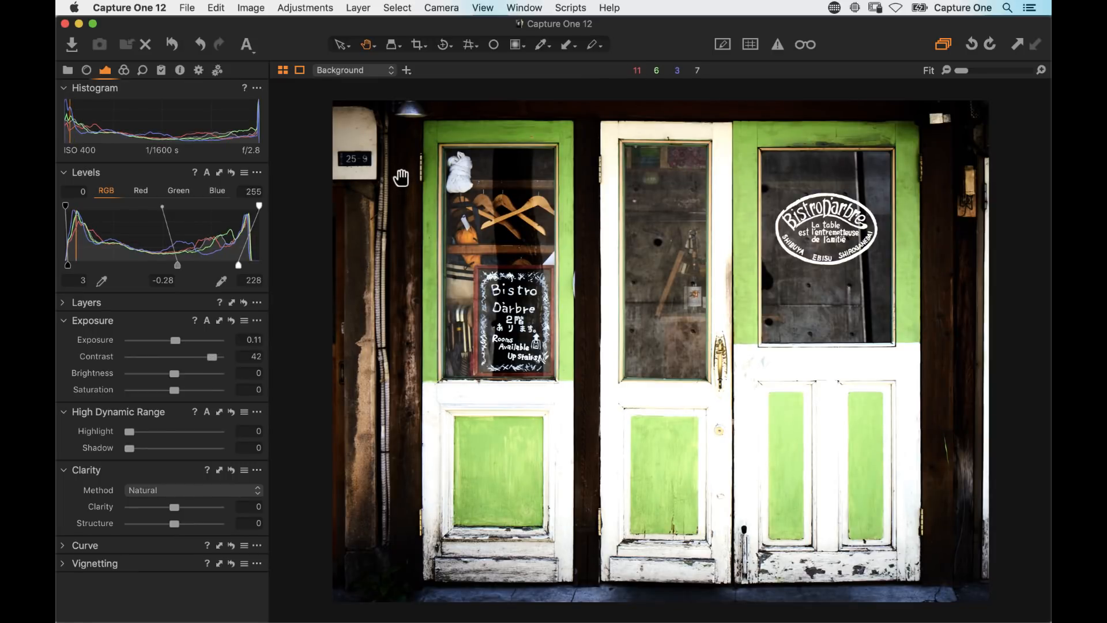
pyautogui.moveTo(210, 356); pyautogui.dragTo(177, 358)
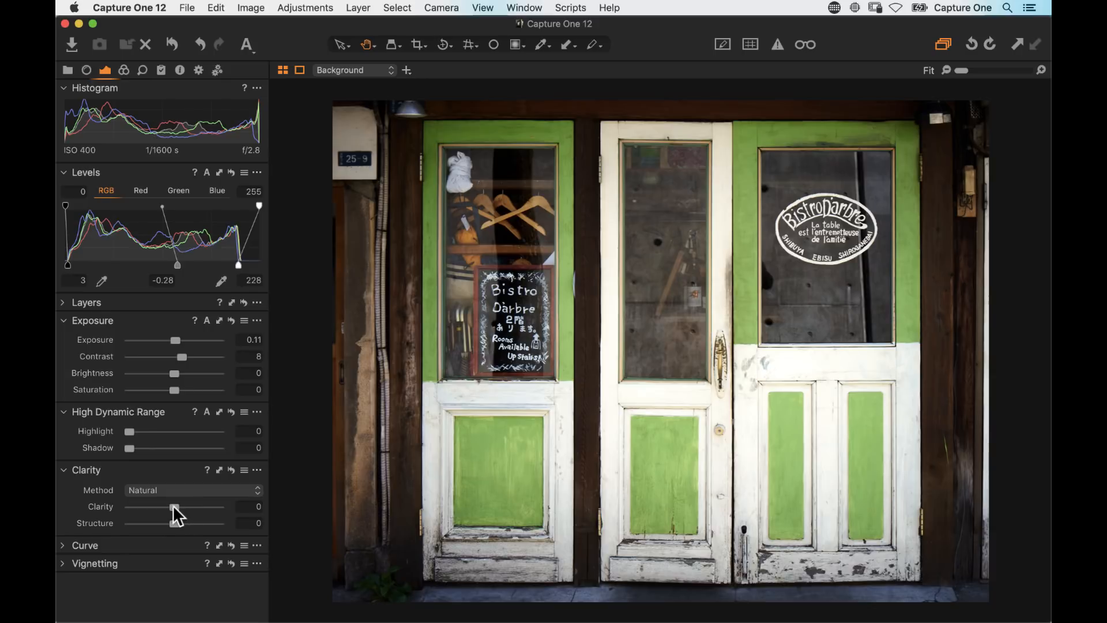
# Step: Set clarity to 38 with the Natural method and reapply the automatic levels adjustment
pyautogui.moveTo(174, 505); pyautogui.dragTo(191, 506)
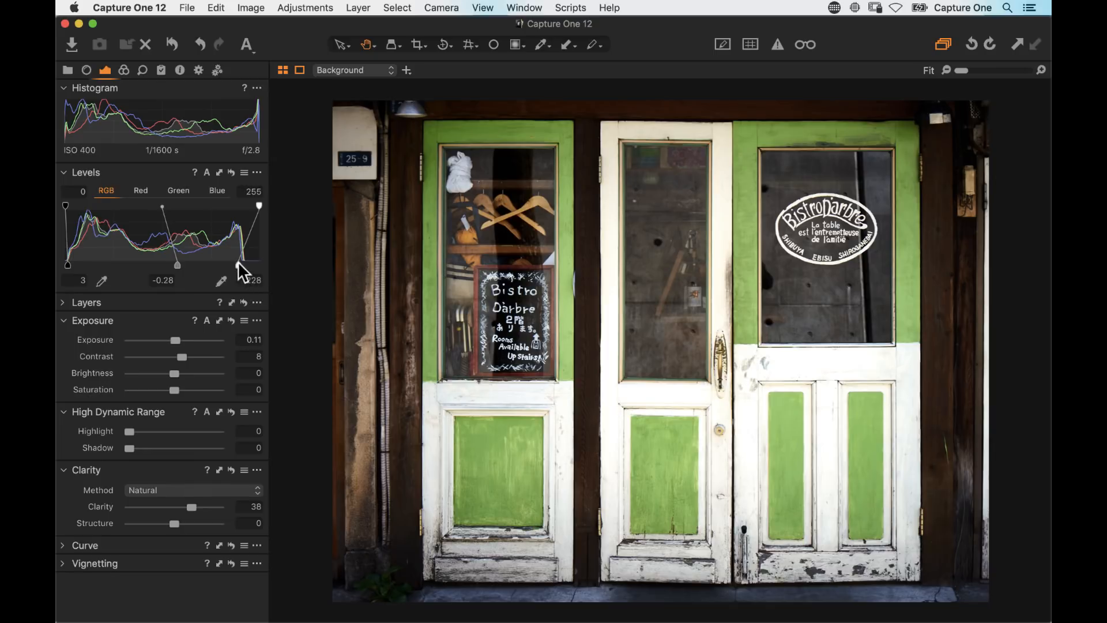
pyautogui.click(206, 171)
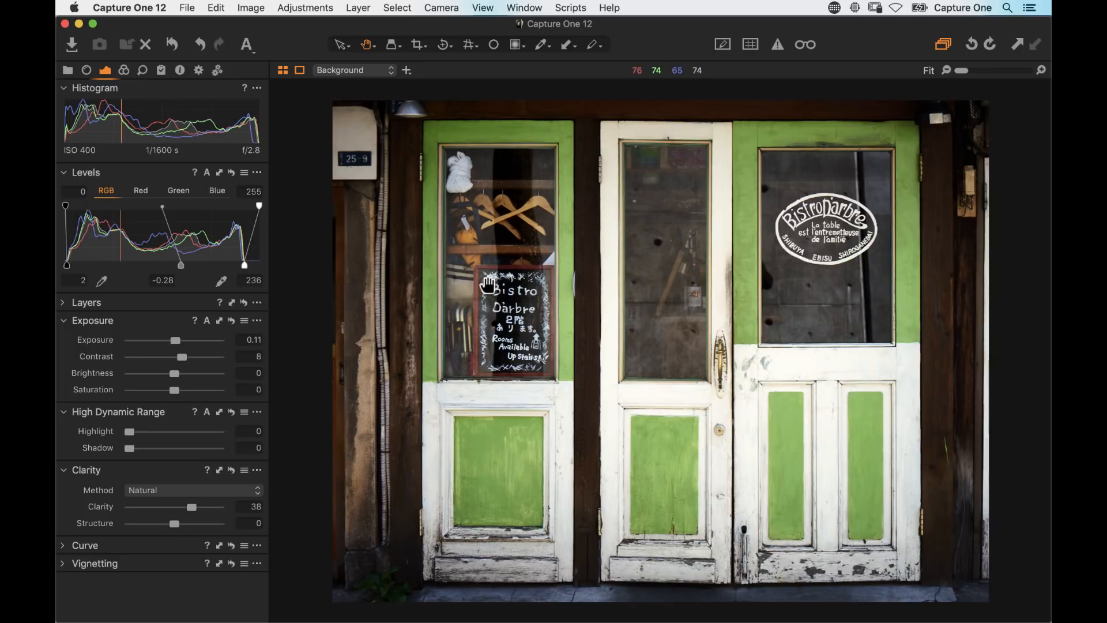
# Step: Set High Dynamic Range Highlight to 30 while checking the white paint around the door handle at 100%
pyautogui.click(724, 381)
pyautogui.moveTo(722, 317); pyautogui.dragTo(577, 340)
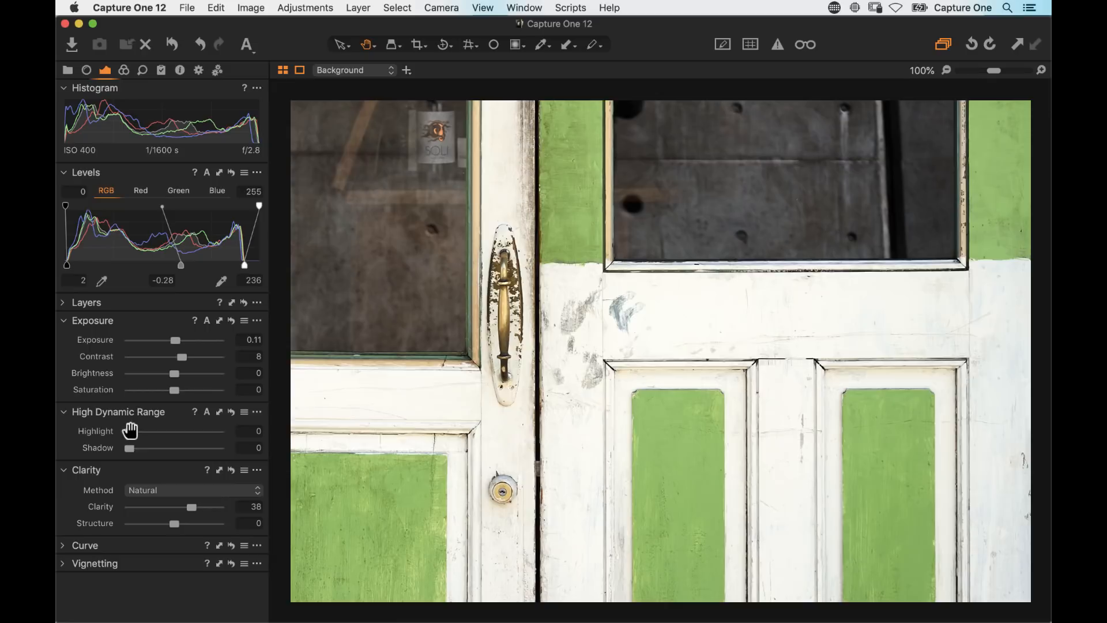
pyautogui.moveTo(131, 431); pyautogui.dragTo(158, 436)
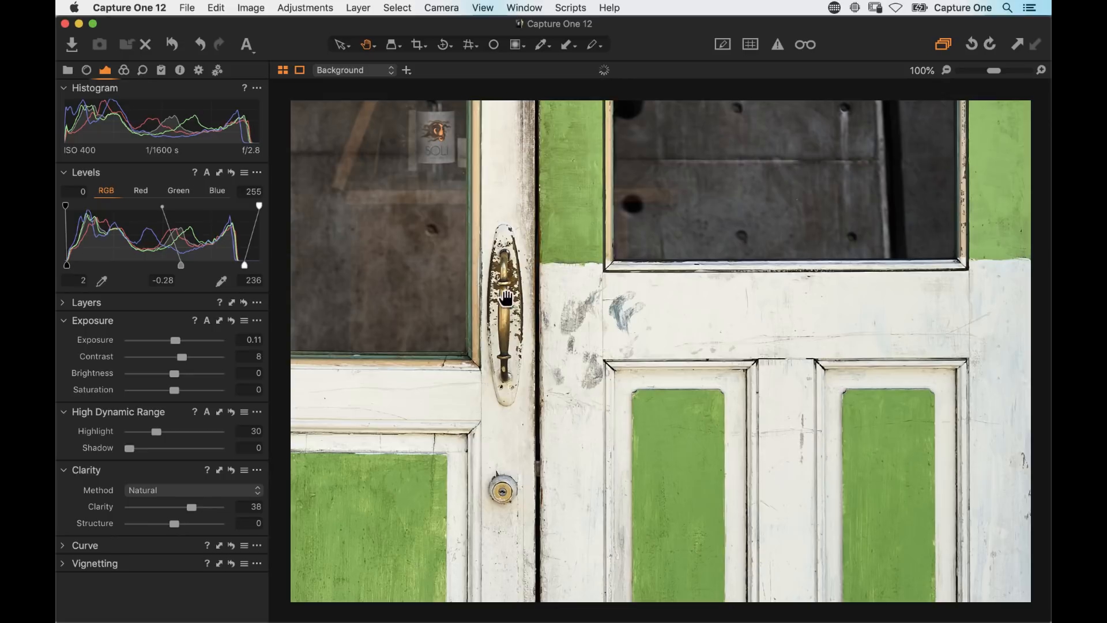
pyautogui.doubleClick(508, 304)
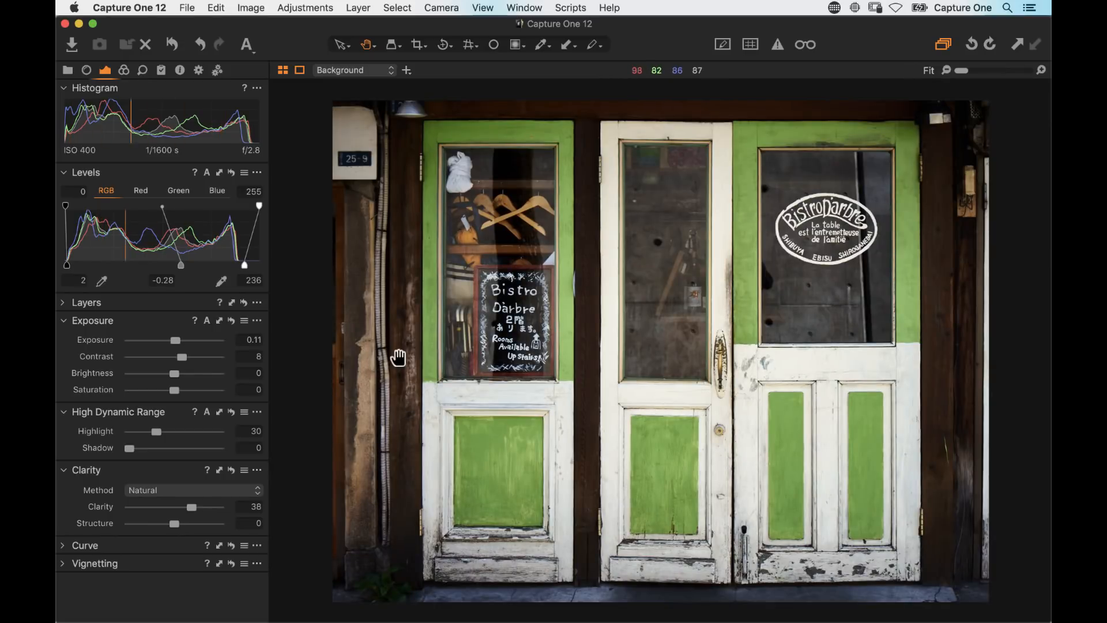
# Step: Set Structure to 11 while inspecting the chalkboard and wood detail at 100%, ending with the whole photo in view
pyautogui.doubleClick(469, 338)
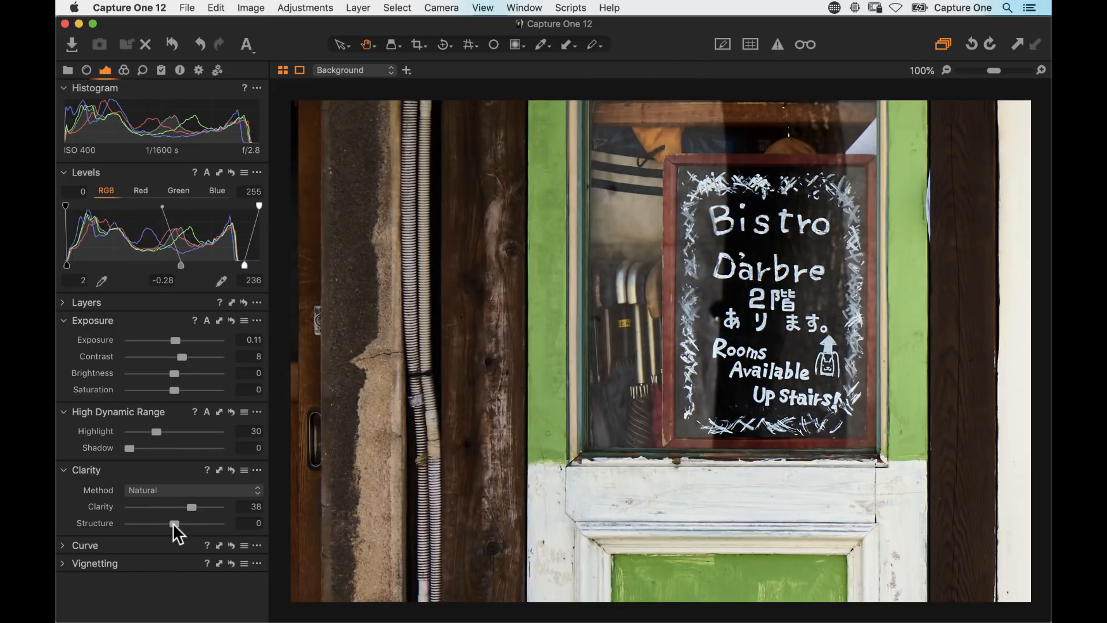
pyautogui.moveTo(175, 524); pyautogui.dragTo(180, 525)
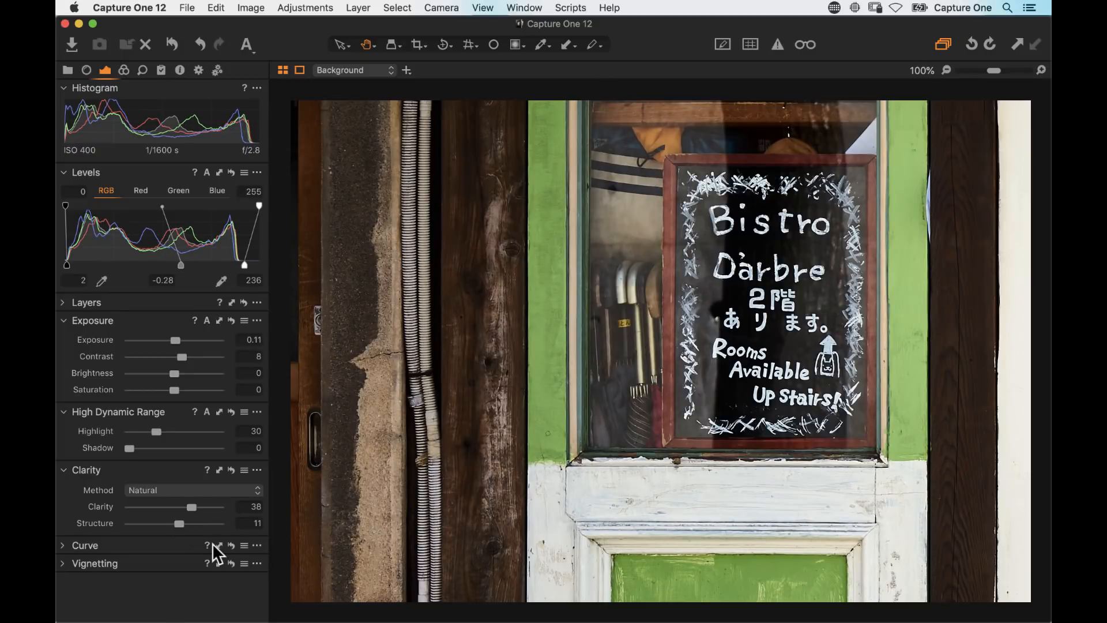
pyautogui.click(491, 383)
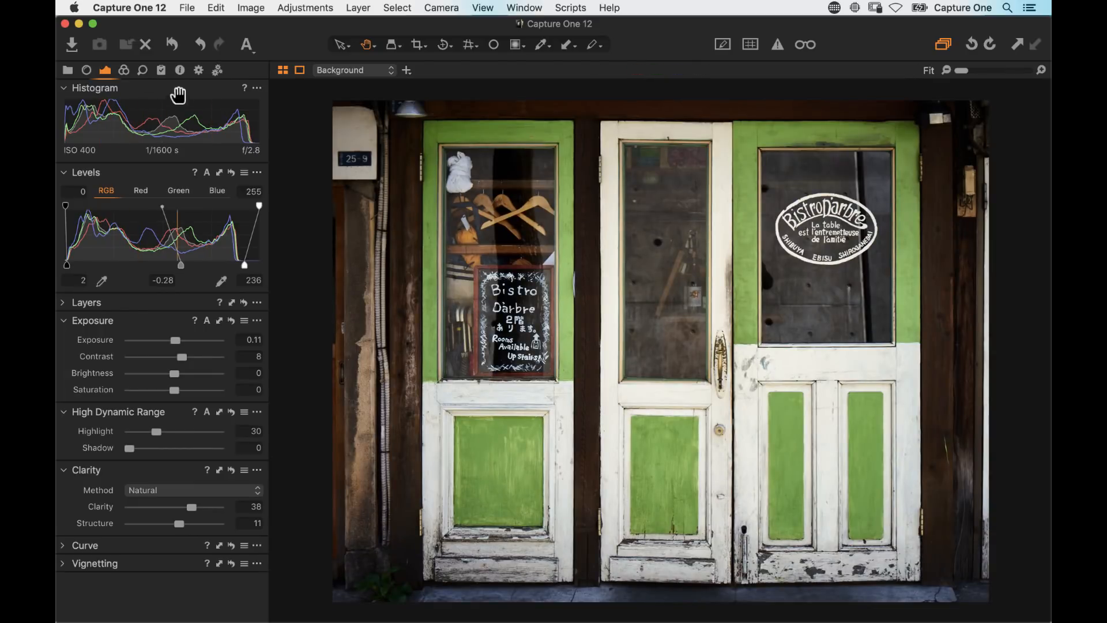
# Step: Detach the Color Editor as an enlarged floating tool and switch it to Advanced mode
pyautogui.click(124, 69)
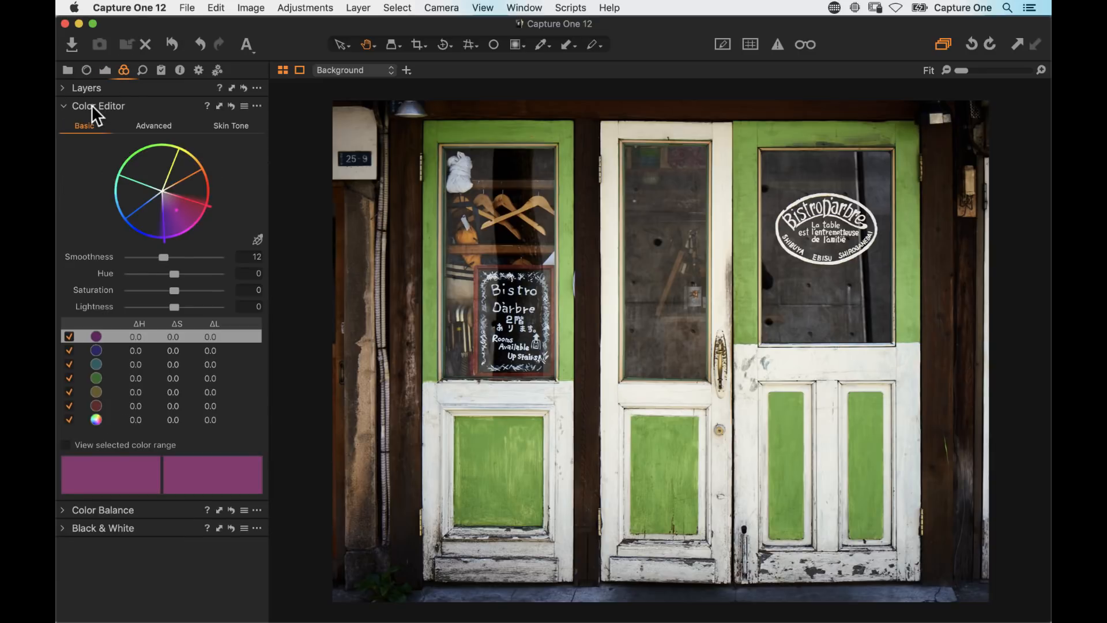
pyautogui.moveTo(92, 105); pyautogui.dragTo(110, 33)
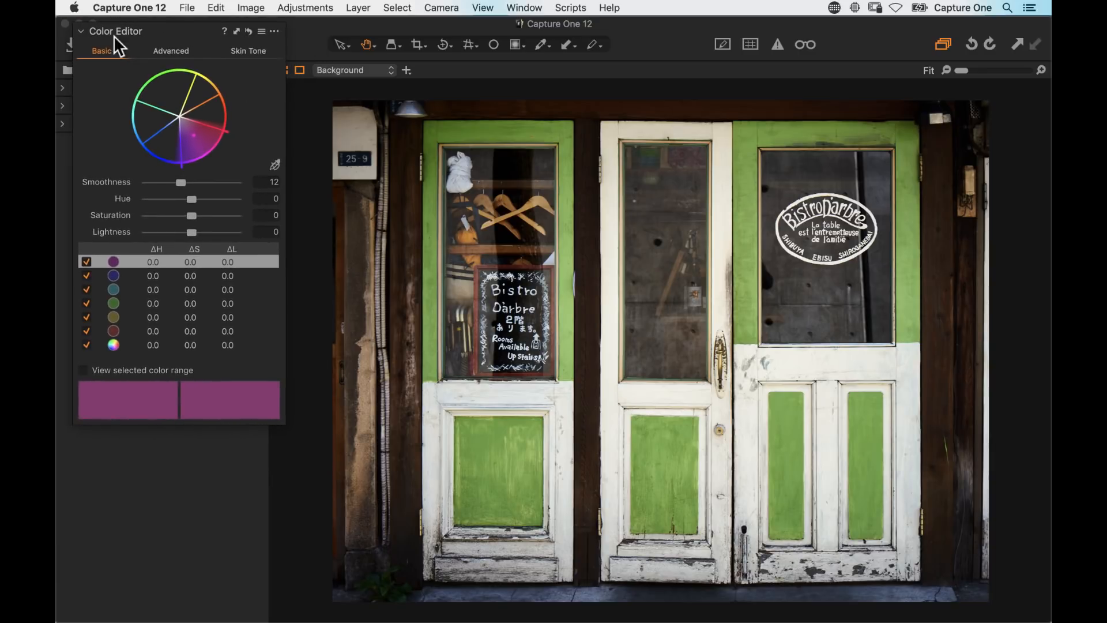
pyautogui.moveTo(282, 420); pyautogui.dragTo(383, 559)
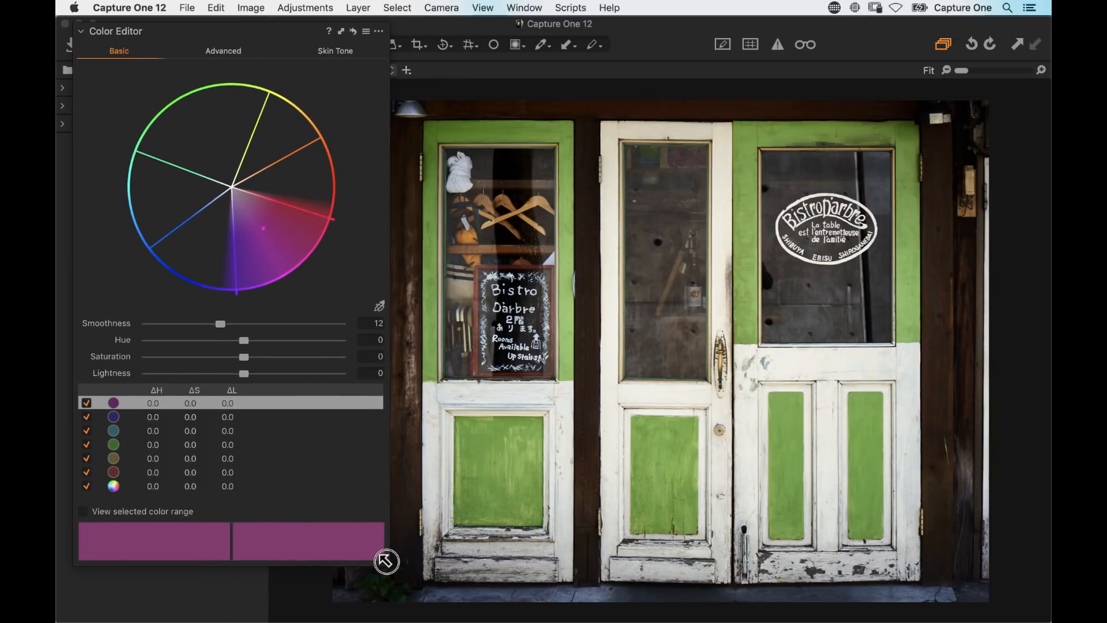
pyautogui.click(221, 51)
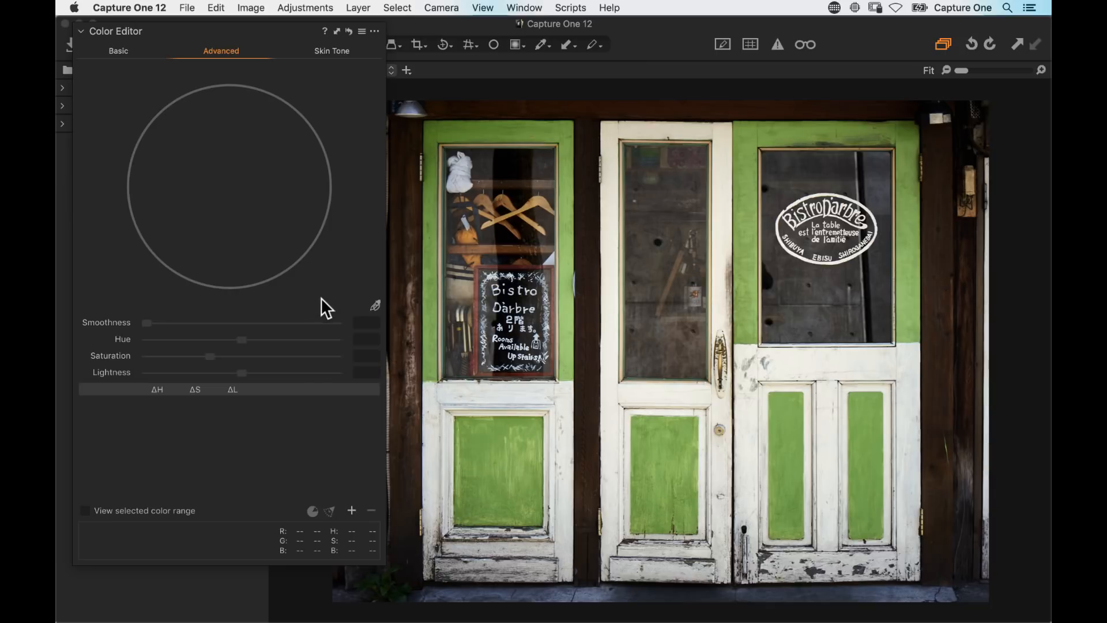
# Step: Sample the green paint on the upper door frame at 200% as a color range in the Color Editor
pyautogui.click(376, 305)
pyautogui.press('super+plus')
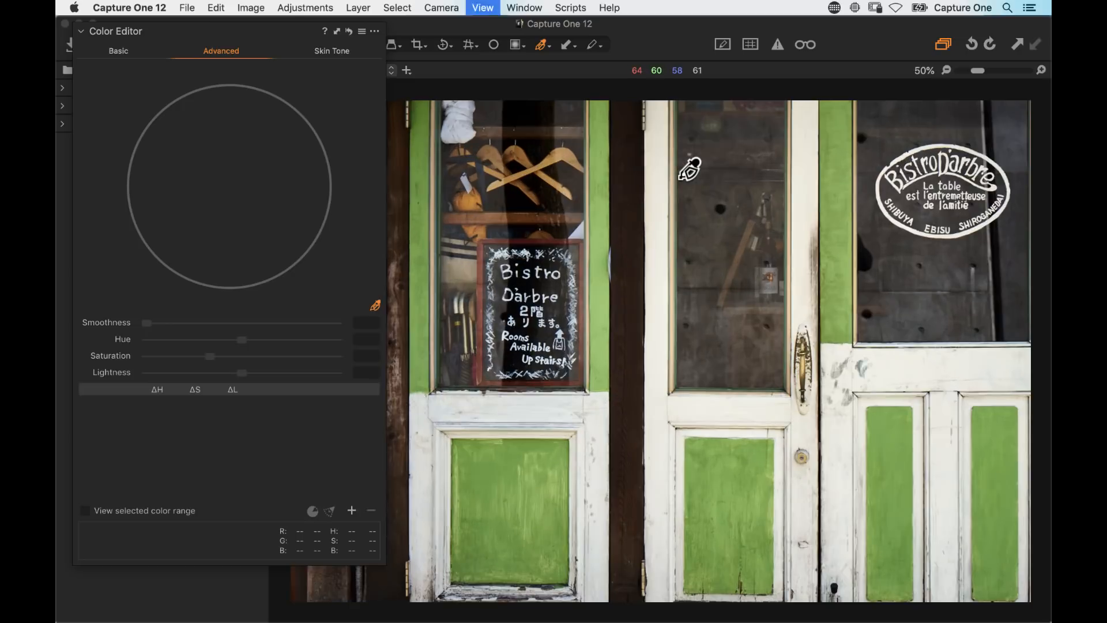
pyautogui.press('super+plus')
pyautogui.press('super+plus')
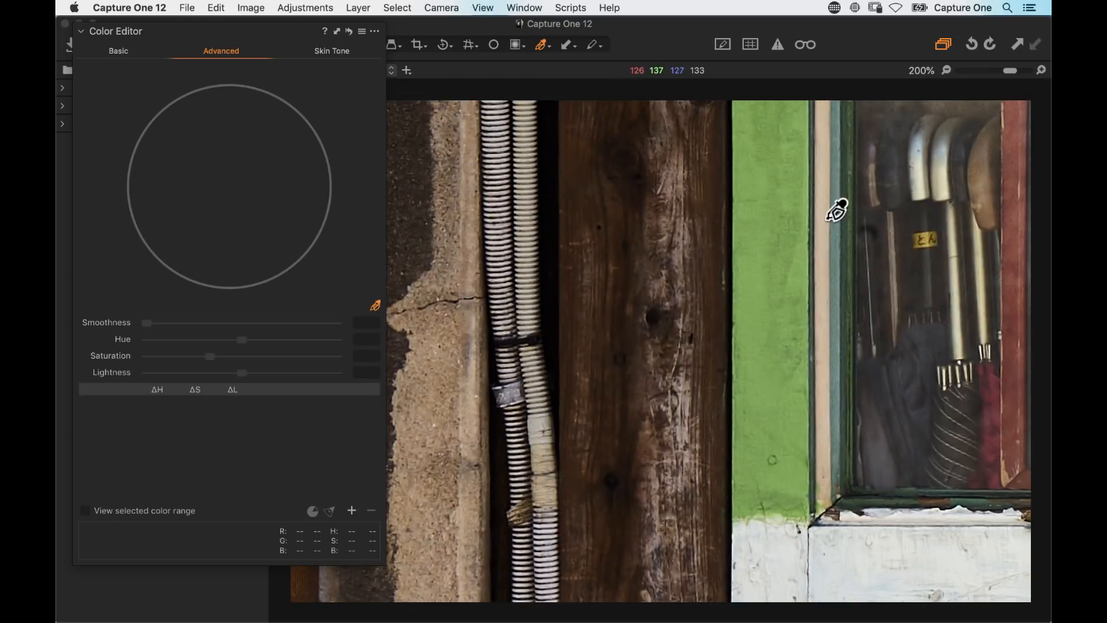
pyautogui.moveTo(691, 39); pyautogui.dragTo(688, 39)
pyautogui.moveTo(867, 154); pyautogui.dragTo(577, 497)
pyautogui.moveTo(831, 190); pyautogui.dragTo(461, 594)
pyautogui.moveTo(727, 311); pyautogui.dragTo(683, 549)
pyautogui.moveTo(670, 38); pyautogui.dragTo(673, 40)
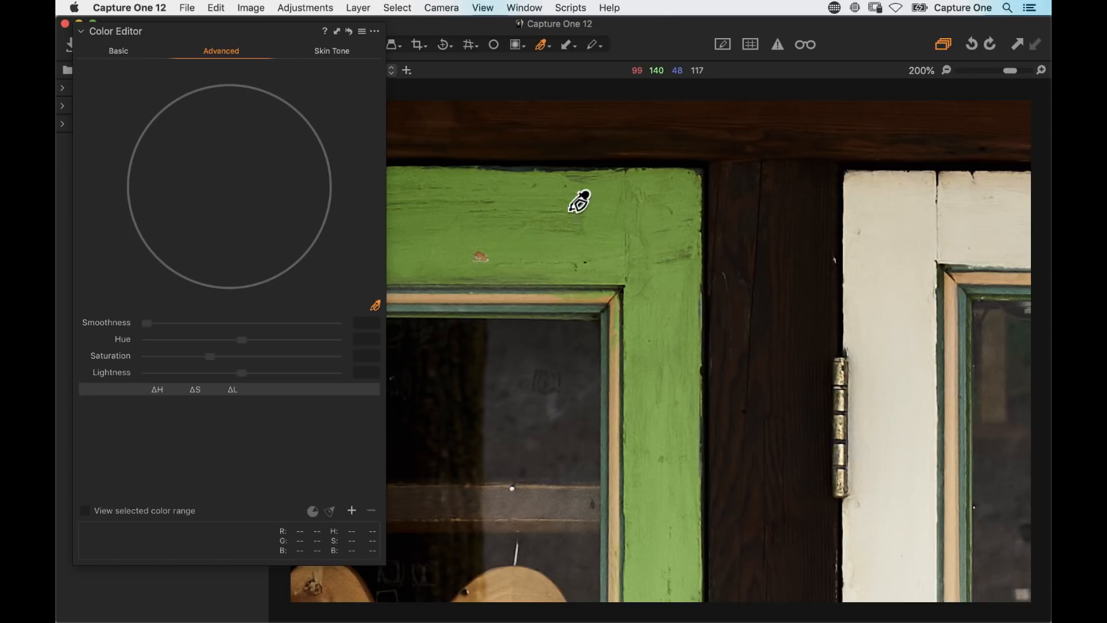
pyautogui.click(539, 249)
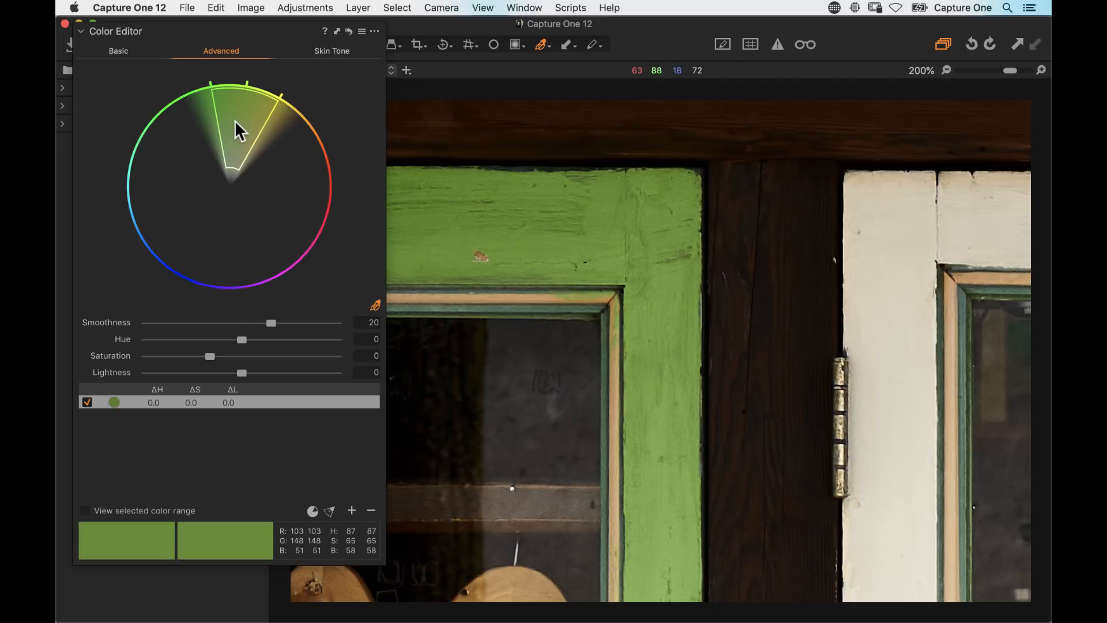
# Step: Toggle the selected color range view on and off to examine which parts of the door frame the green range covers
pyautogui.click(84, 510)
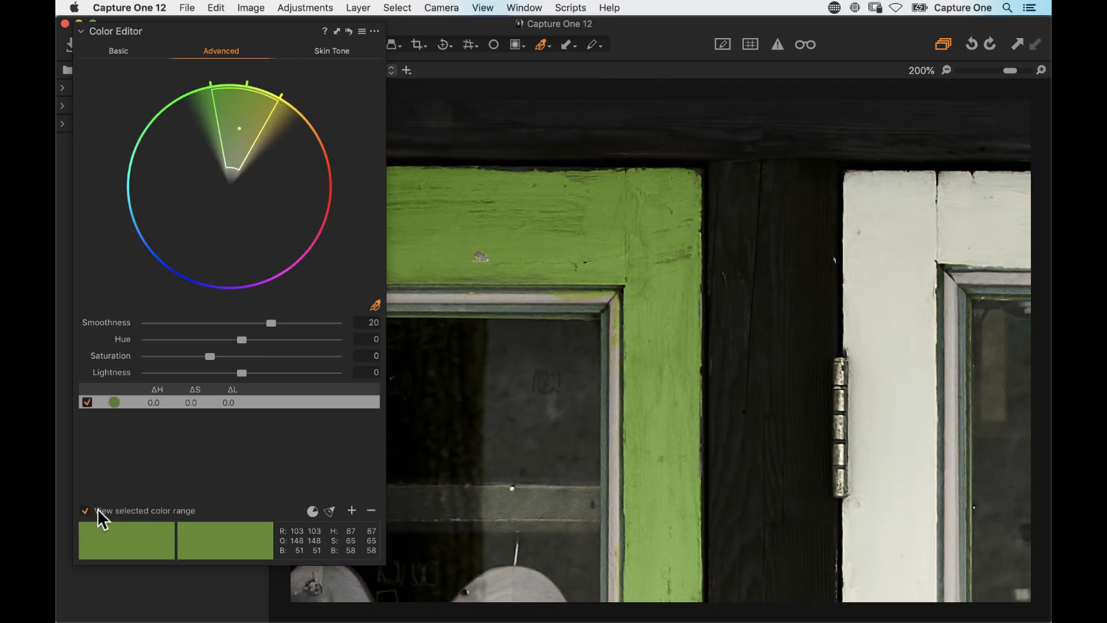
pyautogui.click(85, 512)
pyautogui.click(85, 510)
pyautogui.moveTo(482, 422); pyautogui.dragTo(519, 341)
pyautogui.click(86, 512)
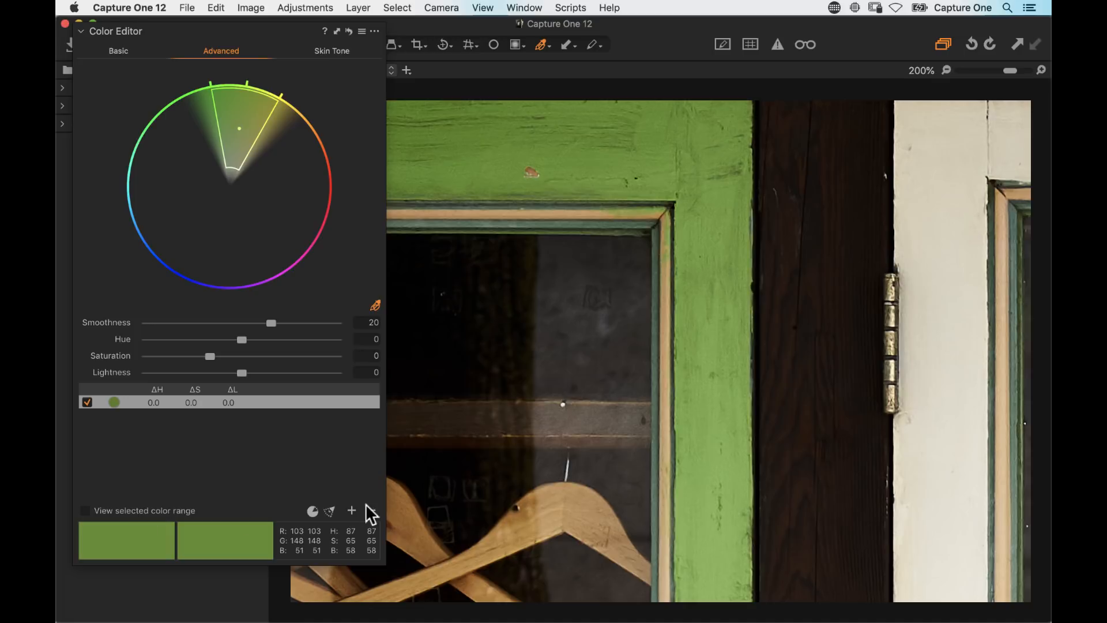
pyautogui.click(86, 511)
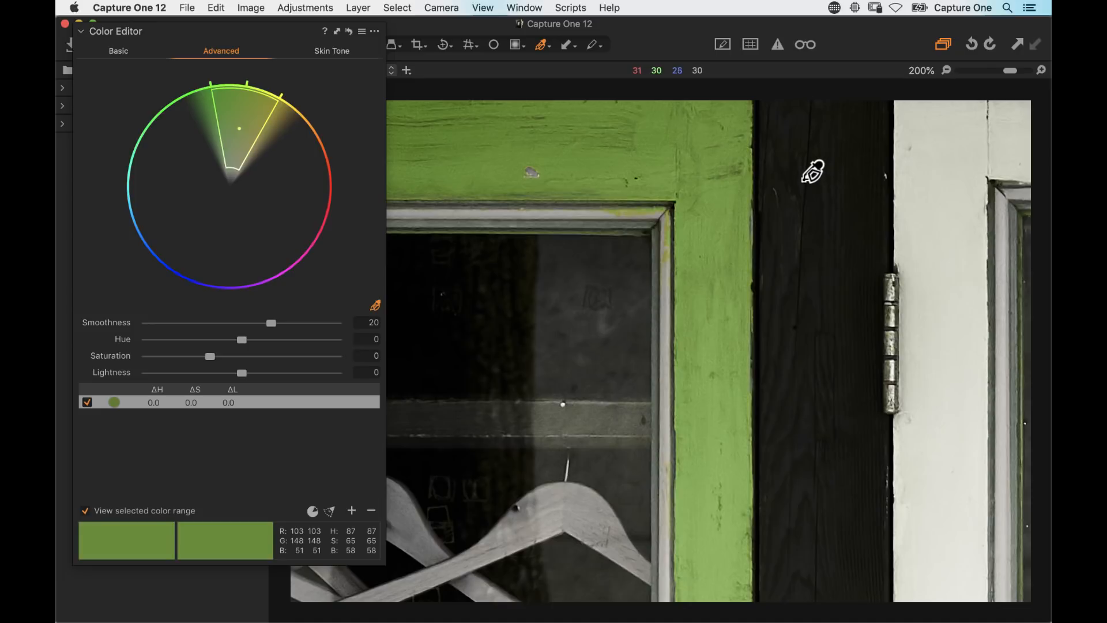
pyautogui.click(87, 512)
pyautogui.click(87, 512)
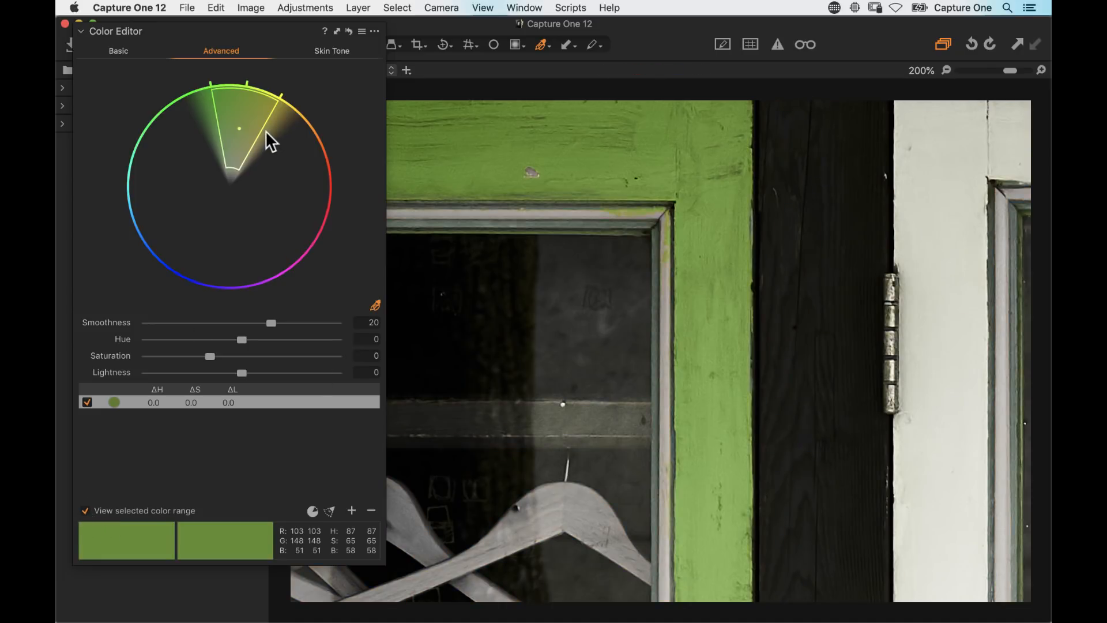
# Step: Widen the green color range toward orange, turn off the selected color range view and fit the photo in the viewer
pyautogui.moveTo(268, 120); pyautogui.dragTo(292, 132)
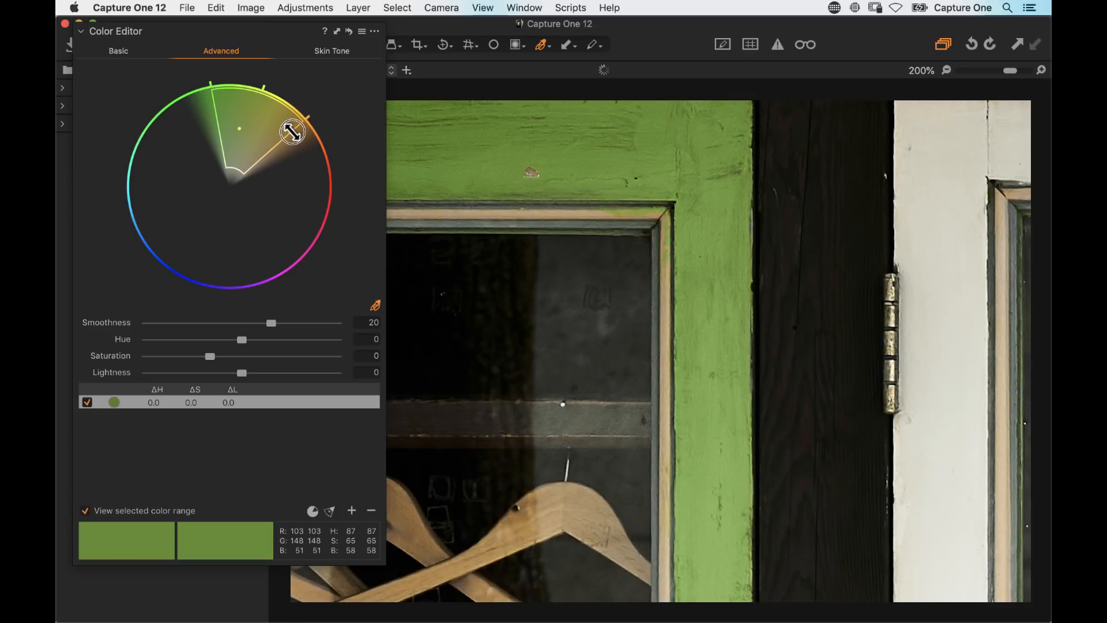
pyautogui.click(85, 511)
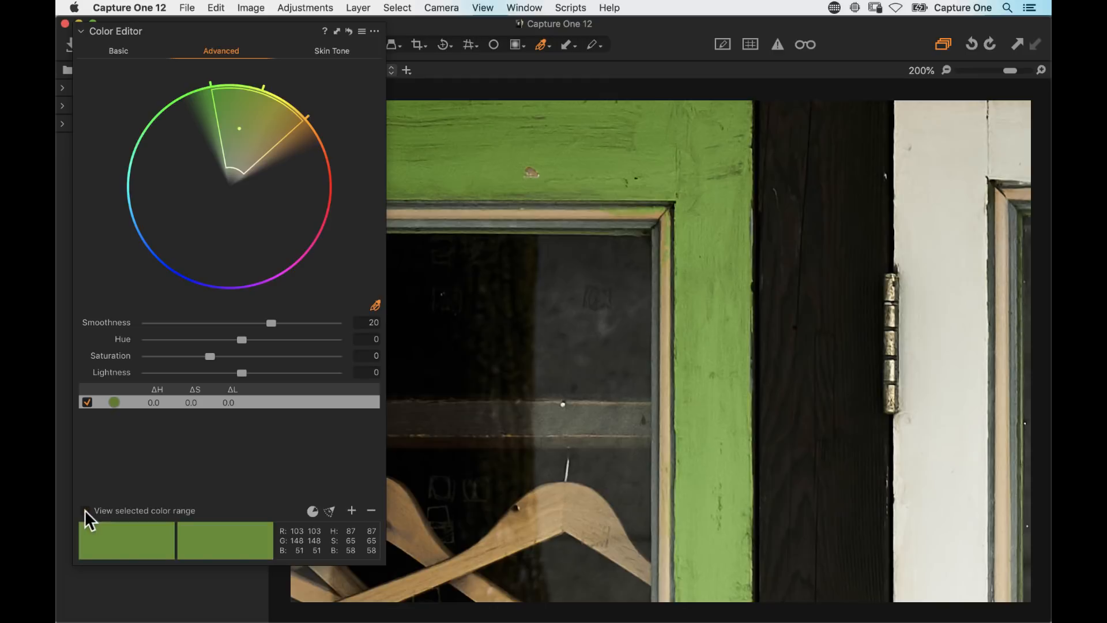
pyautogui.press('h')
pyautogui.doubleClick(593, 314)
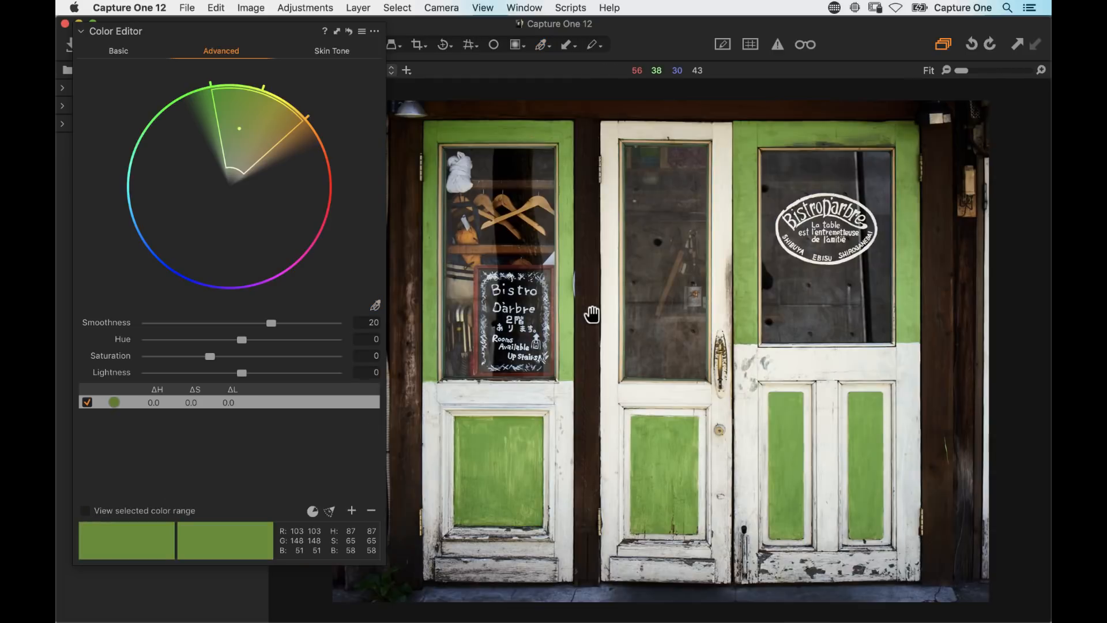
# Step: Set the green range's lightness to -6.7 and dock the Color Editor above the Layers tool
pyautogui.click(239, 374)
pyautogui.moveTo(240, 375); pyautogui.dragTo(234, 379)
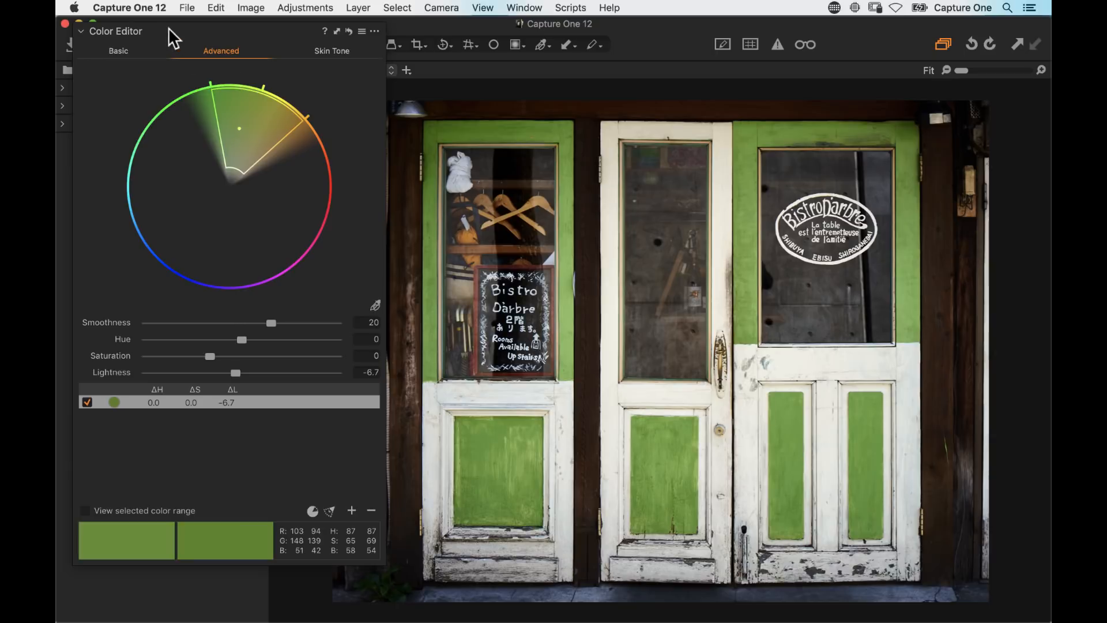
pyautogui.moveTo(169, 29); pyautogui.dragTo(180, 100)
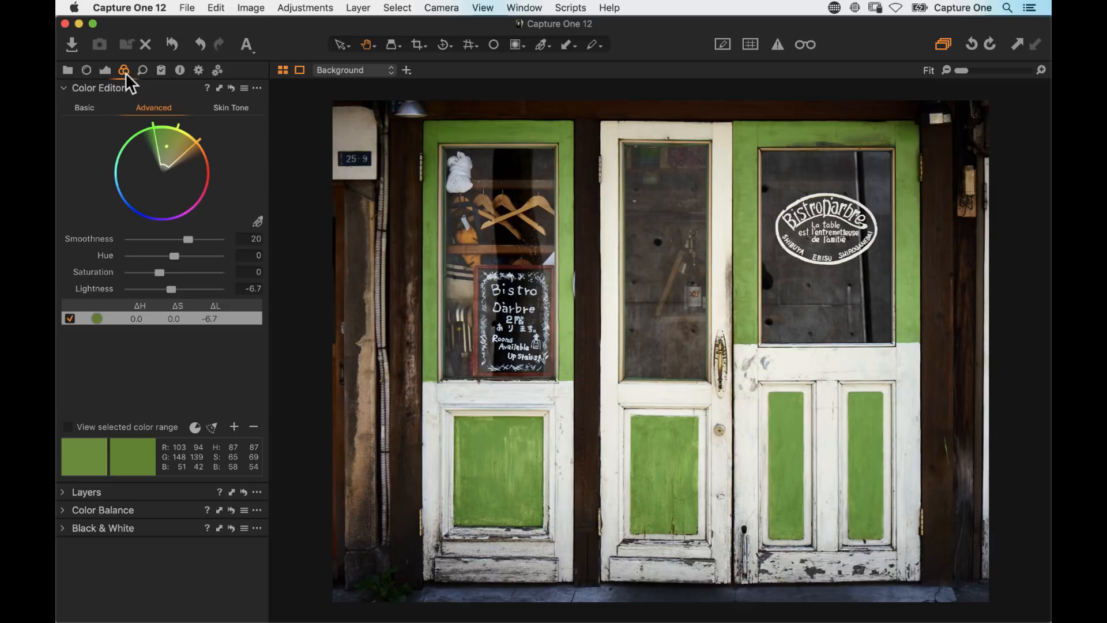
# Step: Add a vignette with an amount of -0.44 using the Elliptic on Crop method
pyautogui.click(106, 71)
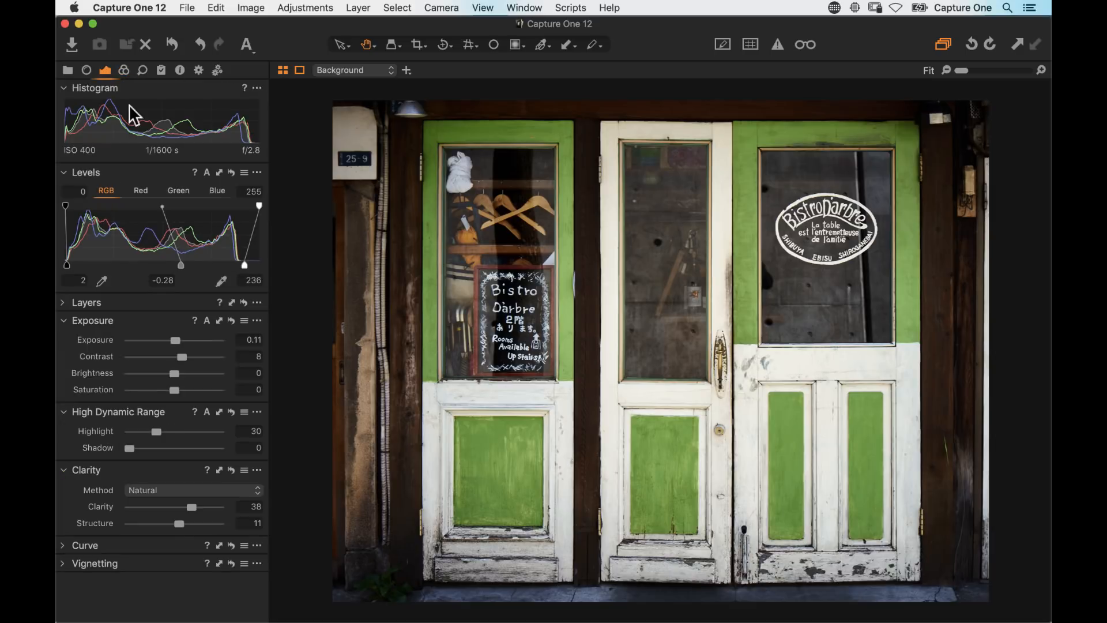
pyautogui.click(68, 564)
pyautogui.moveTo(172, 582); pyautogui.dragTo(168, 583)
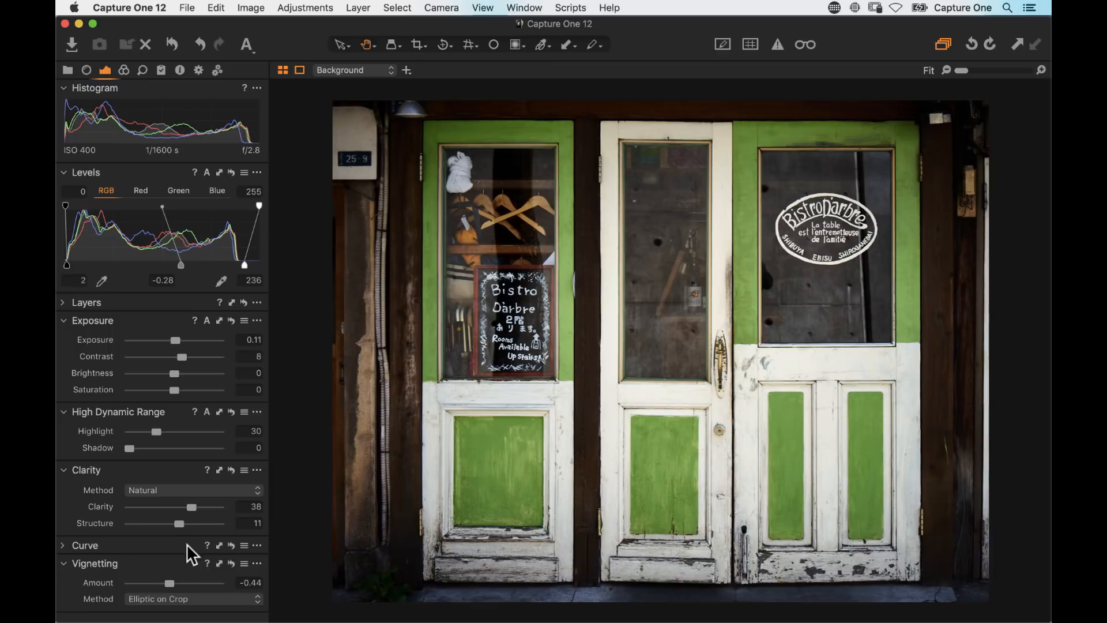
# Step: Adjust the doors photo's levels automatically
pyautogui.click(173, 45)
pyautogui.click(207, 172)
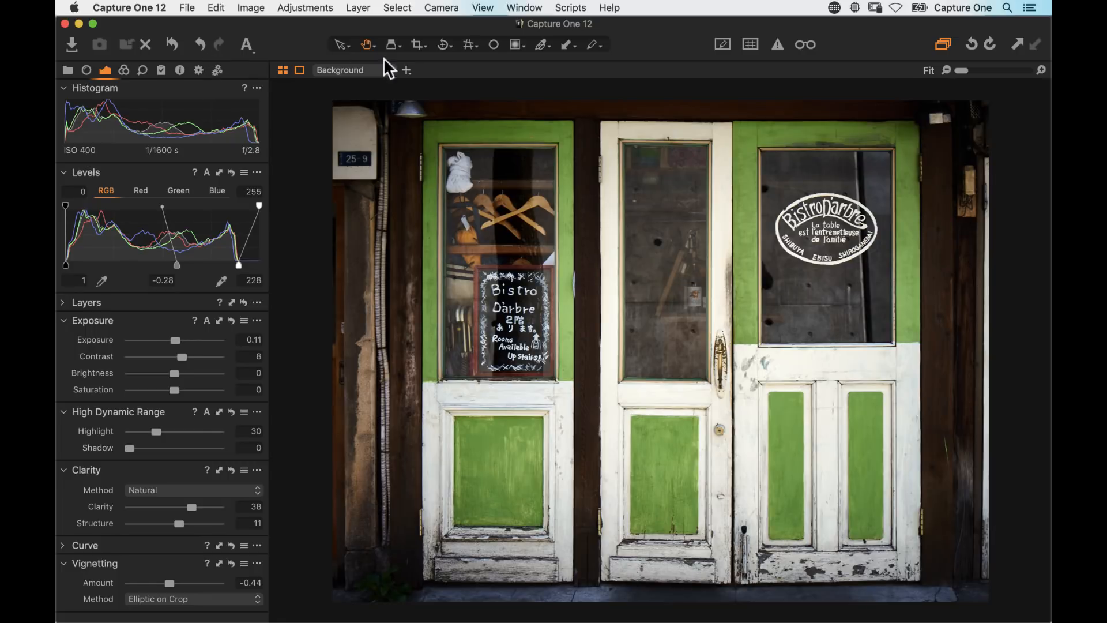
# Step: Show the image browser and create a new unadjusted variant of the doors photo
pyautogui.press('super+shift+b')
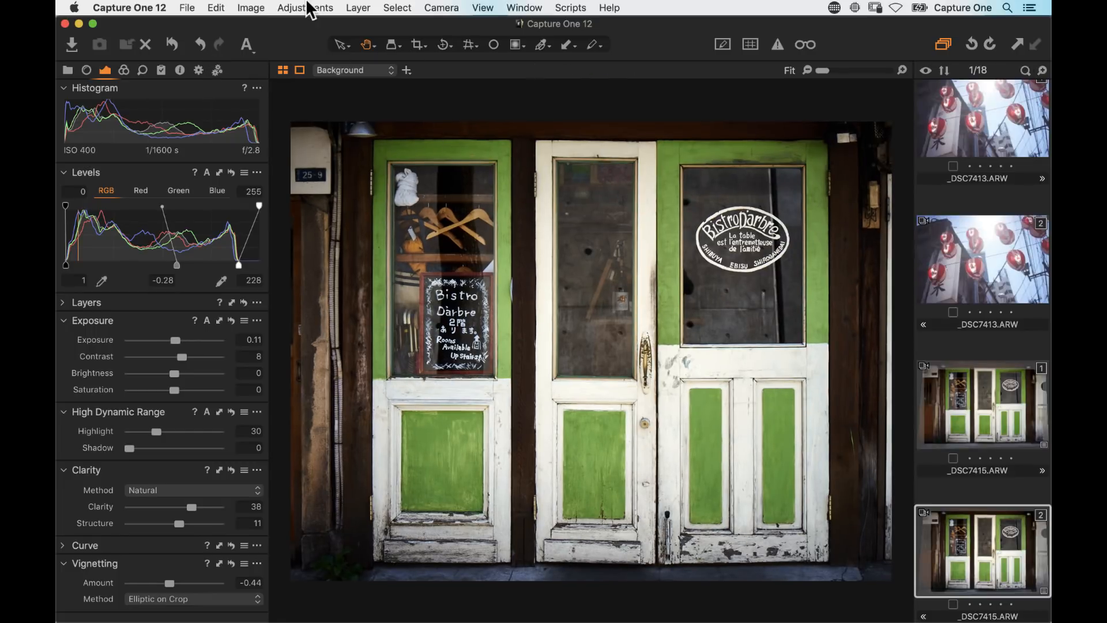
pyautogui.click(253, 8)
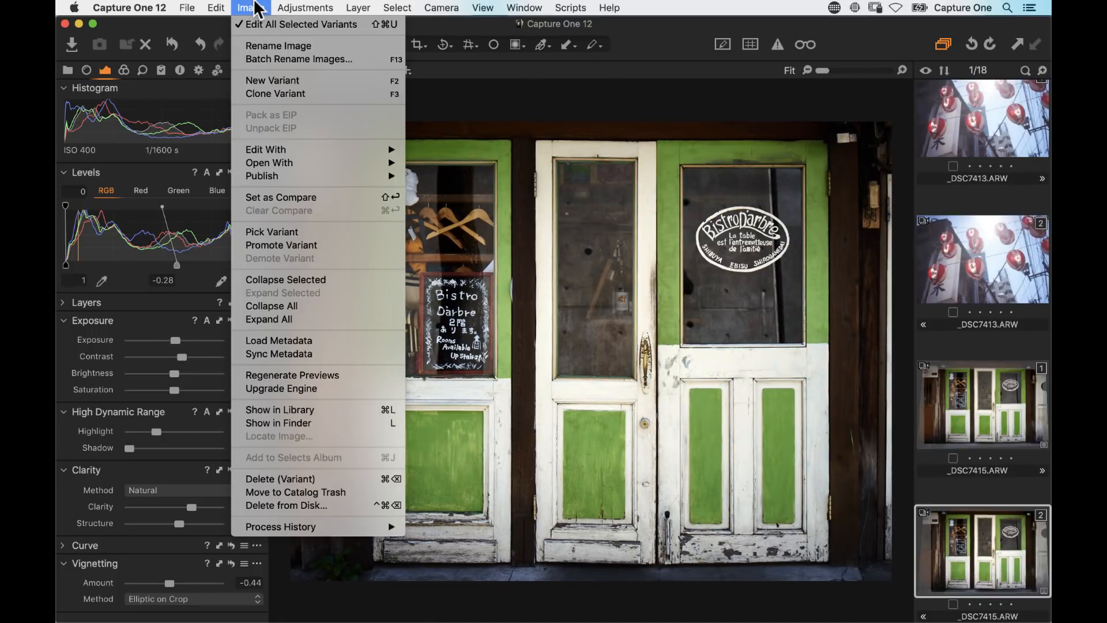
pyautogui.click(272, 80)
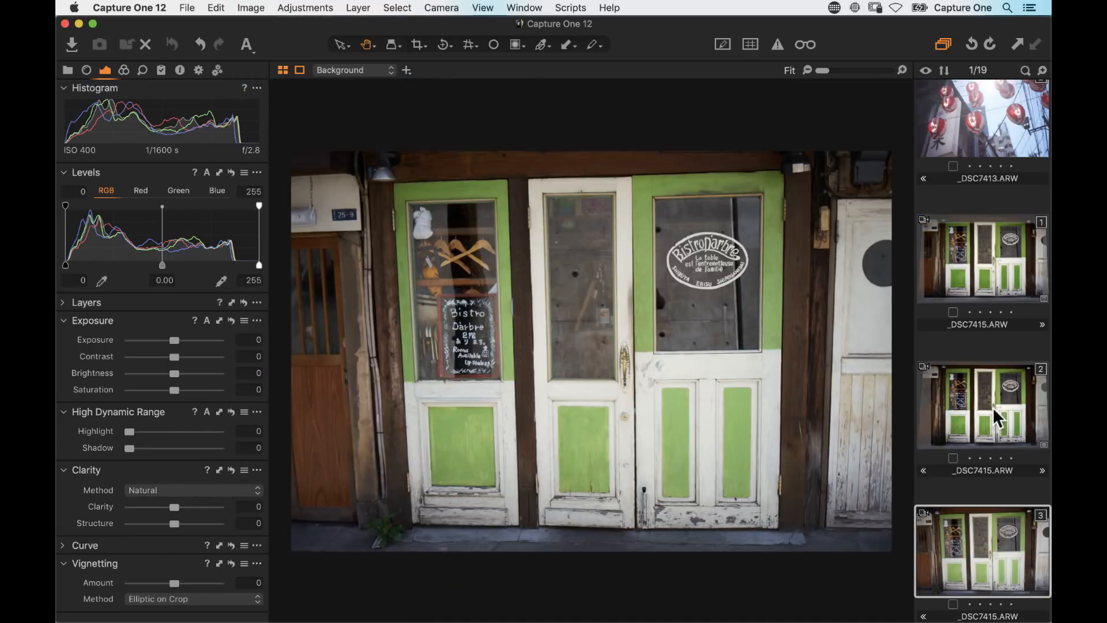
# Step: Compare the edited second variant with the unadjusted third variant, keeping the browser and the tools hidden
pyautogui.click(994, 420)
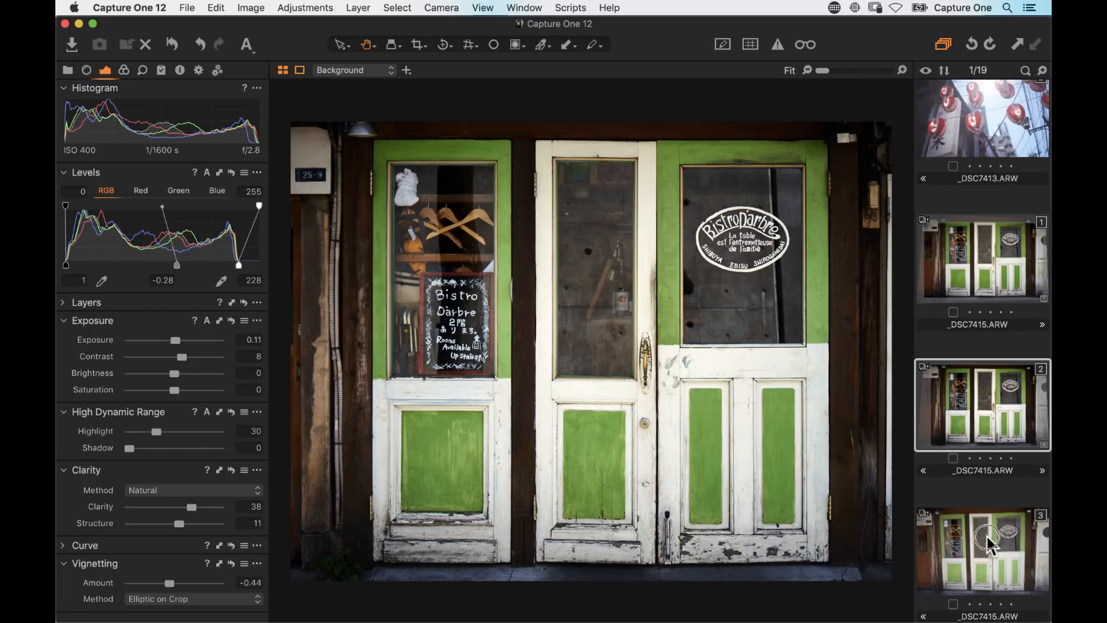
pyautogui.keyDown('super'); pyautogui.click(988, 543); pyautogui.keyUp('super')
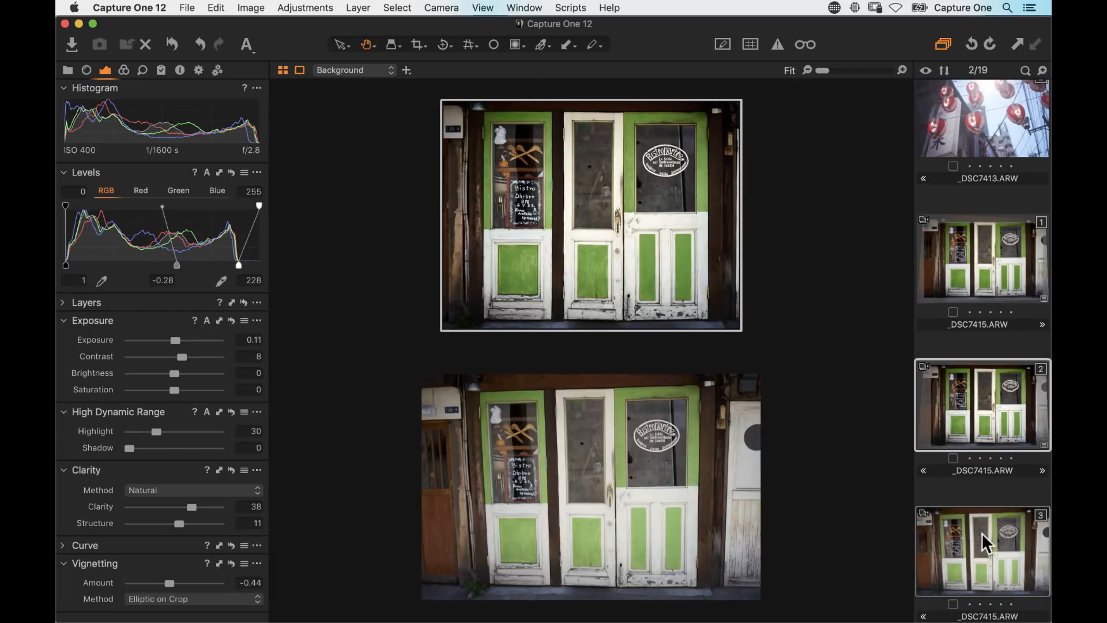
pyautogui.press('super+b')
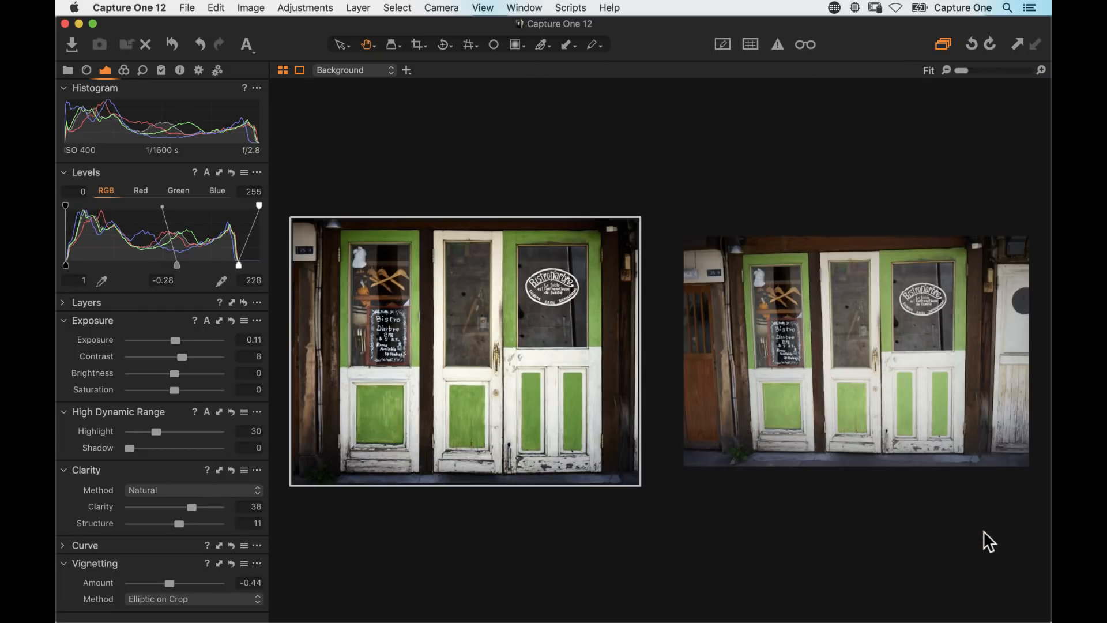
pyautogui.press('super+t')
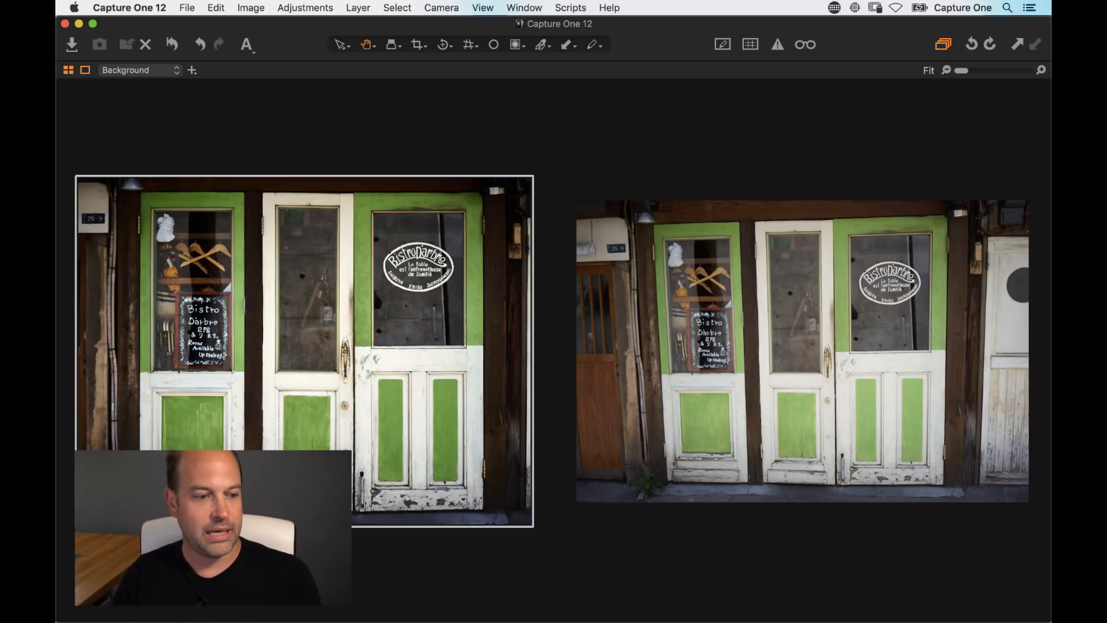
# Step: Restore the tools and the browser, and show the lens tools for the edited second variant alone
pyautogui.press('super+alt+t')
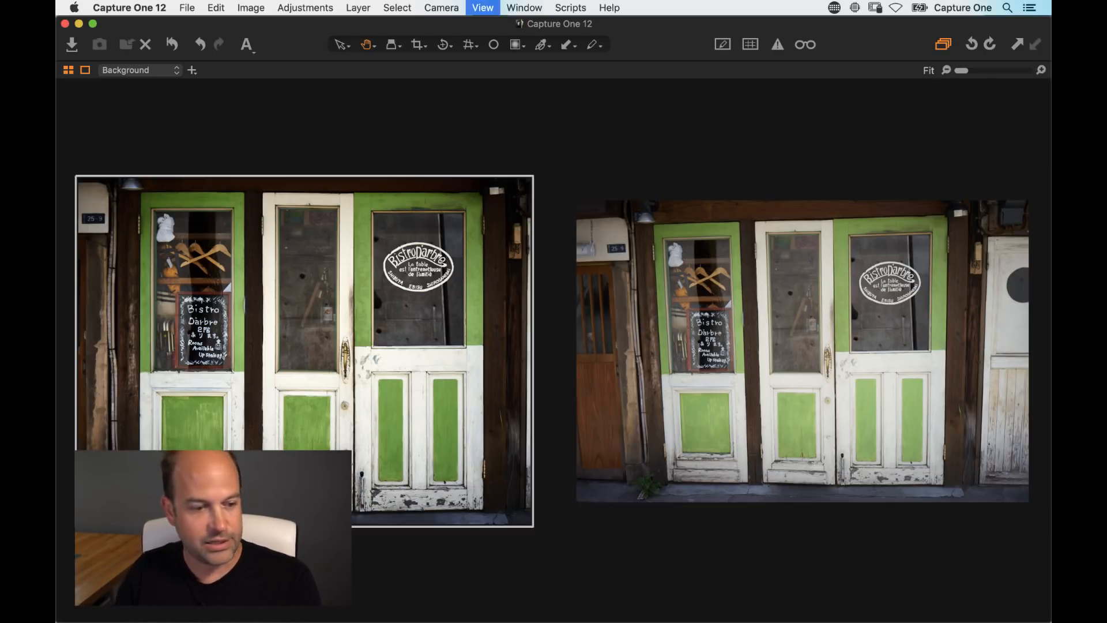
pyautogui.press('super+shift+b')
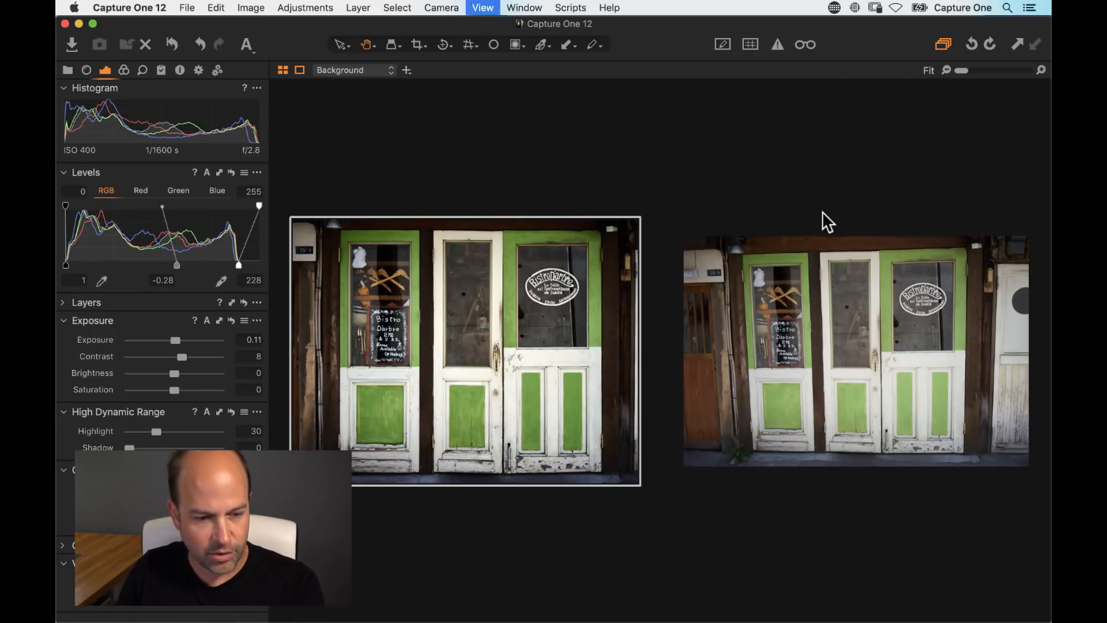
pyautogui.click(970, 395)
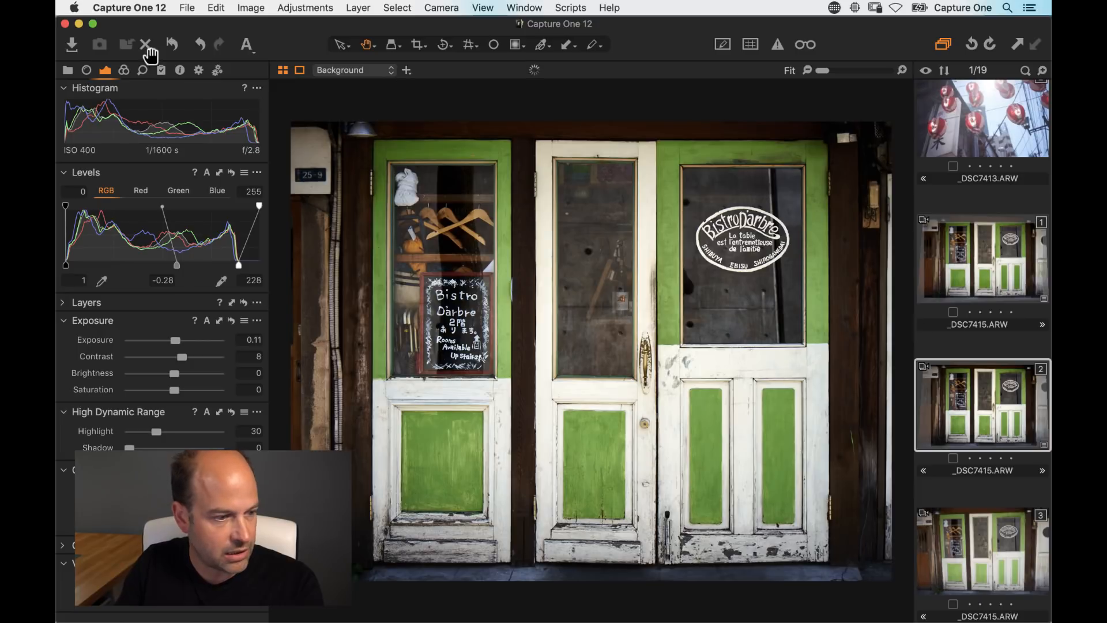
pyautogui.click(147, 68)
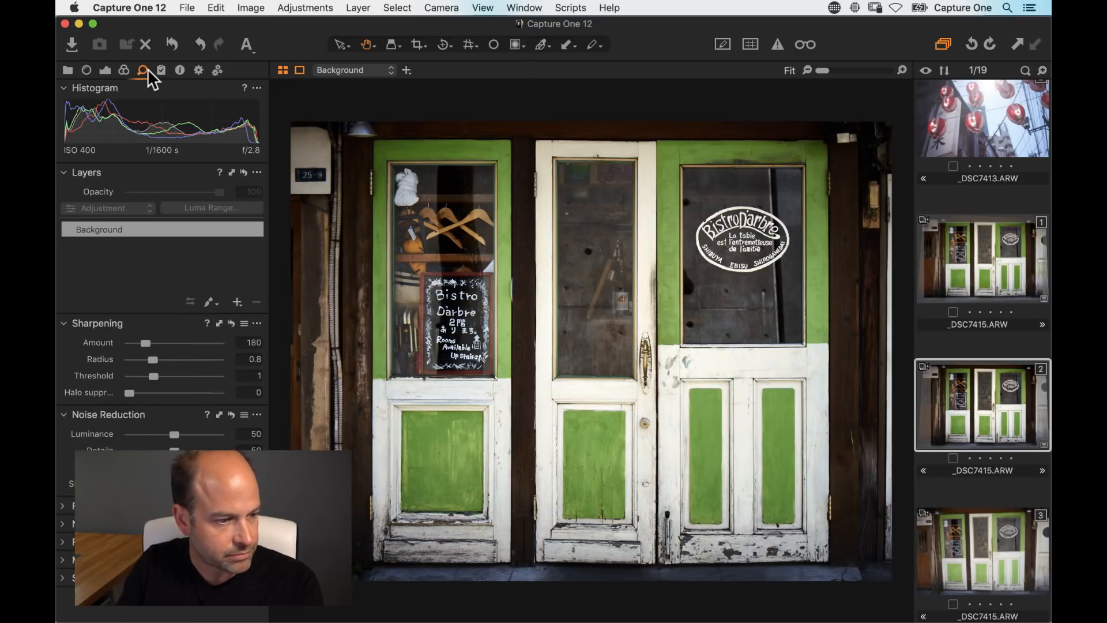
pyautogui.click(88, 70)
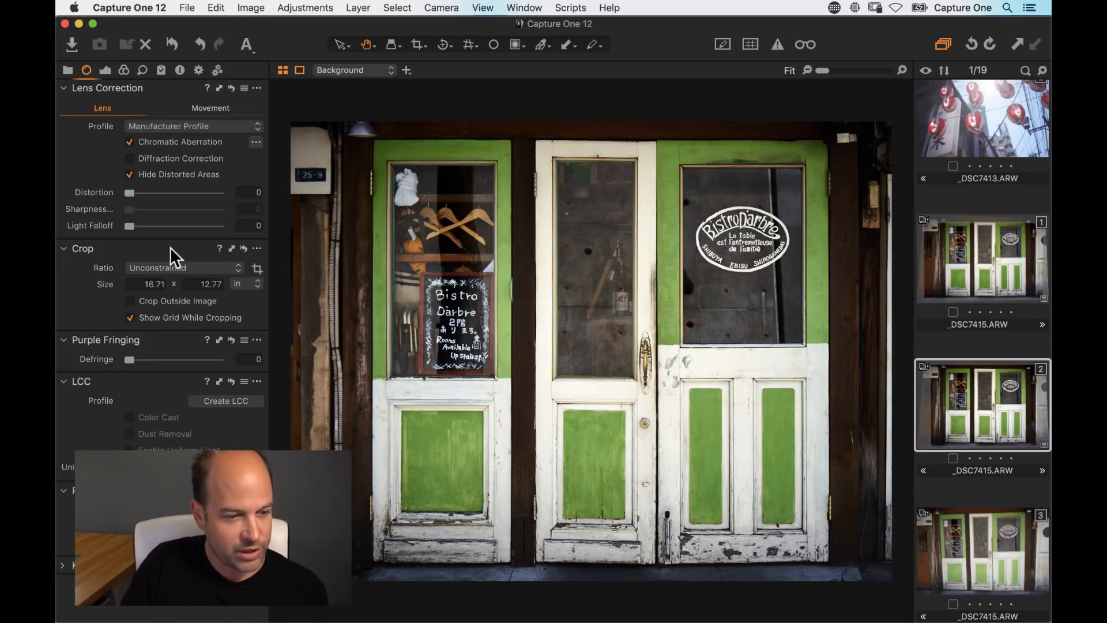
# Step: Try a lens distortion correction of 100 on the doors photo
pyautogui.click(248, 192)
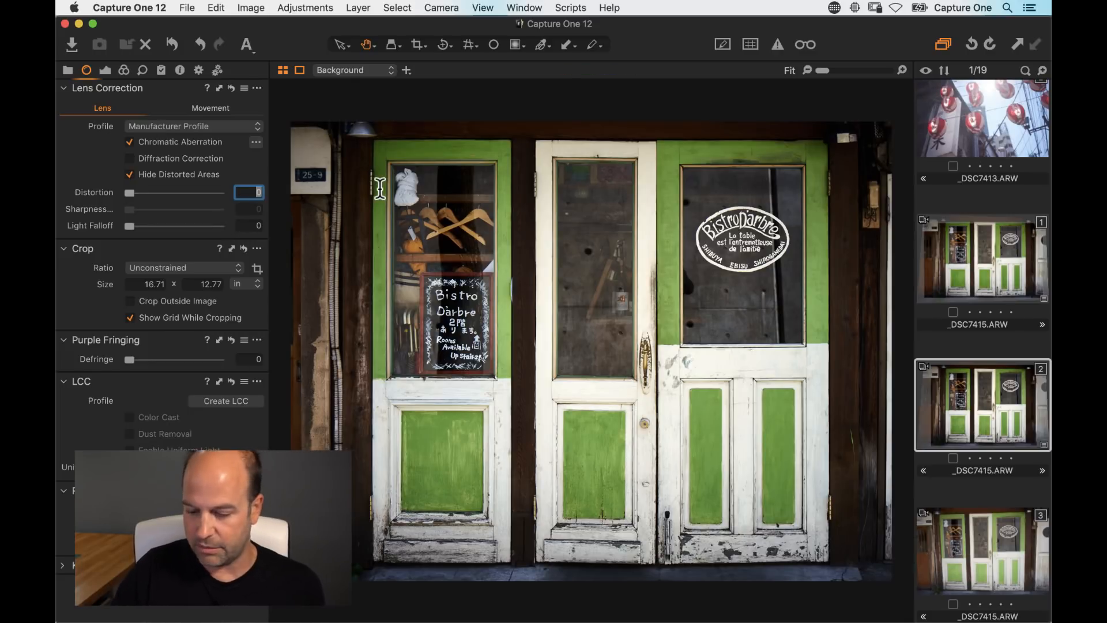
pyautogui.write('100')
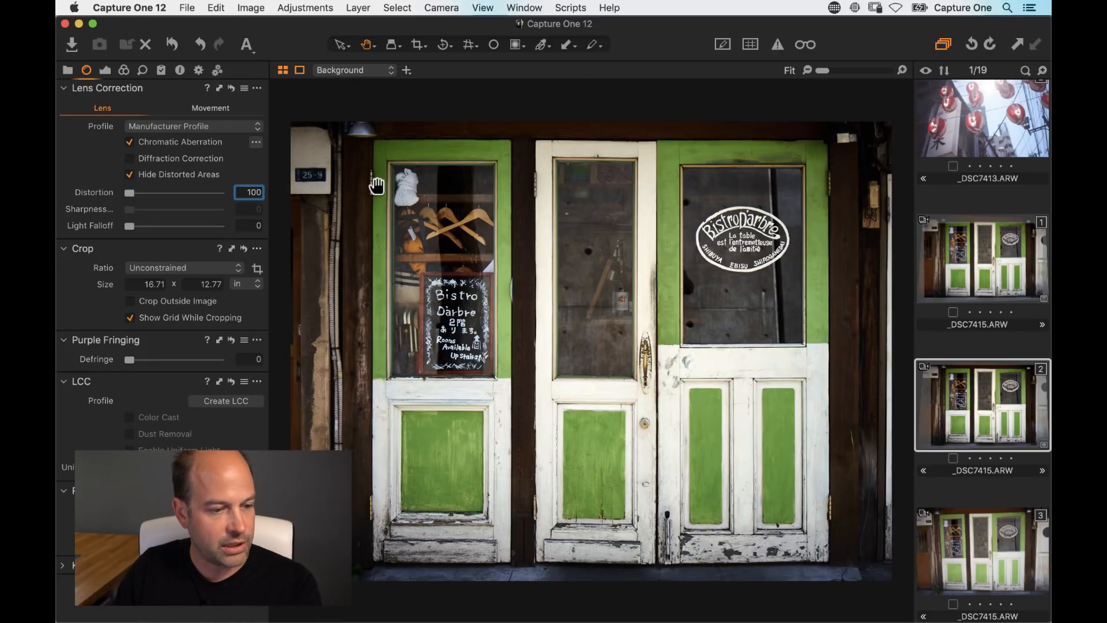
pyautogui.press('Tab')
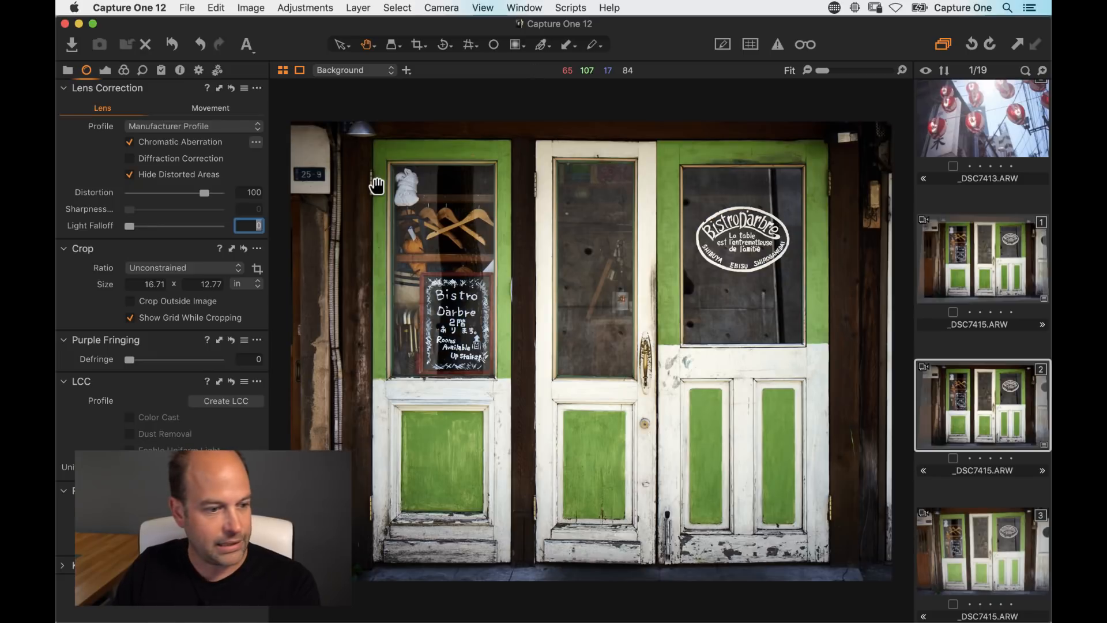
pyautogui.press('Tab')
pyautogui.press('Return')
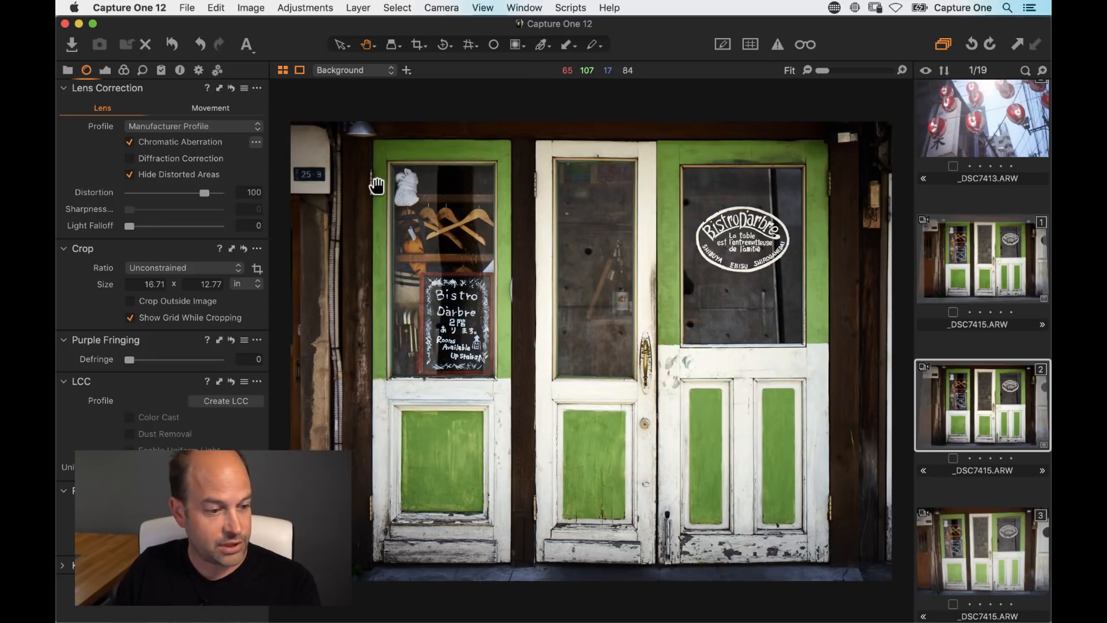
# Step: Set the lens distortion correction back to 0 to compare the uncorrected doors
pyautogui.hotkey('shift', 'Tab')
pyautogui.hotkey('shift', 'Tab')
pyautogui.hotkey('shift', 'Tab')
pyautogui.hotkey('shift', 'Tab')
pyautogui.hotkey('shift', 'Tab')
pyautogui.hotkey('shift', 'Tab')
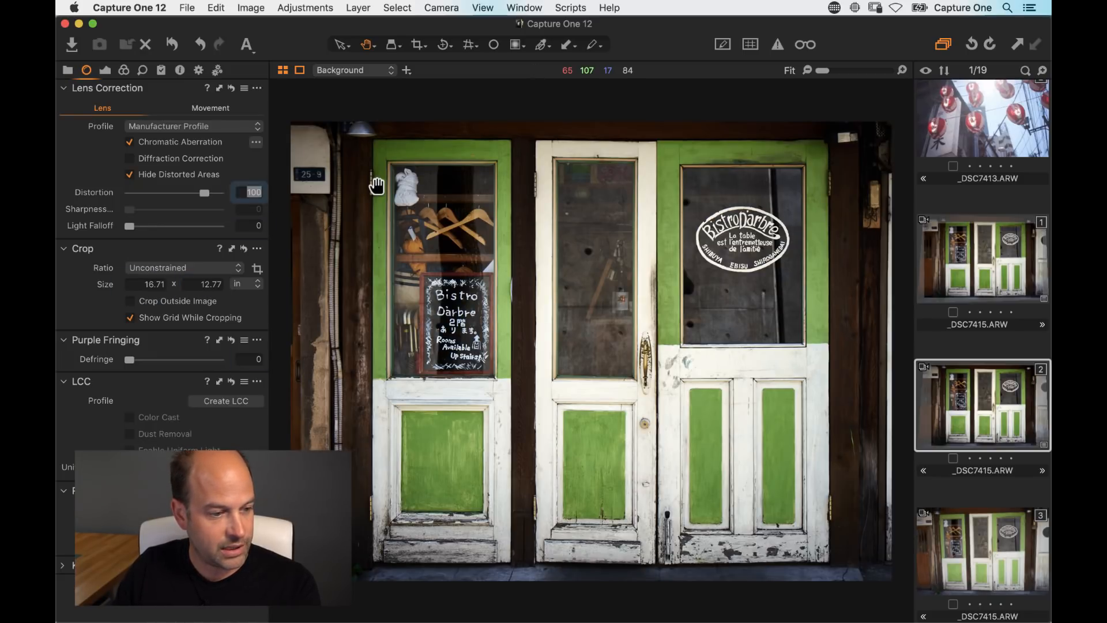
pyautogui.hotkey('shift', 'Tab')
pyautogui.hotkey('shift', 'Tab')
pyautogui.hotkey('shift', 'Tab')
pyautogui.hotkey('shift', 'Tab')
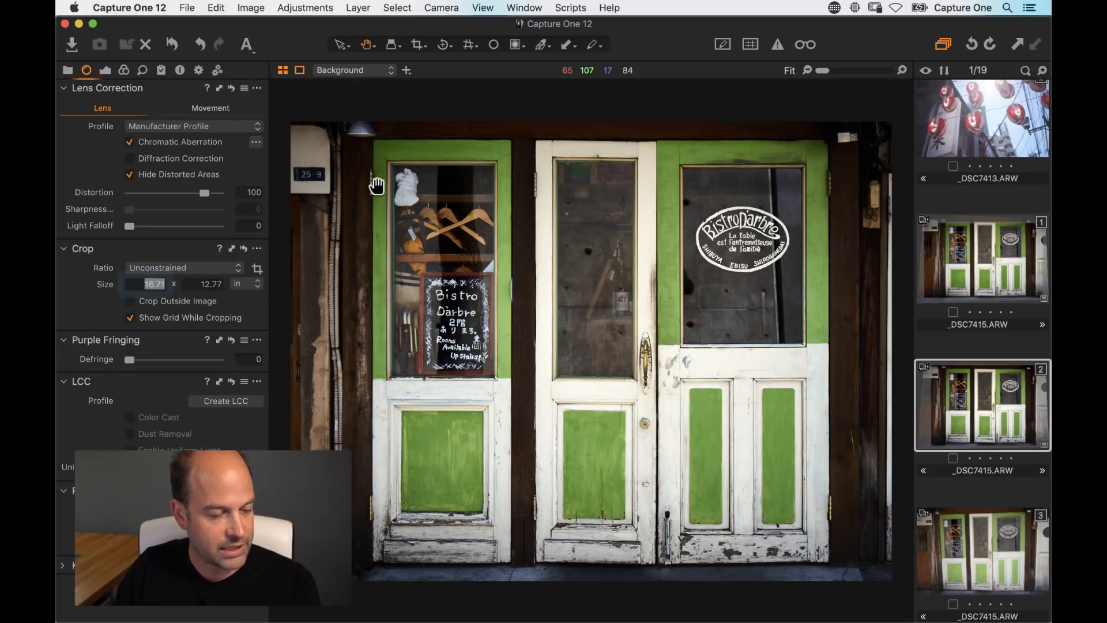
pyautogui.hotkey('shift', 'Tab')
pyautogui.write('0')
pyautogui.press('Tab')
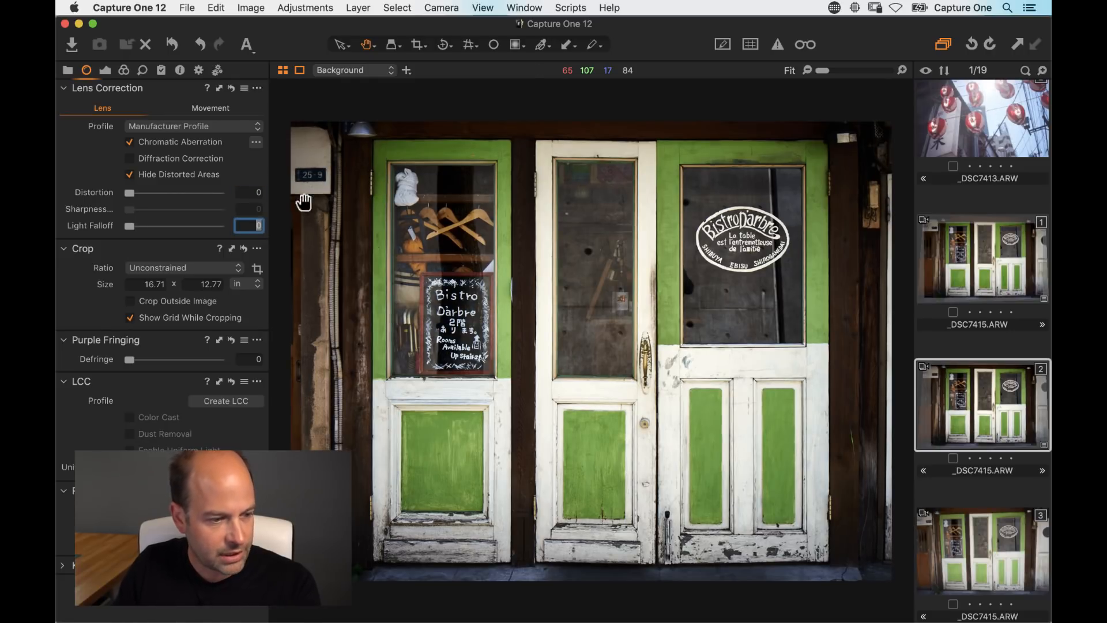
# Step: Set both the distortion and the light falloff correction to 100
pyautogui.click(248, 192)
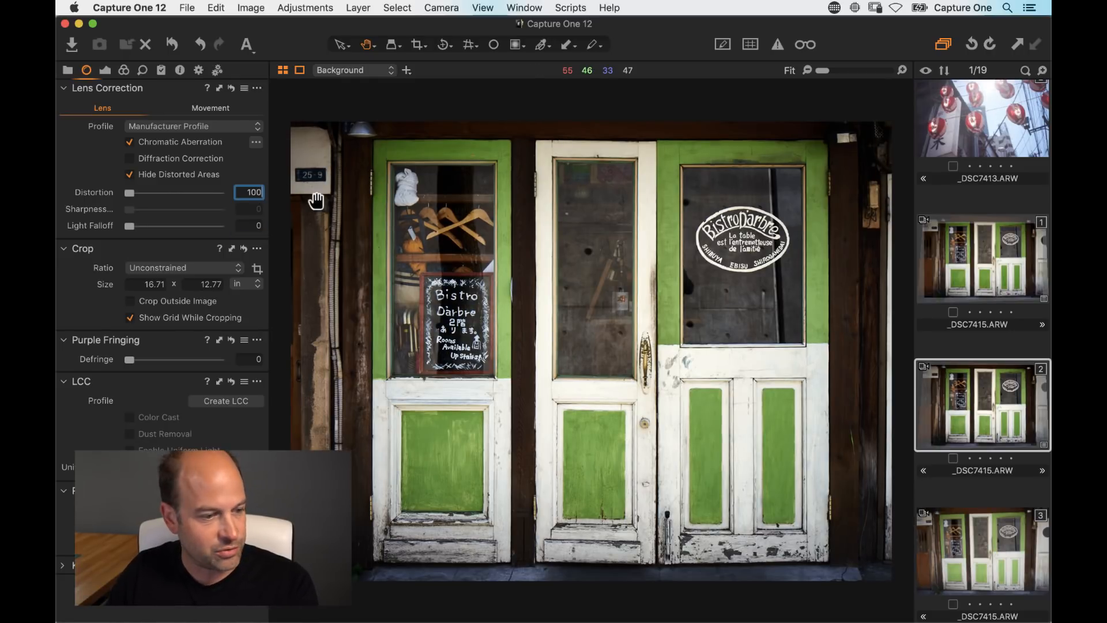
pyautogui.press('Tab')
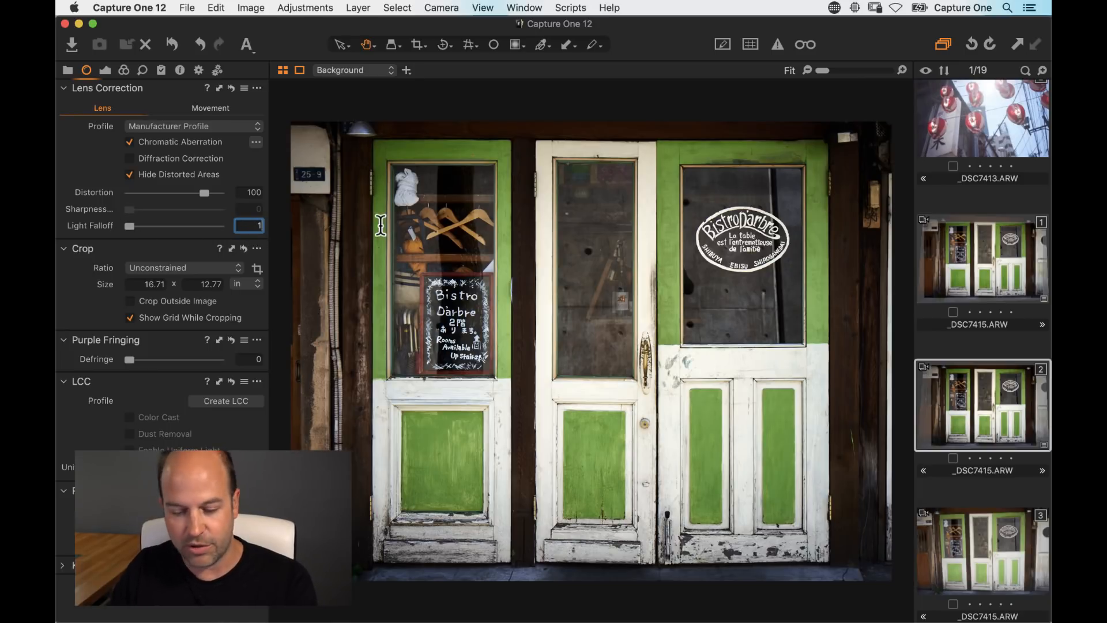
pyautogui.press('Tab')
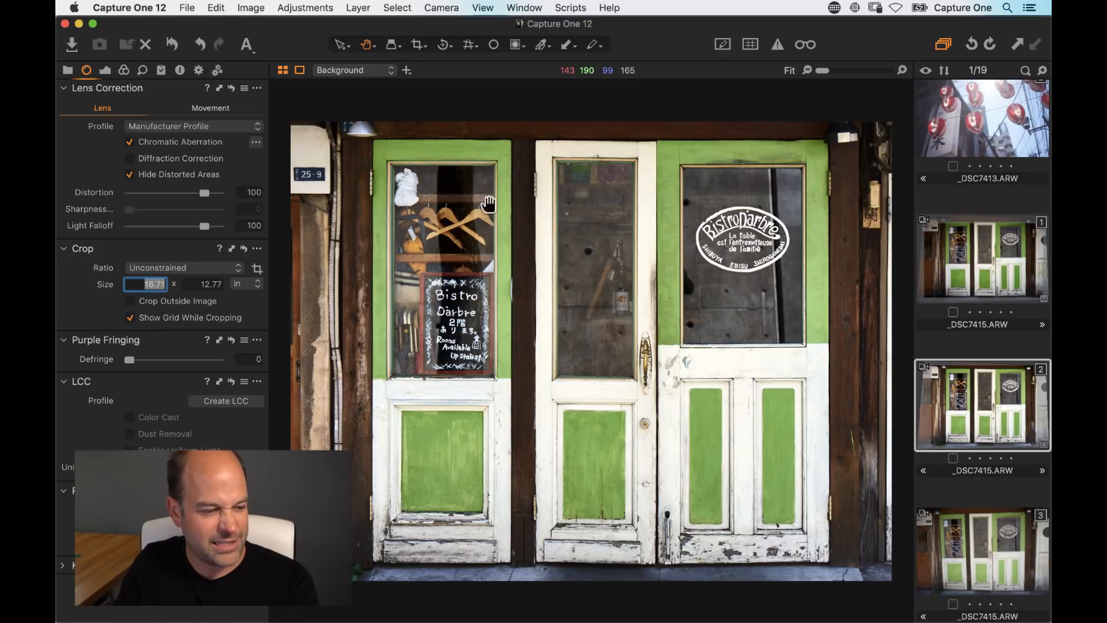
# Step: Set the light falloff correction back to 0
pyautogui.click(242, 225)
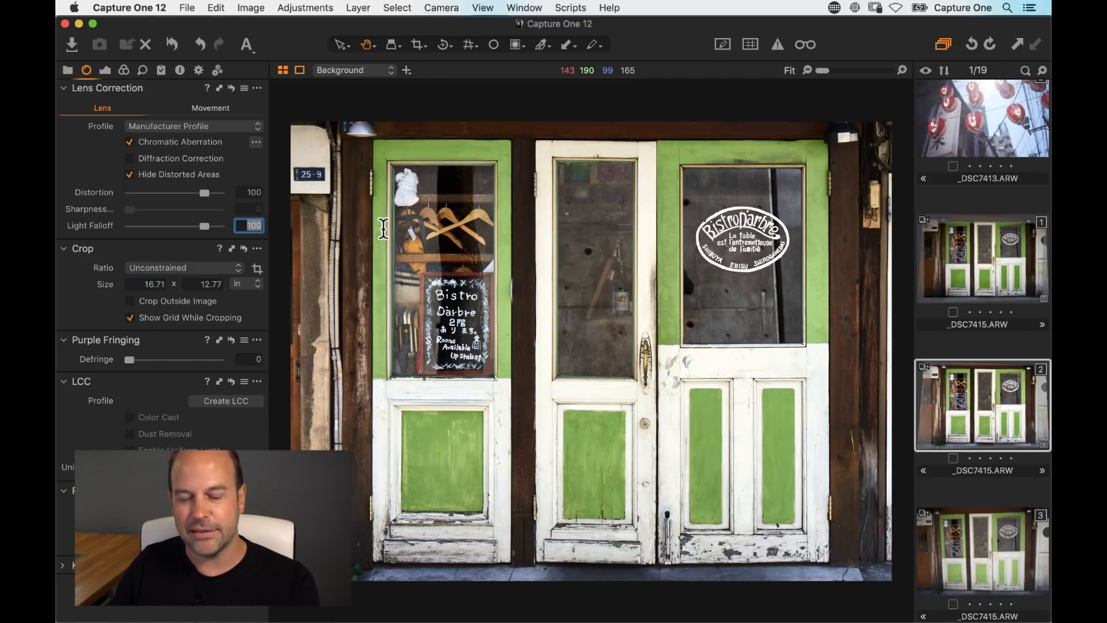
pyautogui.write('0')
pyautogui.press('Tab')
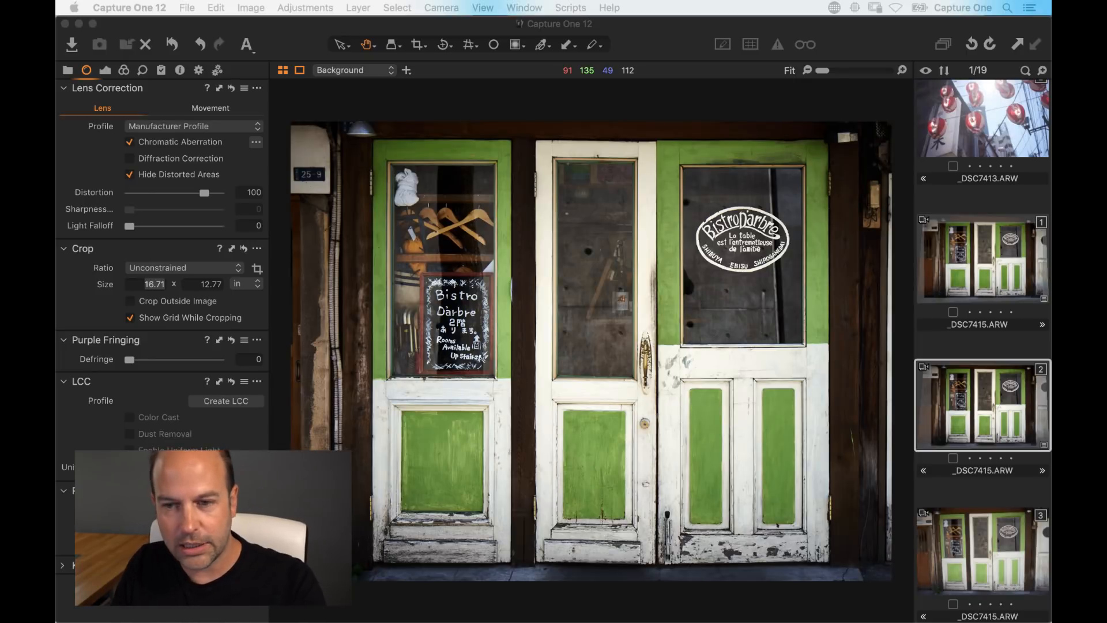
pyautogui.click(478, 101)
pyautogui.write('§')
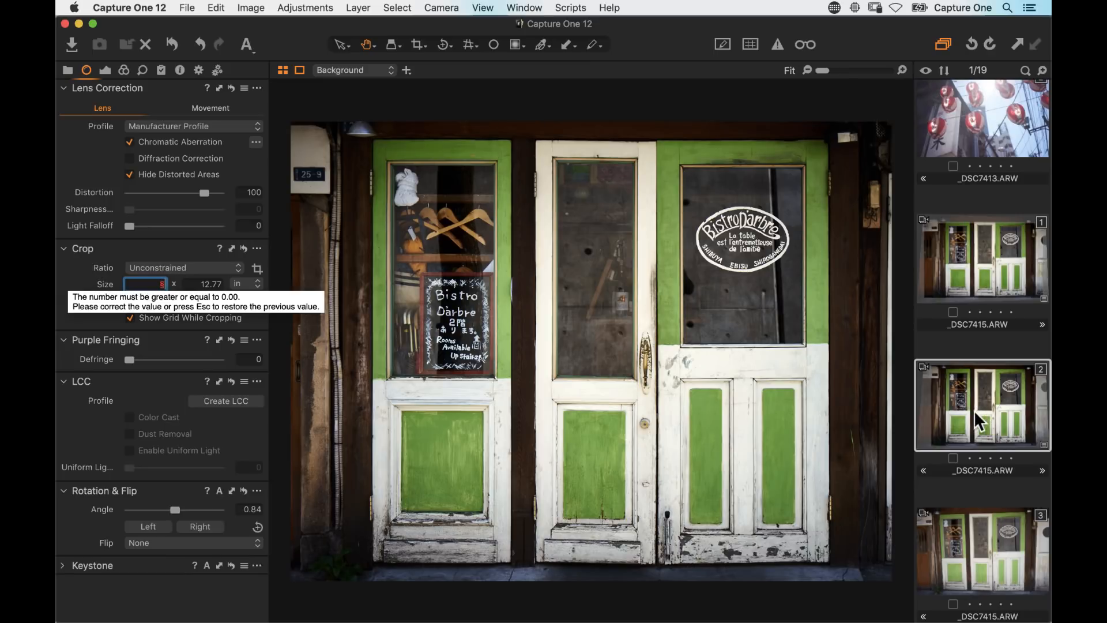
pyautogui.press('Escape')
pyautogui.press('Escape')
# Step: Go back to the thumbnail overview and open the second variant of HOOLIGAN_CF7_0210.CR2 in the viewer
pyautogui.press('super+alt+v')
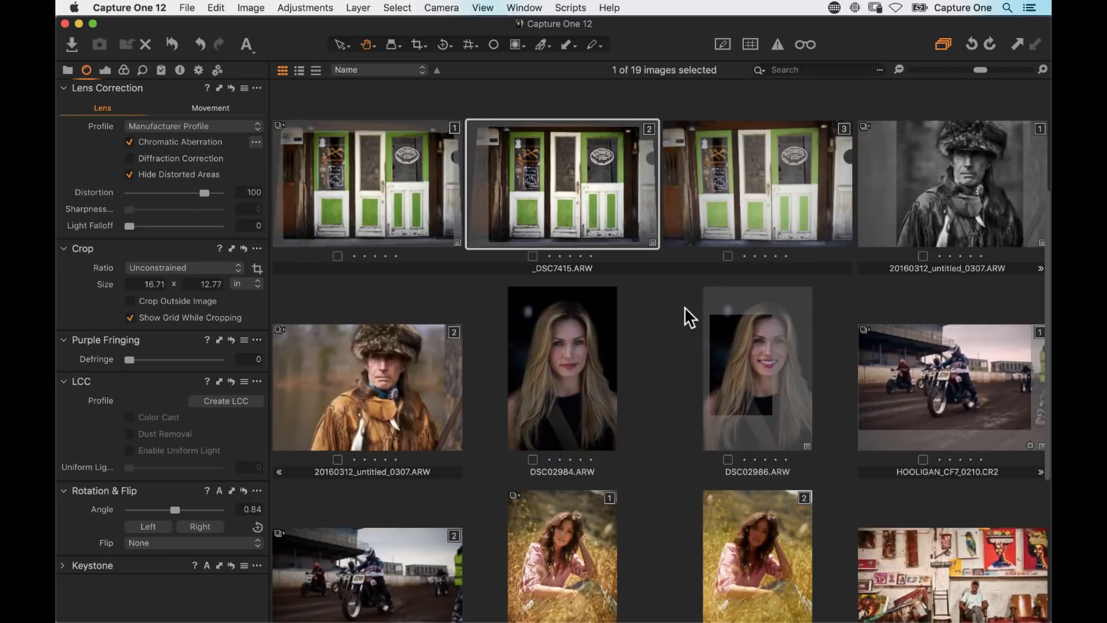
pyautogui.scroll(5, 684, 307)
pyautogui.scroll(-8, 669, 407)
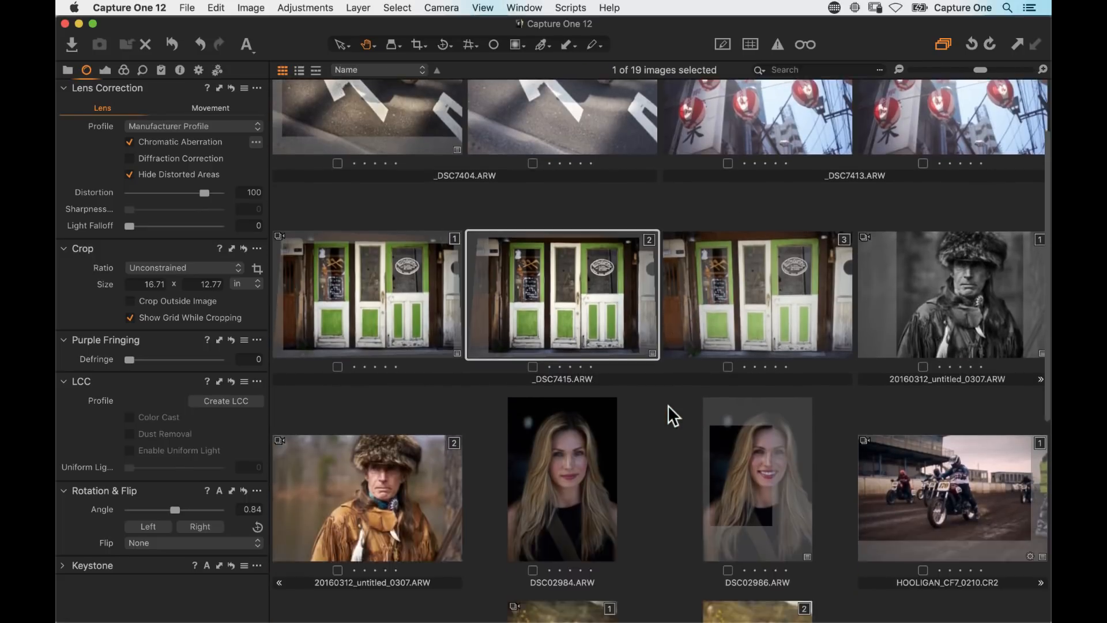
pyautogui.click(438, 425)
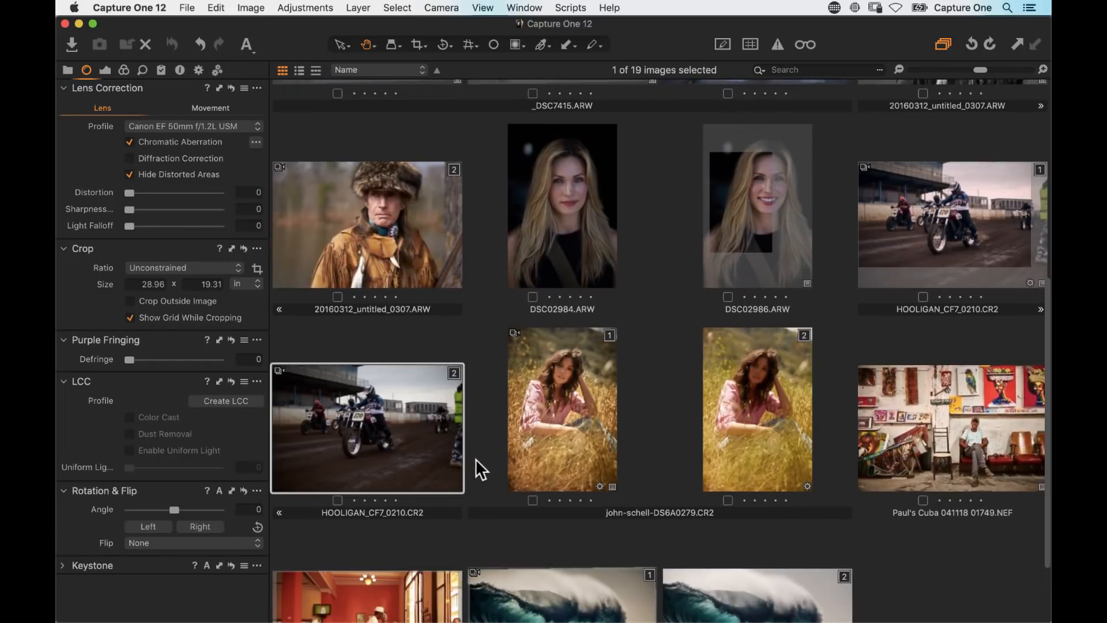
pyautogui.doubleClick(424, 418)
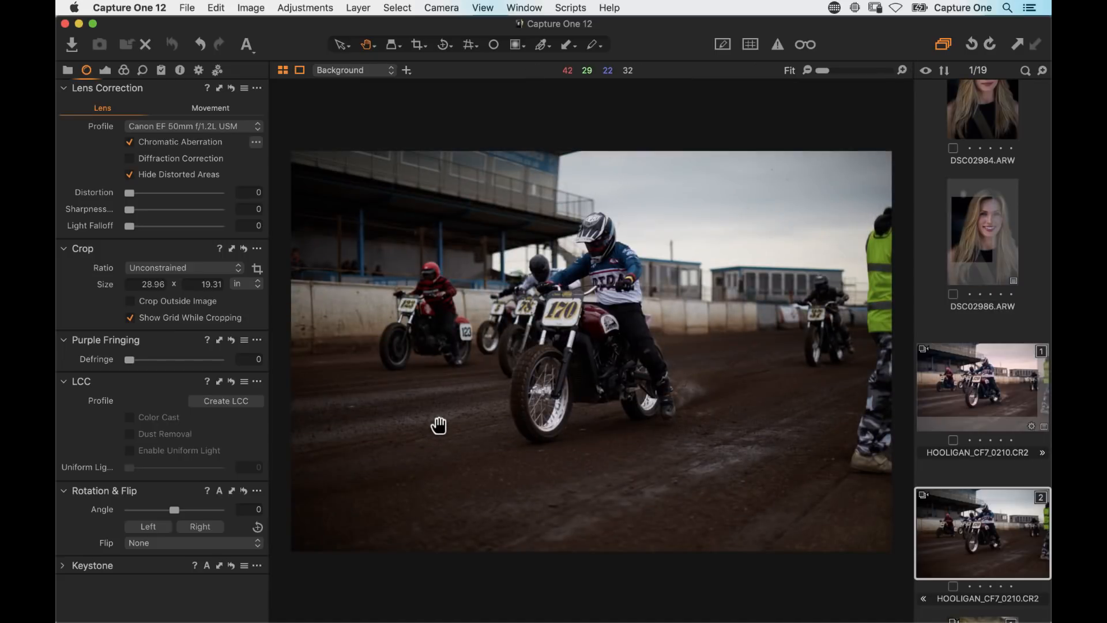
# Step: Hide the browser and crop the motorcycle photo to about 26.36 x 15.70 in, excluding the person in the yellow vest
pyautogui.press('super+b')
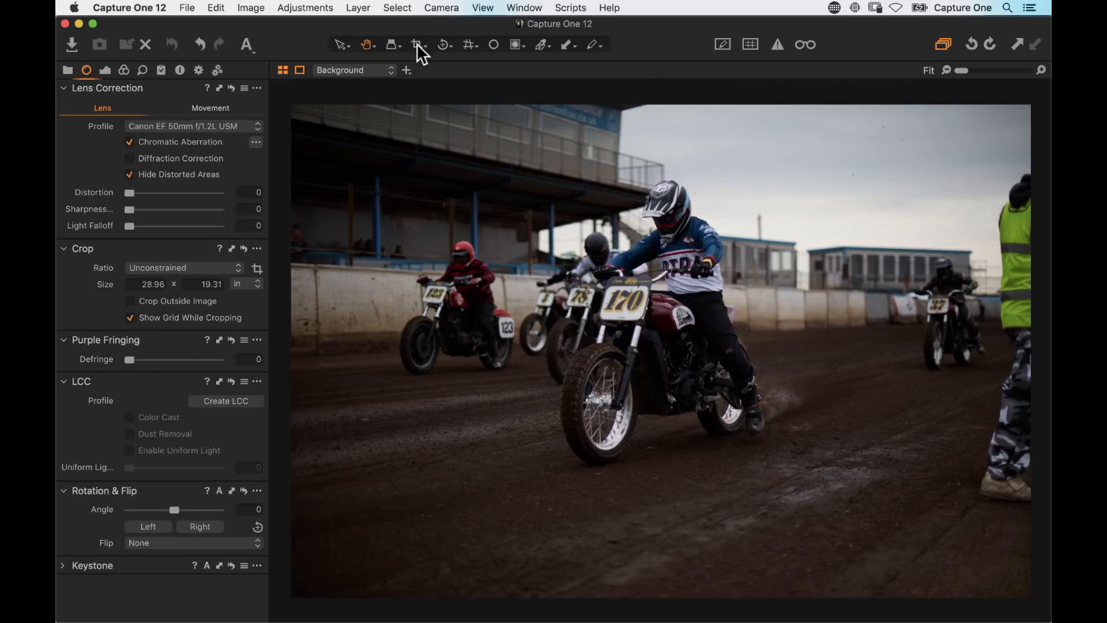
pyautogui.moveTo(302, 113); pyautogui.dragTo(974, 514)
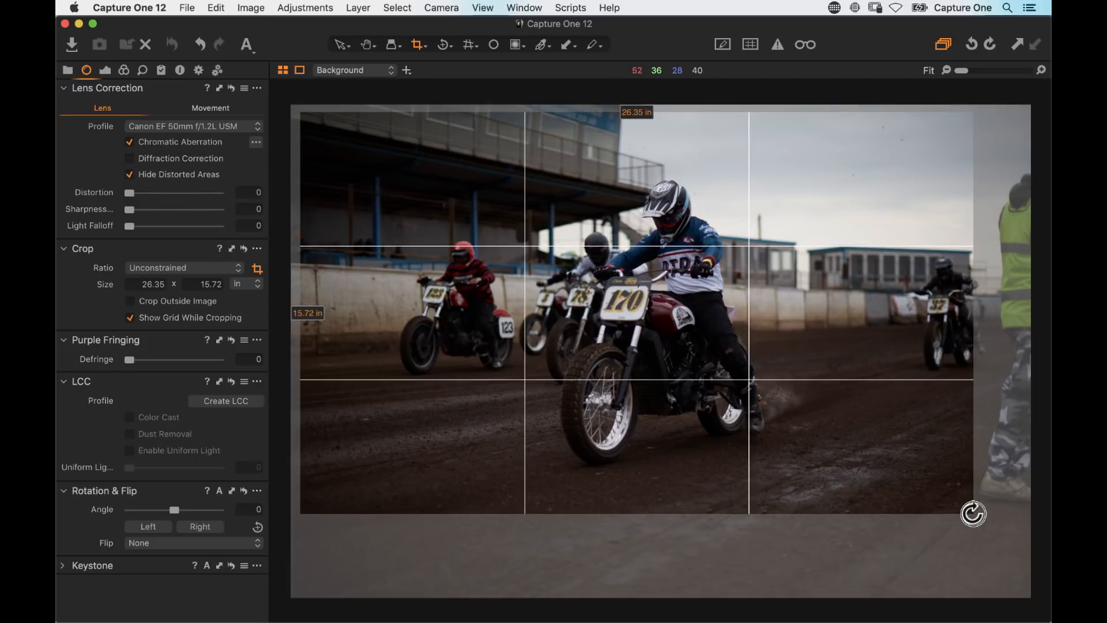
pyautogui.moveTo(781, 393); pyautogui.dragTo(776, 392)
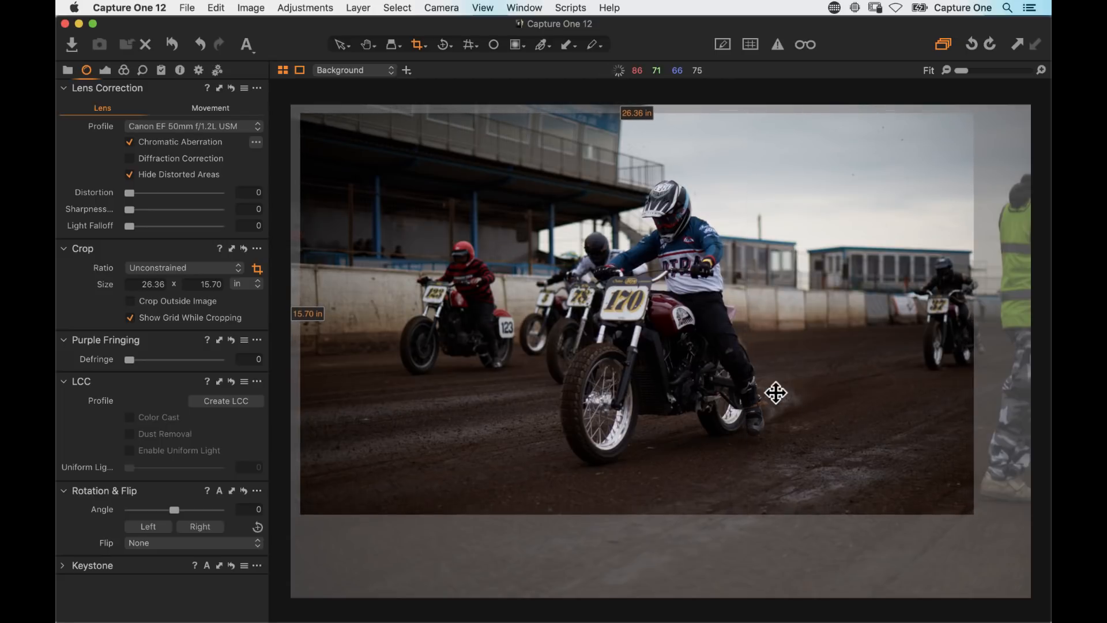
# Step: Add the Grid tool to the lens tools and float it over the motorcycle photo
pyautogui.rightClick(88, 69)
pyautogui.moveTo(154, 81)
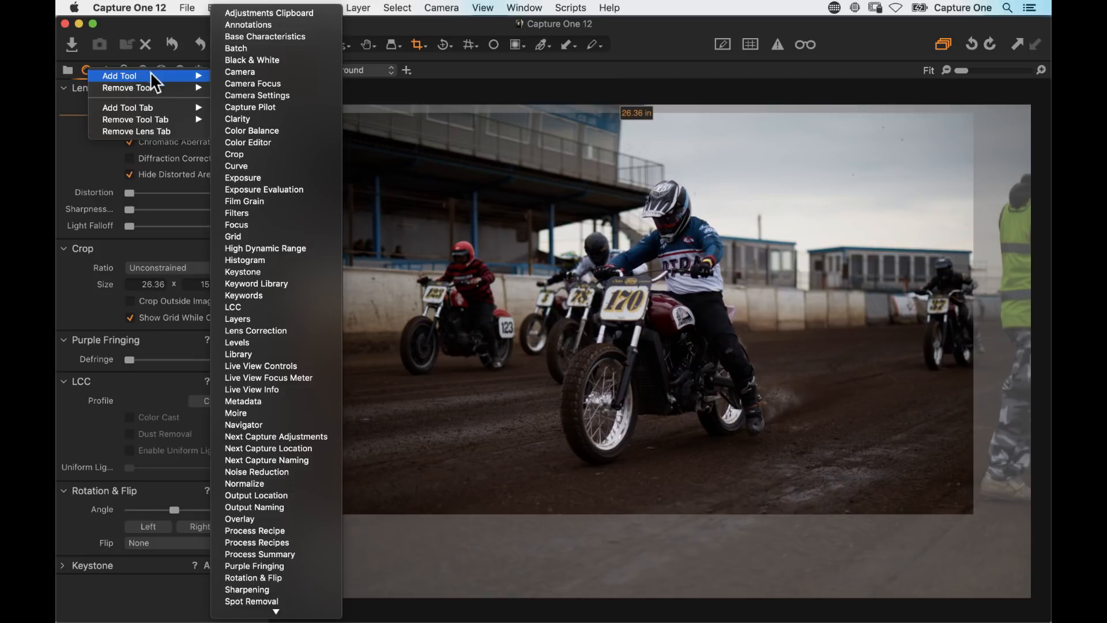
pyautogui.click(250, 235)
pyautogui.moveTo(122, 435); pyautogui.dragTo(400, 358)
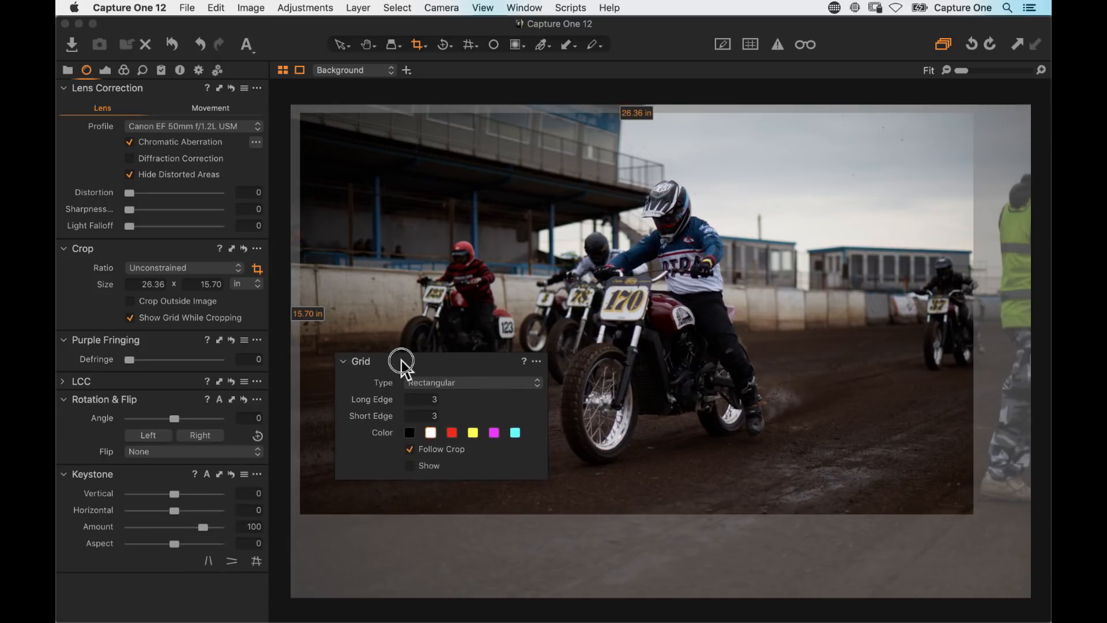
# Step: Set the composition grid's type to Fibonacci Spiral and show it over the motorcycle photo
pyautogui.click(441, 384)
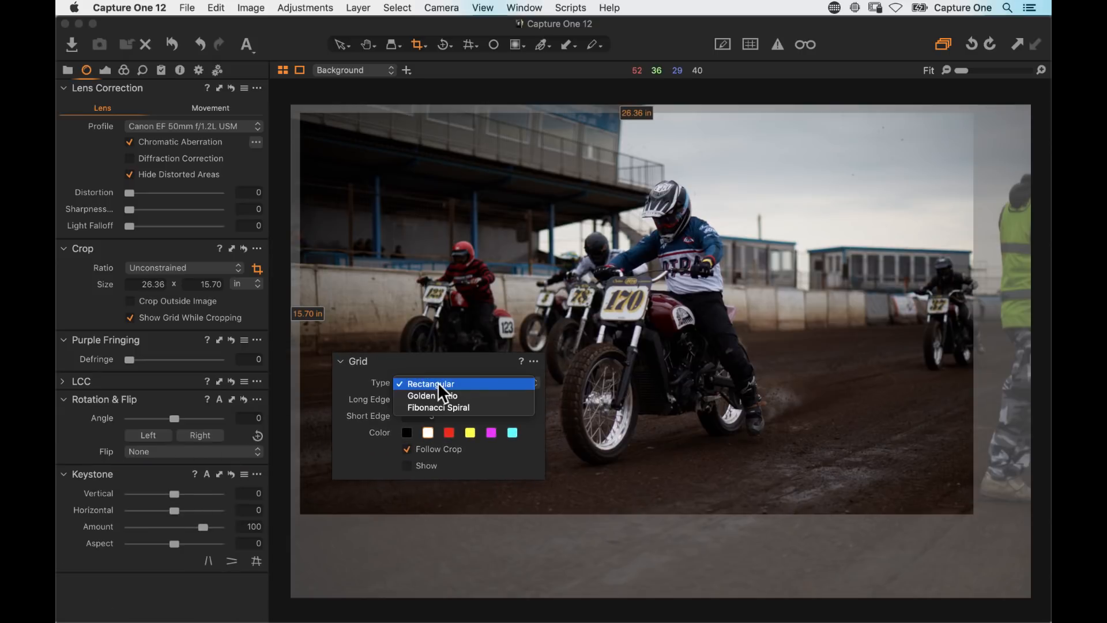
pyautogui.click(488, 409)
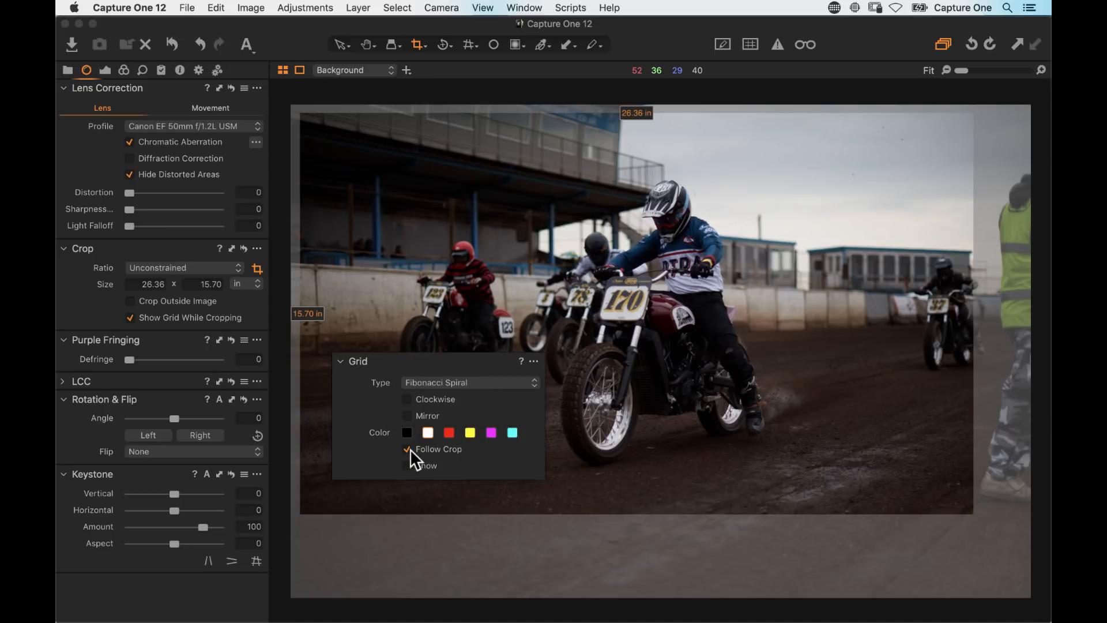
pyautogui.click(407, 465)
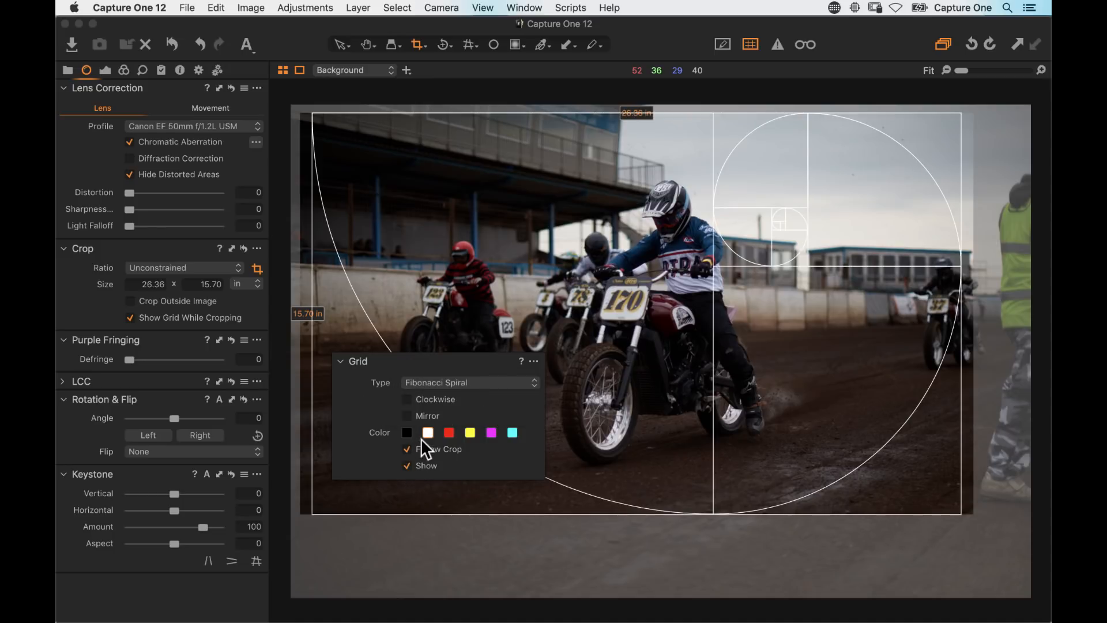
# Step: Change the composition grid's type to Rectangular
pyautogui.click(453, 383)
pyautogui.click(460, 373)
pyautogui.click(460, 382)
pyautogui.click(460, 382)
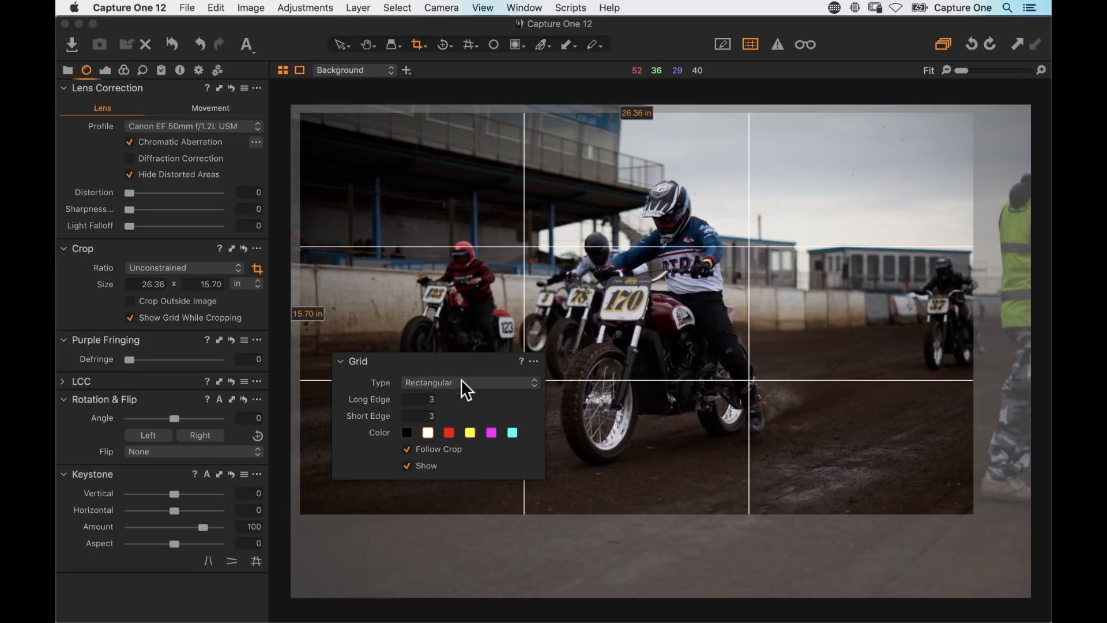
# Step: Turn off Follow Crop for the grid, resize the crop to about 25.50 x 17.29 in, and turn Follow Crop back on
pyautogui.click(407, 449)
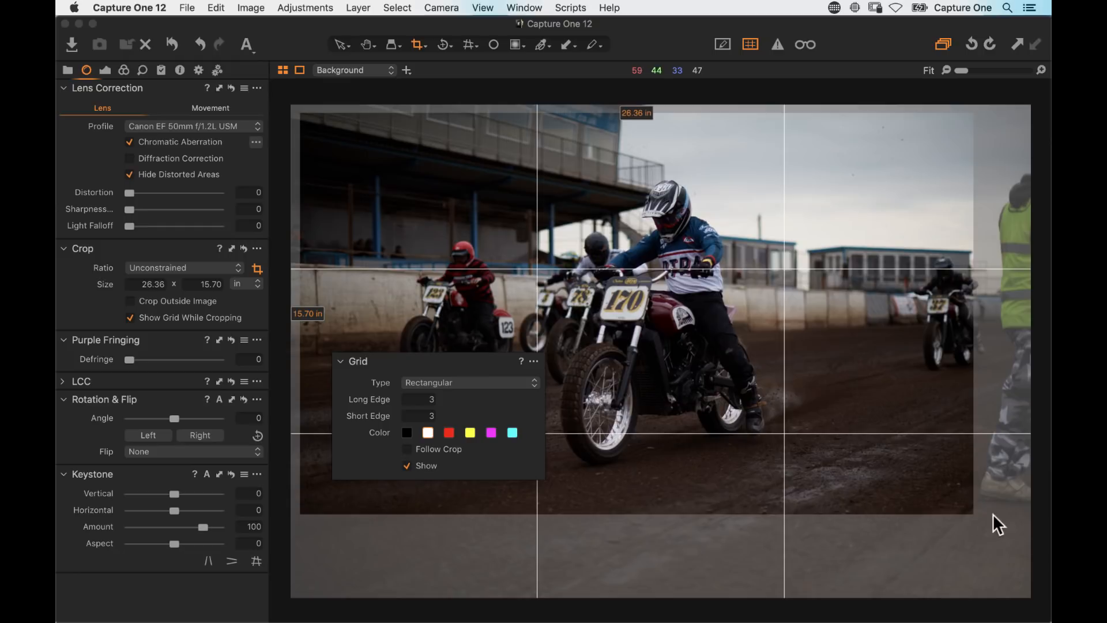
pyautogui.moveTo(972, 512); pyautogui.dragTo(952, 555)
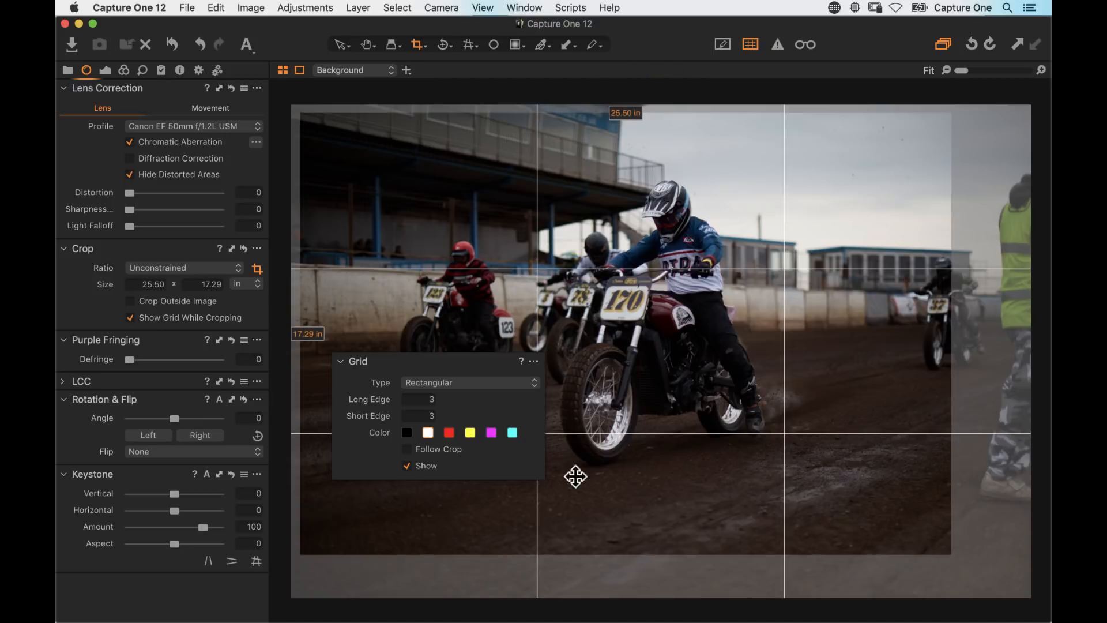
pyautogui.click(421, 459)
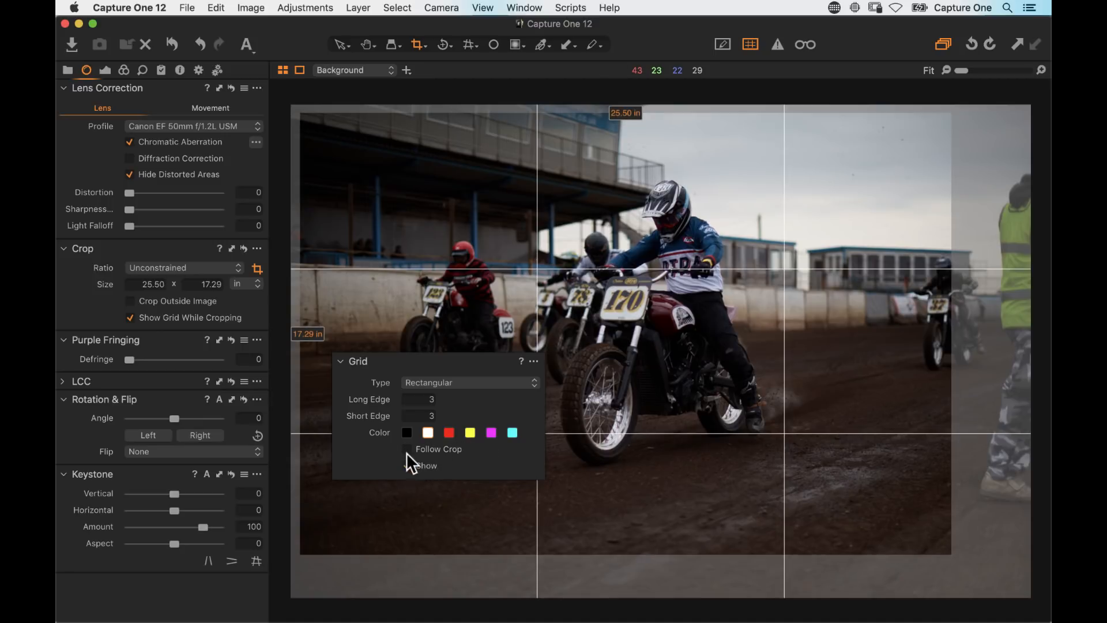
pyautogui.click(407, 449)
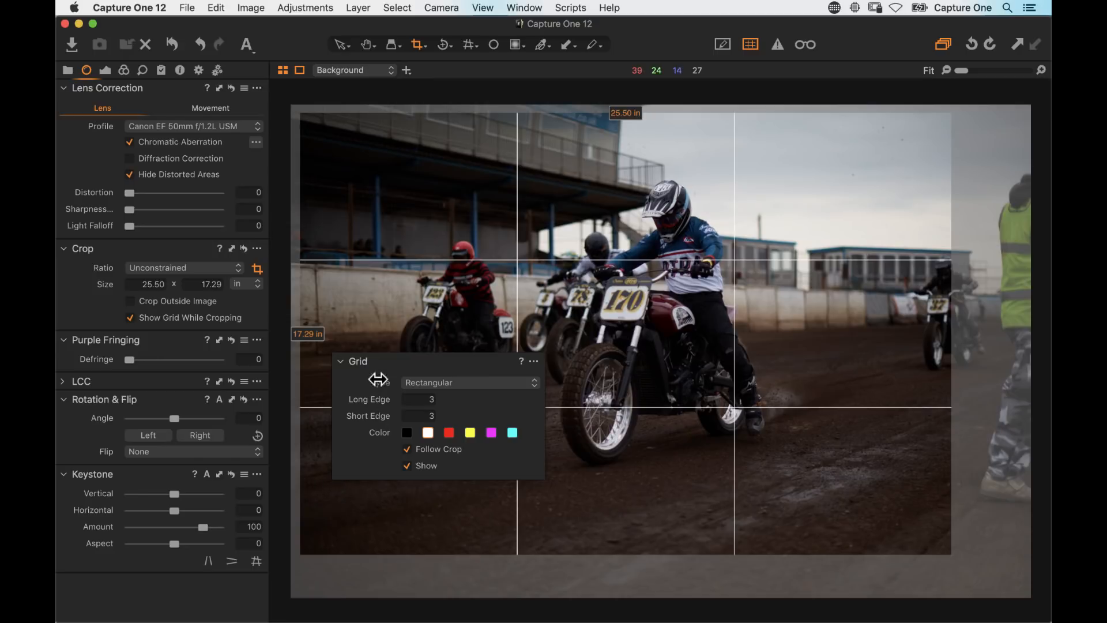
# Step: Collapse the Grid tool and dock it below Keystone, and resize the crop to about 26.42 x 15.29 in
pyautogui.click(340, 362)
pyautogui.moveTo(340, 362); pyautogui.dragTo(127, 589)
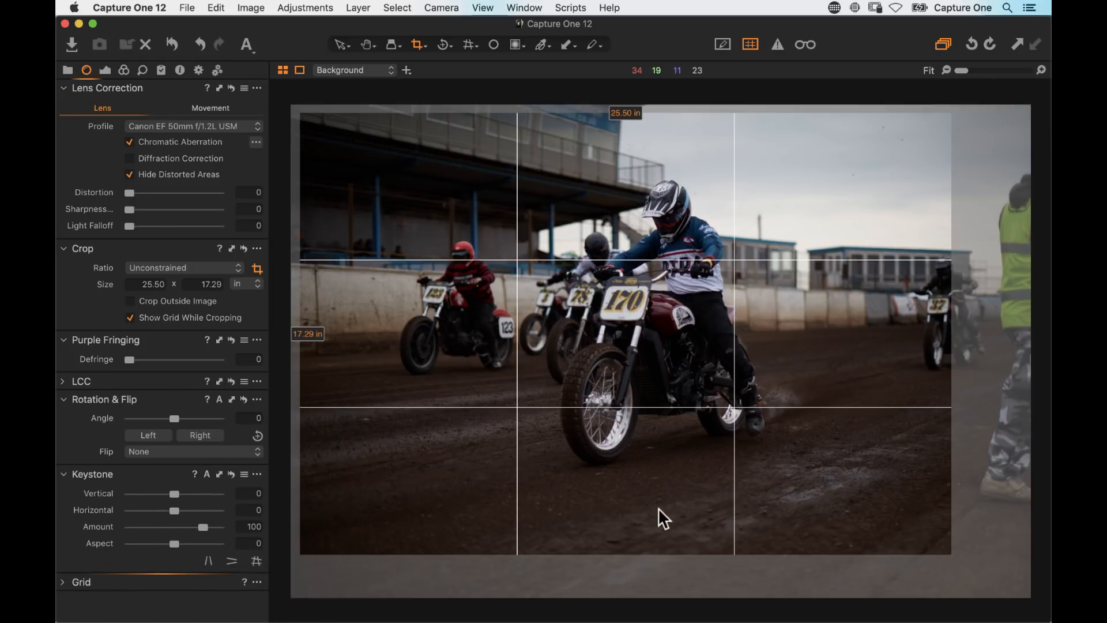
pyautogui.moveTo(951, 551); pyautogui.dragTo(970, 504)
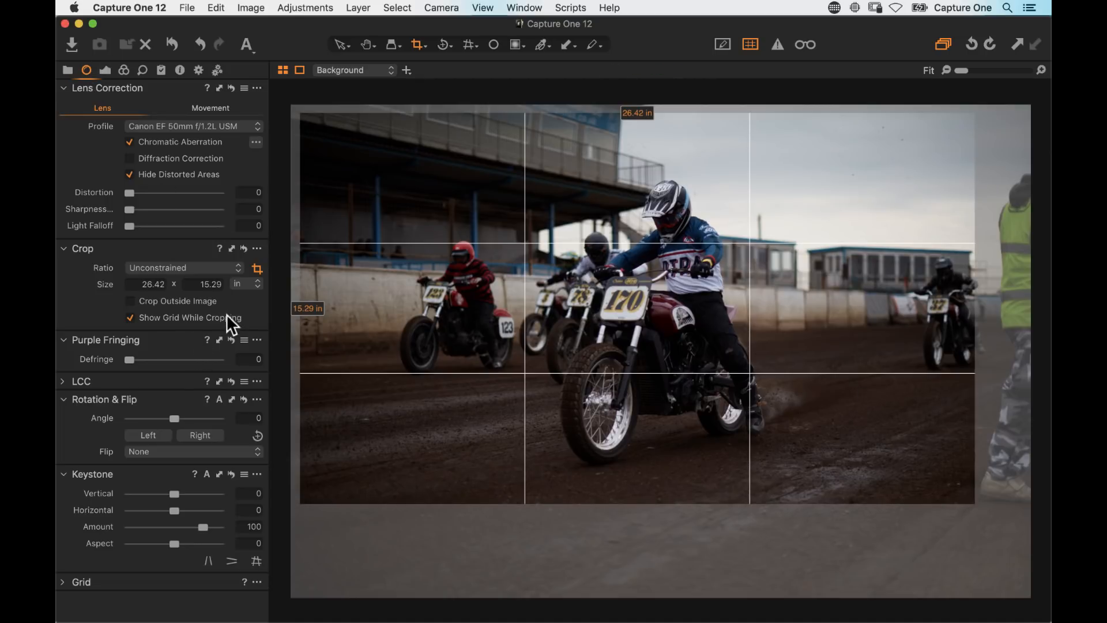
# Step: Straighten the photo with a rotation angle of -0.3 and leave crop mode to see the cropped result
pyautogui.click(240, 416)
pyautogui.press('Down')
pyautogui.press('Down')
pyautogui.press('Down')
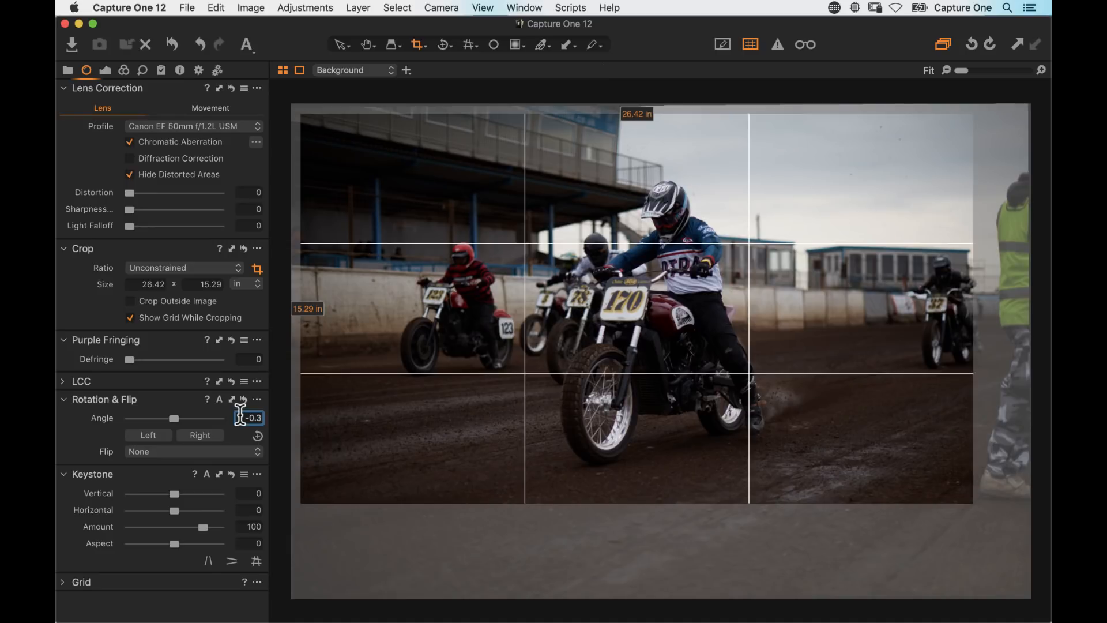
pyautogui.press('Down')
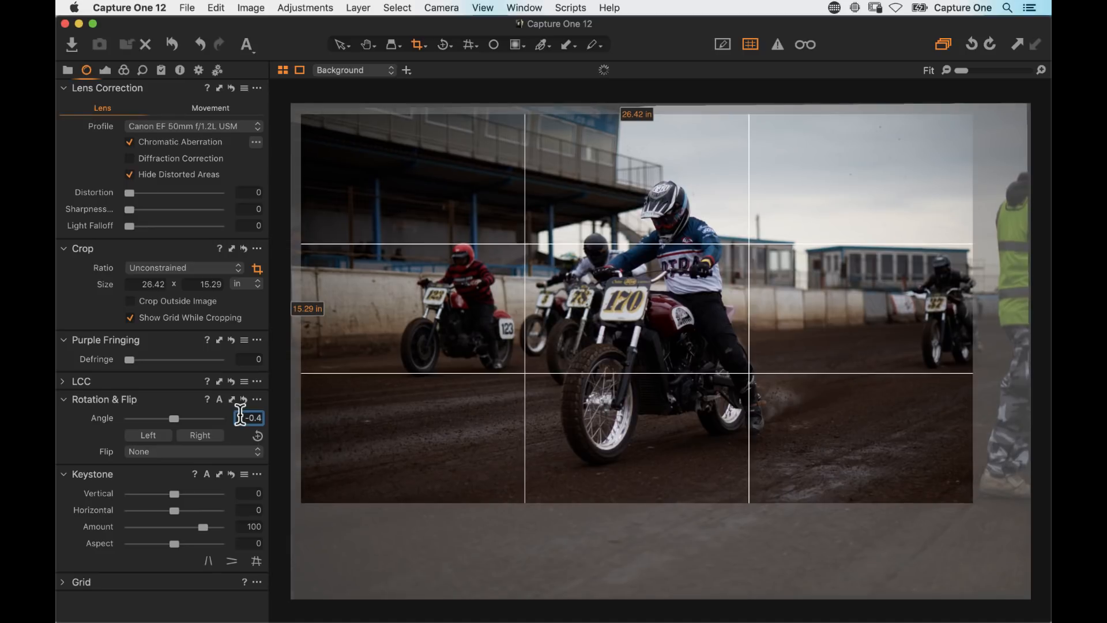
pyautogui.press('Up')
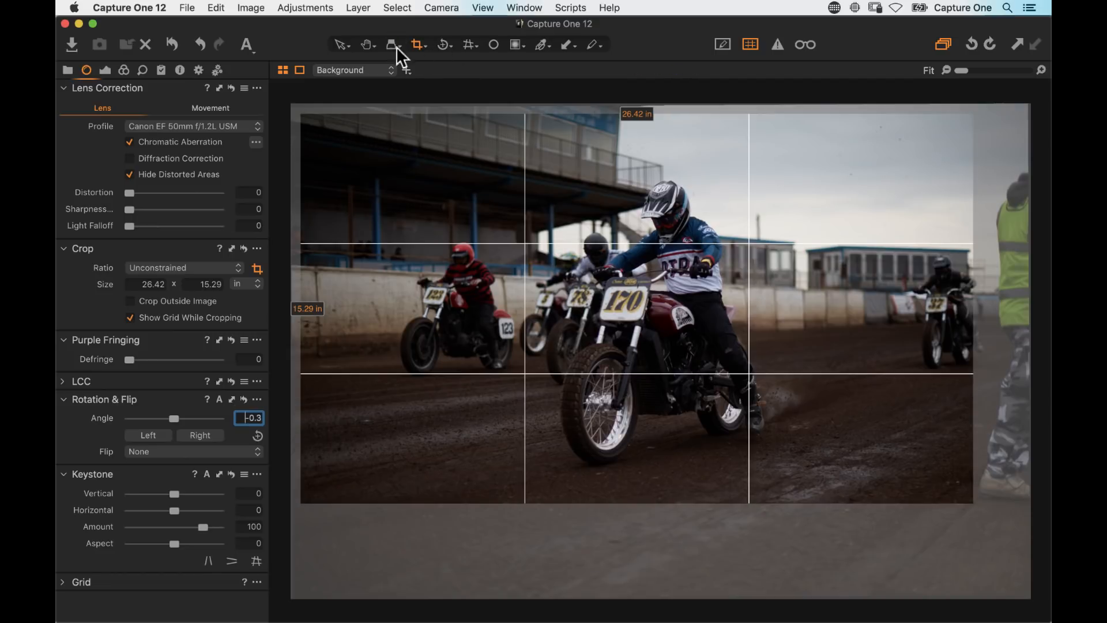
pyautogui.click(369, 47)
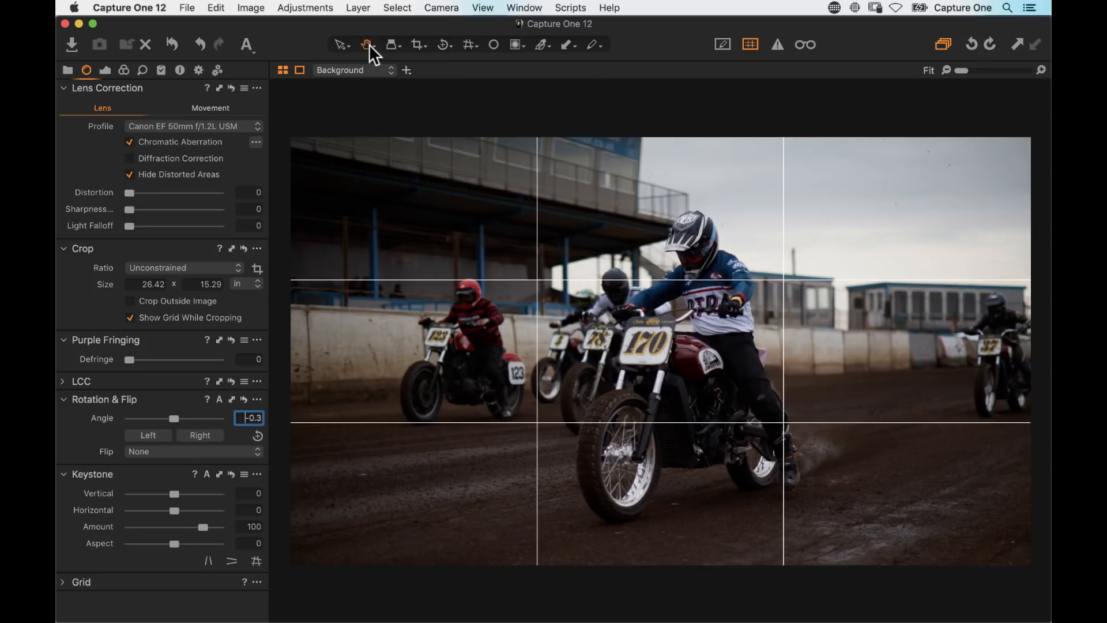
# Step: Expand the Grid tool and toggle the composition grid on and off over the photo, leaving it hidden
pyautogui.click(70, 582)
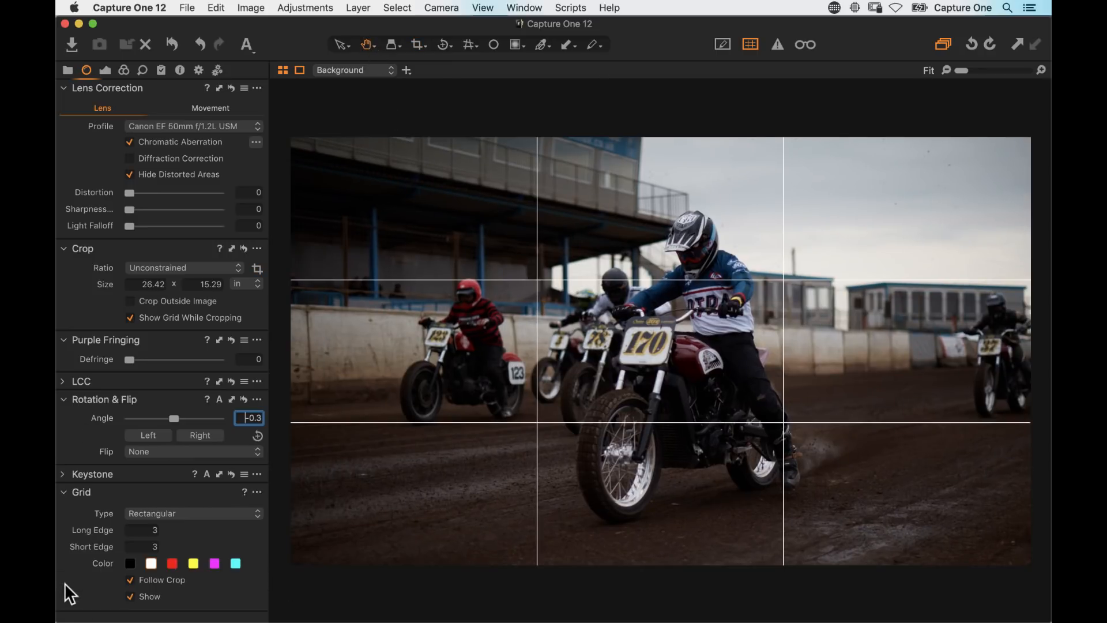
pyautogui.click(130, 595)
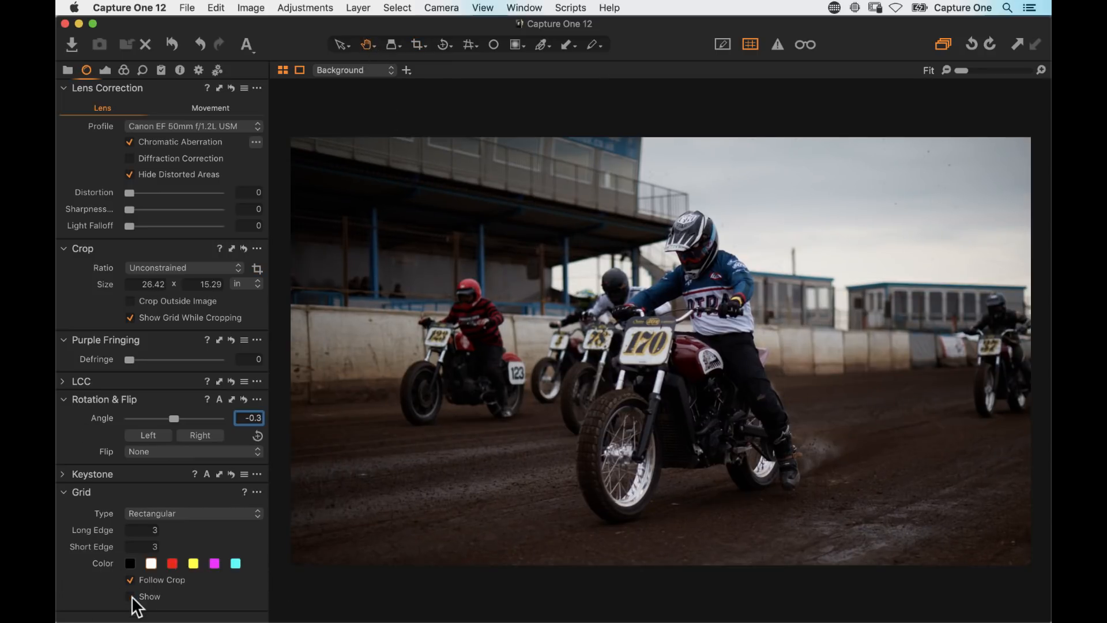
pyautogui.click(751, 45)
pyautogui.click(750, 45)
pyautogui.click(751, 46)
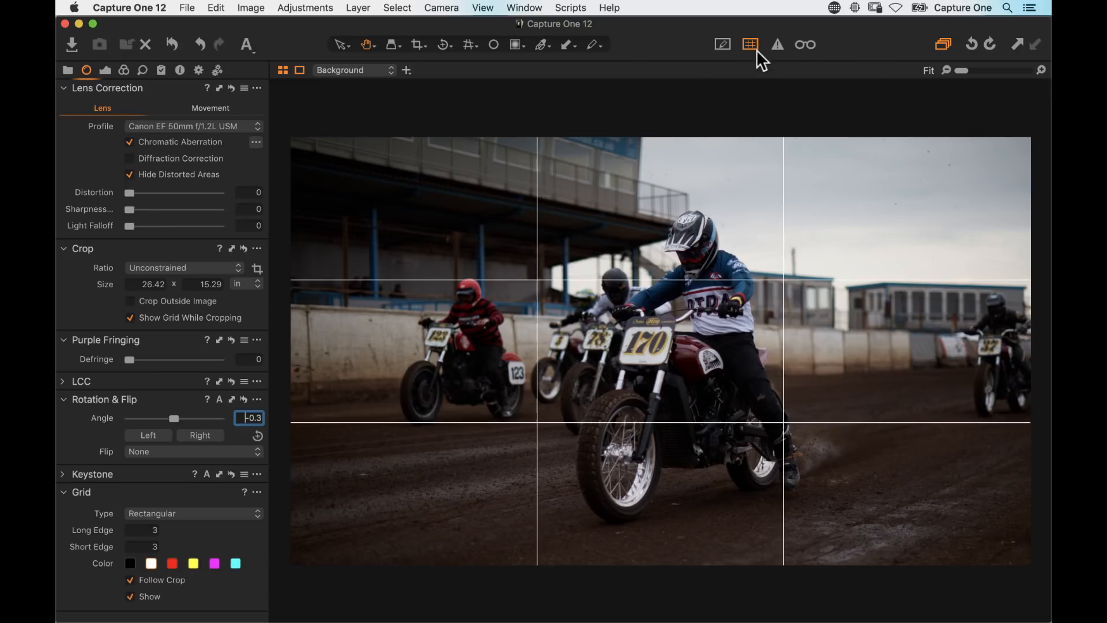
pyautogui.click(750, 45)
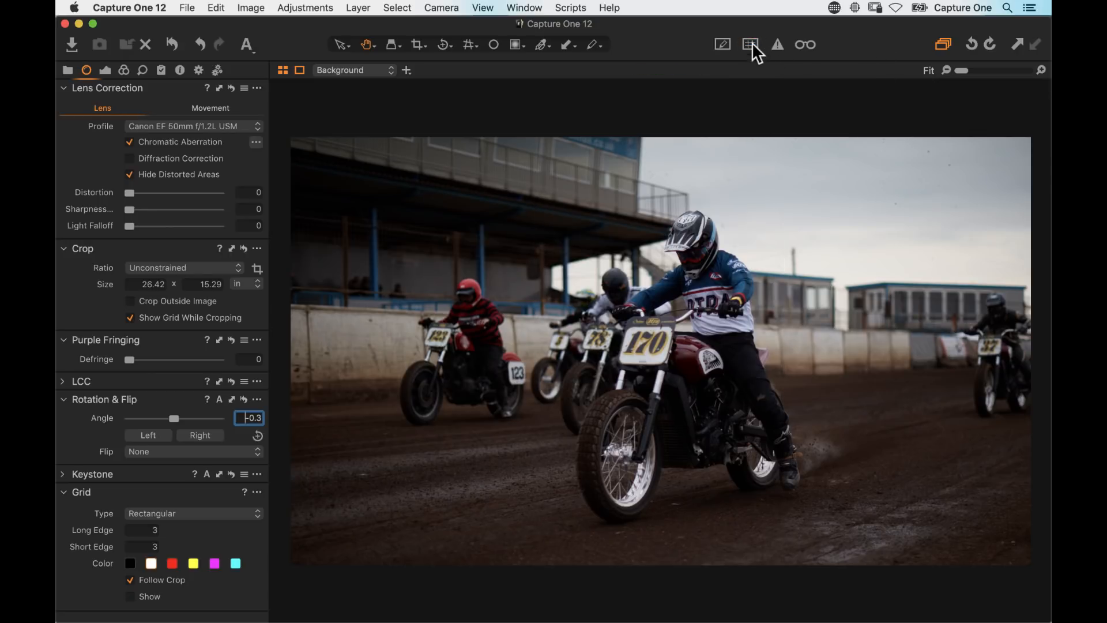
pyautogui.click(750, 45)
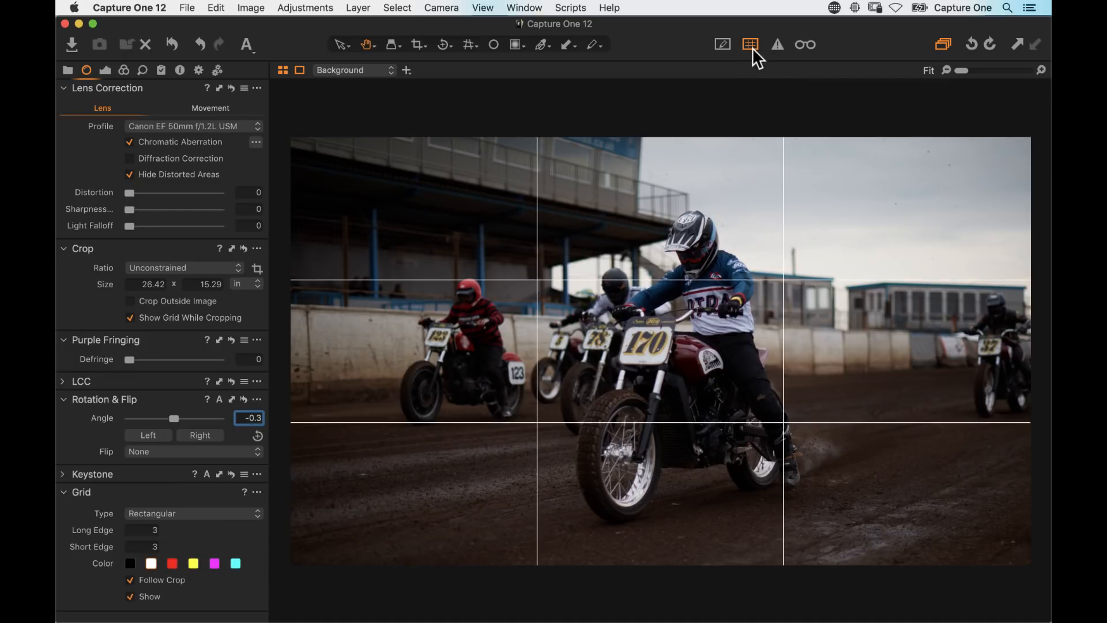
pyautogui.click(751, 45)
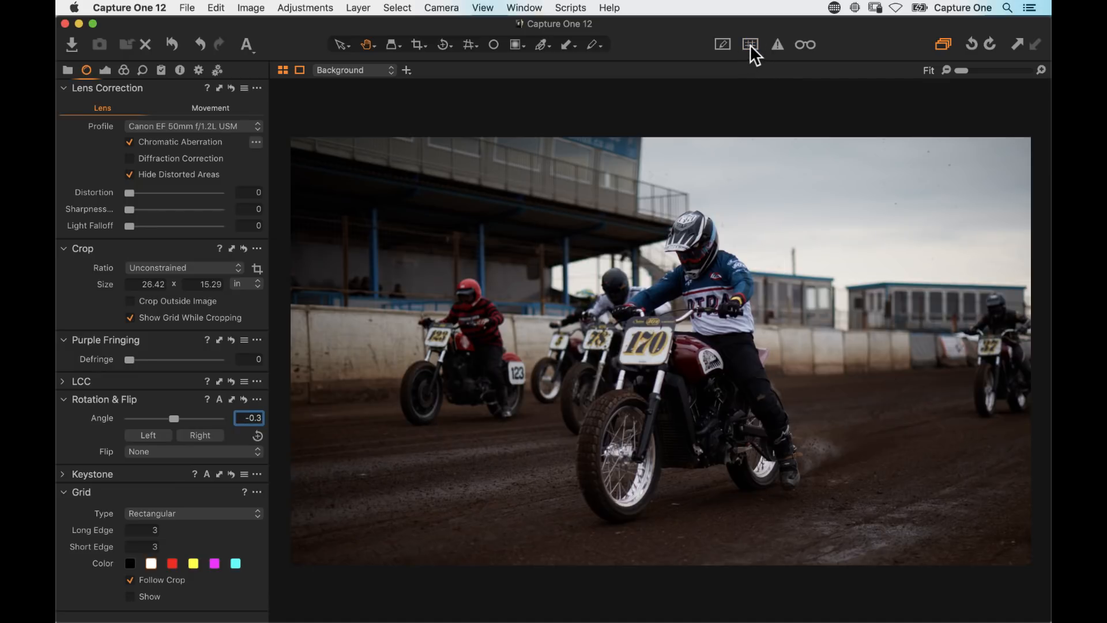
# Step: Try a brighter exposure, settle on 0.53, and auto-adjust the levels of the motorcycle photo
pyautogui.click(106, 72)
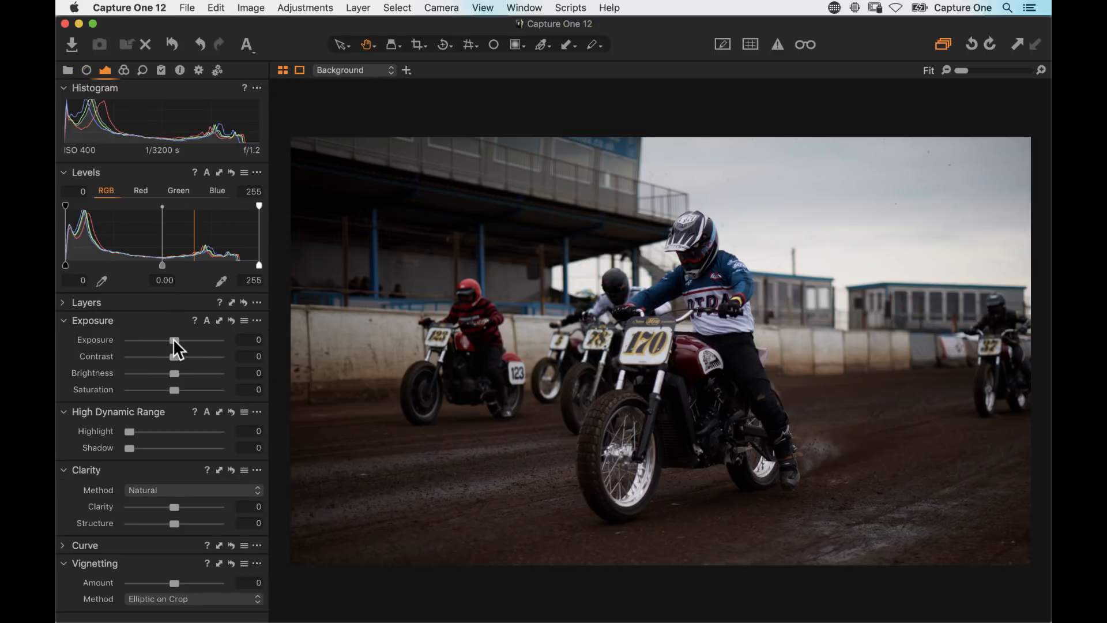
pyautogui.moveTo(174, 341); pyautogui.dragTo(189, 343)
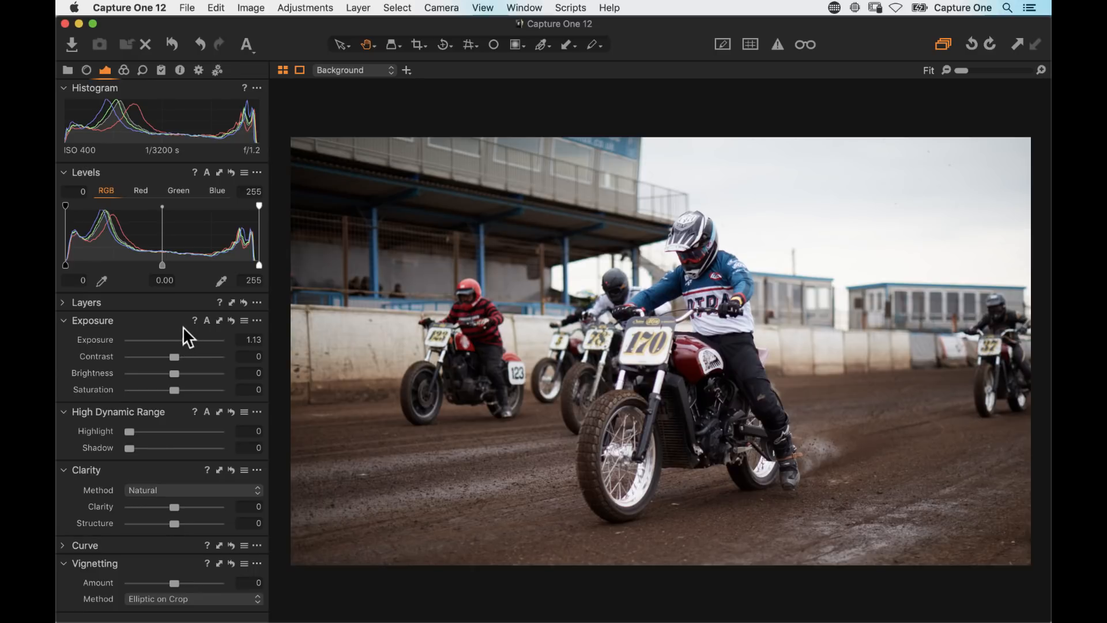
pyautogui.doubleClick(175, 341)
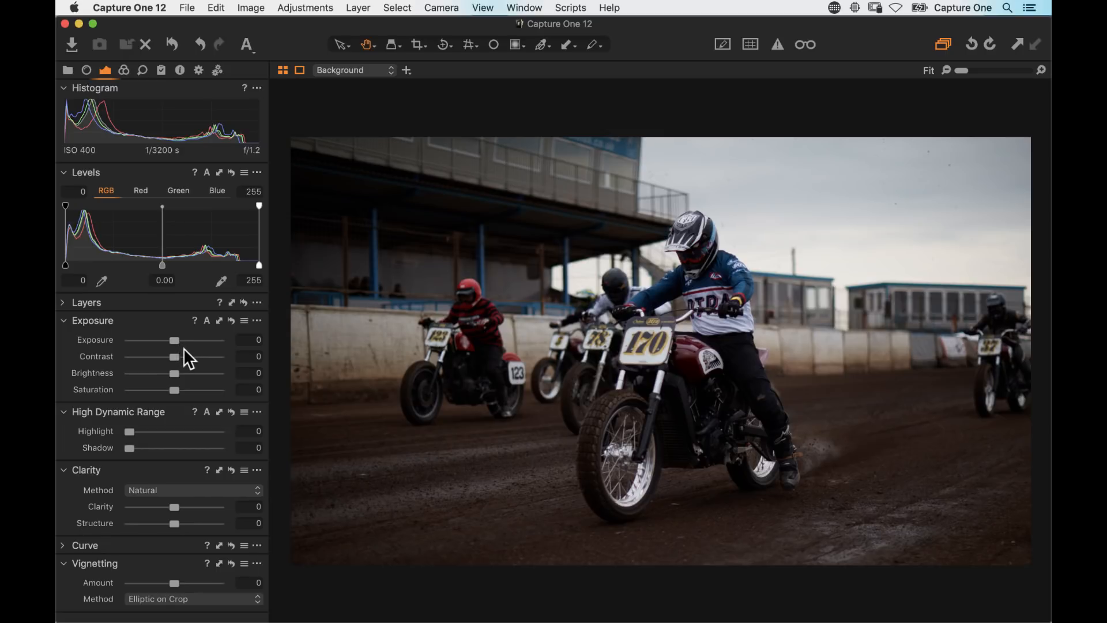
pyautogui.moveTo(174, 340); pyautogui.dragTo(181, 341)
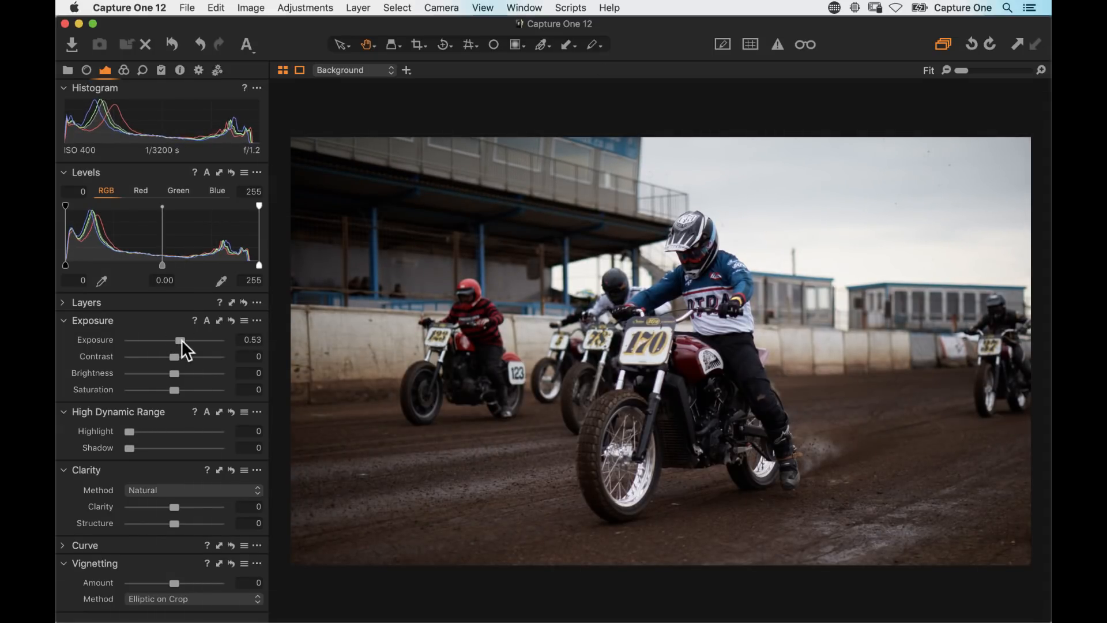
pyautogui.click(207, 173)
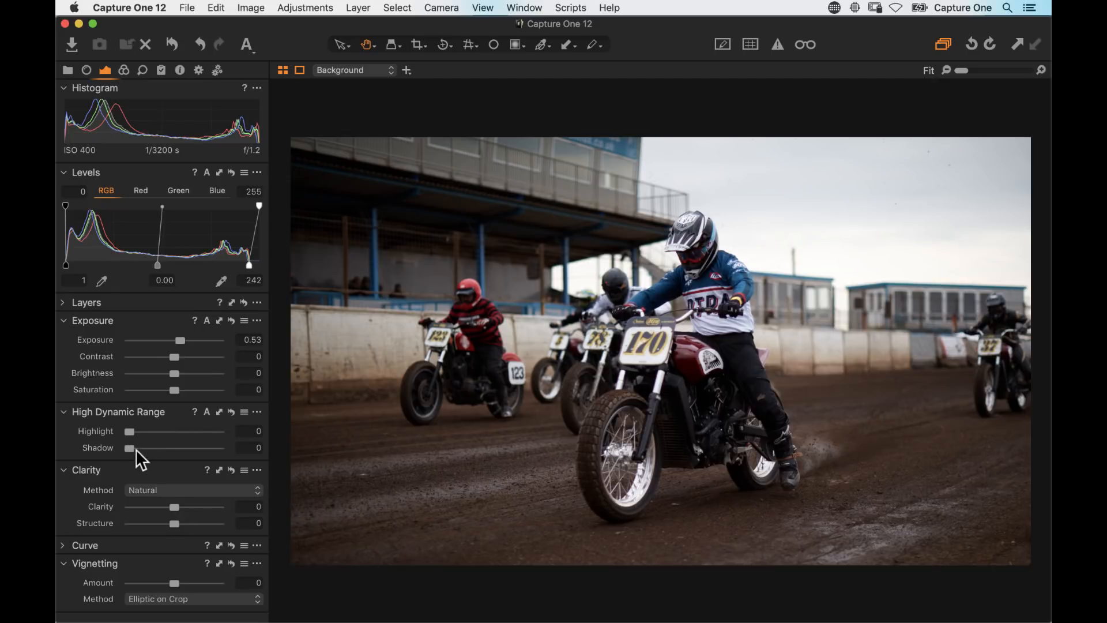
# Step: Check the dark engine area at 100% and lift the High Dynamic Range shadows to 8
pyautogui.moveTo(129, 448)
pyautogui.mouseDown()
pyautogui.moveTo(166, 448)
pyautogui.moveTo(111, 449)
pyautogui.mouseUp()
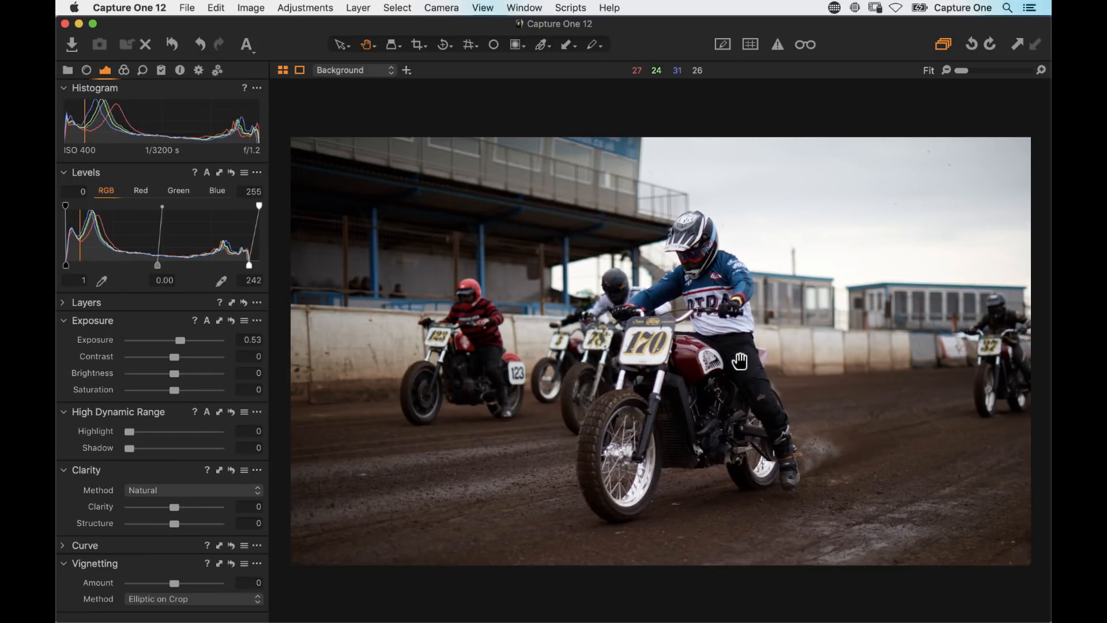
pyautogui.click(718, 409)
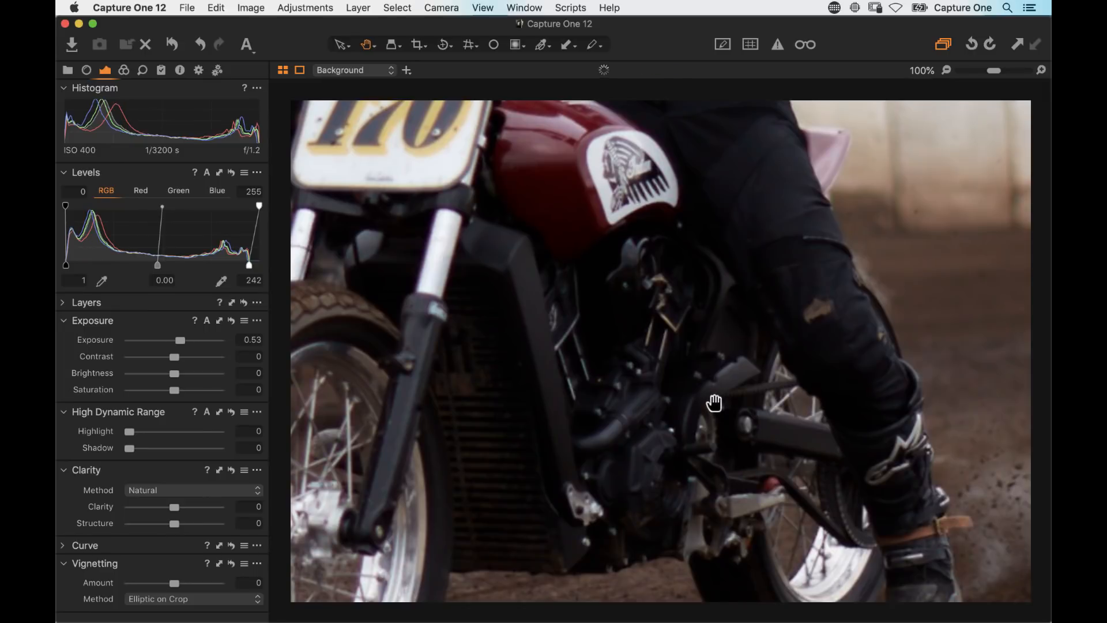
pyautogui.click(684, 377)
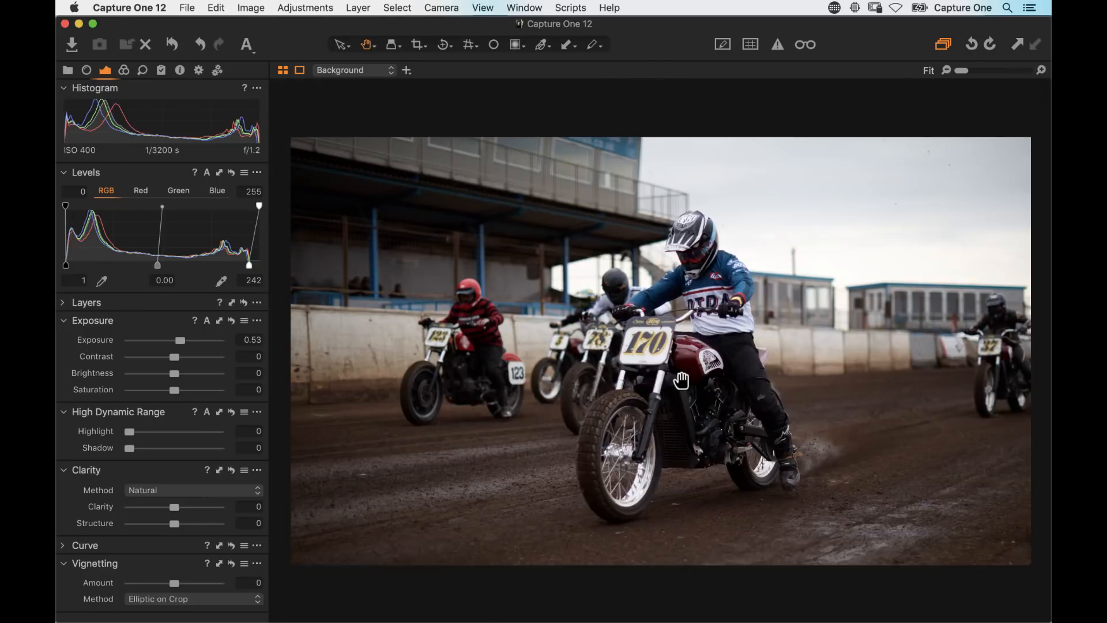
pyautogui.moveTo(129, 449); pyautogui.dragTo(169, 448)
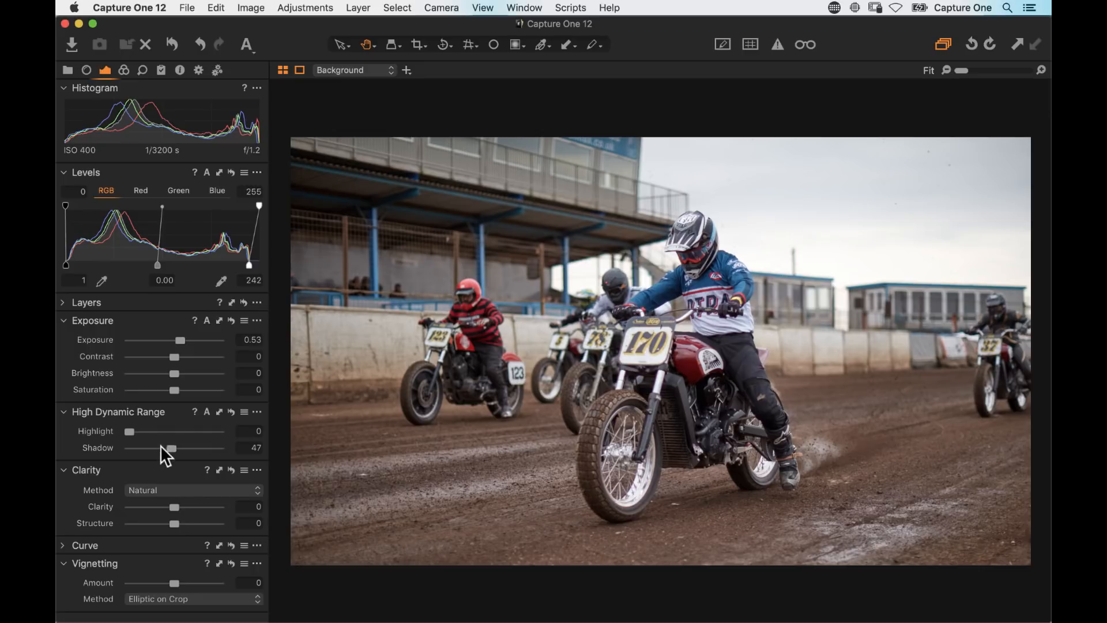
pyautogui.moveTo(168, 449)
pyautogui.mouseDown()
pyautogui.moveTo(120, 456)
pyautogui.moveTo(147, 452)
pyautogui.mouseUp()
# Step: Set the photo's Contrast to 3 and its Clarity to 24
pyautogui.moveTo(175, 356); pyautogui.dragTo(178, 358)
pyautogui.moveTo(176, 506); pyautogui.dragTo(183, 508)
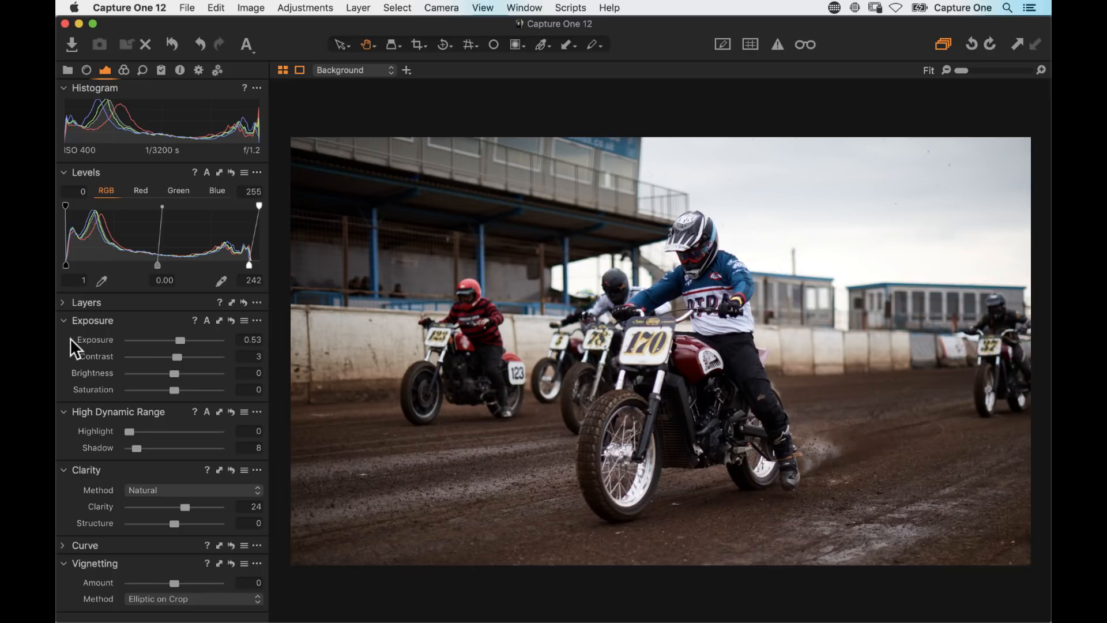
# Step: Collapse the Exposure, High Dynamic Range and Clarity tools, add a new filled layer above the Background and display its mask
pyautogui.click(65, 322)
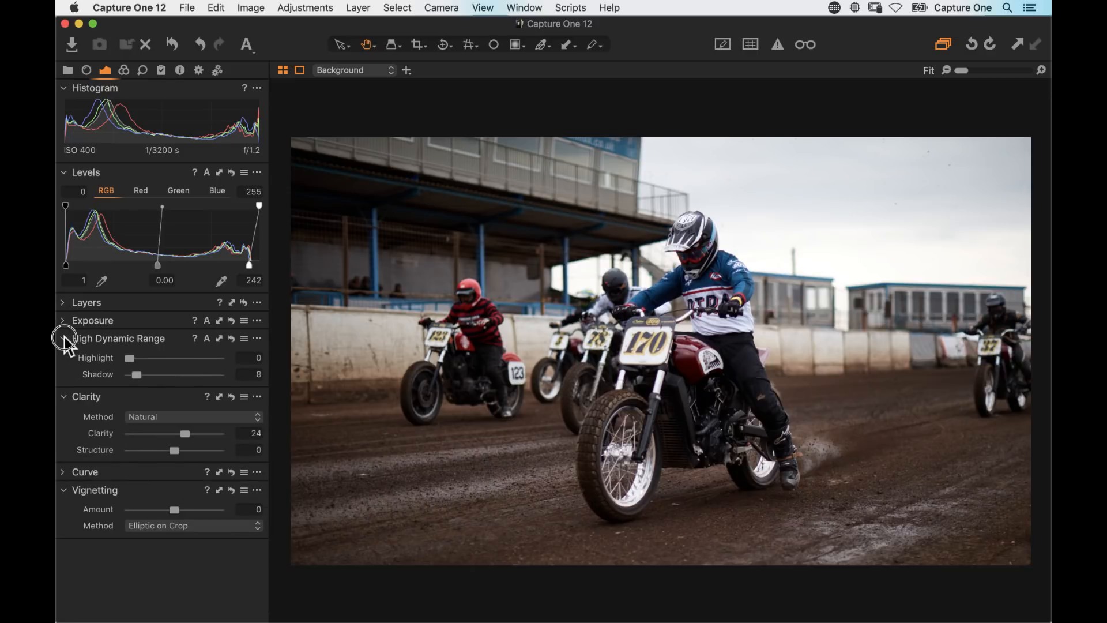
pyautogui.click(65, 339)
pyautogui.click(65, 356)
pyautogui.click(64, 303)
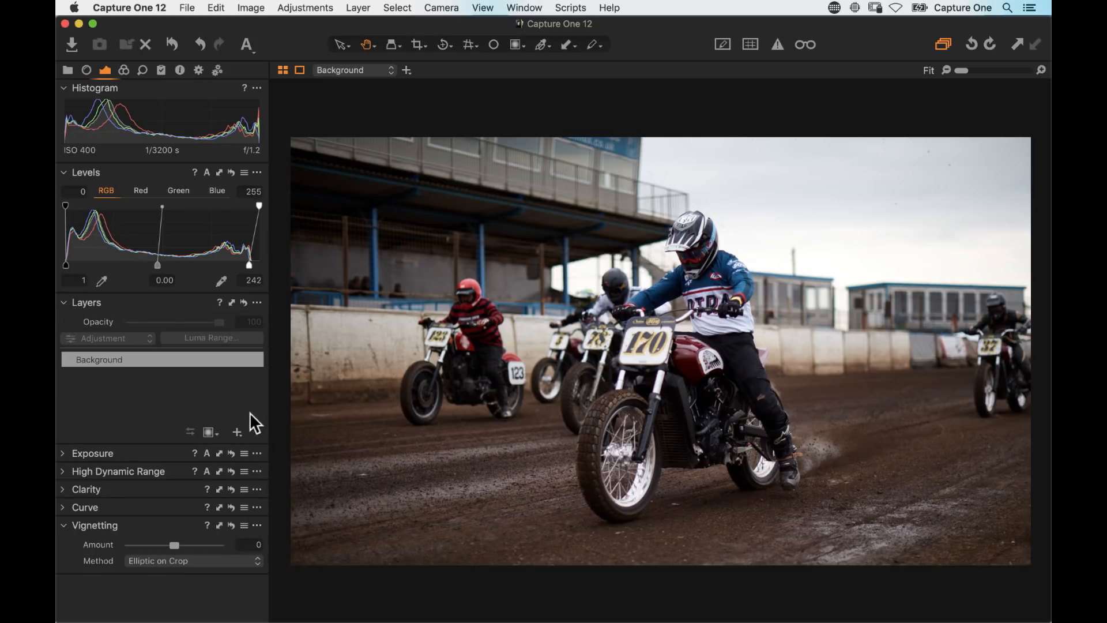
pyautogui.click(238, 433)
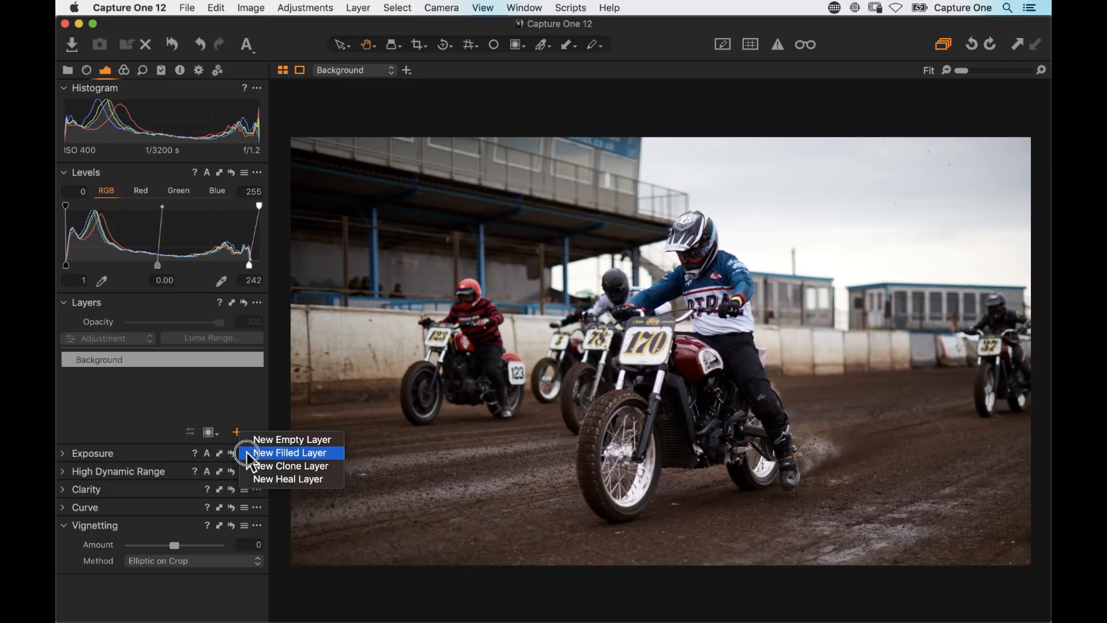
pyautogui.click(252, 455)
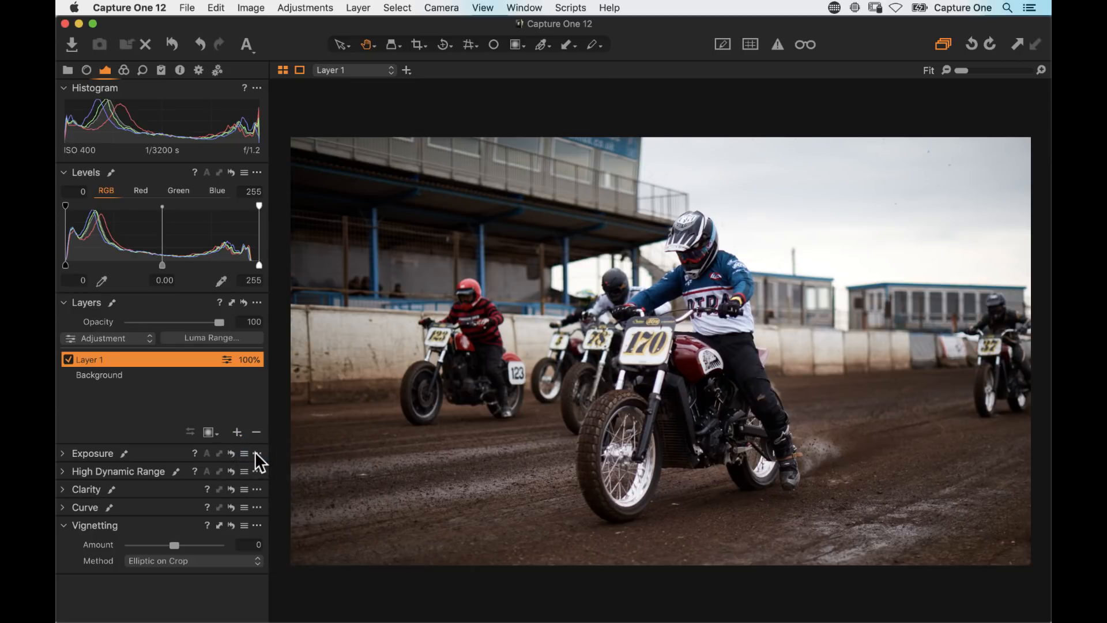
pyautogui.press('m')
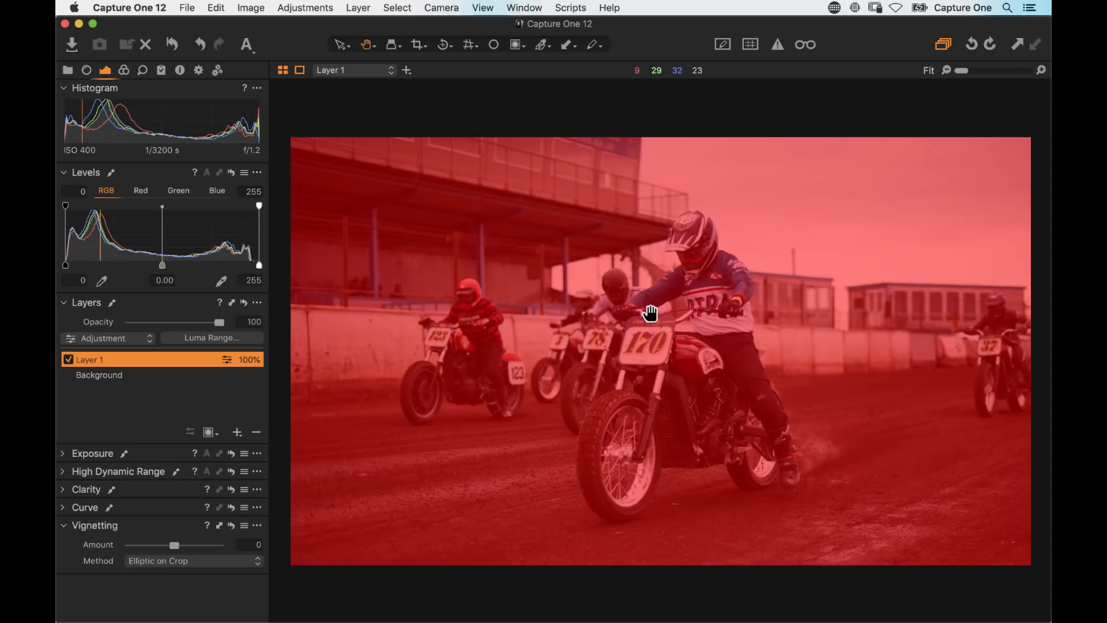
# Step: Hide the mask overlay and raise the High Dynamic Range Shadow of Layer 1 to 54, checking the engine up close
pyautogui.press('m')
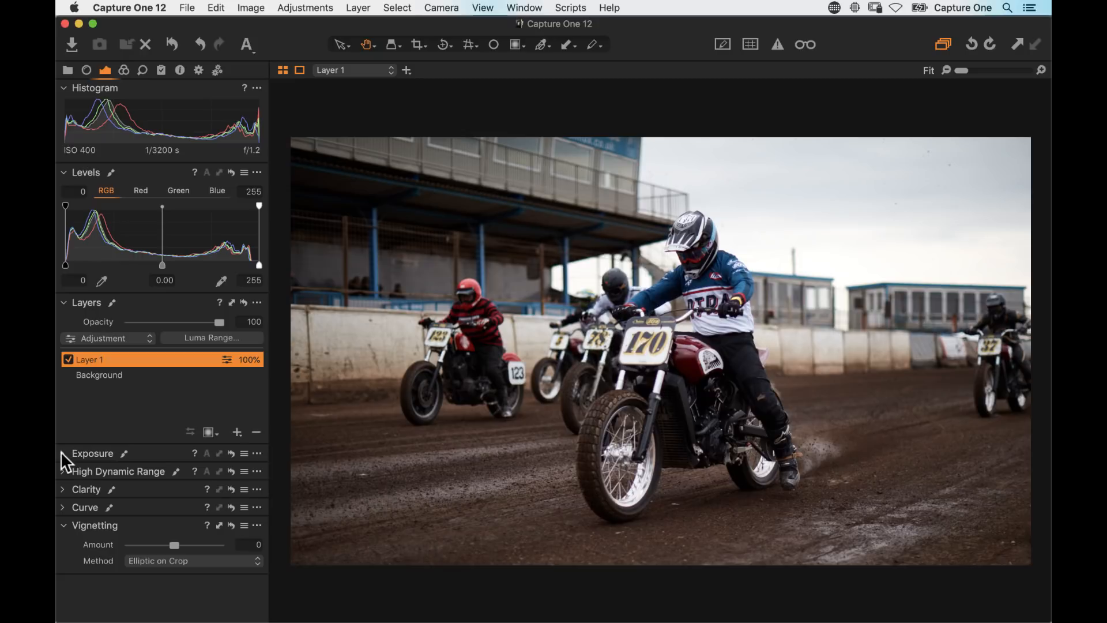
pyautogui.click(63, 471)
pyautogui.moveTo(129, 508); pyautogui.dragTo(178, 508)
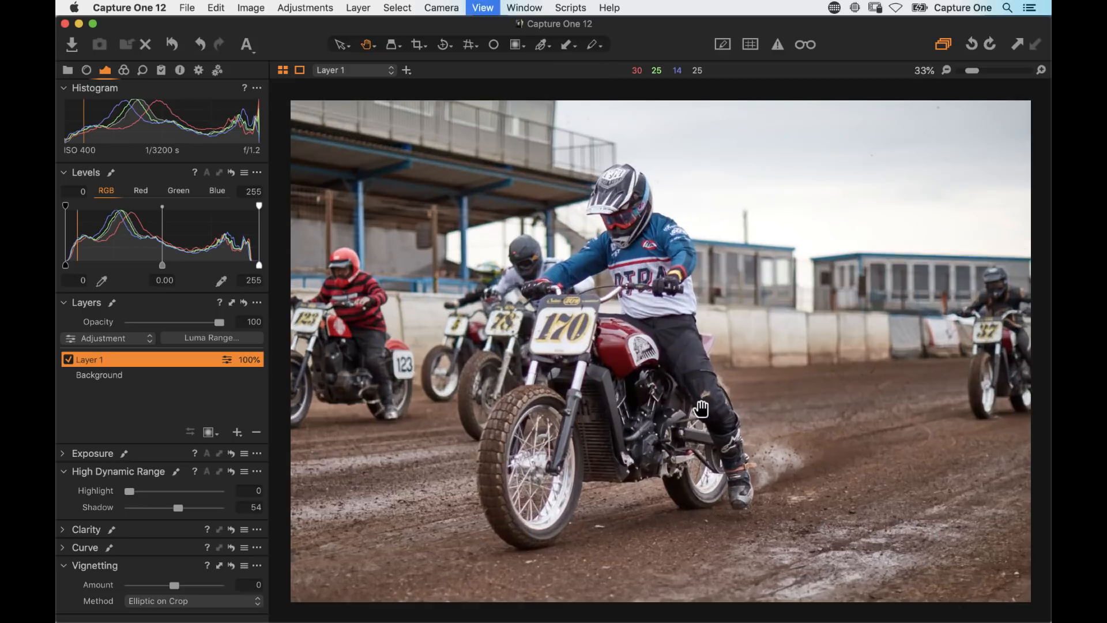
pyautogui.click(702, 409)
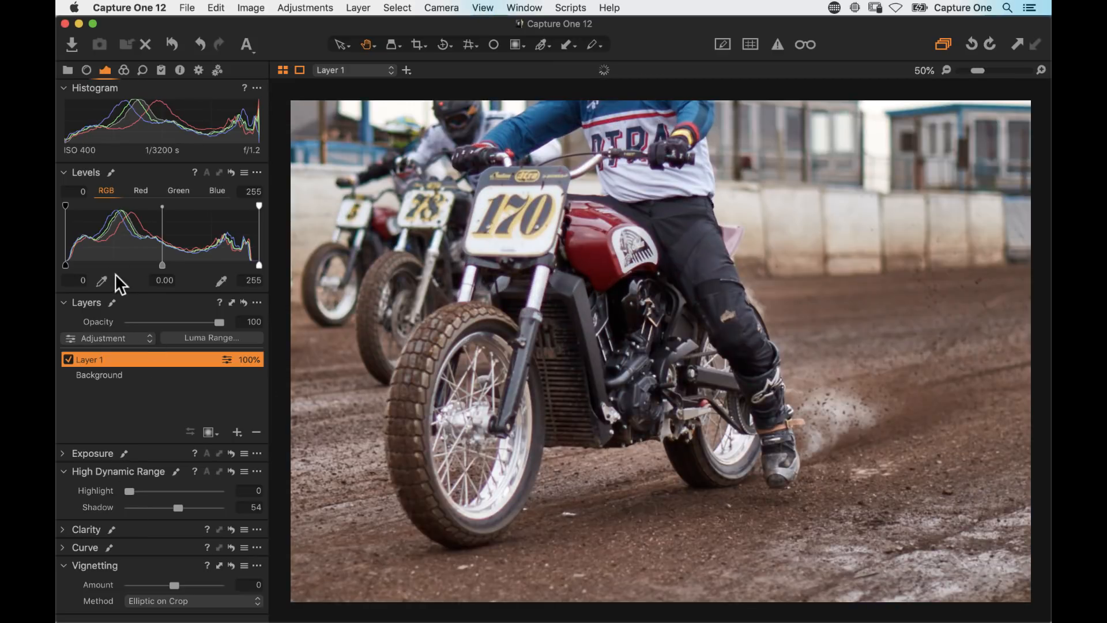
# Step: Set the Contrast of Layer 1 to 5 and return to the full photo
pyautogui.click(62, 454)
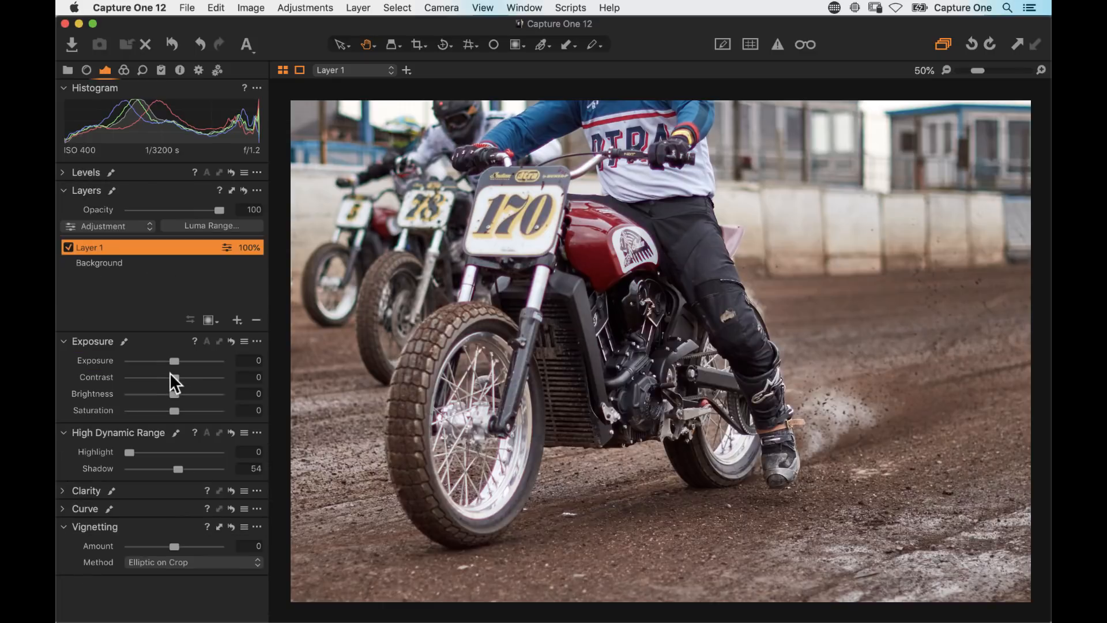
pyautogui.moveTo(173, 376); pyautogui.dragTo(178, 385)
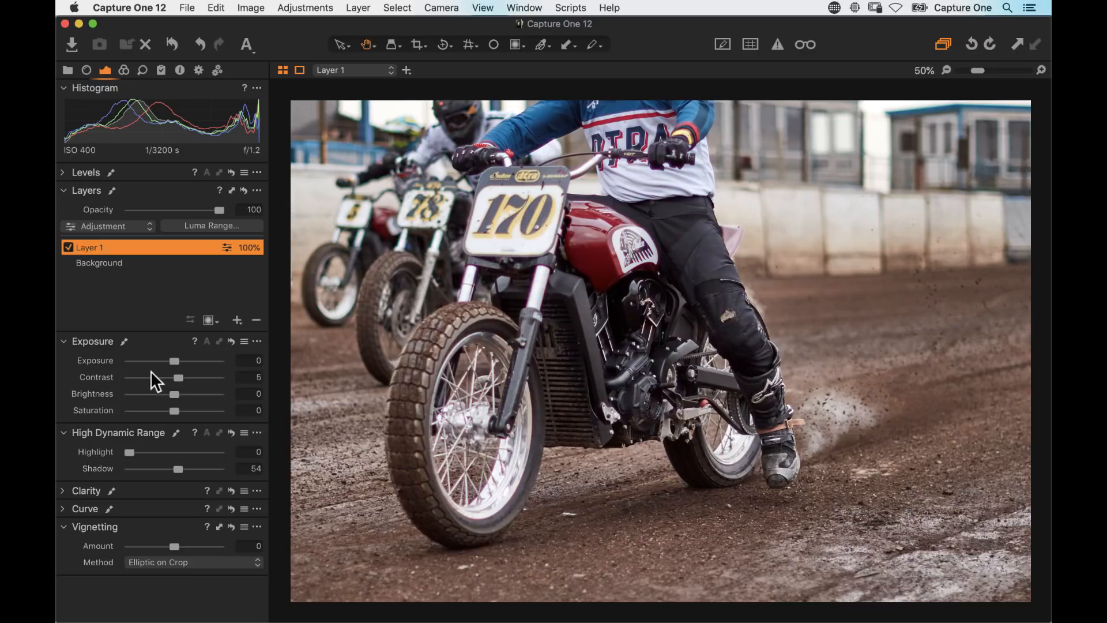
pyautogui.click(490, 358)
pyautogui.click(487, 360)
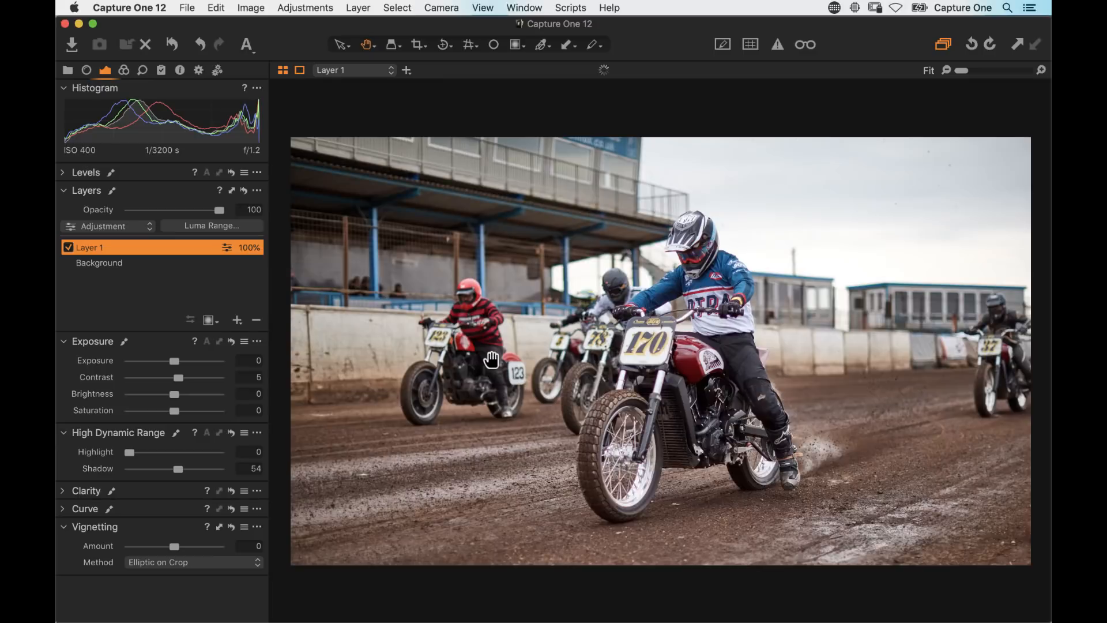
# Step: Clear the mask of Layer 1 and choose the brush for painting a new mask
pyautogui.rightClick(115, 247)
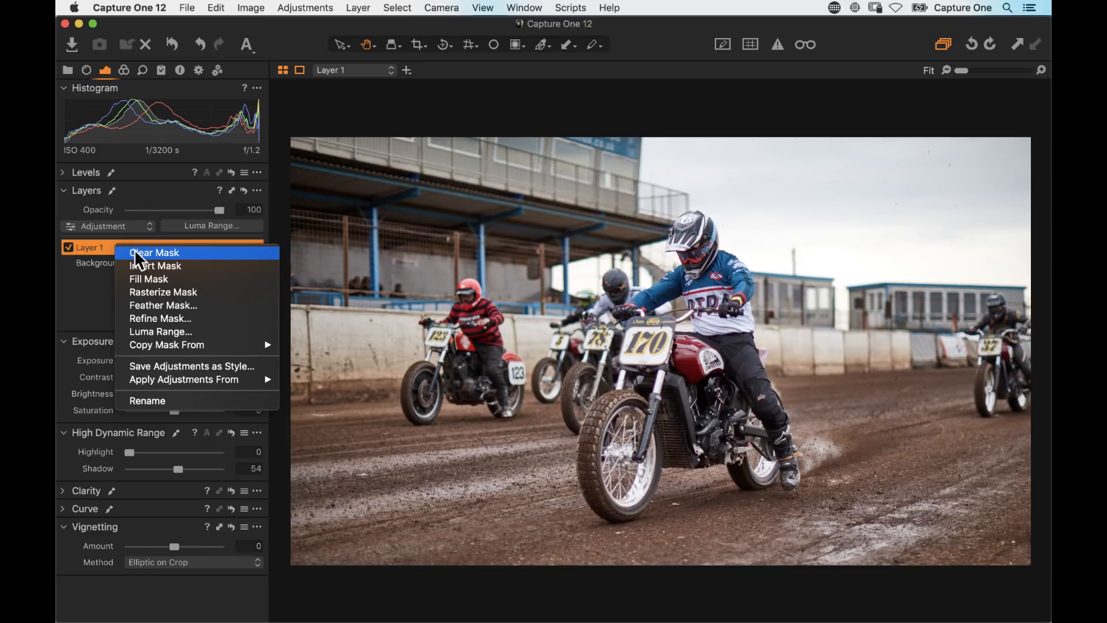
pyautogui.click(140, 250)
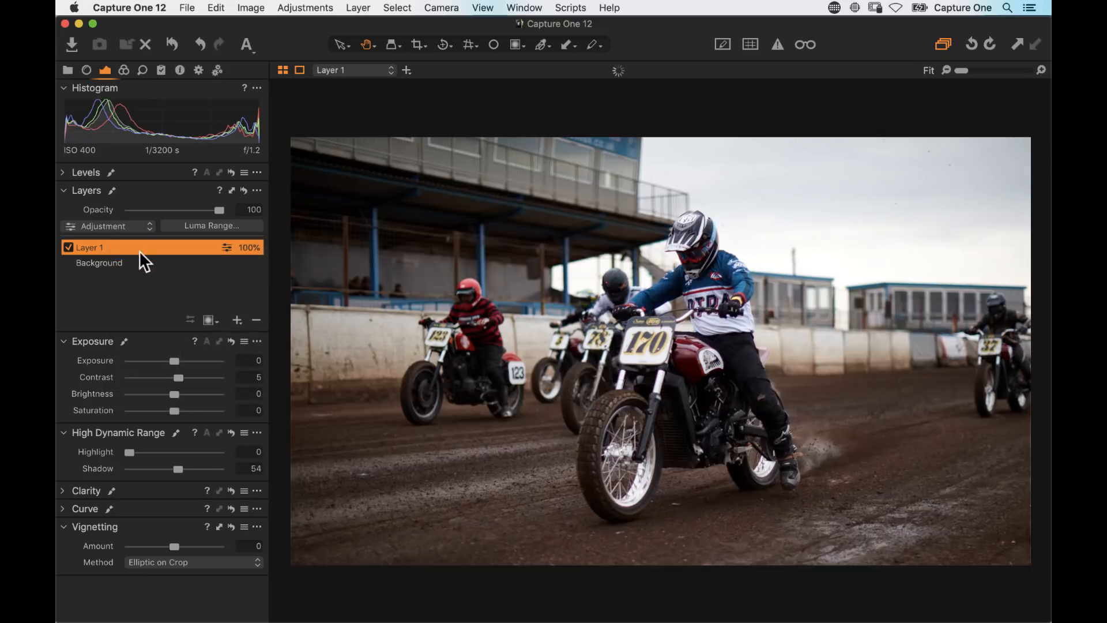
pyautogui.moveTo(212, 320); pyautogui.dragTo(366, 329)
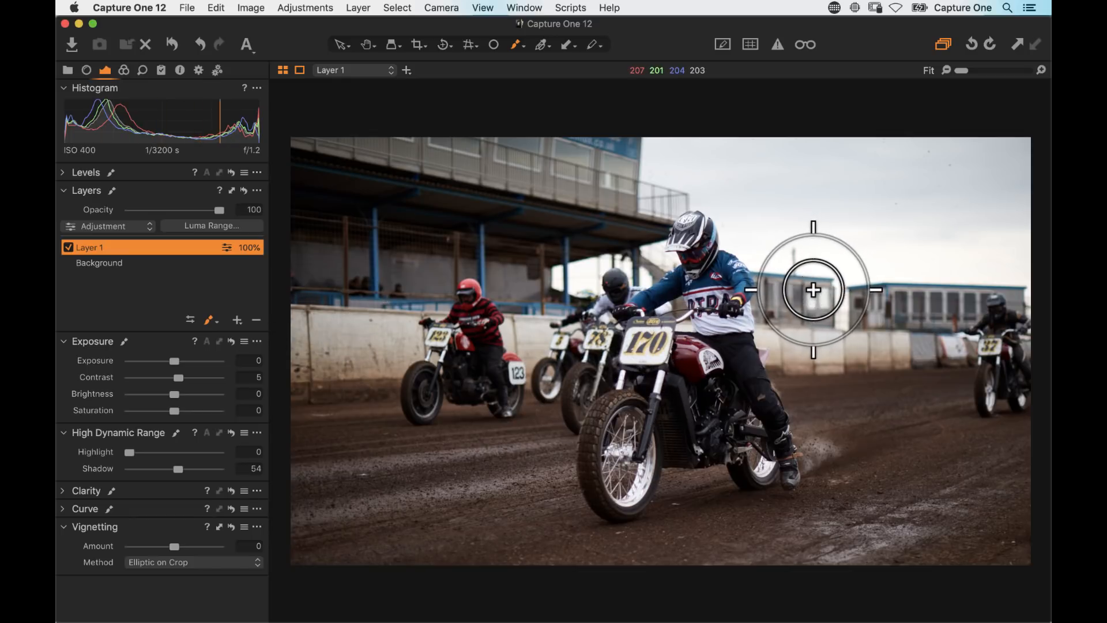
# Step: Adjust the mask brush to size 575 and hardness 19, and check its settings
pyautogui.rightClick(807, 291)
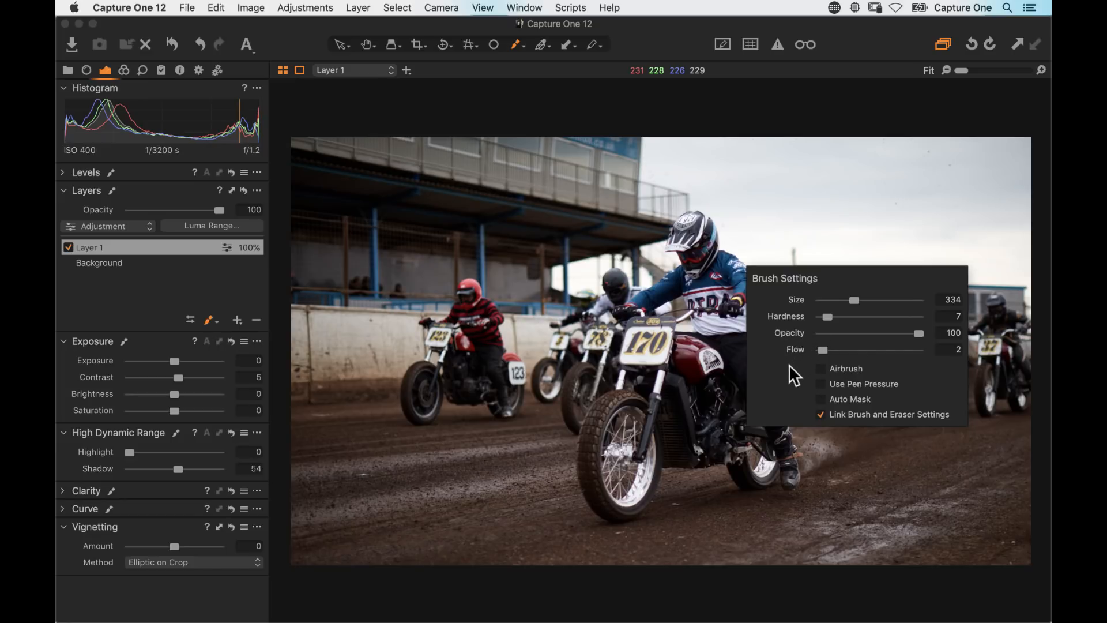
pyautogui.rightClick(808, 251)
pyautogui.moveTo(807, 254)
pyautogui.mouseDown()
pyautogui.moveTo(816, 254)
pyautogui.moveTo(795, 272)
pyautogui.moveTo(839, 269)
pyautogui.moveTo(793, 272)
pyautogui.mouseUp()
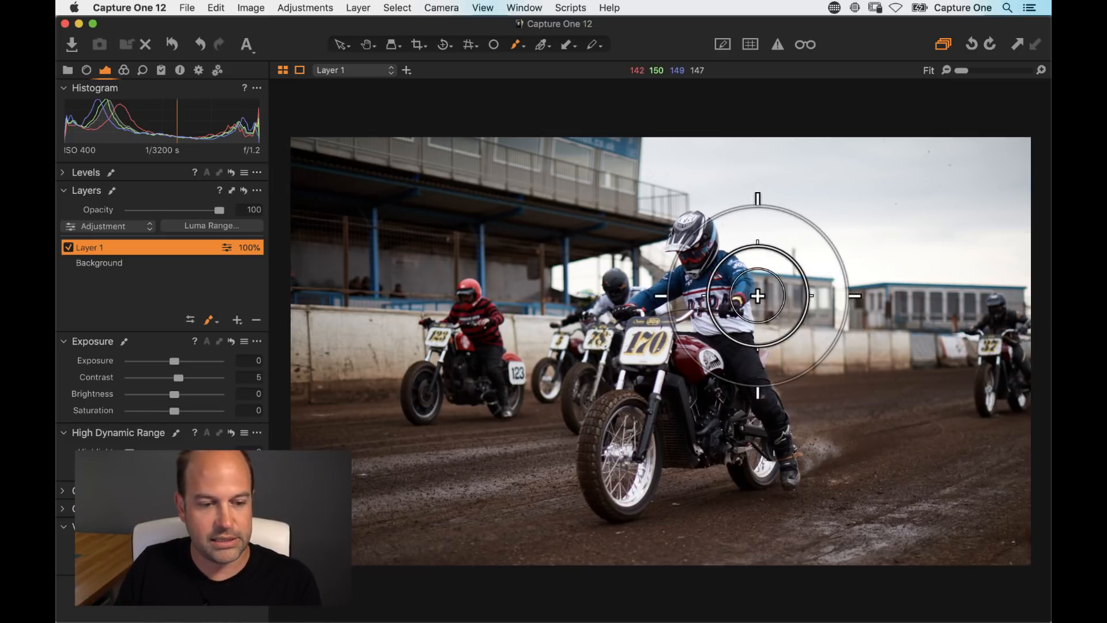
pyautogui.rightClick(771, 315)
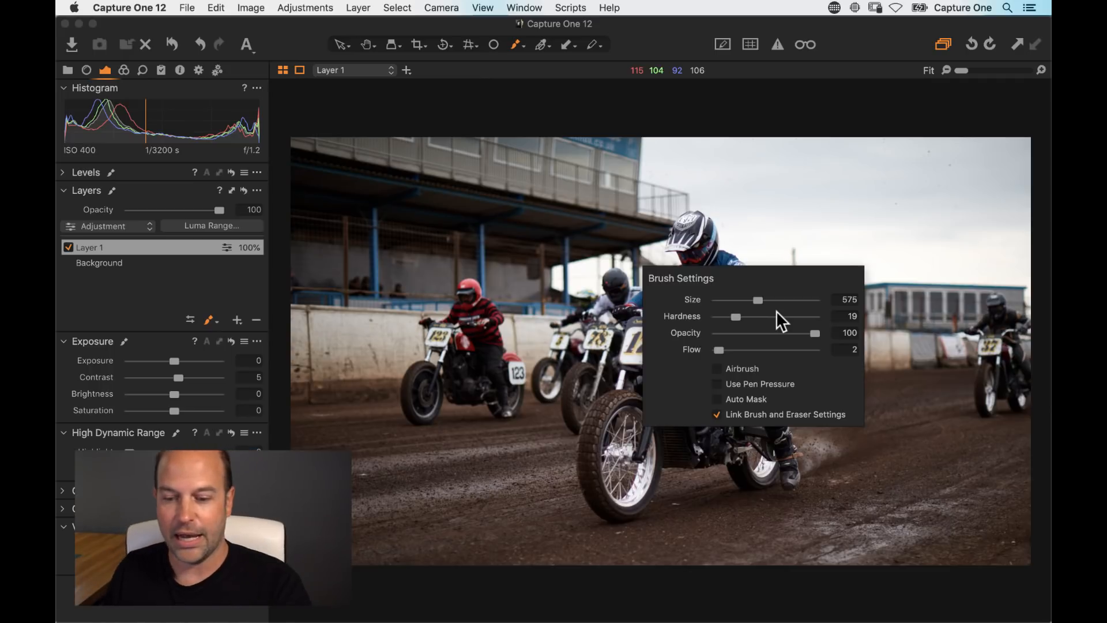
pyautogui.press('Escape')
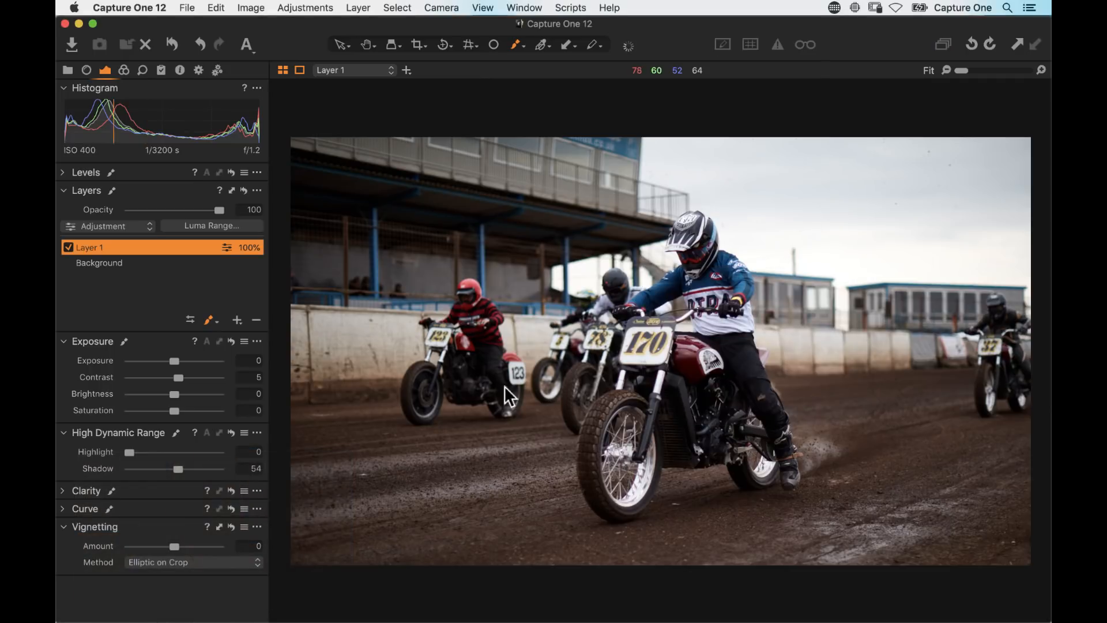
# Step: Paint Layer 1's mask over the dark engine areas of the lead motorcycle and the bikes behind it
pyautogui.moveTo(691, 371)
pyautogui.mouseDown()
pyautogui.moveTo(712, 434)
pyautogui.moveTo(691, 380)
pyautogui.moveTo(684, 396)
pyautogui.moveTo(652, 362)
pyautogui.moveTo(686, 372)
pyautogui.moveTo(672, 356)
pyautogui.moveTo(721, 438)
pyautogui.moveTo(723, 385)
pyautogui.moveTo(687, 369)
pyautogui.moveTo(736, 382)
pyautogui.moveTo(647, 372)
pyautogui.moveTo(735, 404)
pyautogui.moveTo(696, 385)
pyautogui.moveTo(737, 428)
pyautogui.moveTo(772, 441)
pyautogui.moveTo(735, 385)
pyautogui.moveTo(768, 454)
pyautogui.moveTo(716, 351)
pyautogui.moveTo(699, 388)
pyautogui.moveTo(687, 345)
pyautogui.moveTo(629, 441)
pyautogui.moveTo(680, 363)
pyautogui.moveTo(661, 393)
pyautogui.moveTo(683, 426)
pyautogui.moveTo(703, 362)
pyautogui.moveTo(775, 463)
pyautogui.moveTo(729, 370)
pyautogui.moveTo(715, 427)
pyautogui.moveTo(692, 388)
pyautogui.mouseUp()
pyautogui.scroll(1, 693, 389)
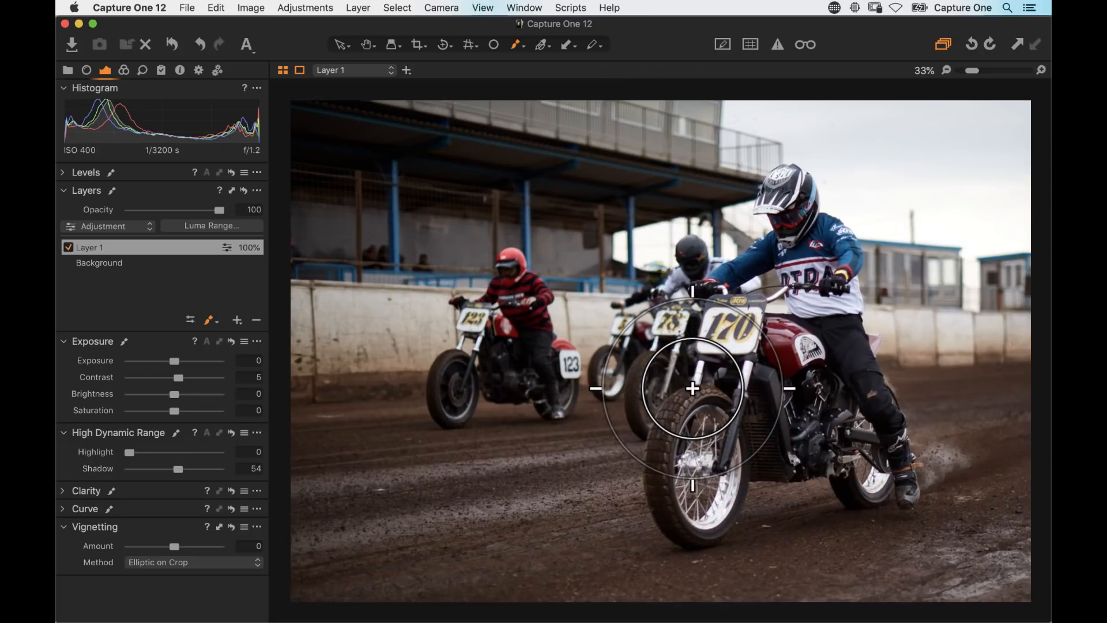
pyautogui.moveTo(697, 437); pyautogui.dragTo(524, 440)
pyautogui.moveTo(621, 363)
pyautogui.mouseDown()
pyautogui.moveTo(622, 427)
pyautogui.moveTo(641, 452)
pyautogui.moveTo(663, 366)
pyautogui.moveTo(607, 354)
pyautogui.moveTo(615, 386)
pyautogui.moveTo(576, 374)
pyautogui.mouseUp()
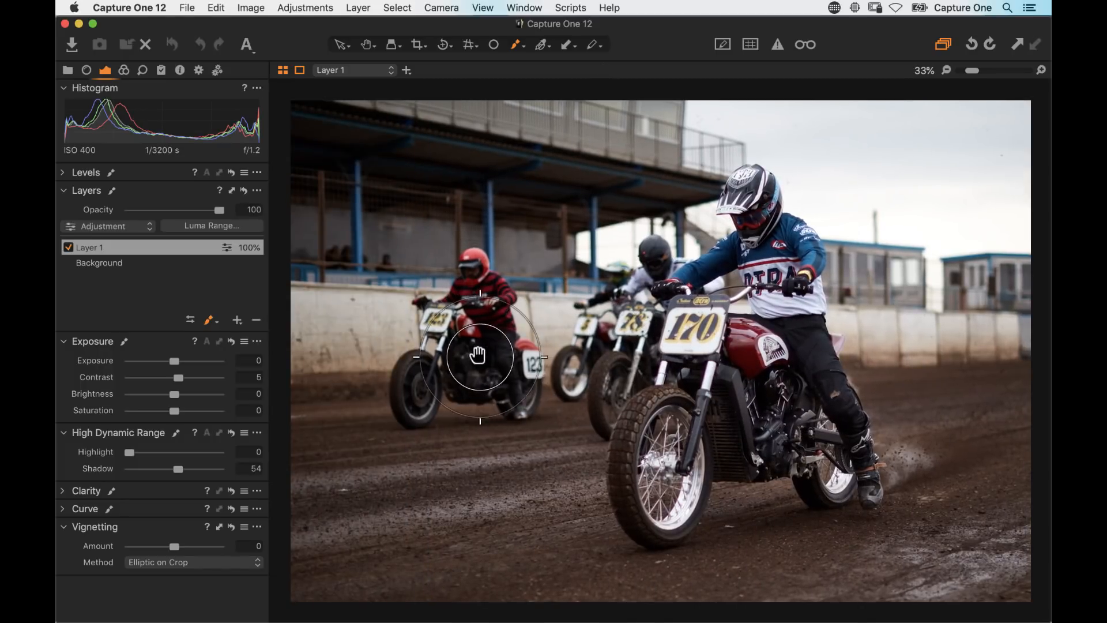
pyautogui.moveTo(478, 355)
pyautogui.mouseDown()
pyautogui.moveTo(489, 327)
pyautogui.moveTo(468, 378)
pyautogui.moveTo(476, 316)
pyautogui.moveTo(450, 347)
pyautogui.moveTo(505, 365)
pyautogui.moveTo(478, 338)
pyautogui.moveTo(776, 362)
pyautogui.moveTo(779, 388)
pyautogui.moveTo(795, 388)
pyautogui.moveTo(821, 413)
pyautogui.mouseUp()
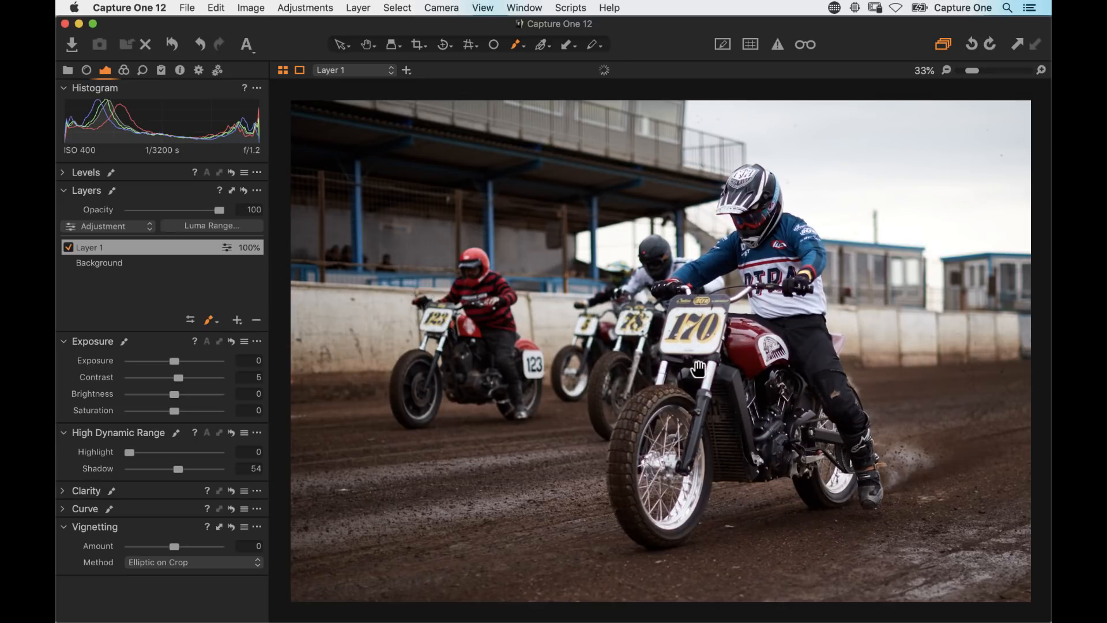
pyautogui.moveTo(698, 368); pyautogui.dragTo(648, 373)
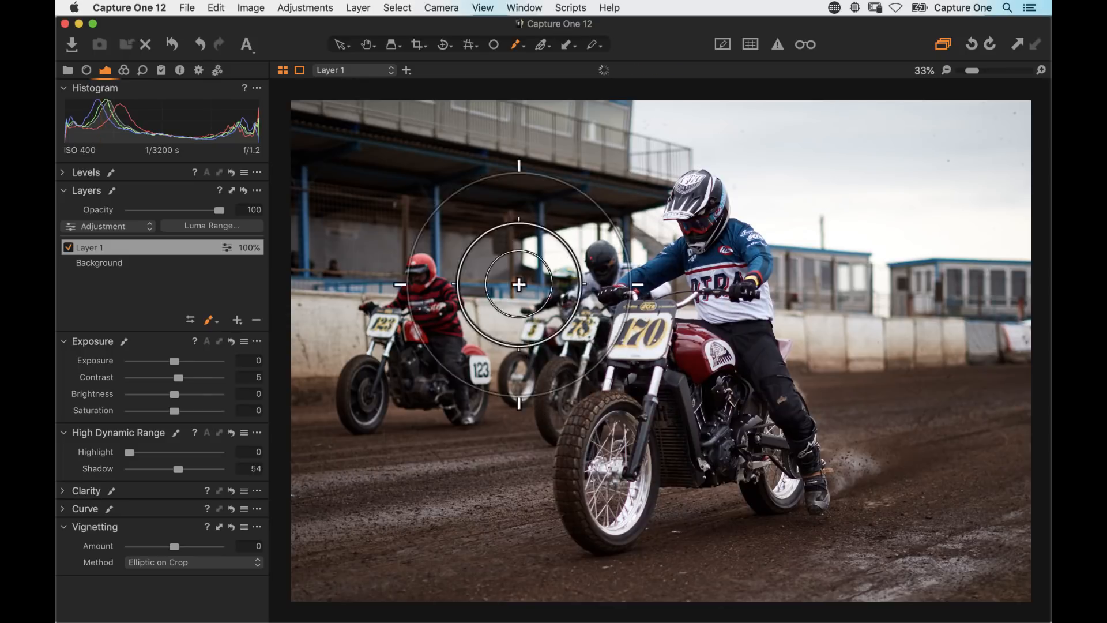
# Step: Compare the photo with and without Layer 1 and inspect the brushed motorcycles at 100%
pyautogui.click(68, 247)
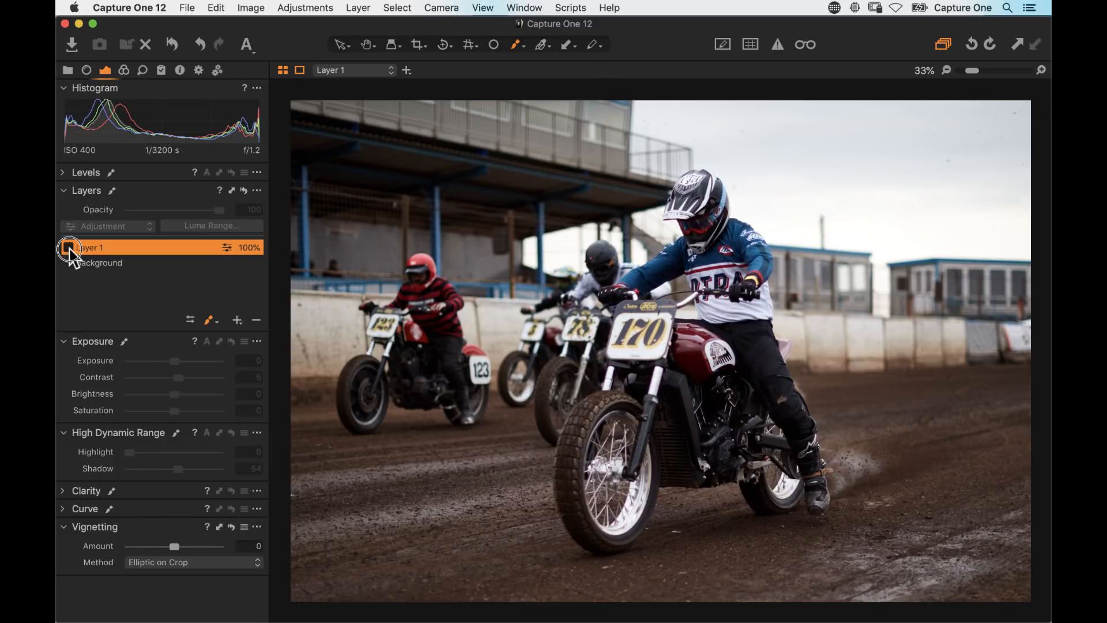
pyautogui.click(68, 248)
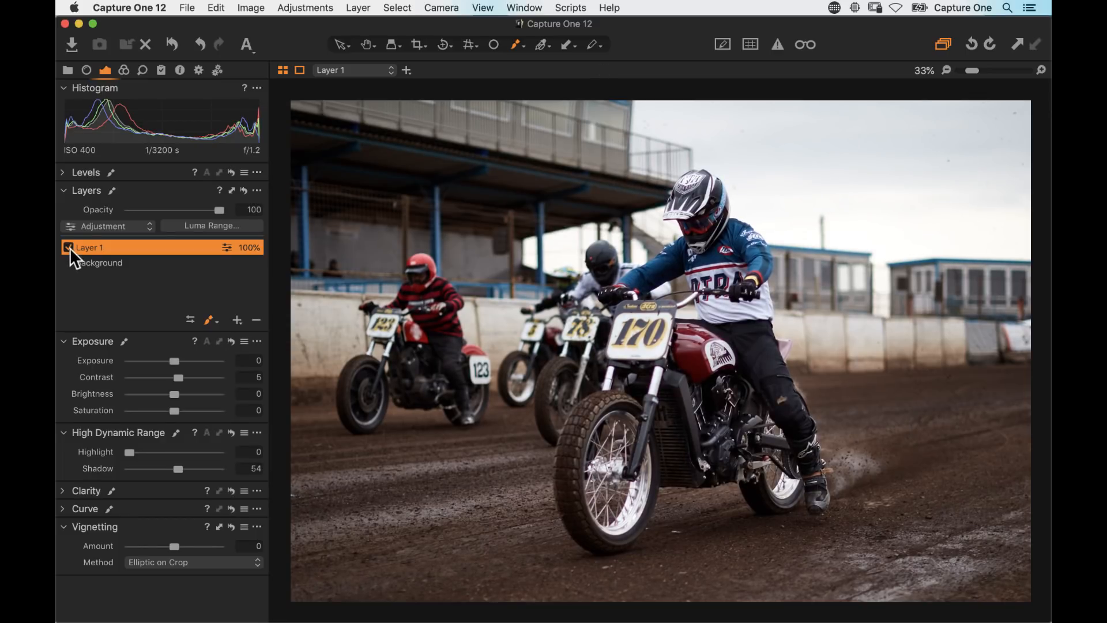
pyautogui.click(68, 247)
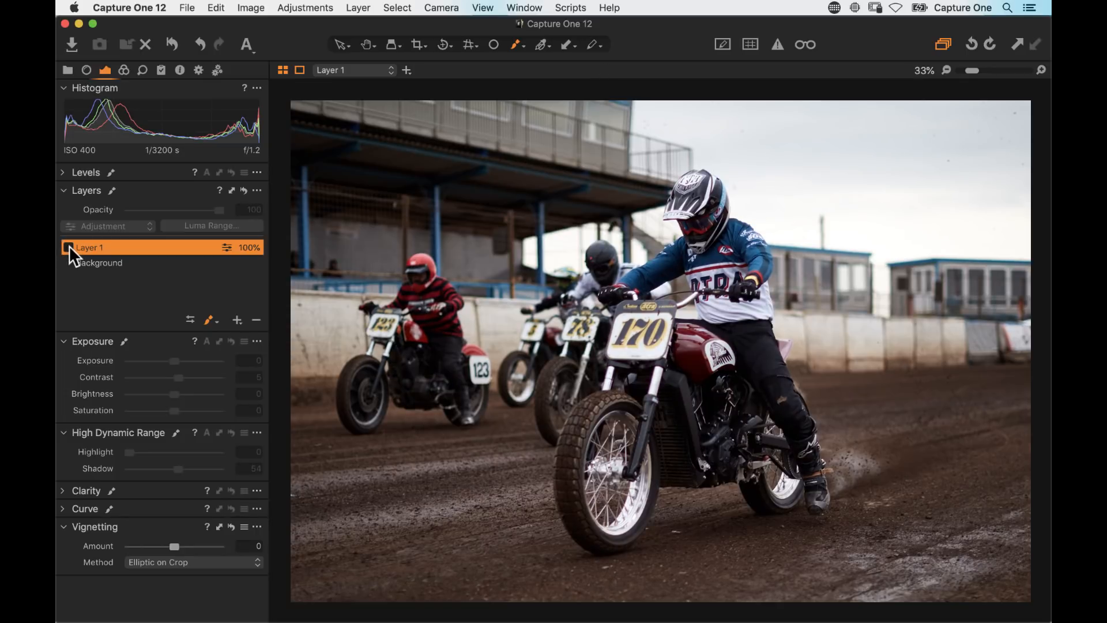
pyautogui.click(68, 246)
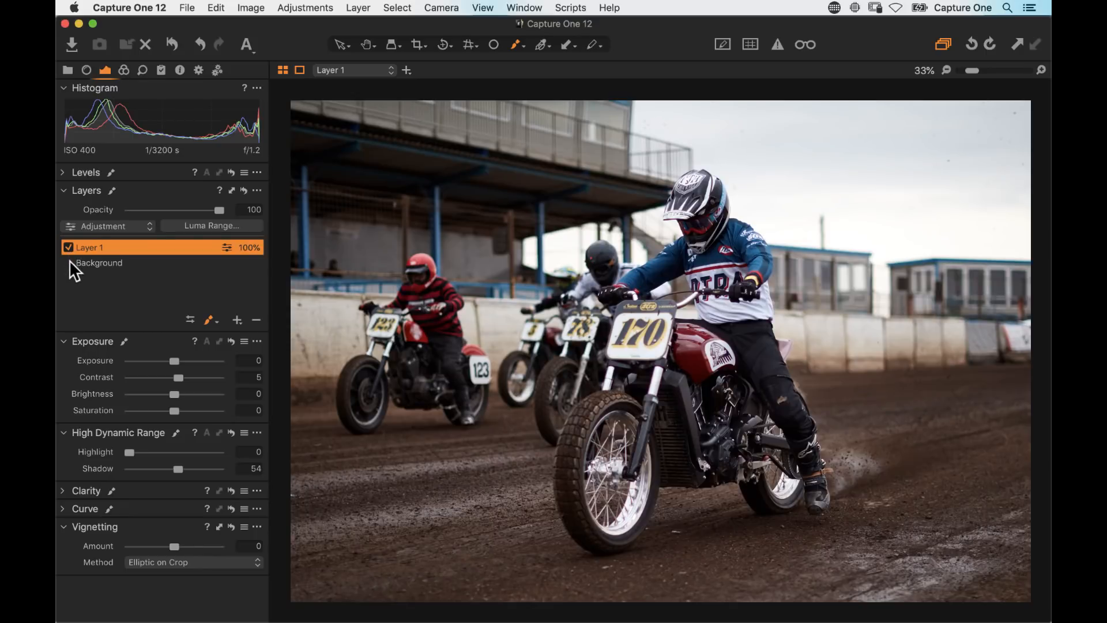
pyautogui.press('h')
pyautogui.doubleClick(555, 384)
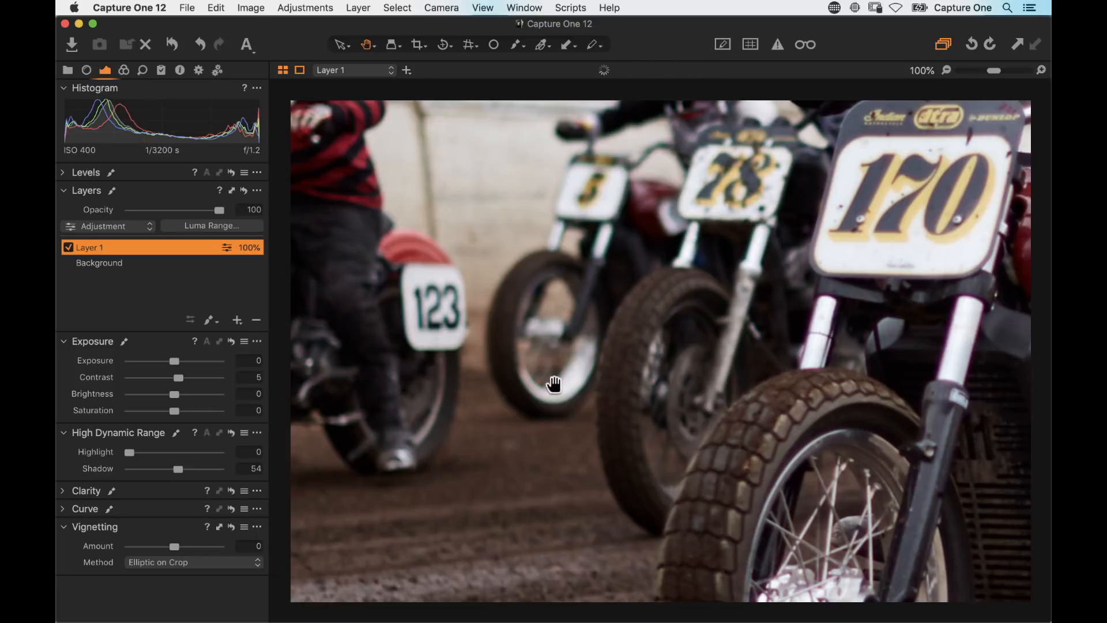
pyautogui.doubleClick(553, 379)
# Step: Brush more of Layer 1's mask over the lead bike and the other riders, leaving the layer opacity at 100
pyautogui.press('b')
pyautogui.moveTo(731, 349); pyautogui.dragTo(743, 366)
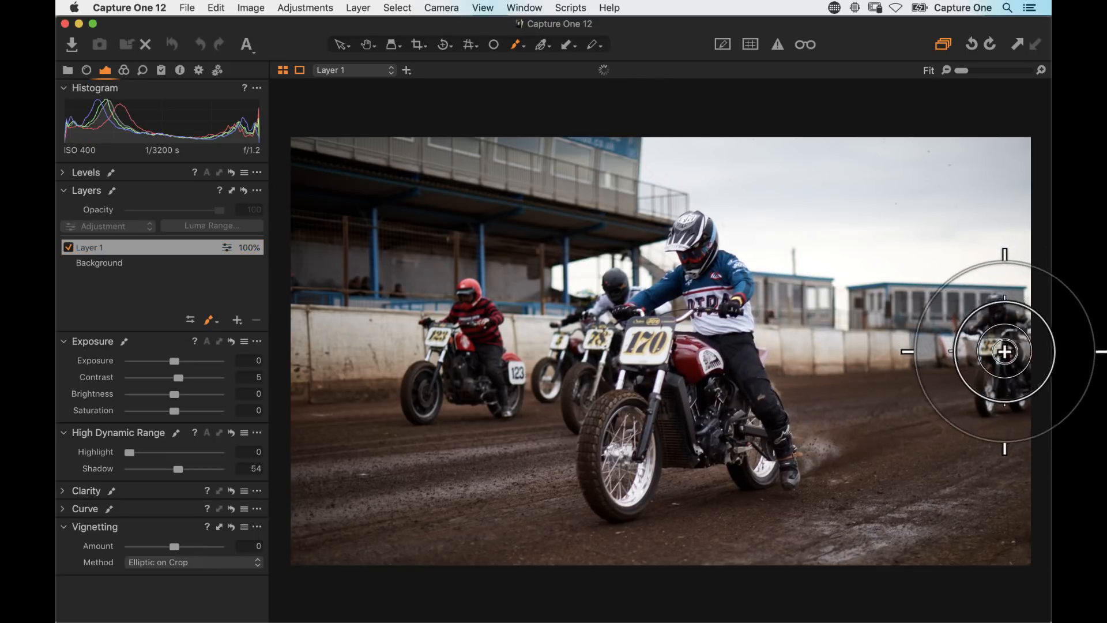
pyautogui.moveTo(475, 330)
pyautogui.mouseDown()
pyautogui.moveTo(490, 512)
pyautogui.moveTo(708, 347)
pyautogui.moveTo(758, 323)
pyautogui.moveTo(813, 328)
pyautogui.mouseUp()
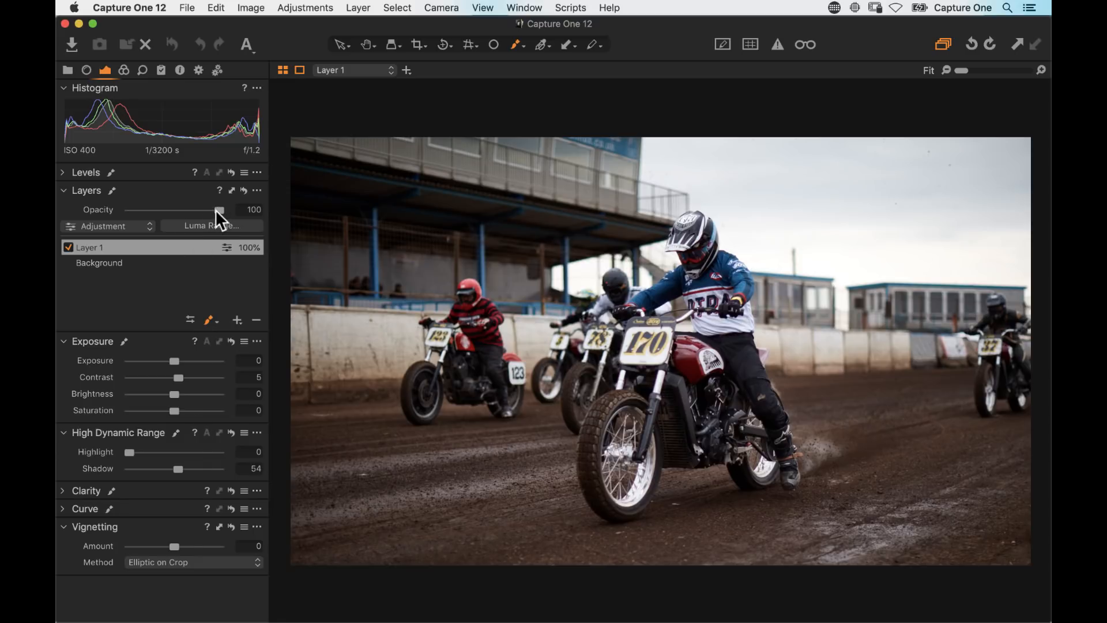
pyautogui.moveTo(216, 209)
pyautogui.mouseDown()
pyautogui.moveTo(105, 210)
pyautogui.moveTo(228, 217)
pyautogui.mouseUp()
# Step: Select the Background, switch to the color tools, collapse the Color Editor and expand Layers and Color Balance
pyautogui.click(136, 263)
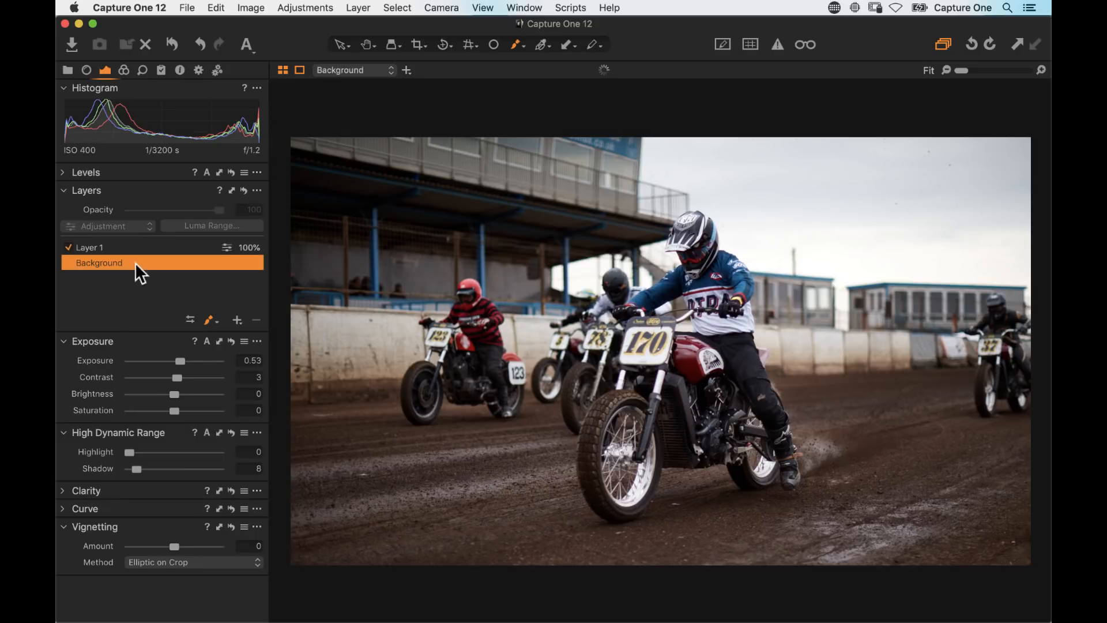
pyautogui.click(123, 71)
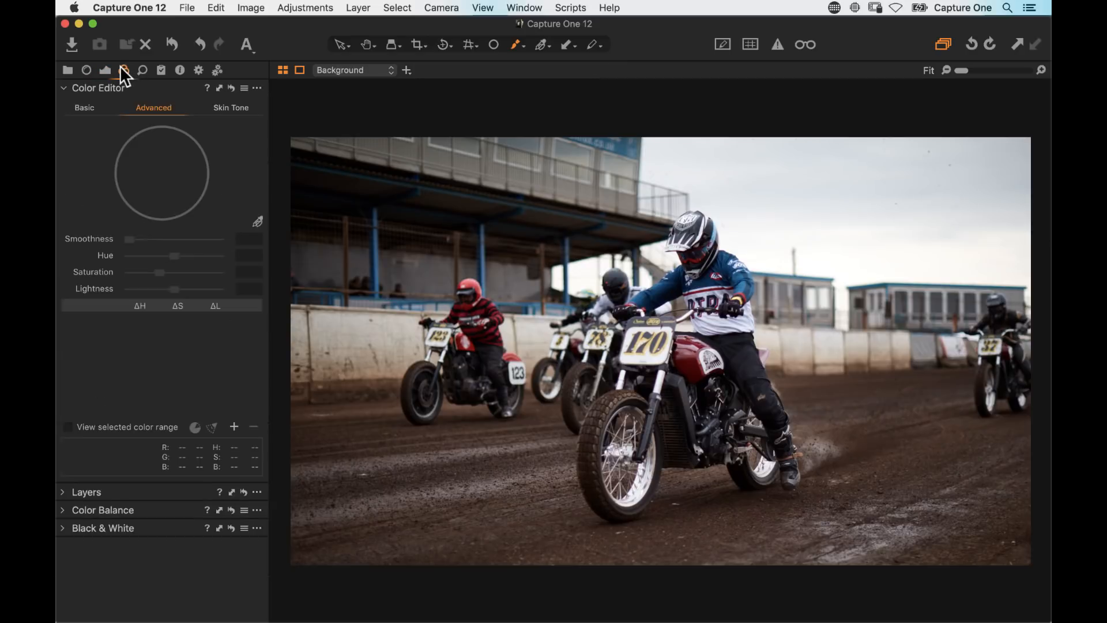
pyautogui.click(64, 87)
pyautogui.click(63, 124)
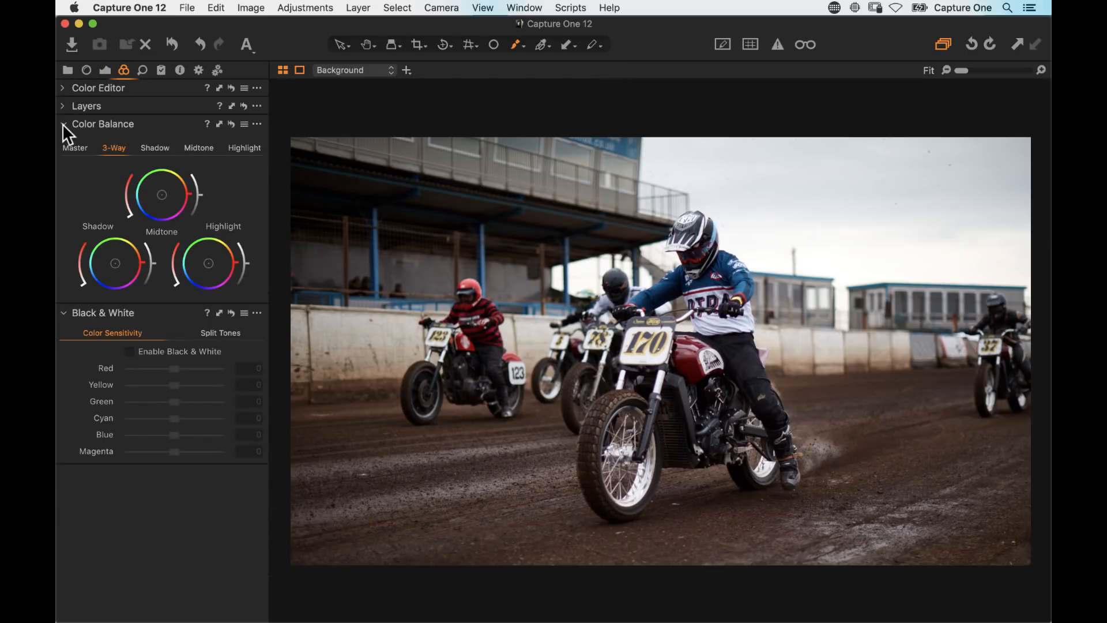
pyautogui.click(104, 70)
pyautogui.click(123, 70)
pyautogui.click(64, 105)
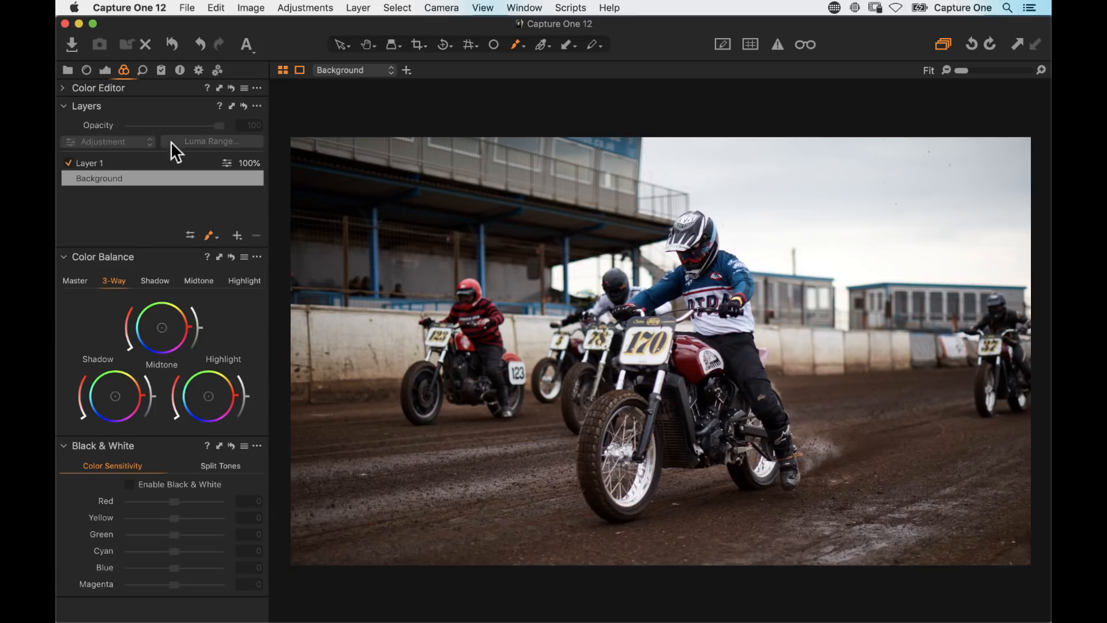
# Step: Add a new filled adjustment layer named Color Grade and check its mask coverage
pyautogui.moveTo(236, 238); pyautogui.dragTo(239, 257)
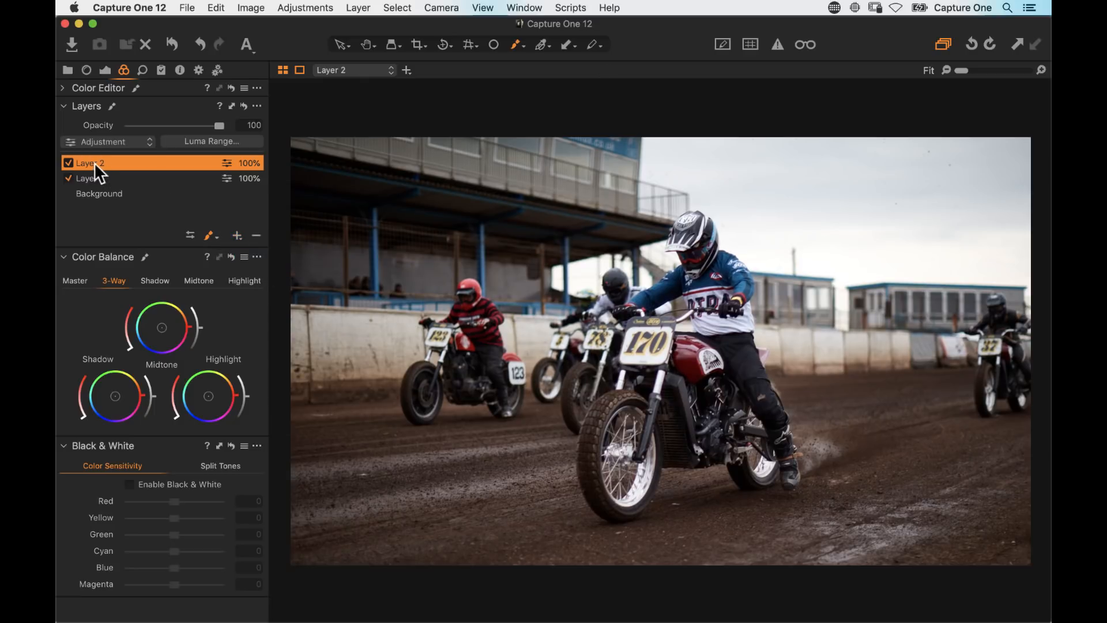
pyautogui.doubleClick(96, 162)
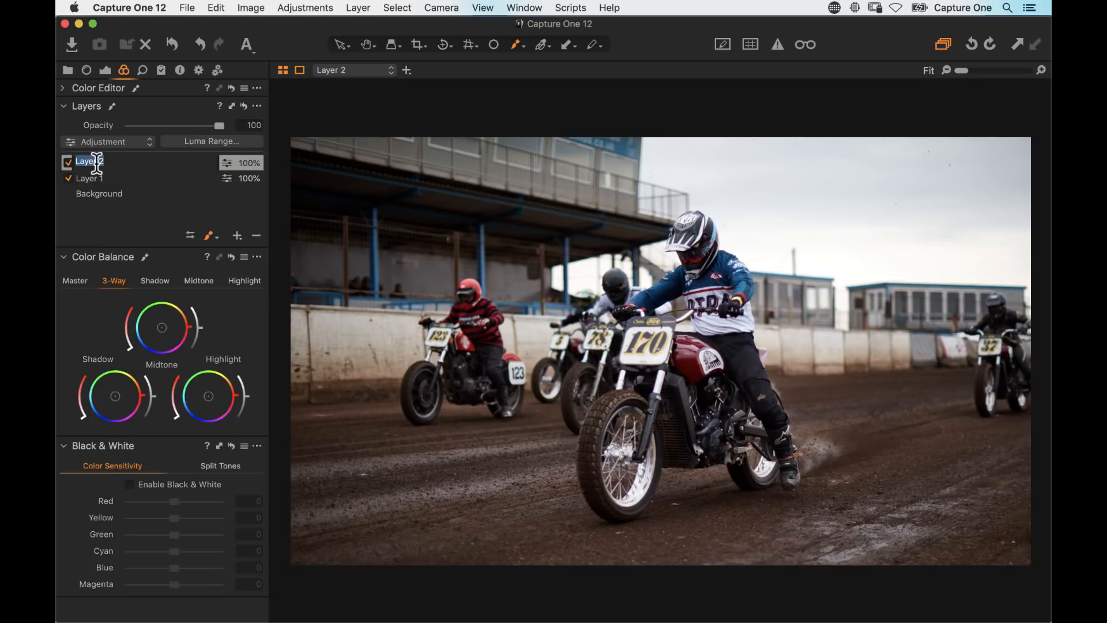
pyautogui.write('Color Garg')
pyautogui.press('BackSpace')
pyautogui.press('BackSpace')
pyautogui.write('ade')
pyautogui.press('Return')
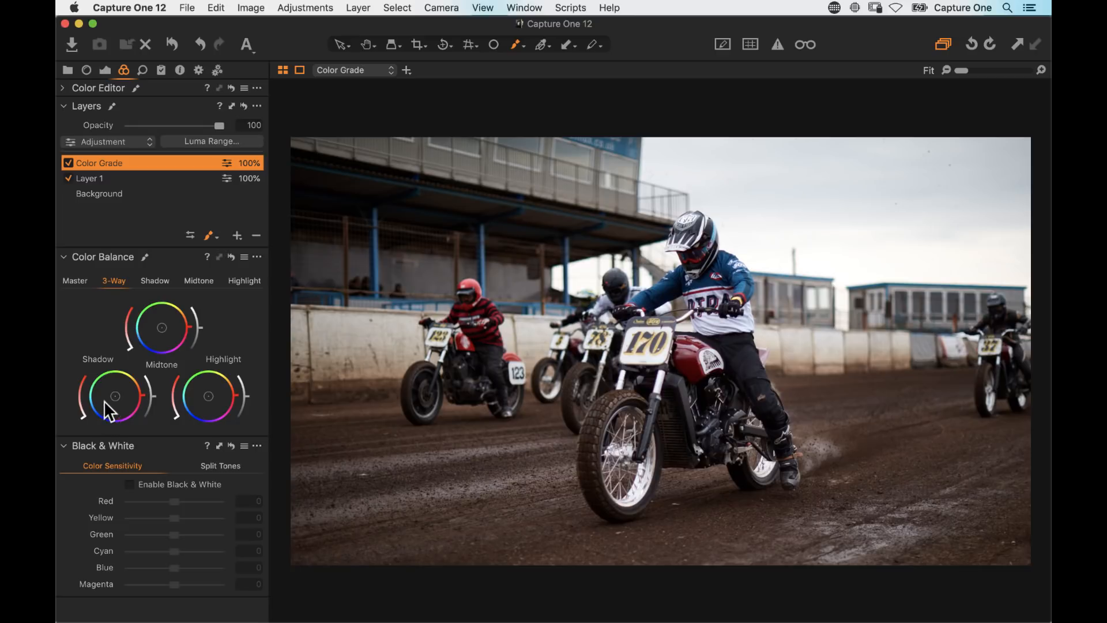
pyautogui.press('m')
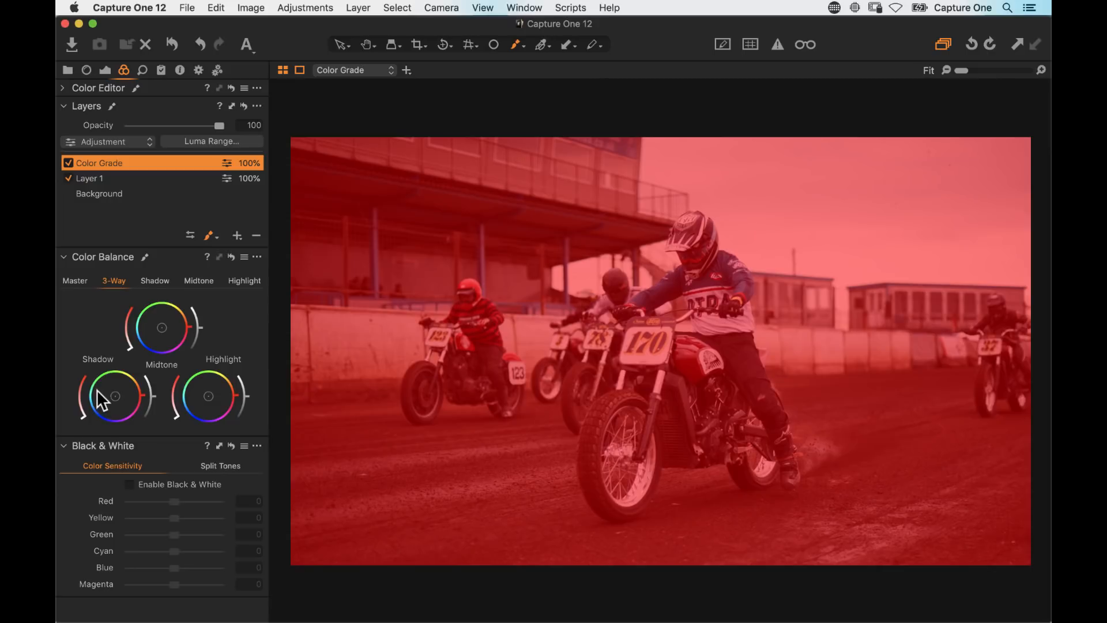
pyautogui.press('m')
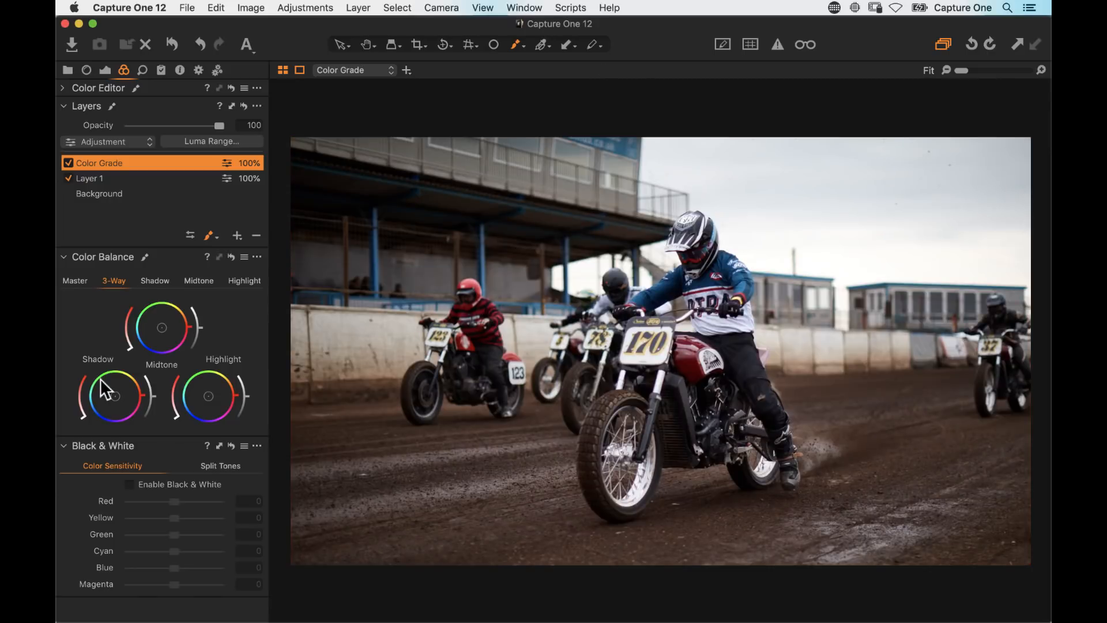
# Step: On the Color Grade layer, shift the Color Balance shadows toward blue, the midtones toward yellow and the highlights toward orange
pyautogui.moveTo(115, 396)
pyautogui.mouseDown()
pyautogui.moveTo(95, 413)
pyautogui.moveTo(109, 402)
pyautogui.mouseUp()
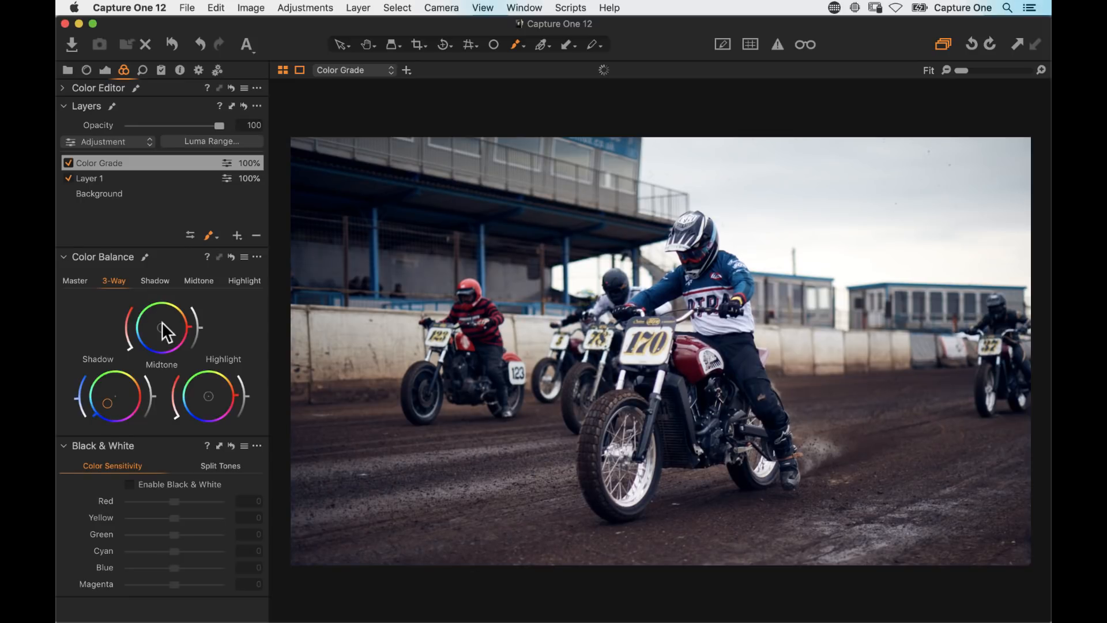
pyautogui.moveTo(164, 325); pyautogui.dragTo(167, 323)
pyautogui.moveTo(206, 393); pyautogui.dragTo(214, 394)
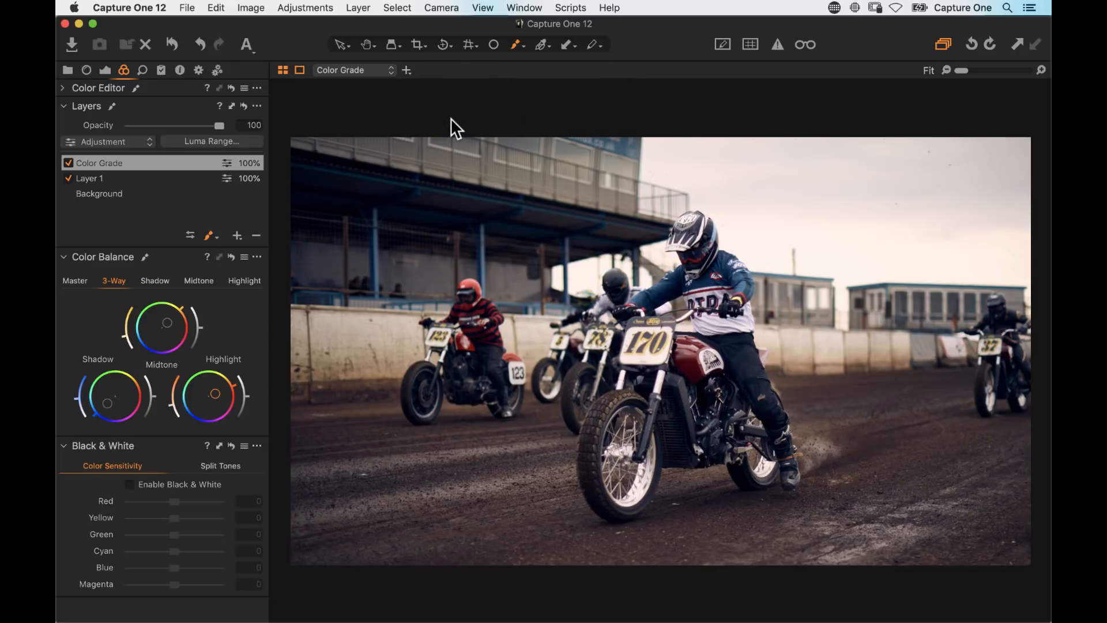
# Step: Reduce the Color Grade layer's Saturation to -15 and keep the layer opacity at 100
pyautogui.click(106, 72)
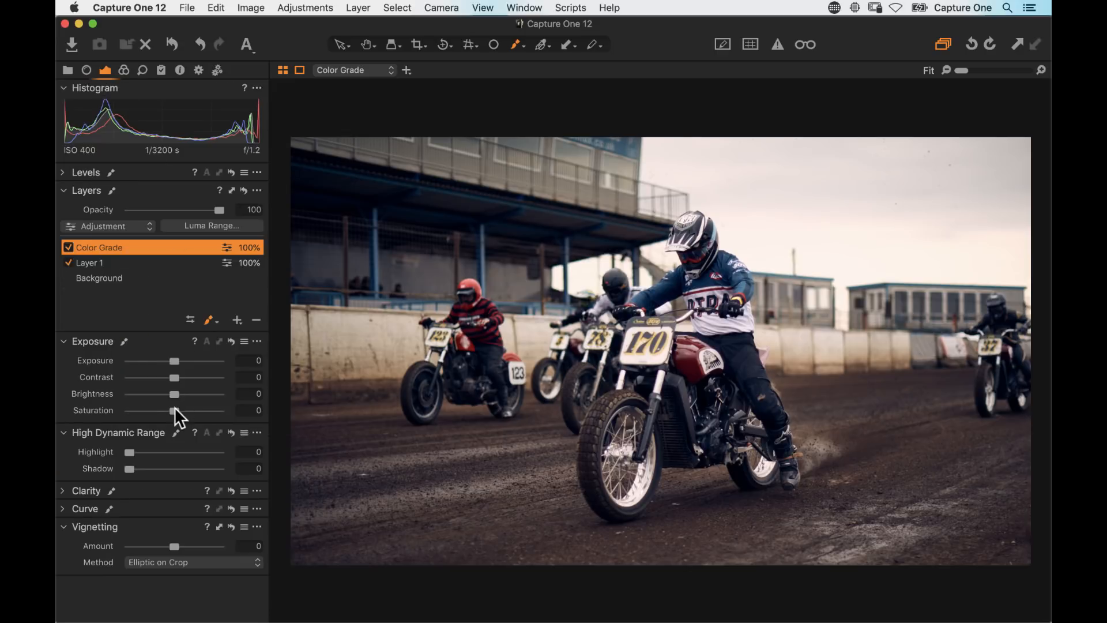
pyautogui.moveTo(174, 410); pyautogui.dragTo(168, 408)
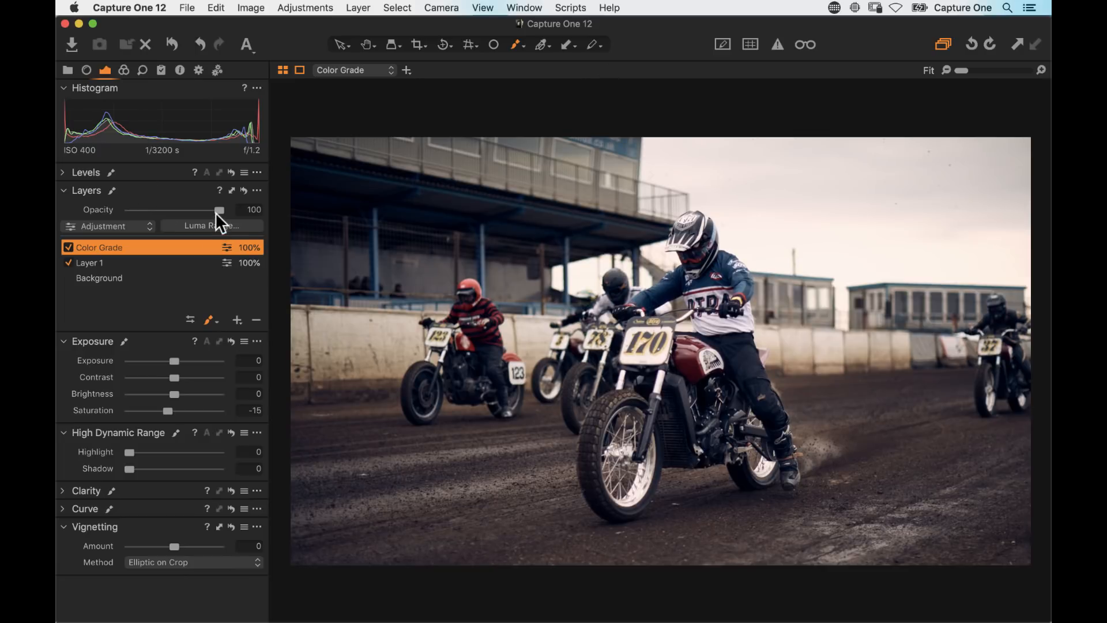
pyautogui.moveTo(218, 212)
pyautogui.mouseDown()
pyautogui.moveTo(86, 218)
pyautogui.moveTo(247, 217)
pyautogui.moveTo(225, 216)
pyautogui.mouseUp()
# Step: Refine the Background's tone with Exposure 0.57, a Levels white point of 246 and a slight darkening vignette
pyautogui.click(141, 279)
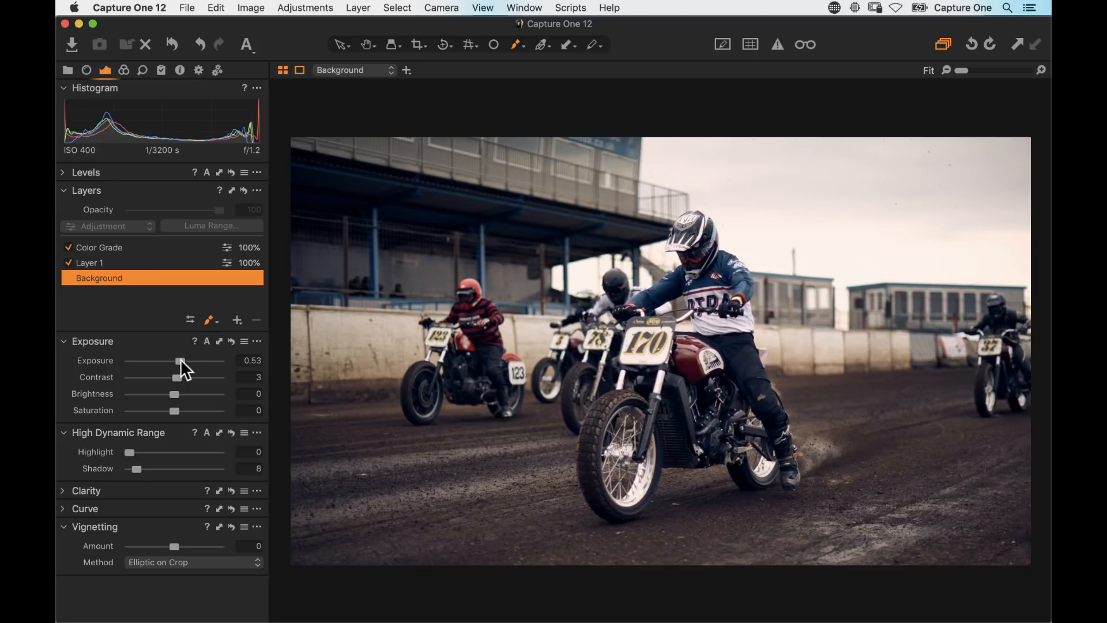
pyautogui.moveTo(180, 363); pyautogui.dragTo(182, 364)
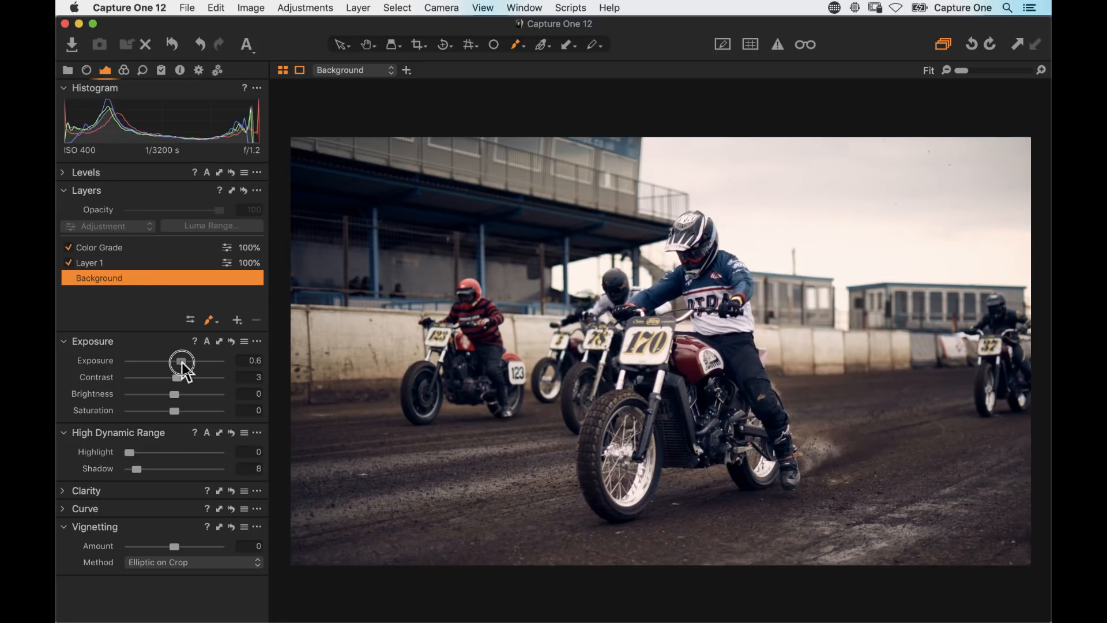
pyautogui.click(65, 173)
pyautogui.moveTo(251, 202); pyautogui.dragTo(252, 199)
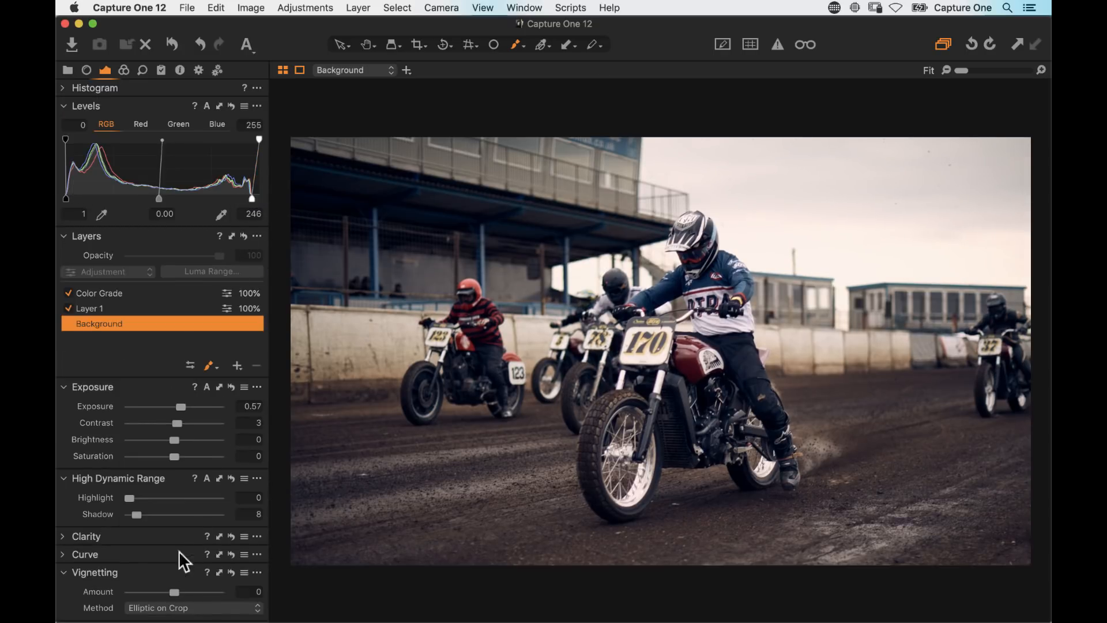
pyautogui.moveTo(172, 591); pyautogui.dragTo(168, 593)
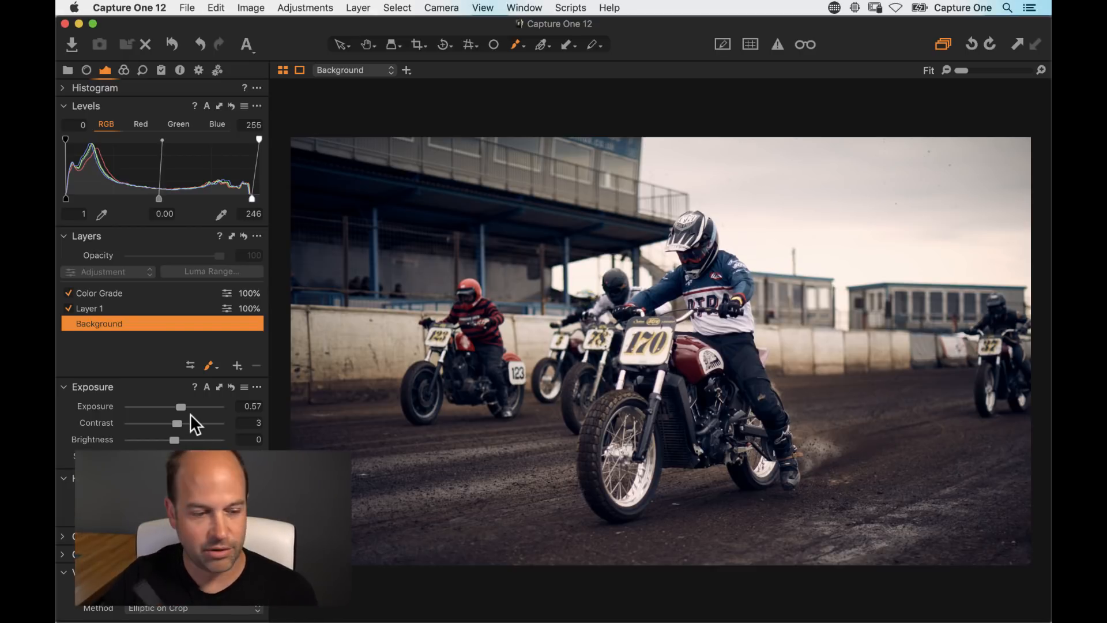
# Step: Run the chromatic aberration analysis in Lens Correction while inspecting the lead rider at 100%, and return to the fitted view
pyautogui.press('h')
pyautogui.click(729, 260)
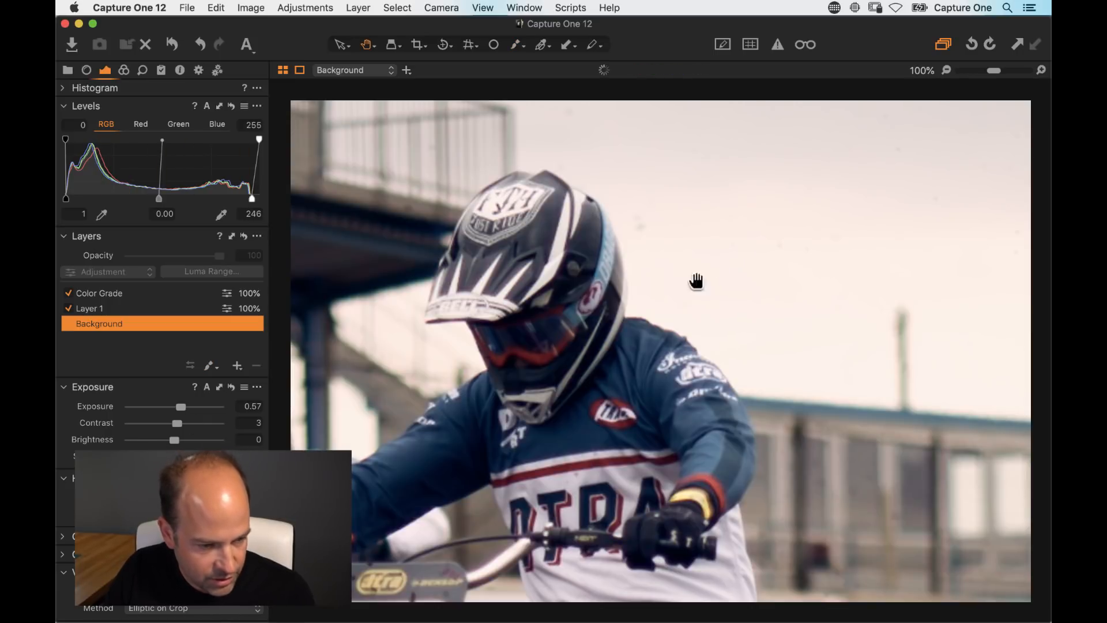
pyautogui.click(86, 70)
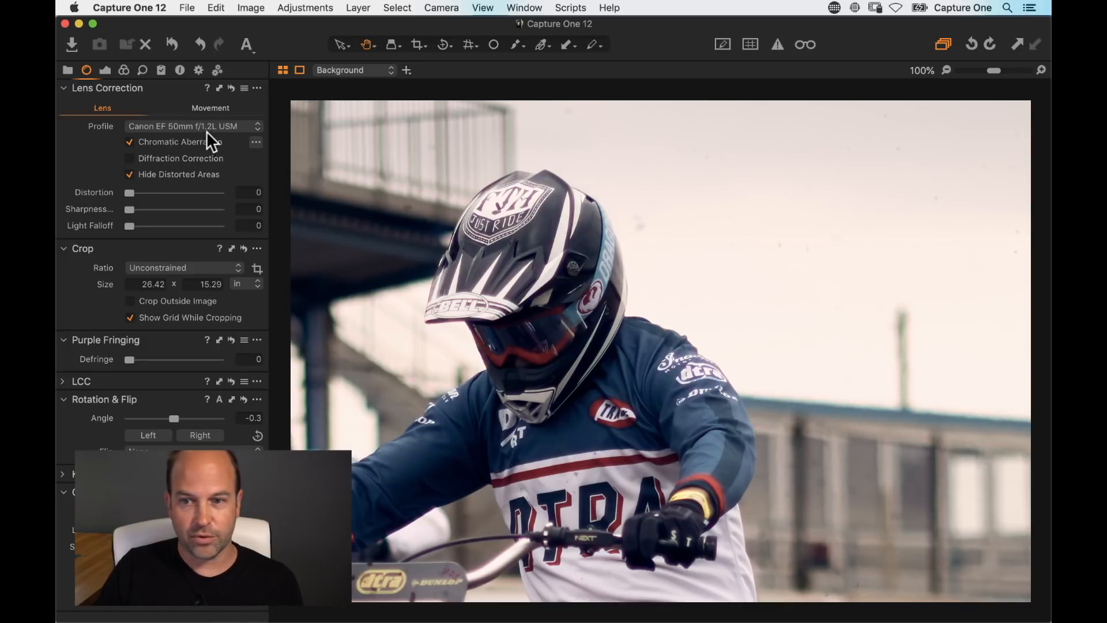
pyautogui.click(256, 143)
pyautogui.click(283, 151)
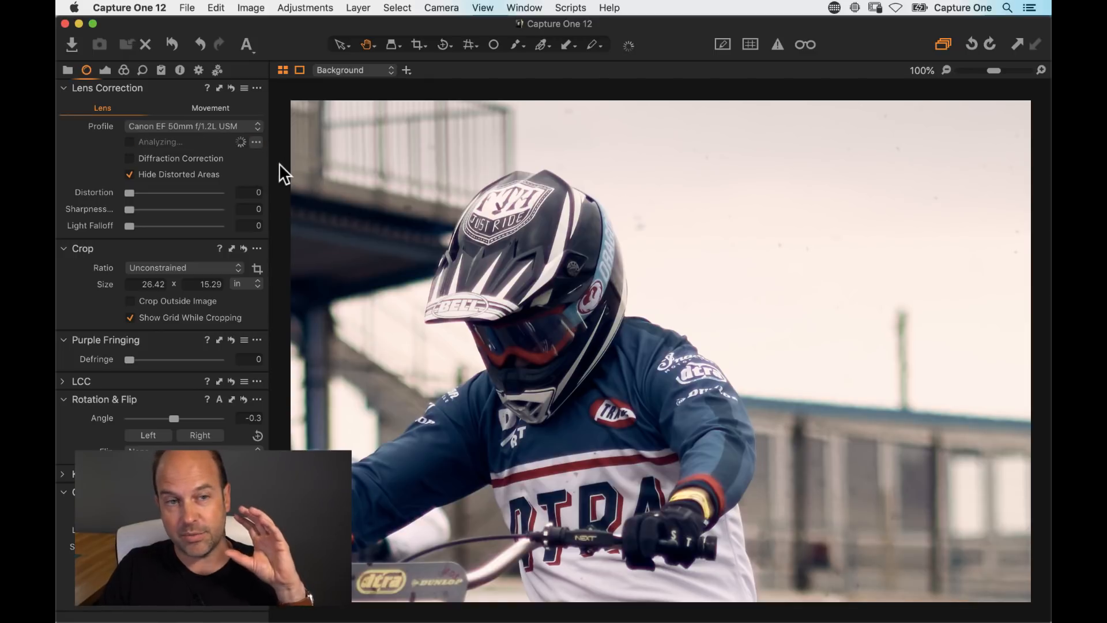
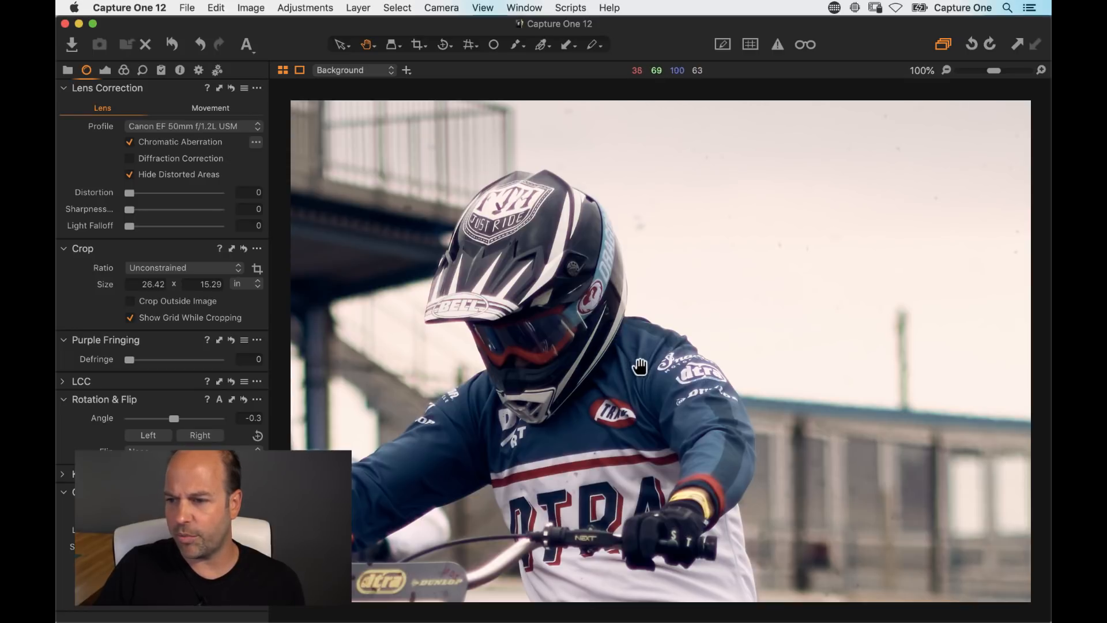
pyautogui.doubleClick(603, 371)
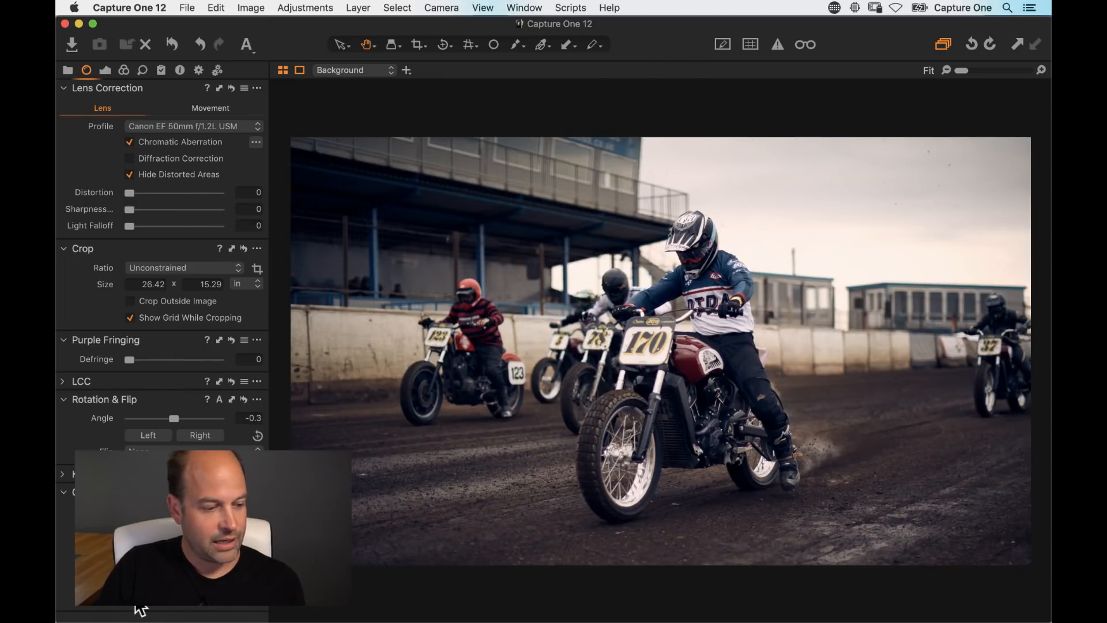
# Step: Show the grid overlay and tighten the crop's right edge so the photo is 25.60 in wide
pyautogui.press('super+g')
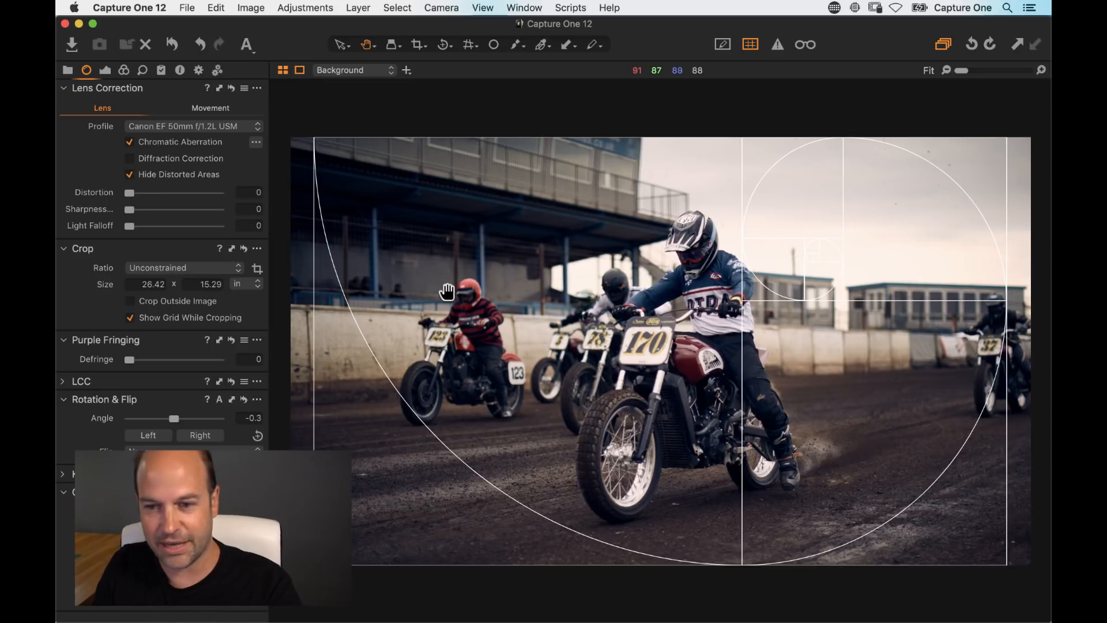
pyautogui.press('super+comma')
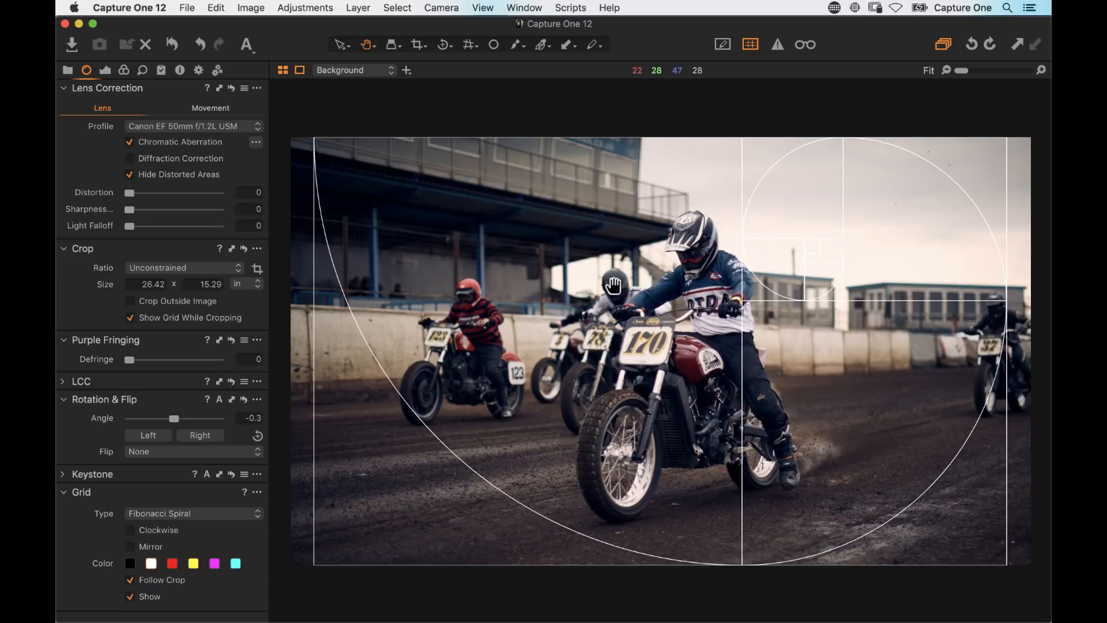
pyautogui.click(418, 44)
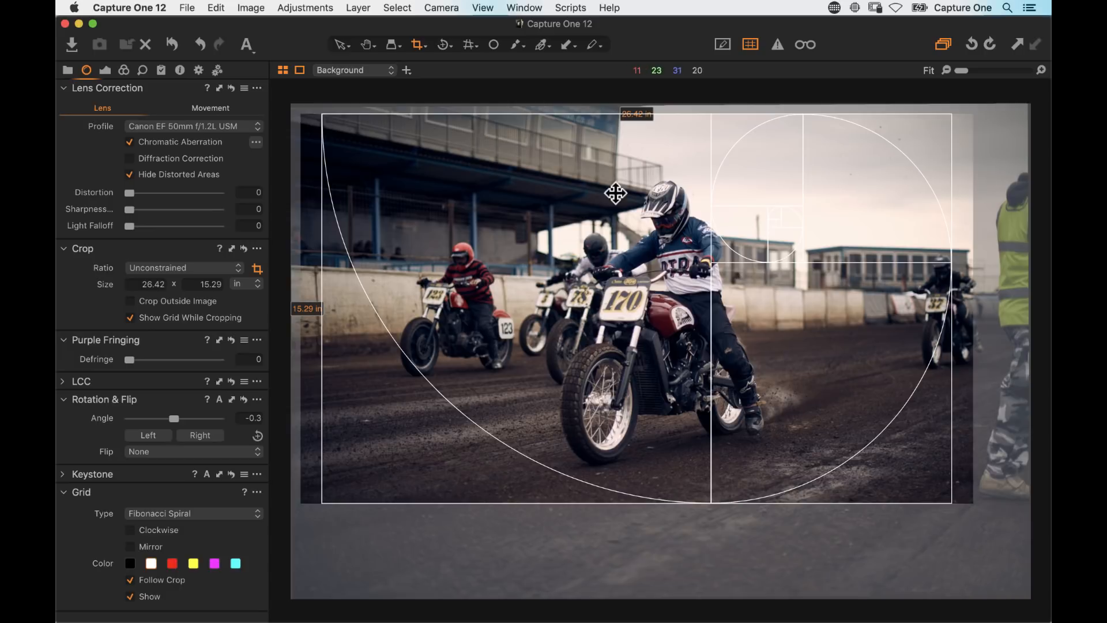
pyautogui.moveTo(973, 259)
pyautogui.mouseDown()
pyautogui.moveTo(942, 263)
pyautogui.moveTo(953, 260)
pyautogui.mouseUp()
# Step: Change the grid type to Rectangular, leave the crop tool and turn off the grid display
pyautogui.click(234, 513)
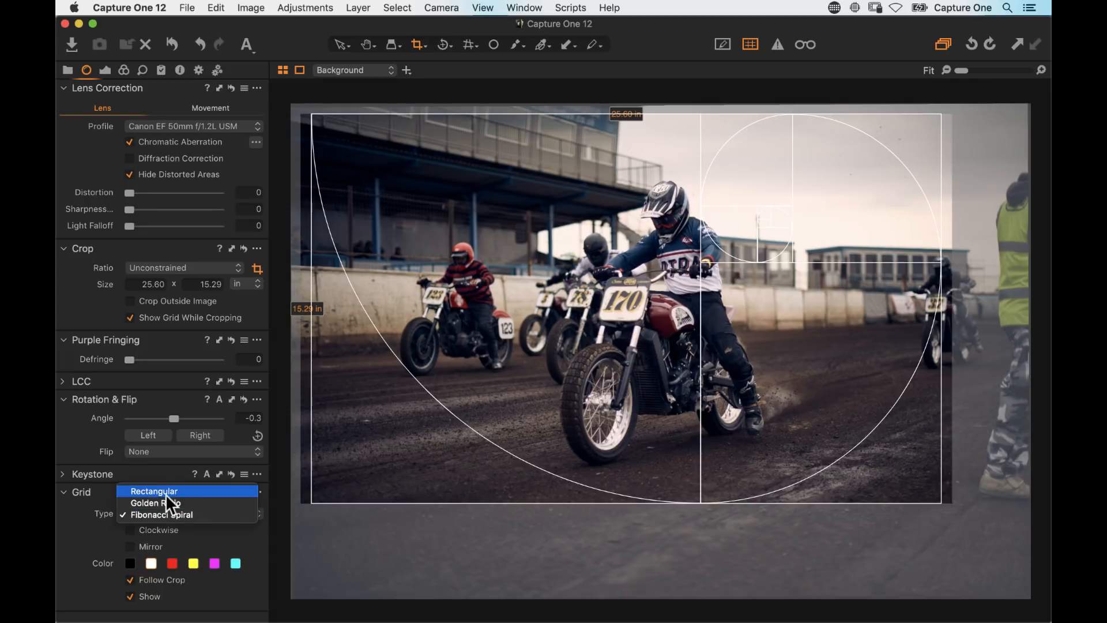
pyautogui.click(167, 491)
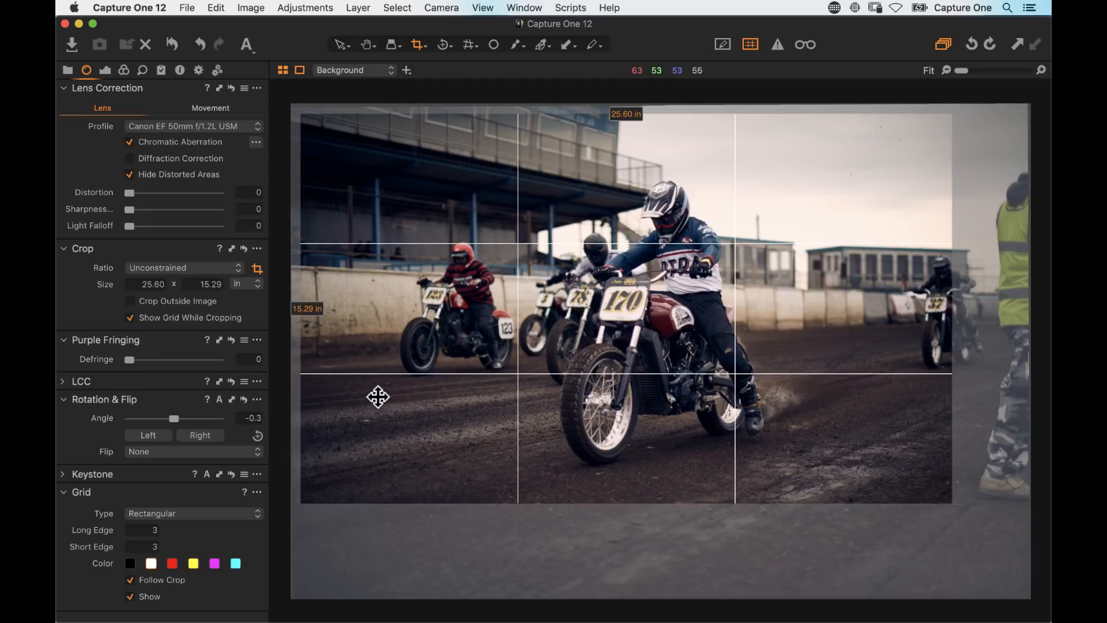
pyautogui.press('h')
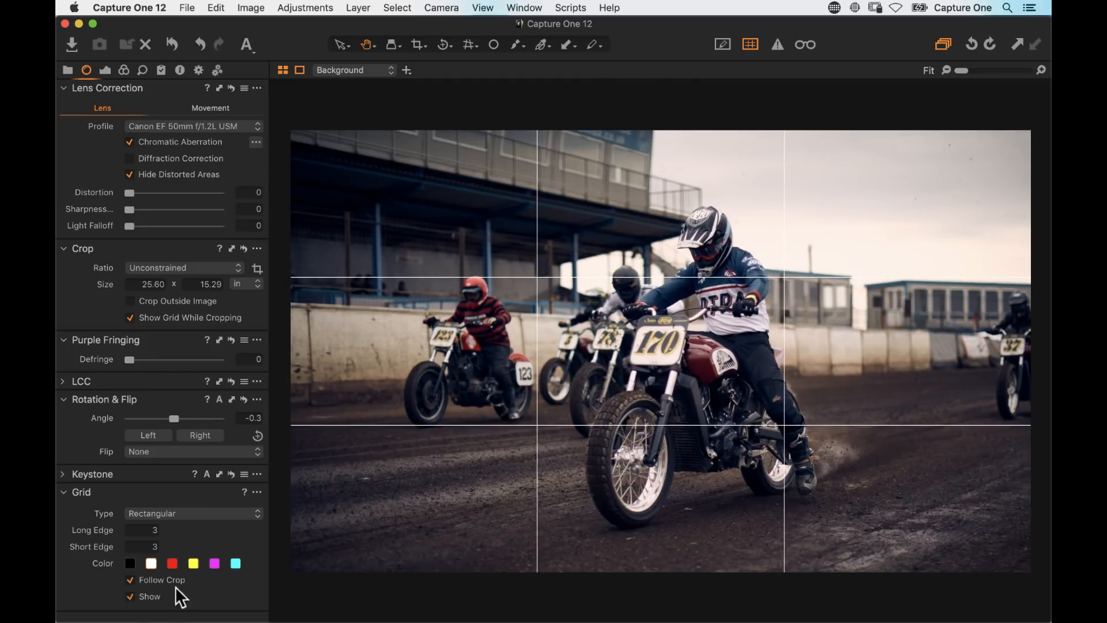
pyautogui.click(137, 598)
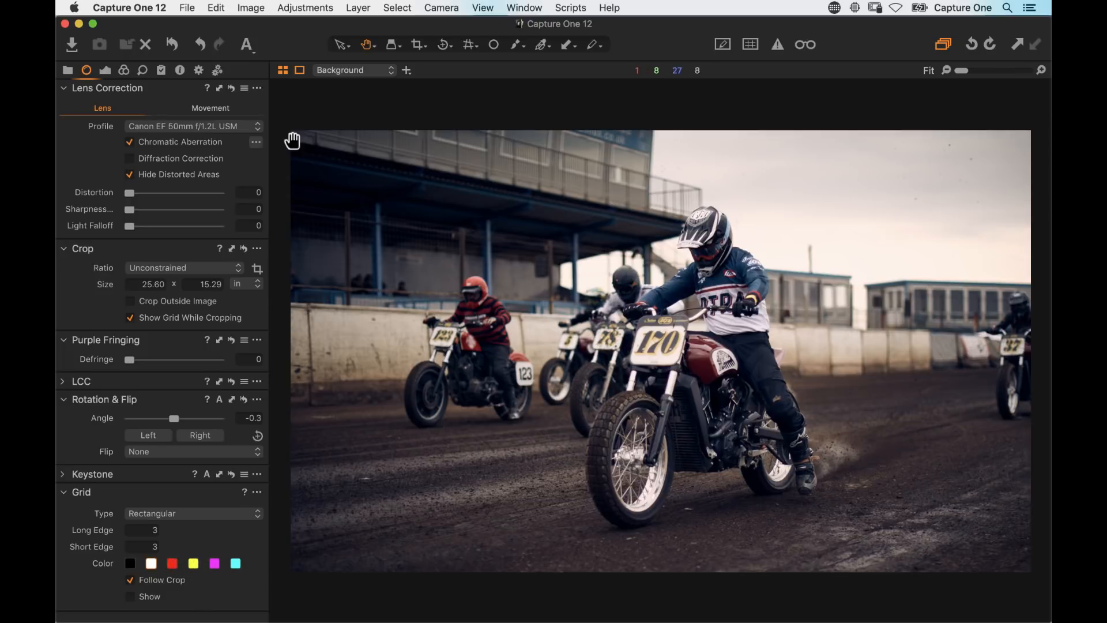
# Step: Temporarily reset the adjustments to compare the edited photo with its original state
pyautogui.moveTo(290, 39); pyautogui.dragTo(289, 39)
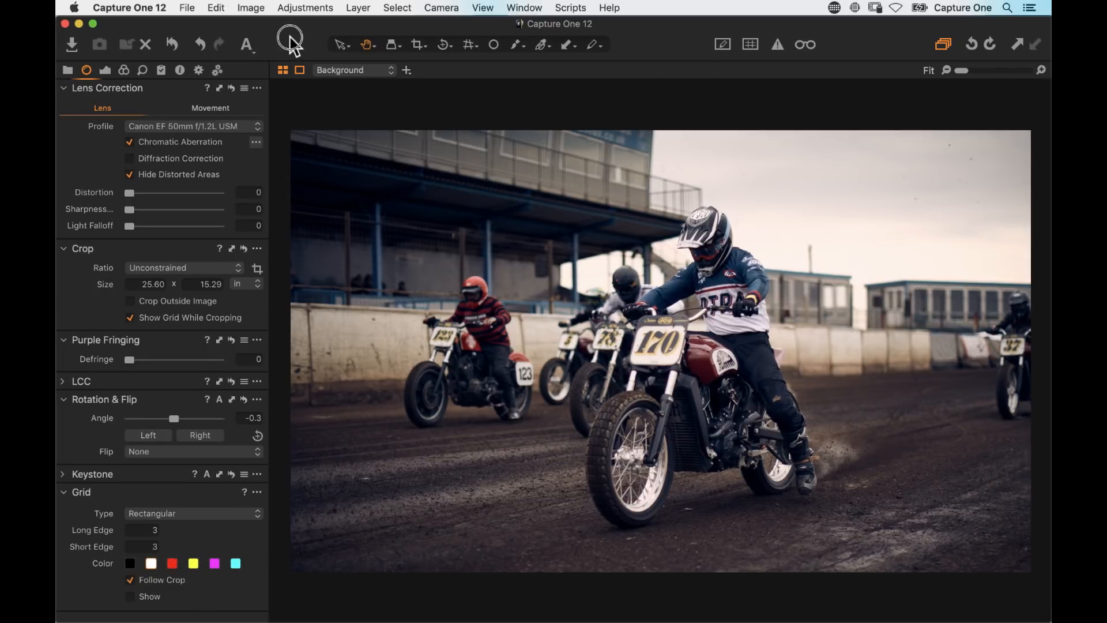
pyautogui.click(172, 44)
pyautogui.click(172, 43)
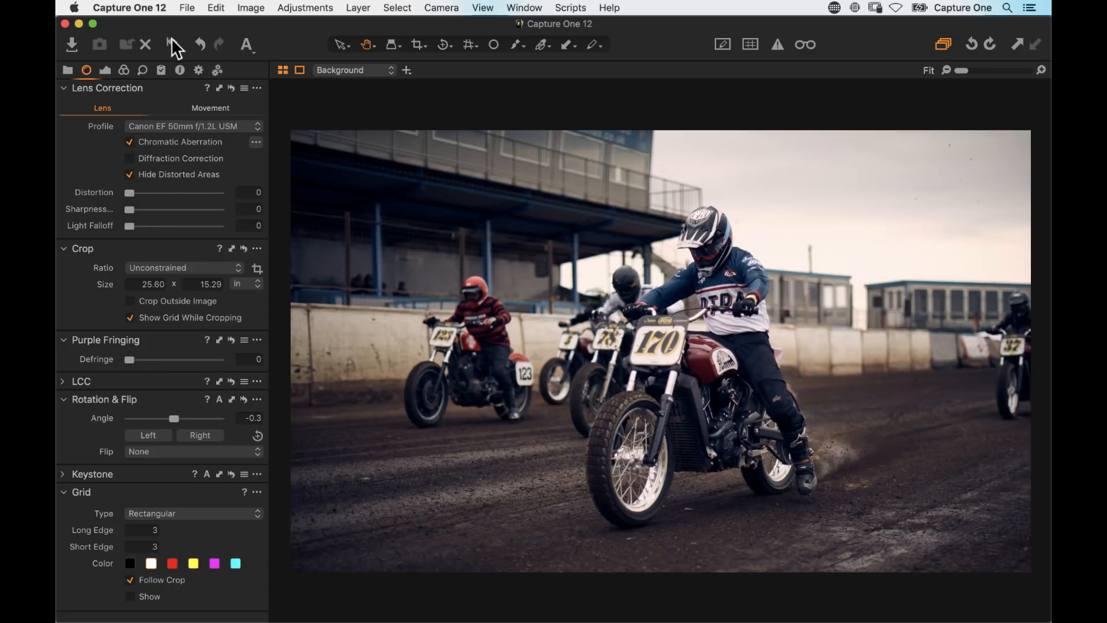
# Step: Create a new unadjusted variant of the motorcycle race photo and show the image browser
pyautogui.click(251, 8)
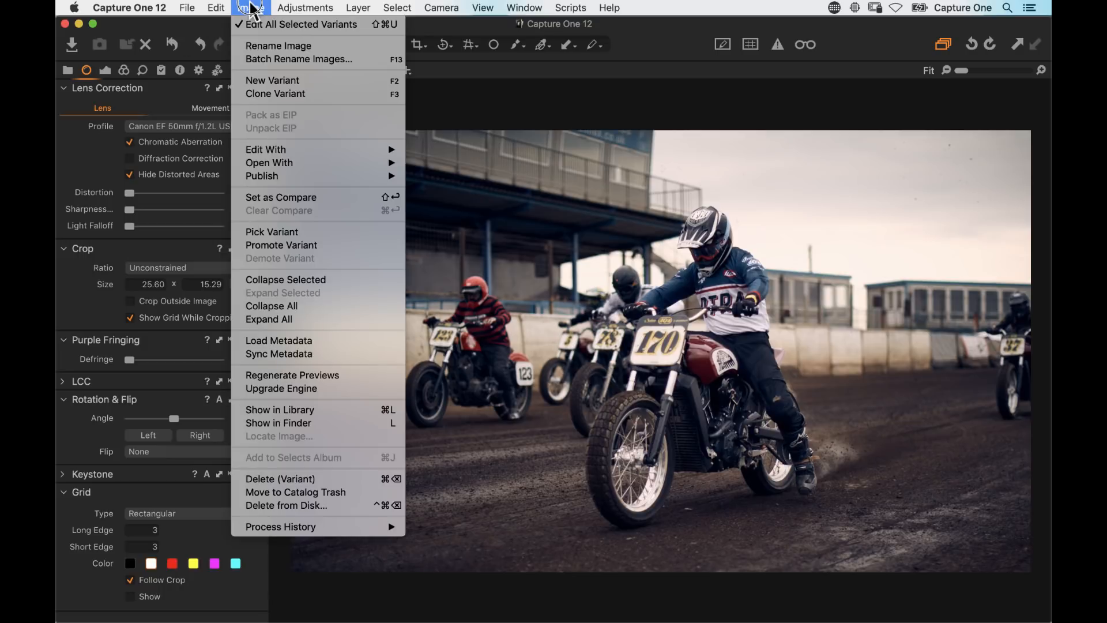
pyautogui.click(278, 83)
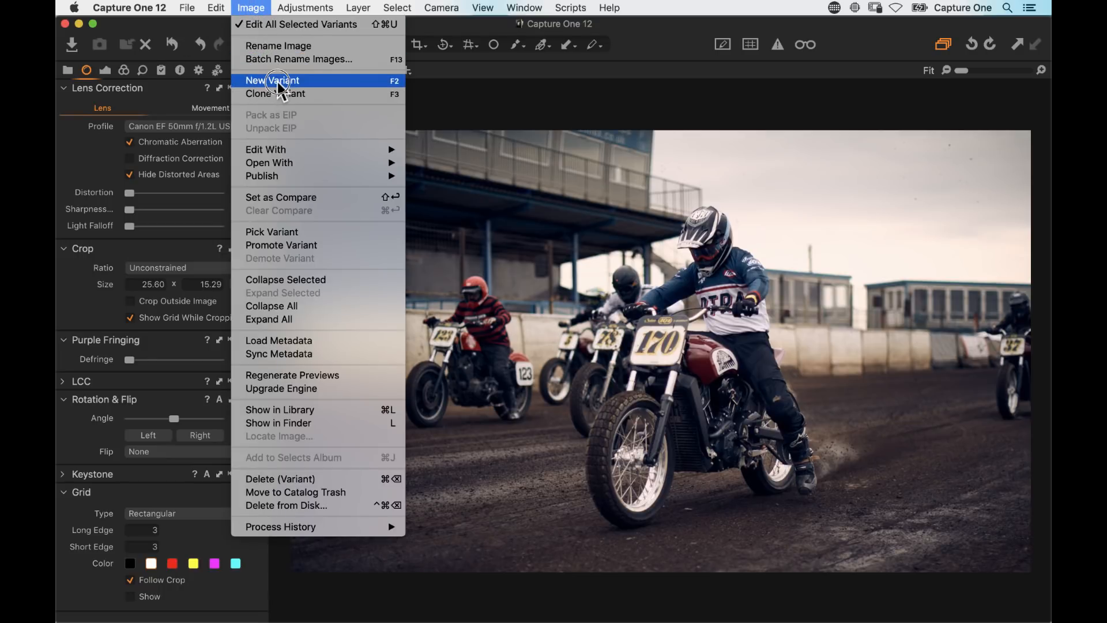
pyautogui.press('super+b')
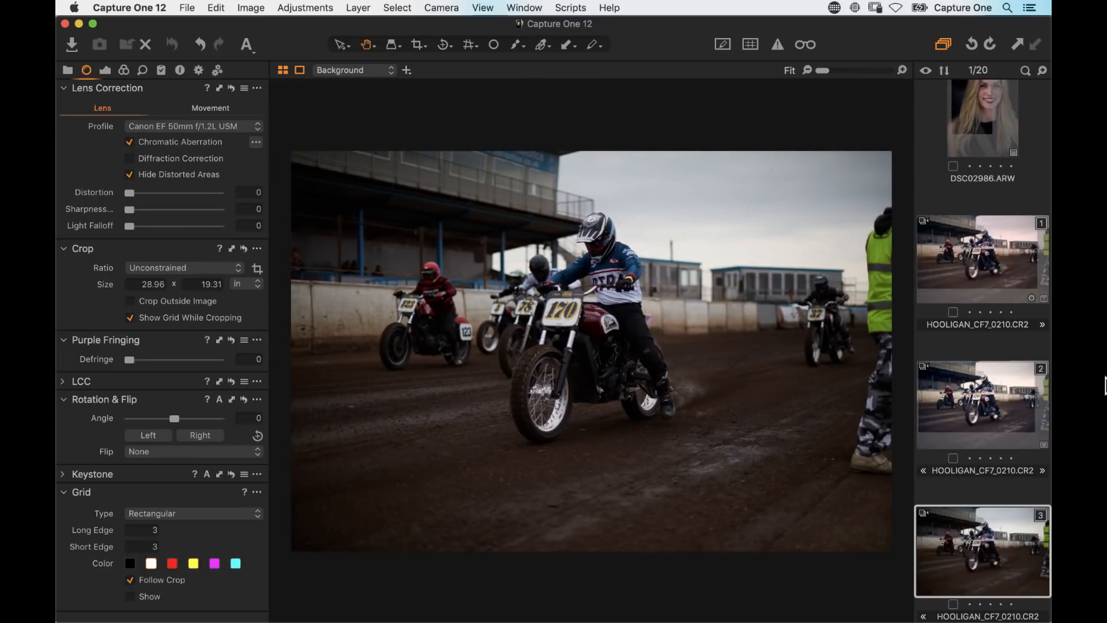
# Step: Select the edited variant 2 together with variant 3 and view them side by side without the browser and tools
pyautogui.click(937, 385)
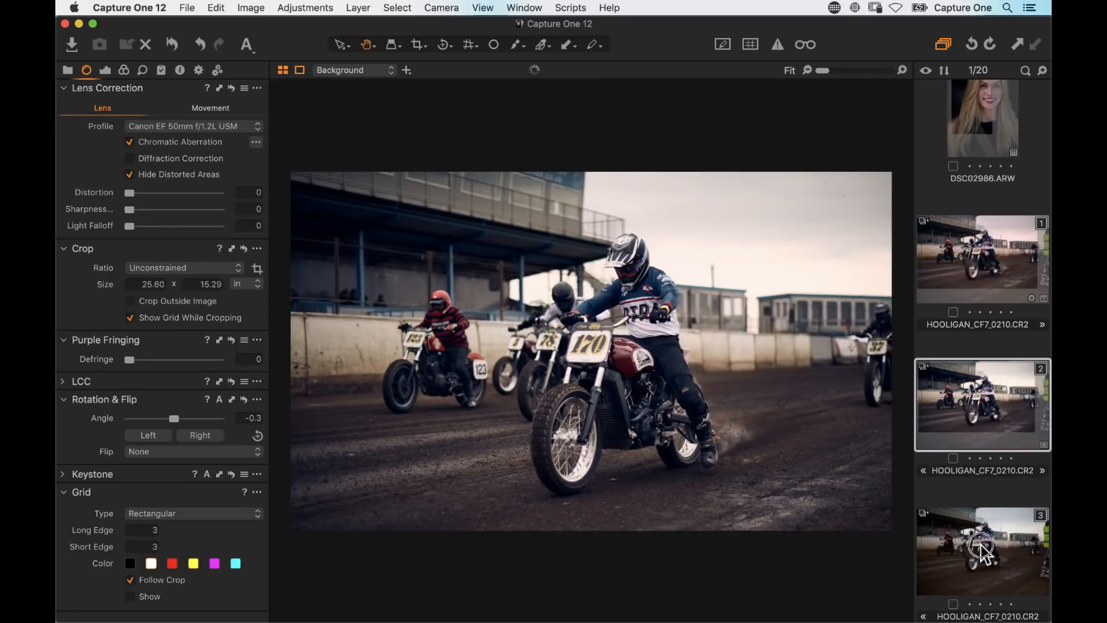
pyautogui.keyDown('super'); pyautogui.click(979, 544); pyautogui.keyUp('super')
pyautogui.press('super+b')
pyautogui.press('super+t')
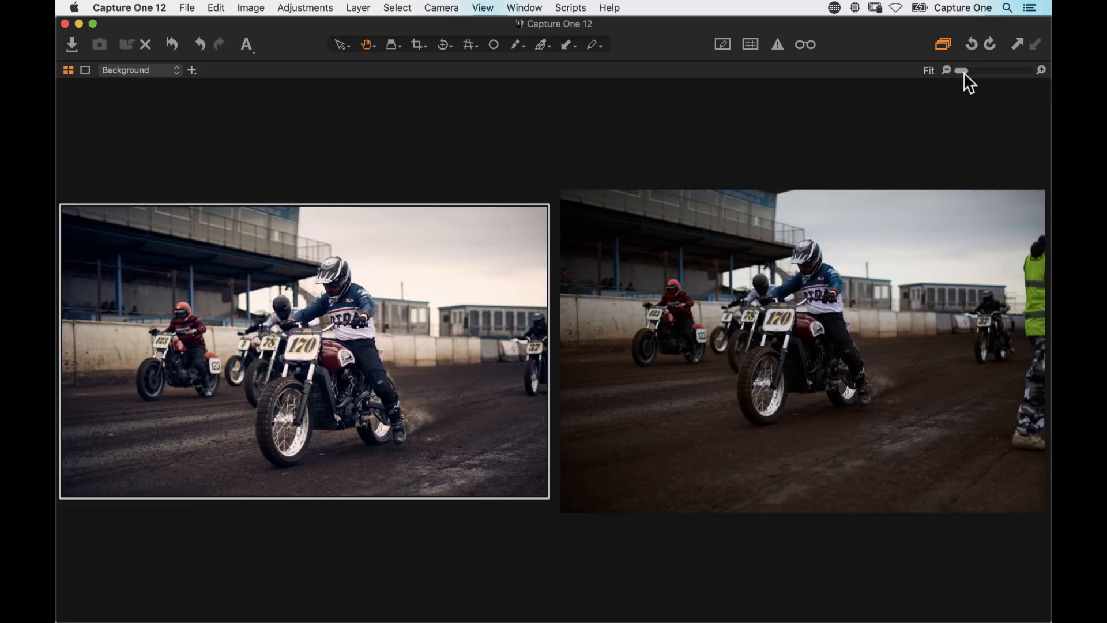
# Step: Zoom in on both variants and pan each to the lead bike to compare the edit with the original
pyautogui.moveTo(965, 73); pyautogui.dragTo(983, 73)
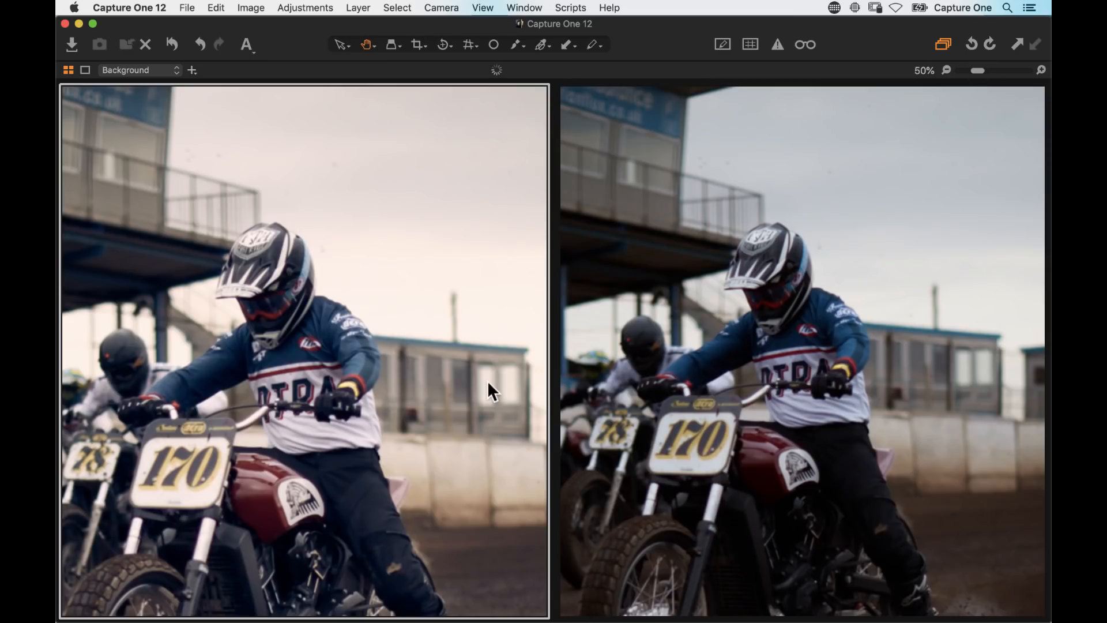
pyautogui.moveTo(384, 476); pyautogui.dragTo(460, 236)
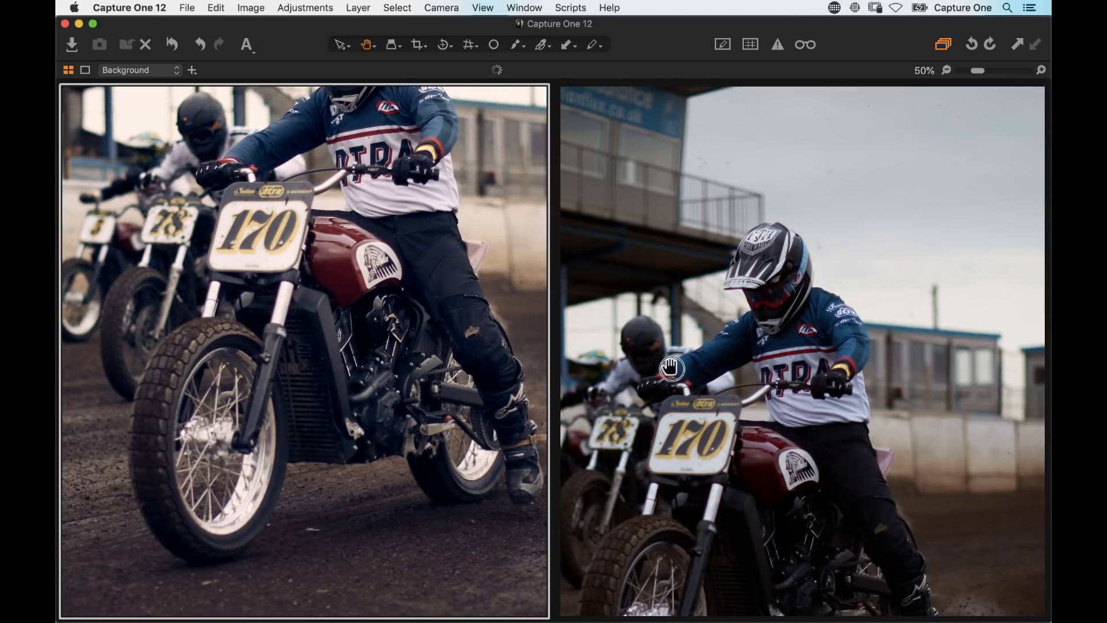
pyautogui.click(673, 237)
pyautogui.moveTo(673, 237); pyautogui.dragTo(617, 130)
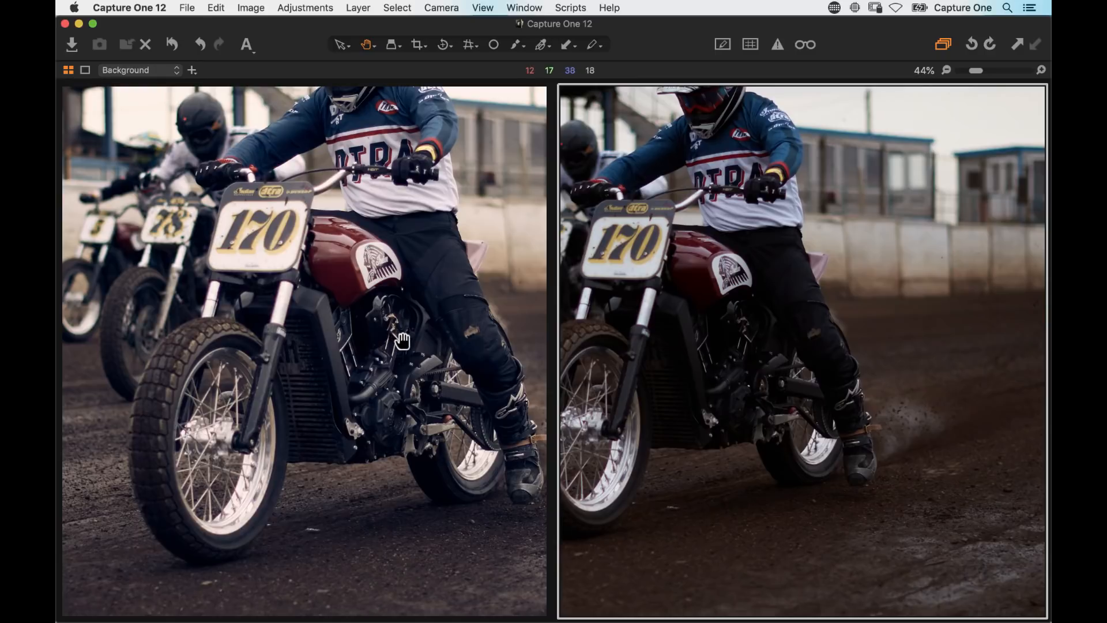
# Step: Bring back the tools and the image browser, and select only the edited variant 2
pyautogui.press('super+alt+t')
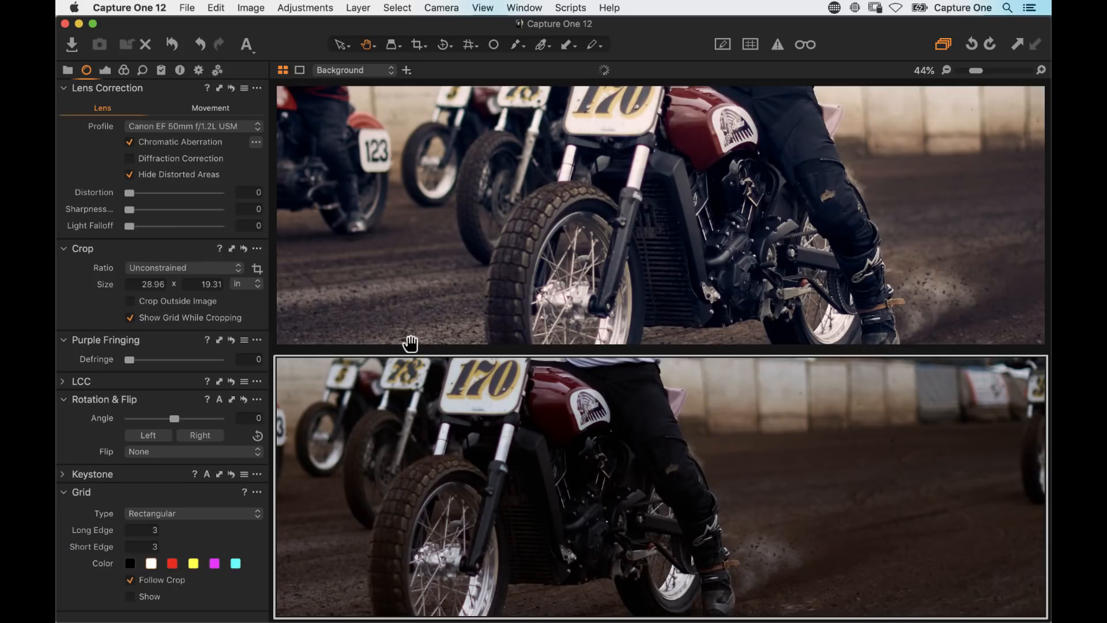
pyautogui.press('super+alt+b')
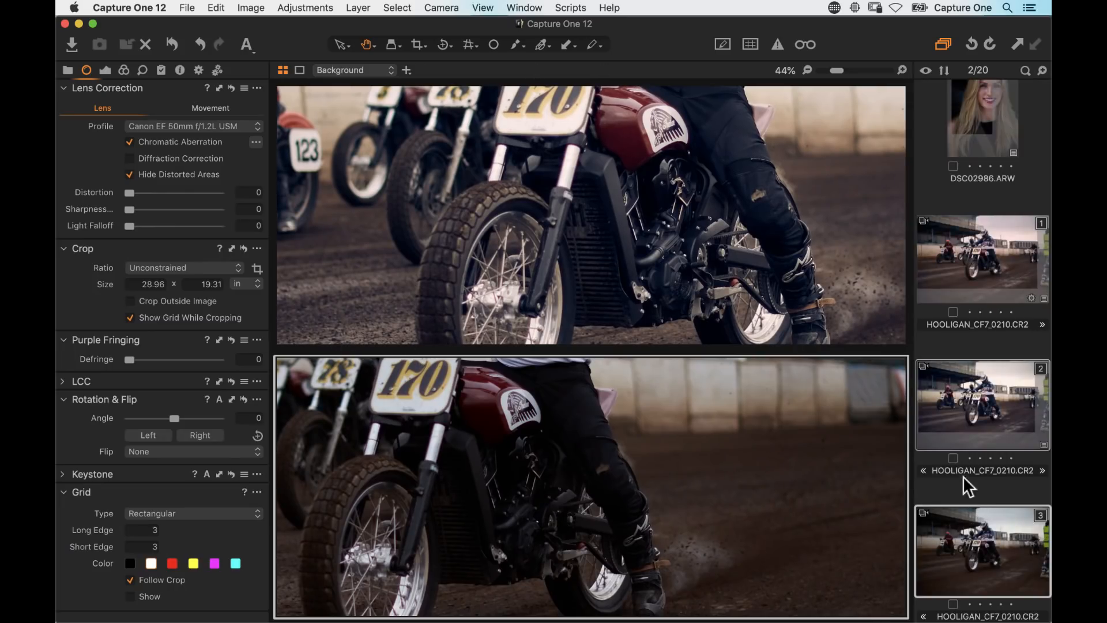
pyautogui.click(969, 417)
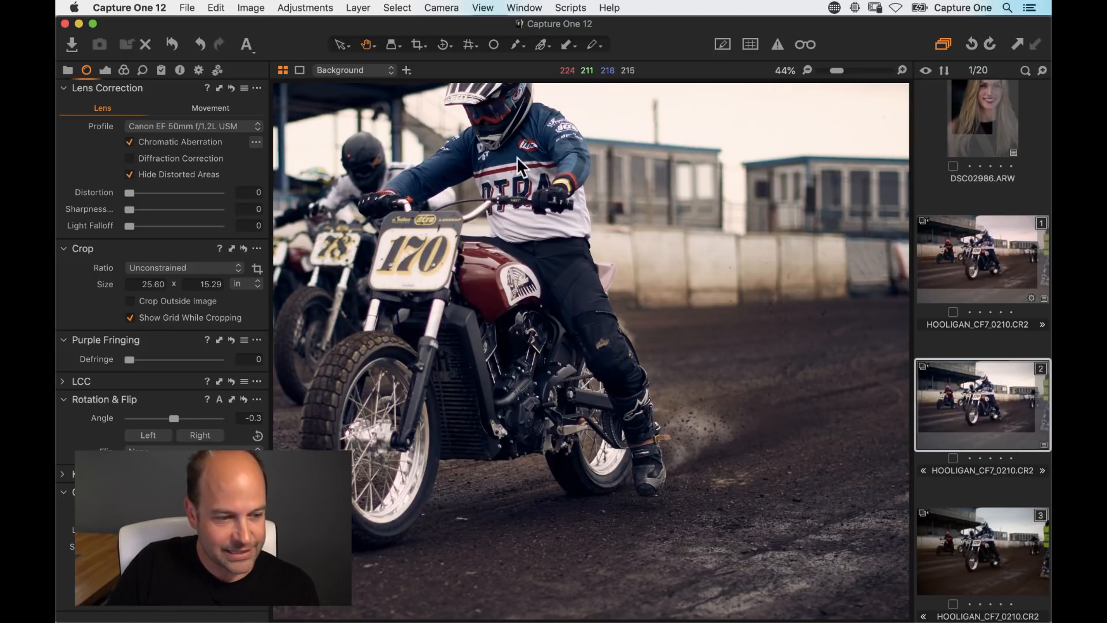
# Step: Inspect the lead rider at 100%, check the Chromatic Aberration options without changing them, and return to the fitted view
pyautogui.moveTo(519, 123); pyautogui.dragTo(585, 192)
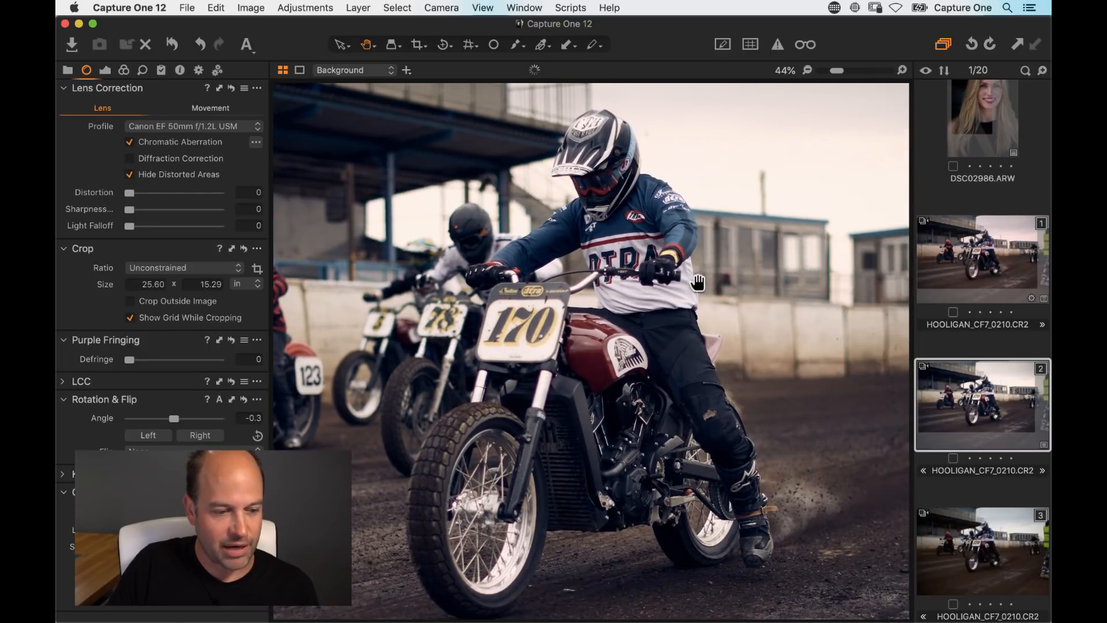
pyautogui.doubleClick(695, 281)
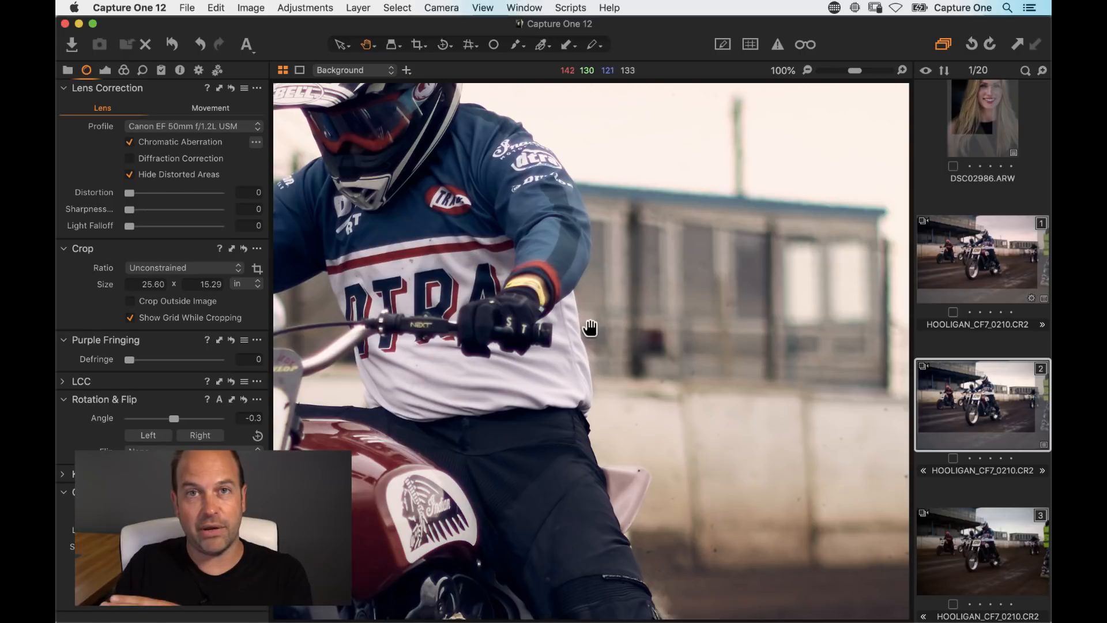
pyautogui.click(256, 142)
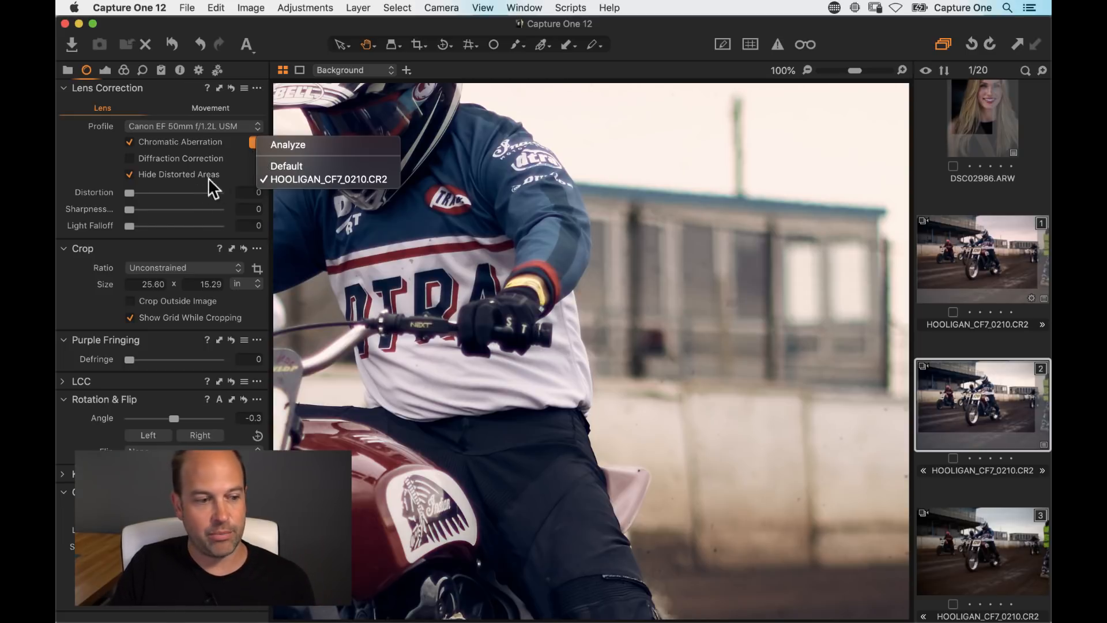
pyautogui.click(388, 197)
pyautogui.click(444, 218)
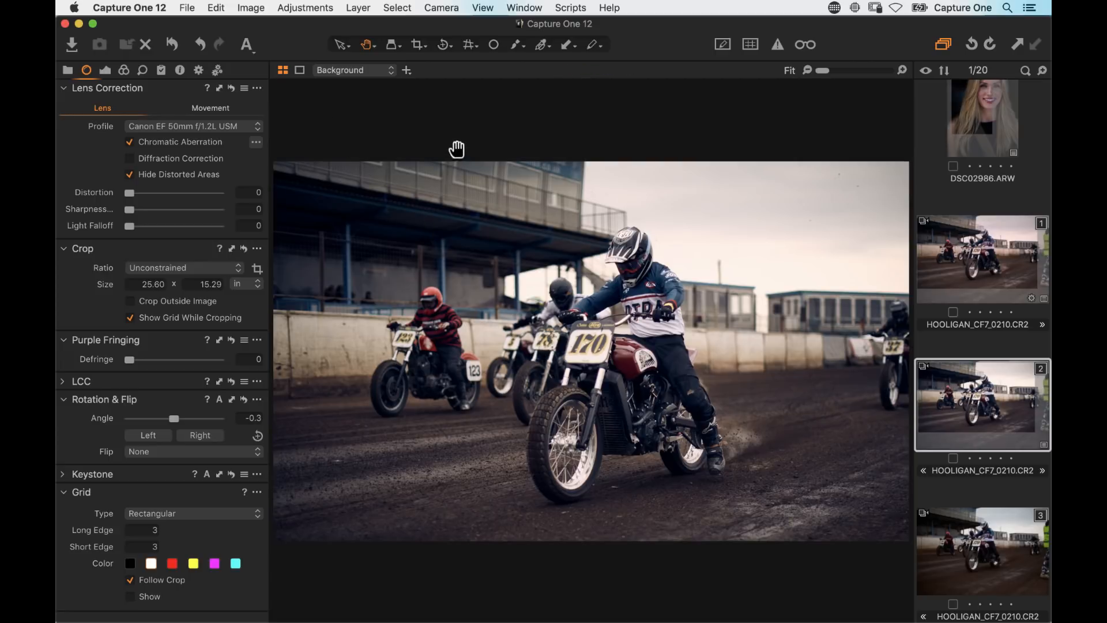
# Step: Find the color variant 2 of 20160312_untitled_0307.ARW among all thumbnails and view it large without the image browser
pyautogui.press('super+alt+v')
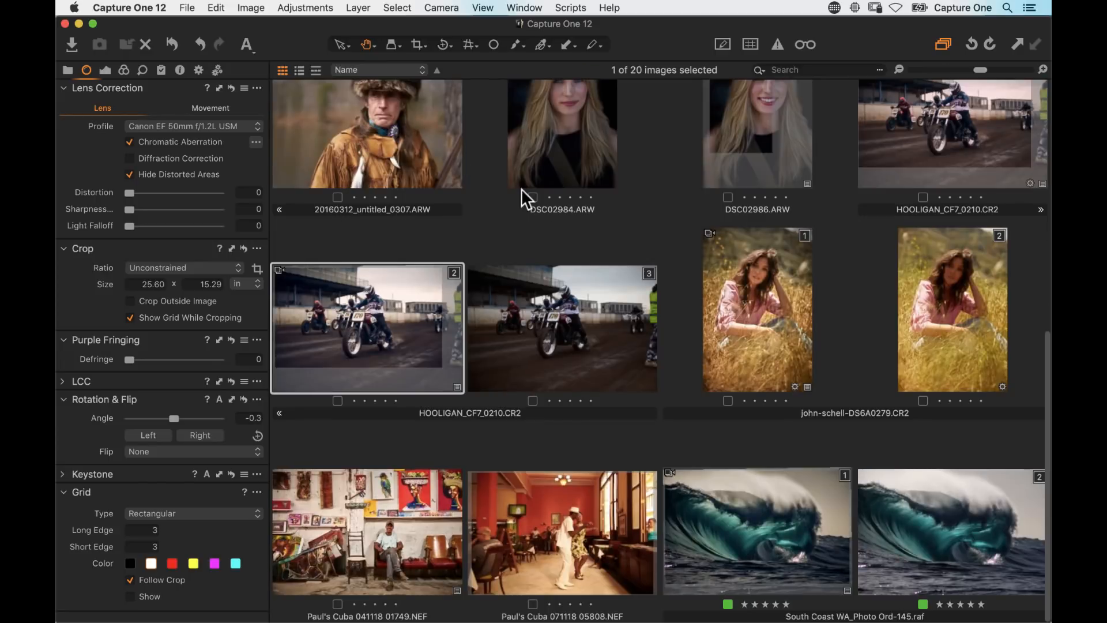
pyautogui.scroll(7, 533, 237)
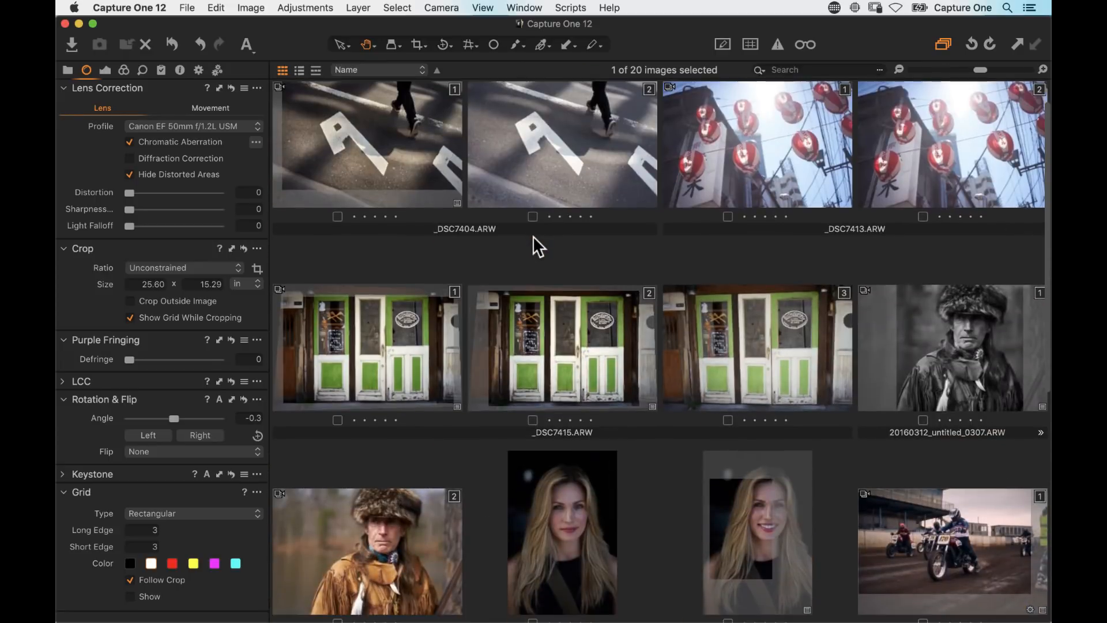
pyautogui.scroll(-5, 533, 237)
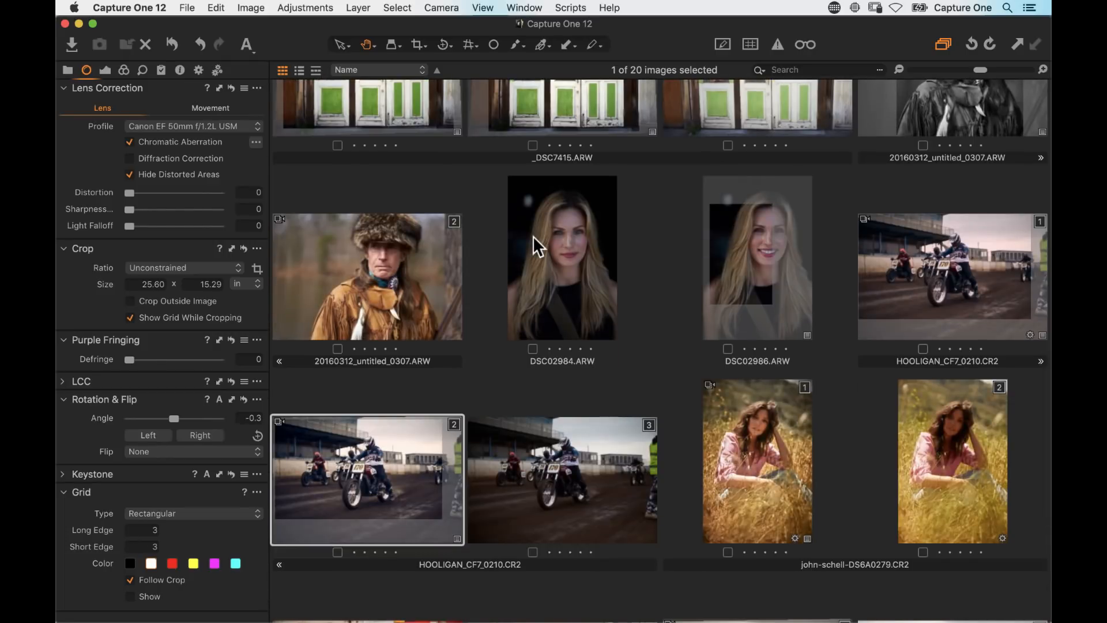
pyautogui.scroll(2, 533, 237)
pyautogui.click(366, 417)
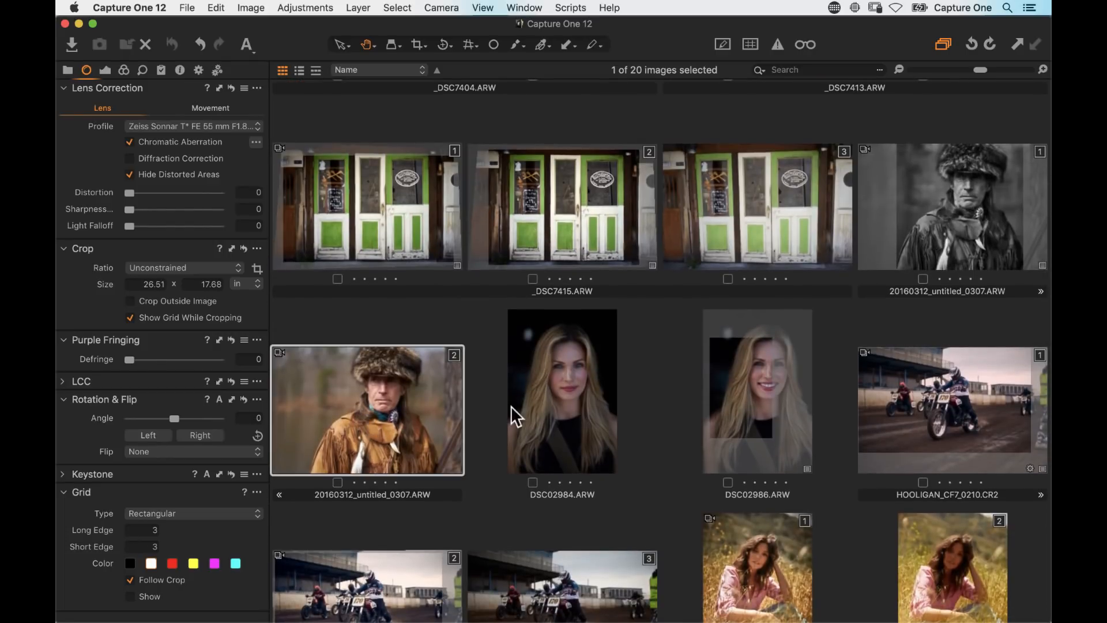
pyautogui.press('alt+super+v')
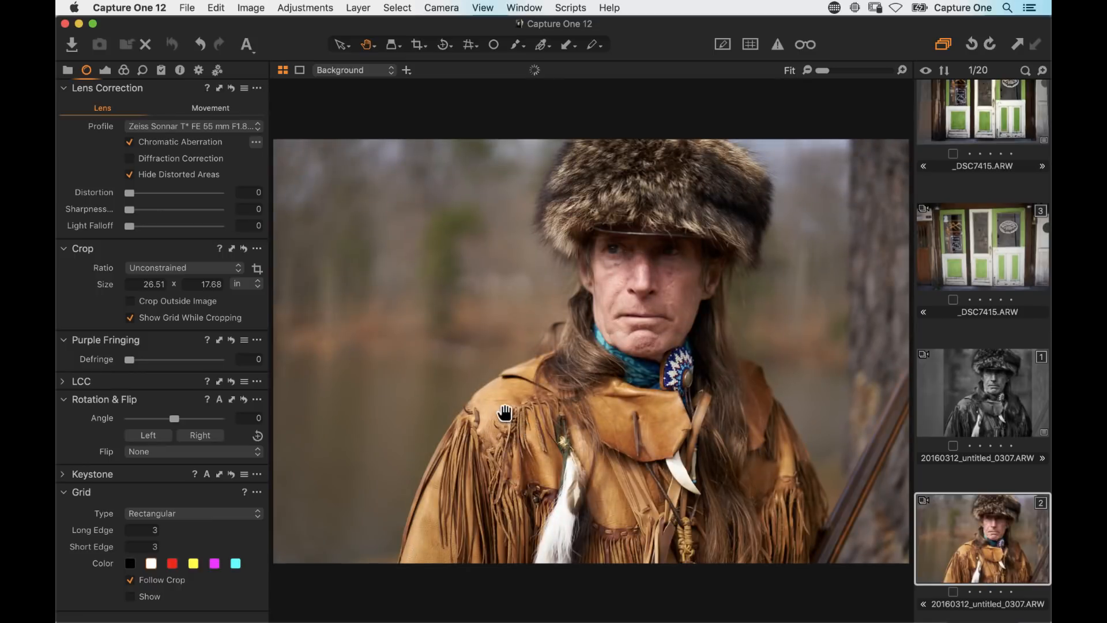
pyautogui.press('shift+super+b')
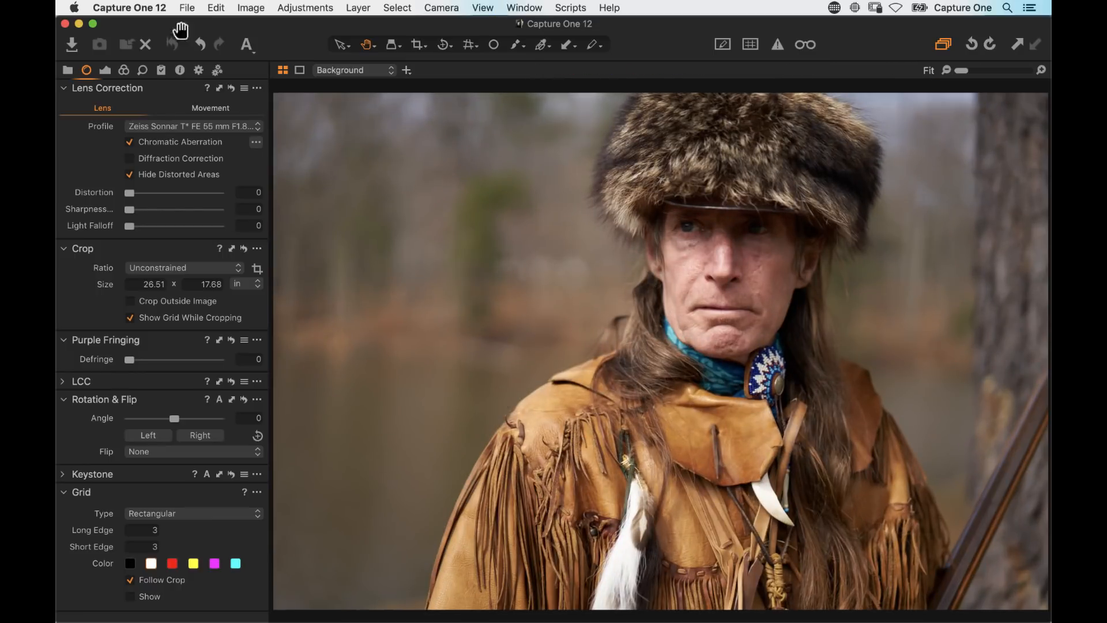
pyautogui.moveTo(282, 30); pyautogui.dragTo(289, 29)
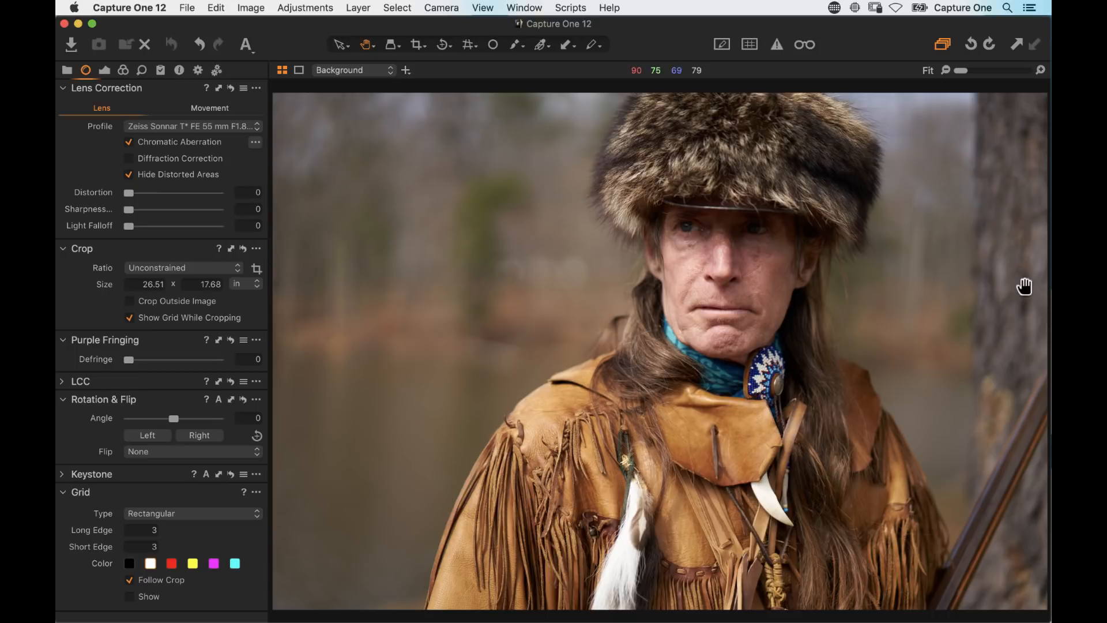
# Step: Set the portrait's Exposure to 0.07 and its Brightness to 7
pyautogui.click(104, 70)
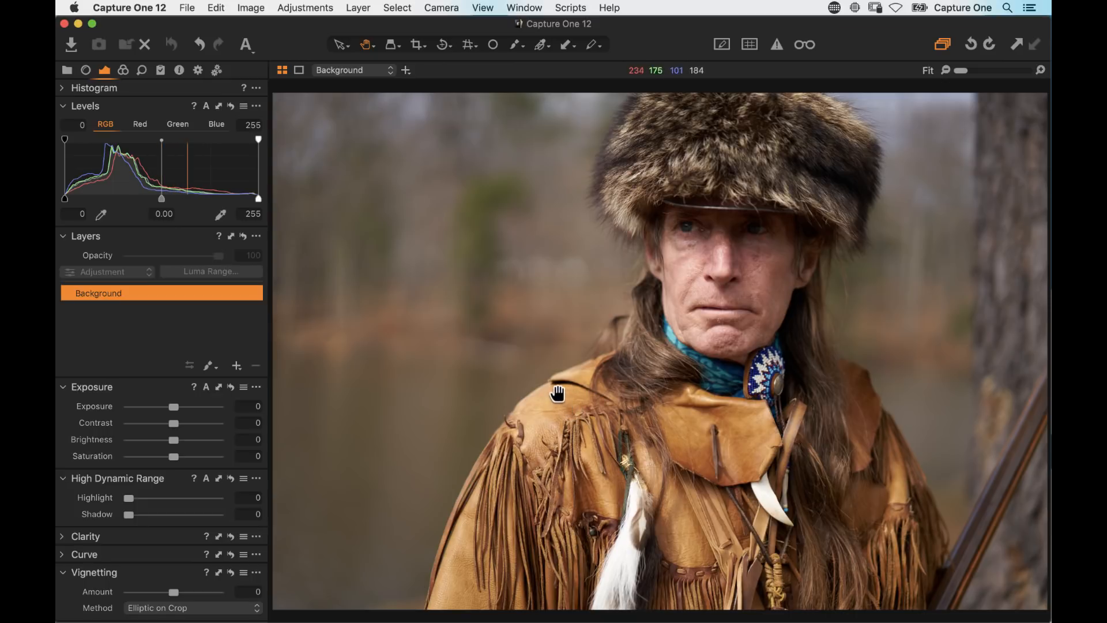
pyautogui.click(63, 236)
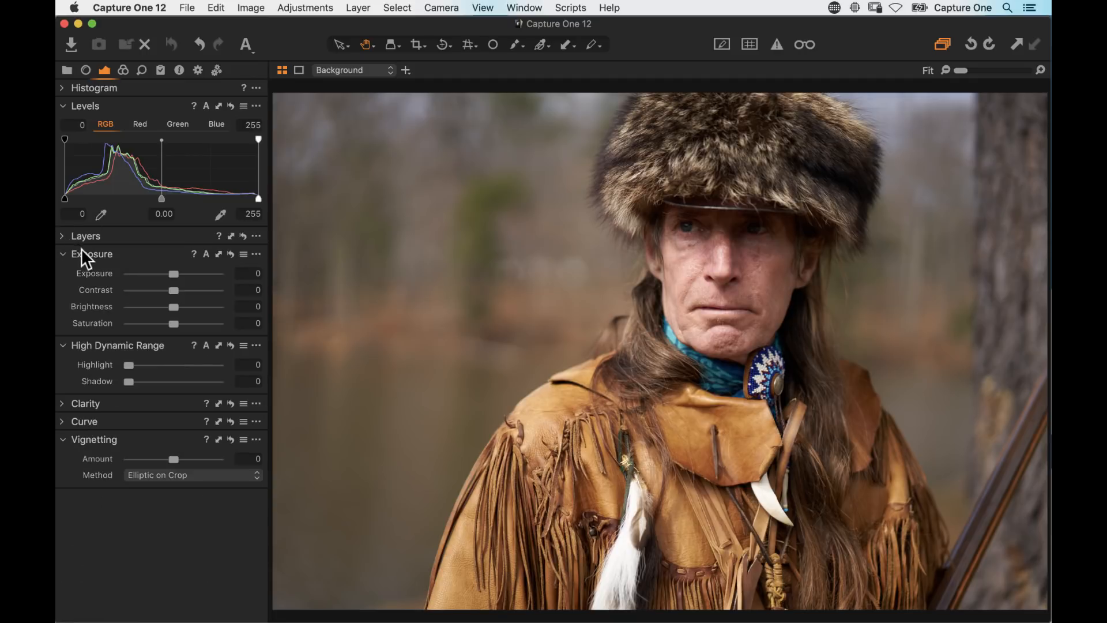
pyautogui.moveTo(176, 274); pyautogui.dragTo(176, 275)
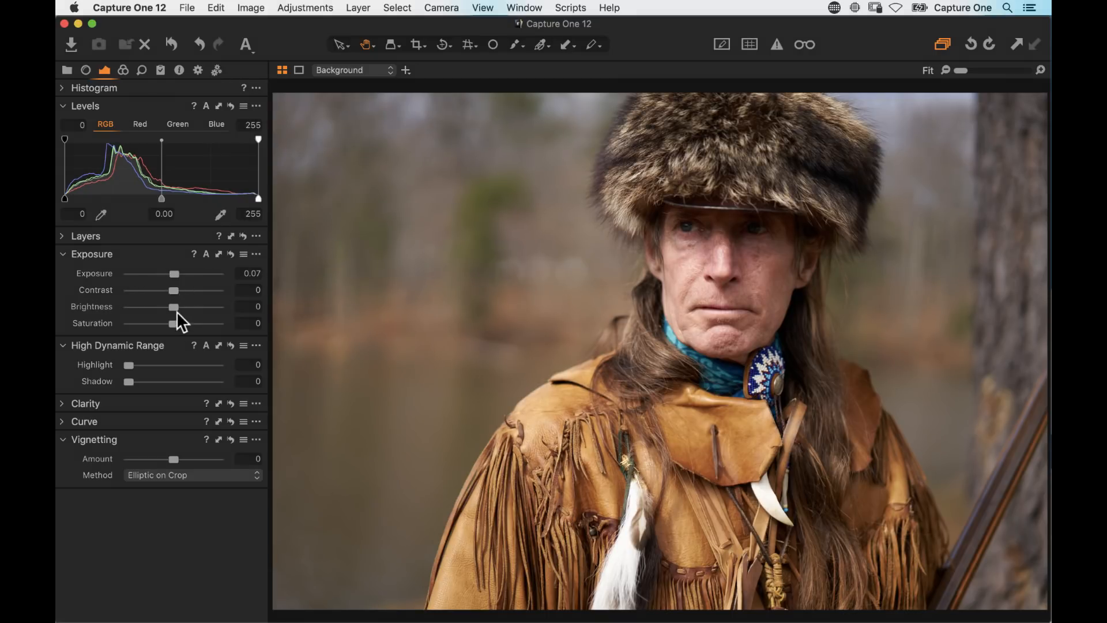
pyautogui.moveTo(174, 306); pyautogui.dragTo(192, 307)
pyautogui.doubleClick(194, 307)
pyautogui.moveTo(174, 312); pyautogui.dragTo(175, 311)
pyautogui.moveTo(176, 307); pyautogui.dragTo(176, 307)
pyautogui.moveTo(182, 310); pyautogui.dragTo(178, 308)
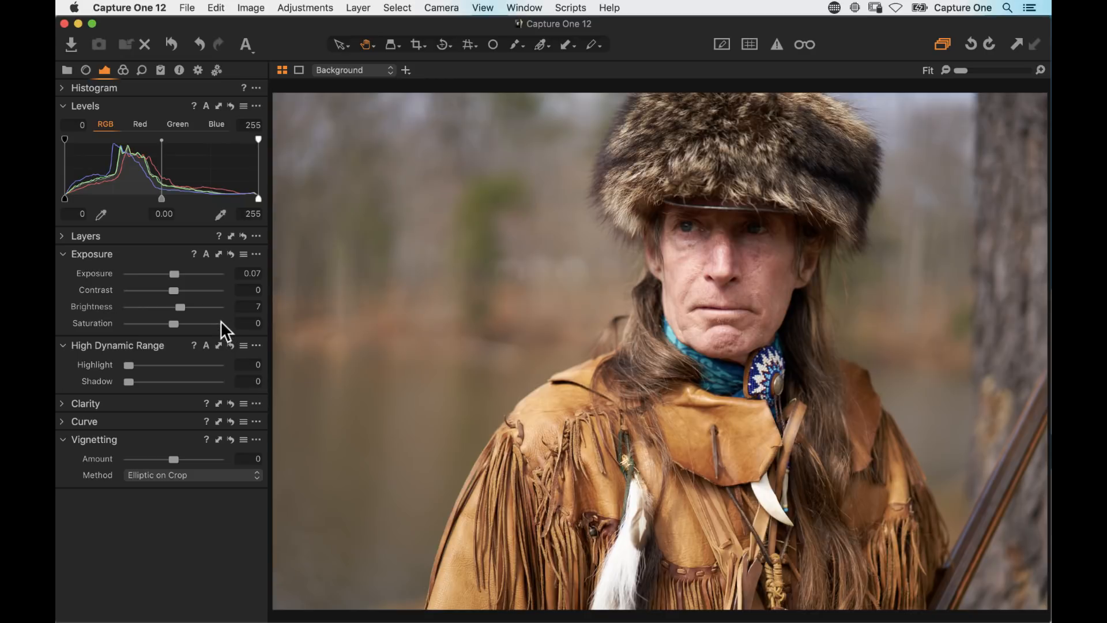
# Step: Set the portrait's Contrast to 5 and its Clarity to 5 with the Natural method
pyautogui.moveTo(174, 291); pyautogui.dragTo(179, 293)
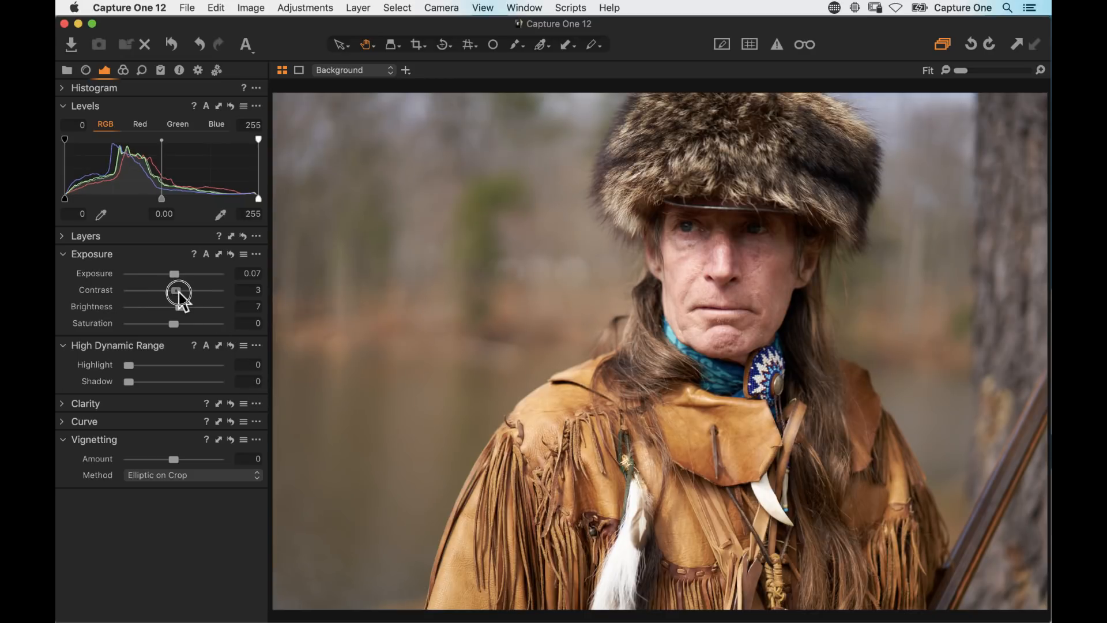
pyautogui.click(63, 403)
pyautogui.moveTo(173, 440); pyautogui.dragTo(177, 441)
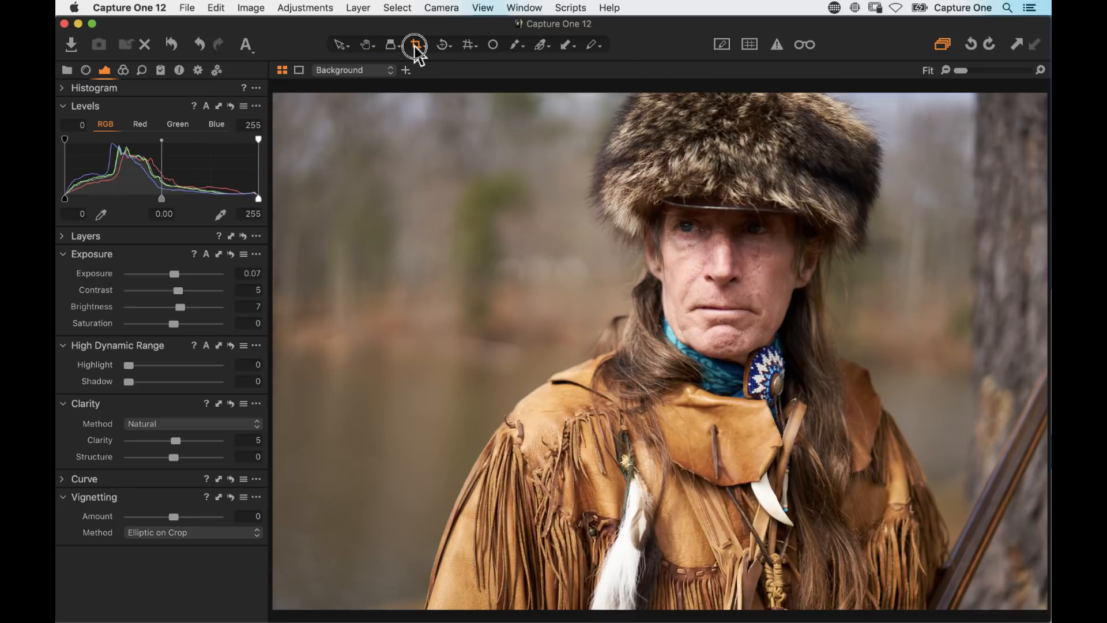
# Step: Crop the portrait with the Square ratio to about 17.31 in per side, framed around the man, and apply the crop
pyautogui.click(416, 45)
pyautogui.click(437, 84)
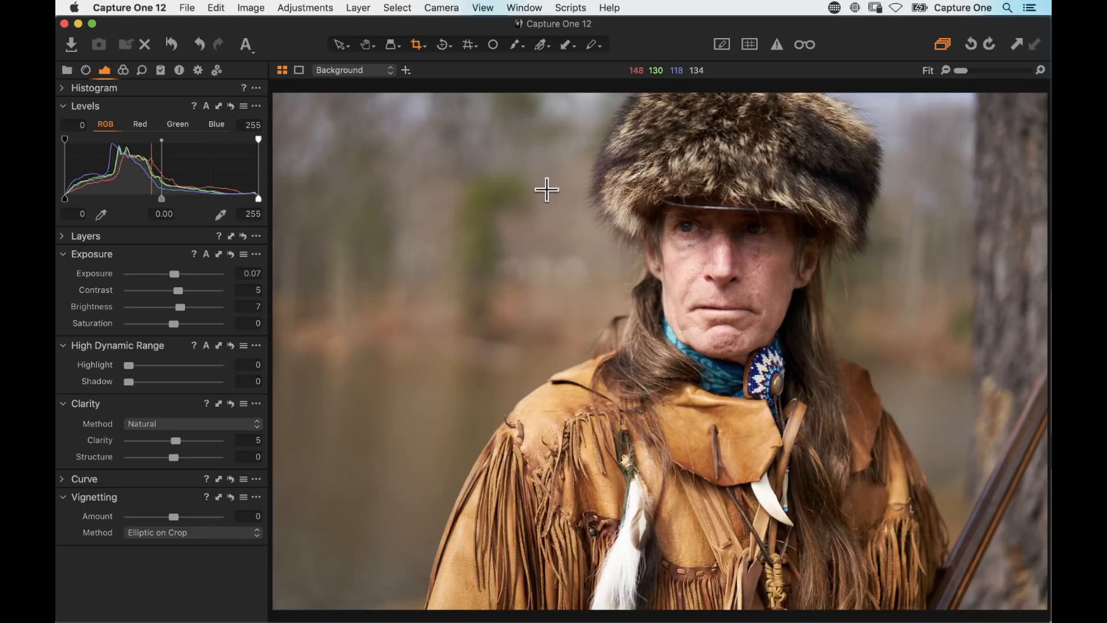
pyautogui.rightClick(528, 197)
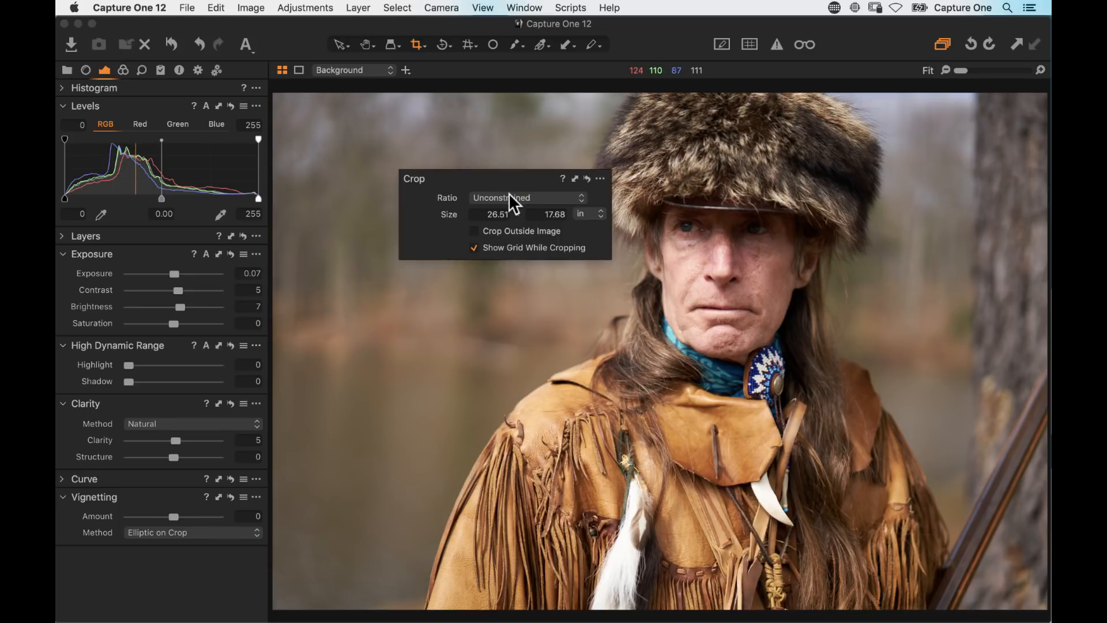
pyautogui.click(528, 198)
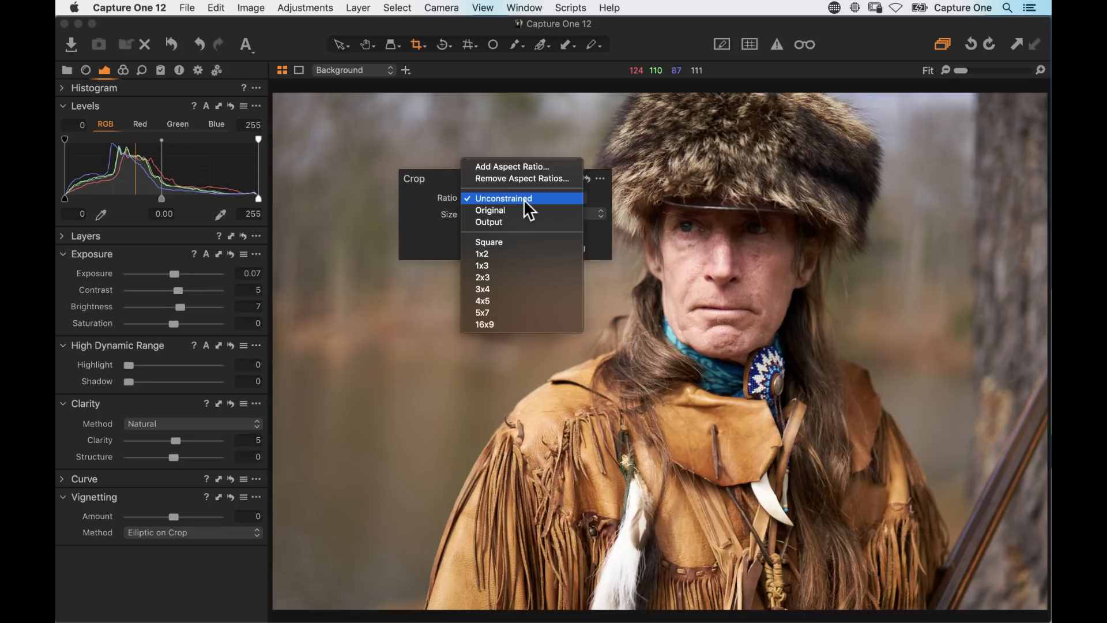
pyautogui.click(522, 243)
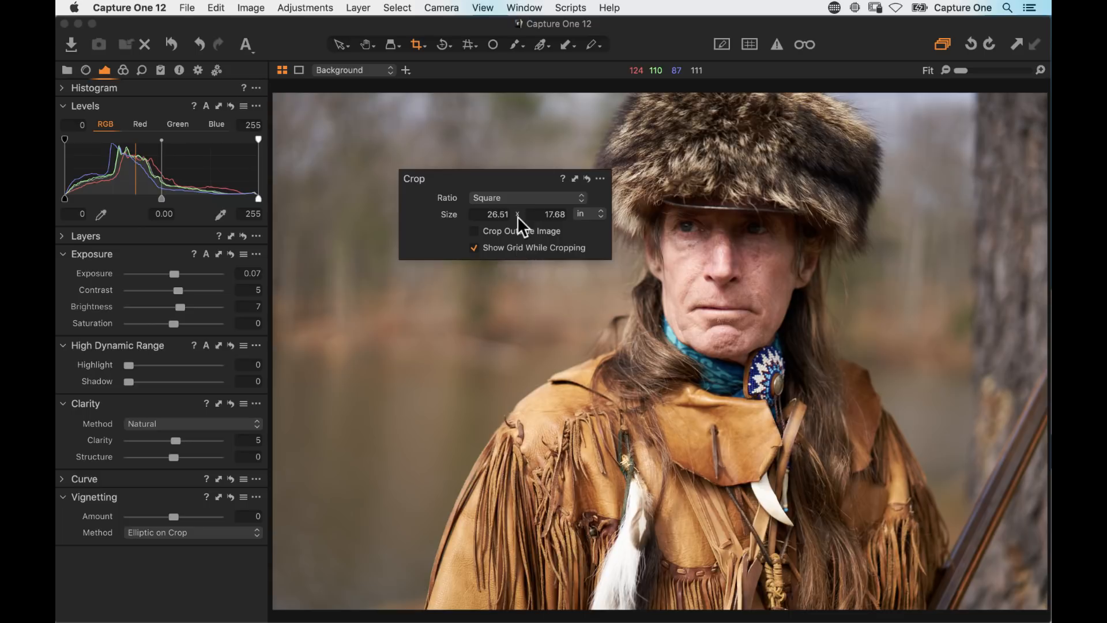
pyautogui.moveTo(462, 105); pyautogui.dragTo(980, 603)
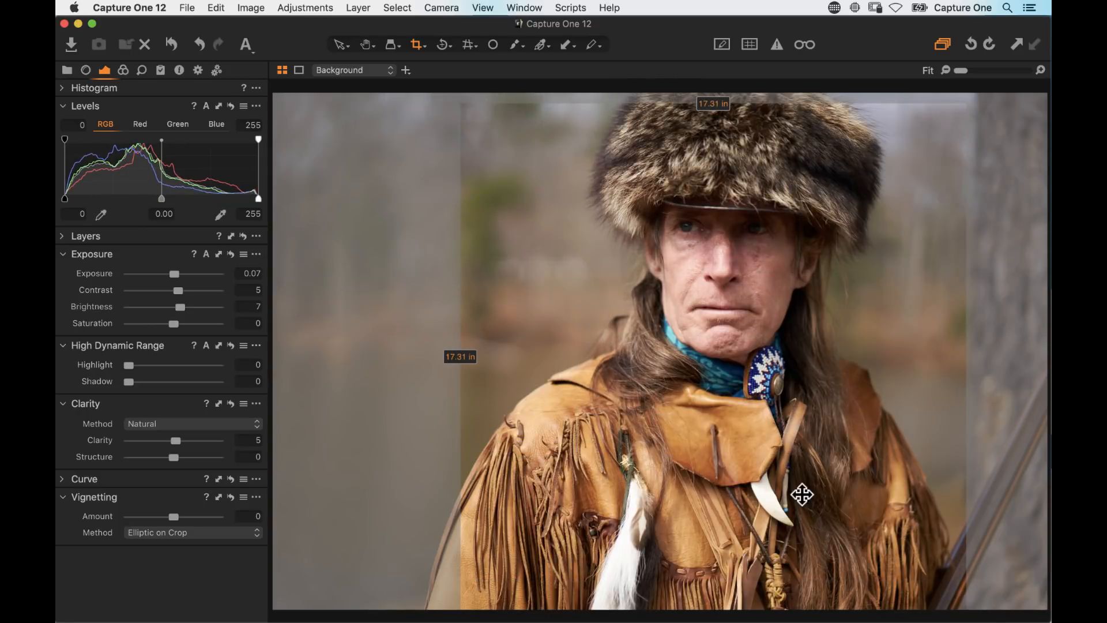
pyautogui.moveTo(795, 478); pyautogui.dragTo(807, 487)
pyautogui.press('h')
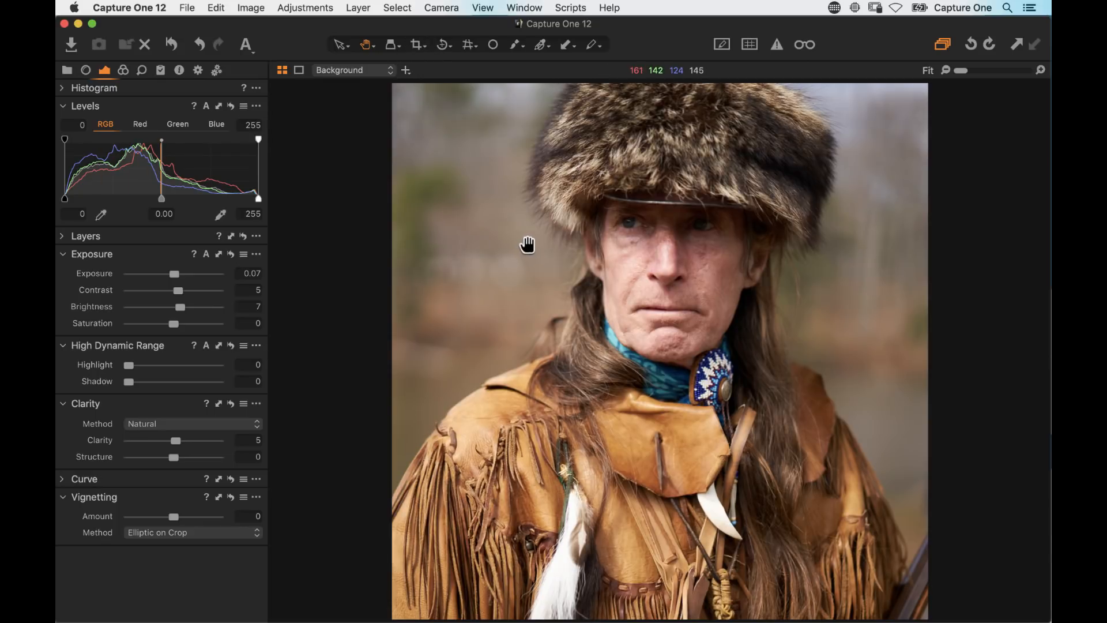
# Step: Zoom the cropped portrait to 100% beside the fur hat and face
pyautogui.doubleClick(546, 251)
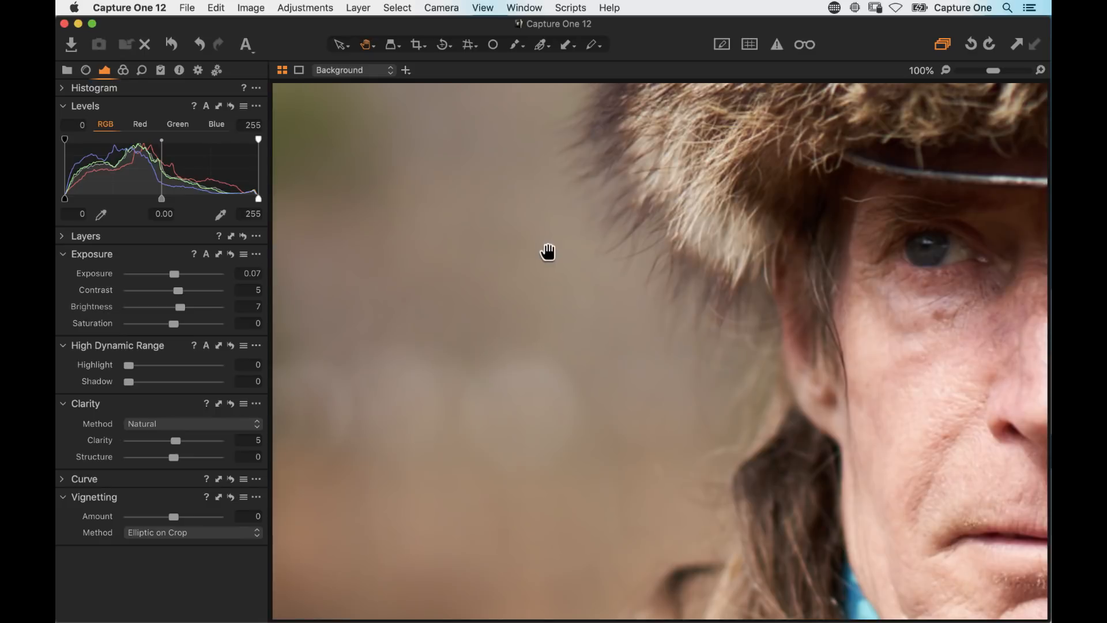
# Step: Reposition the crop slightly so the man sits a little further right in the square frame
pyautogui.moveTo(718, 244); pyautogui.dragTo(638, 249)
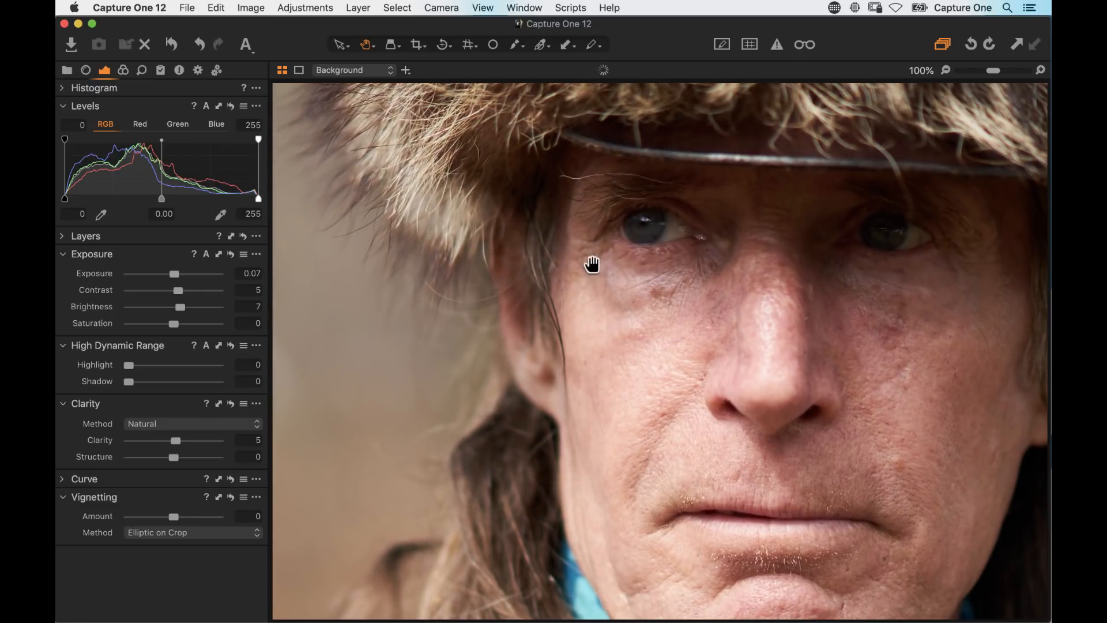
pyautogui.doubleClick(594, 268)
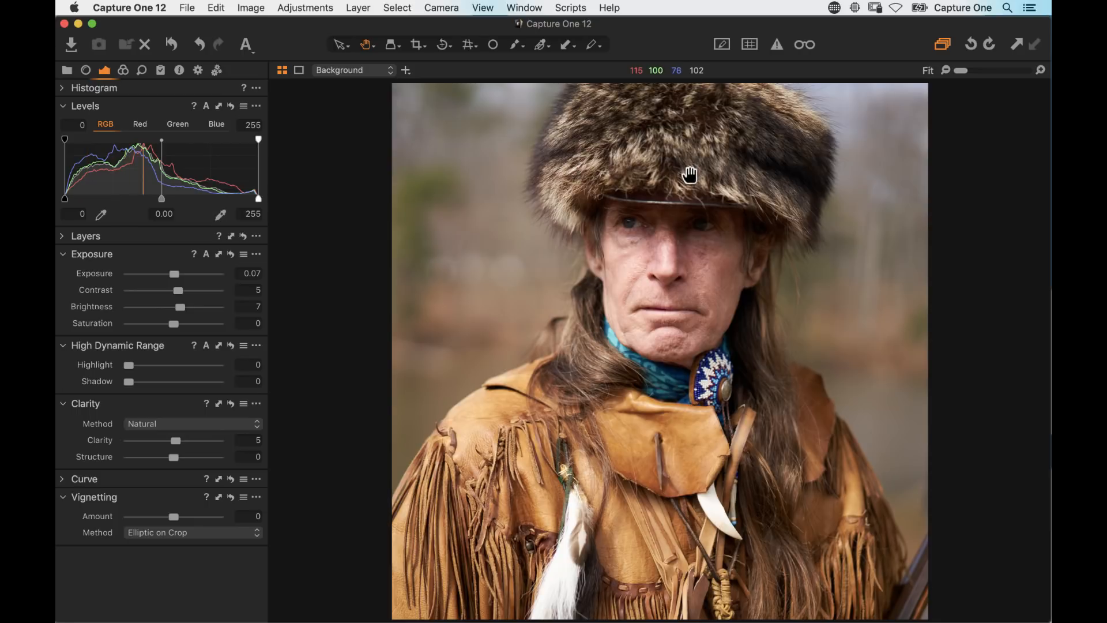
pyautogui.press('c')
pyautogui.press('h')
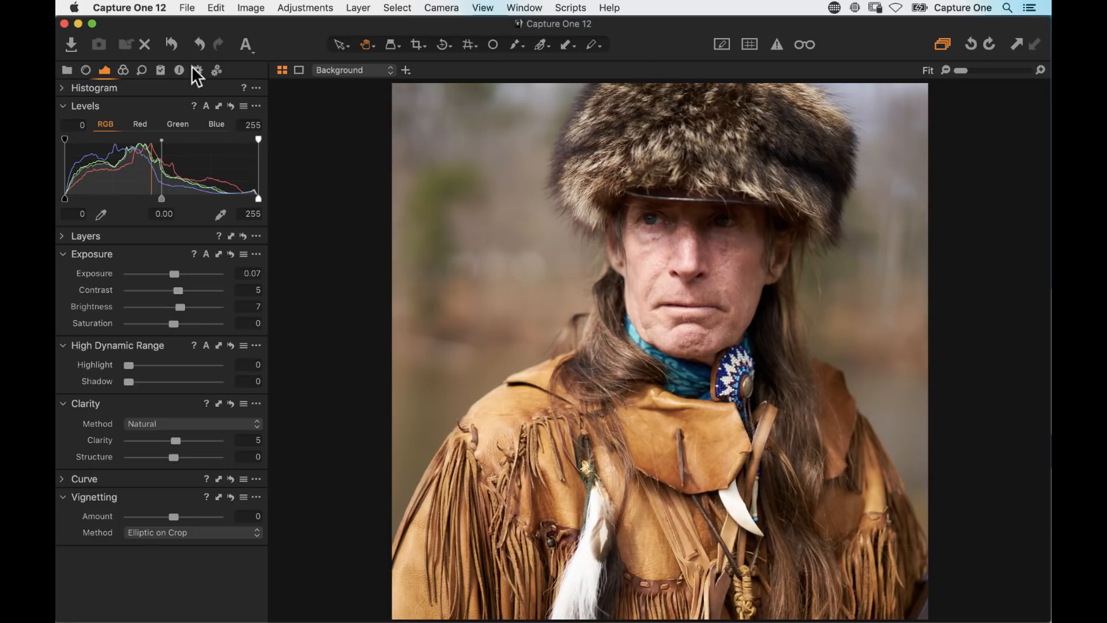
# Step: Convert the portrait to black and white with color sensitivity Red -16, Yellow -42, Cyan -11, Blue -20 and Magenta 0
pyautogui.click(123, 71)
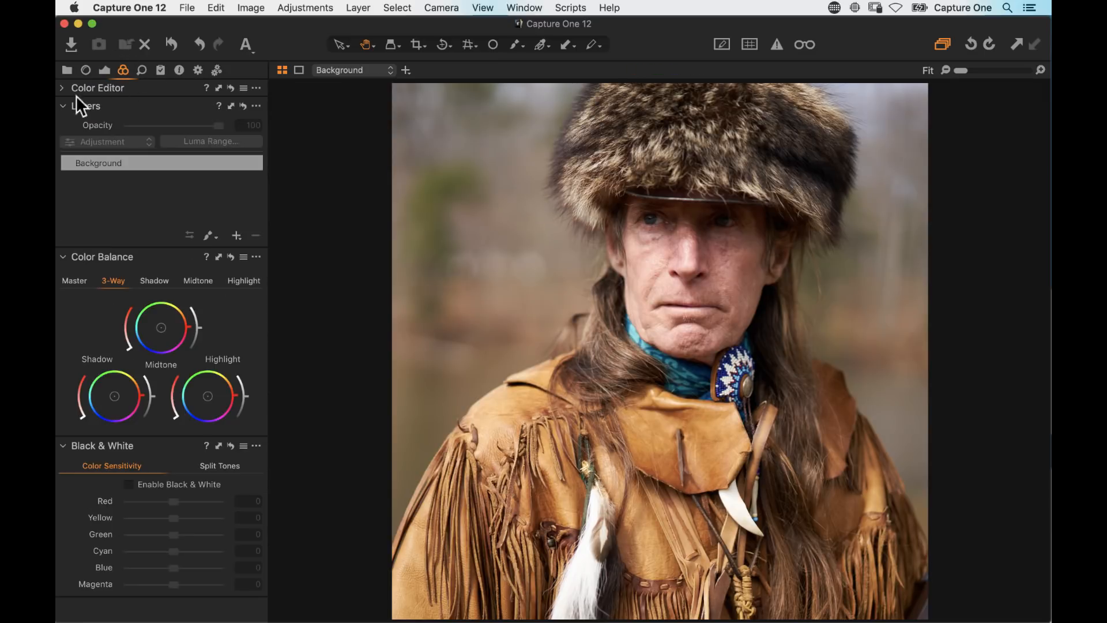
pyautogui.click(63, 103)
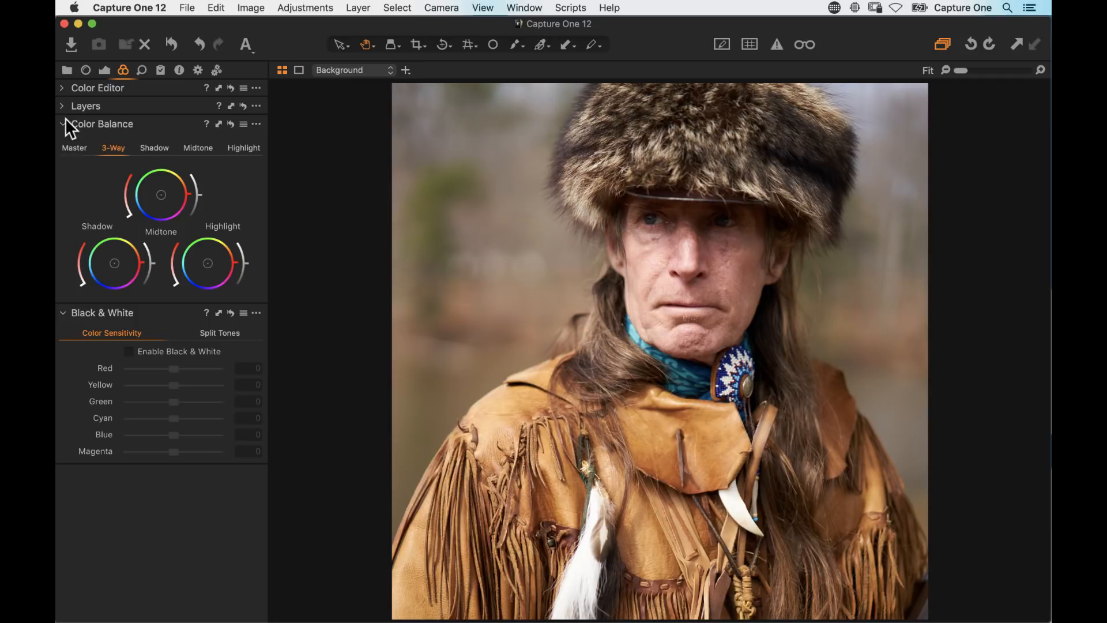
pyautogui.click(63, 123)
pyautogui.click(129, 181)
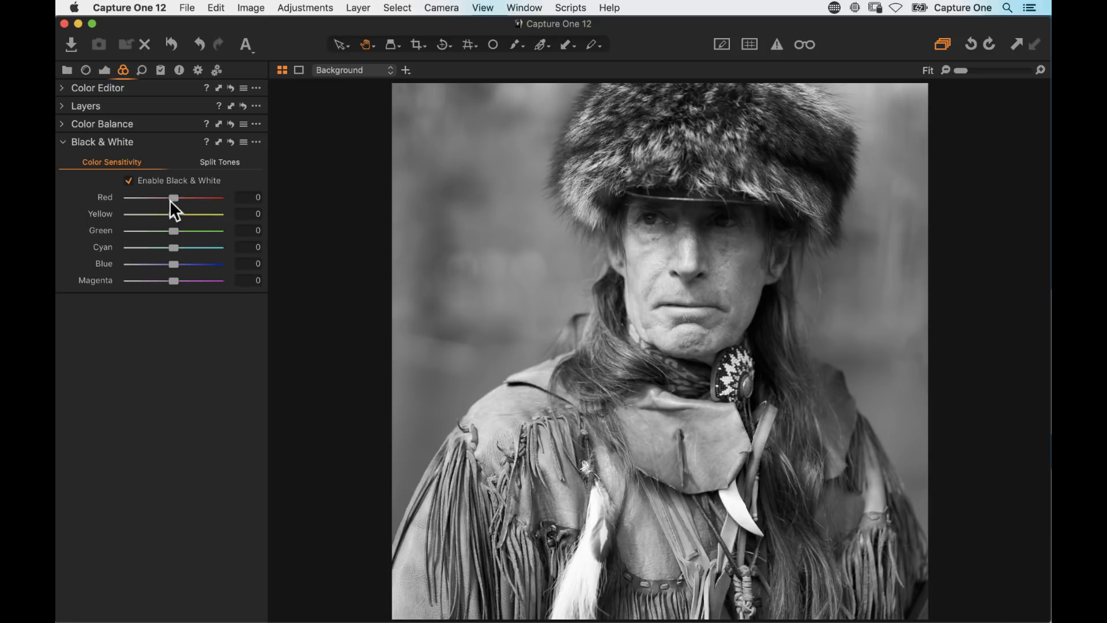
pyautogui.moveTo(173, 198); pyautogui.dragTo(163, 282)
pyautogui.doubleClick(185, 280)
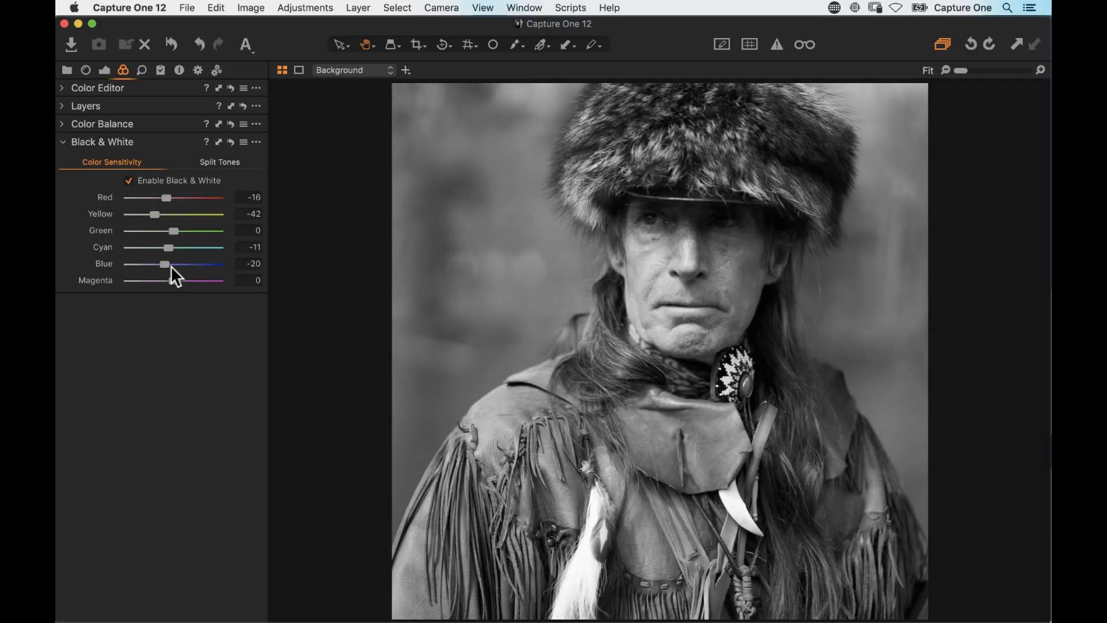
# Step: Collapse the Exposure, High Dynamic Range and Clarity tools and expand the Curve tool on its Luma curve
pyautogui.click(103, 70)
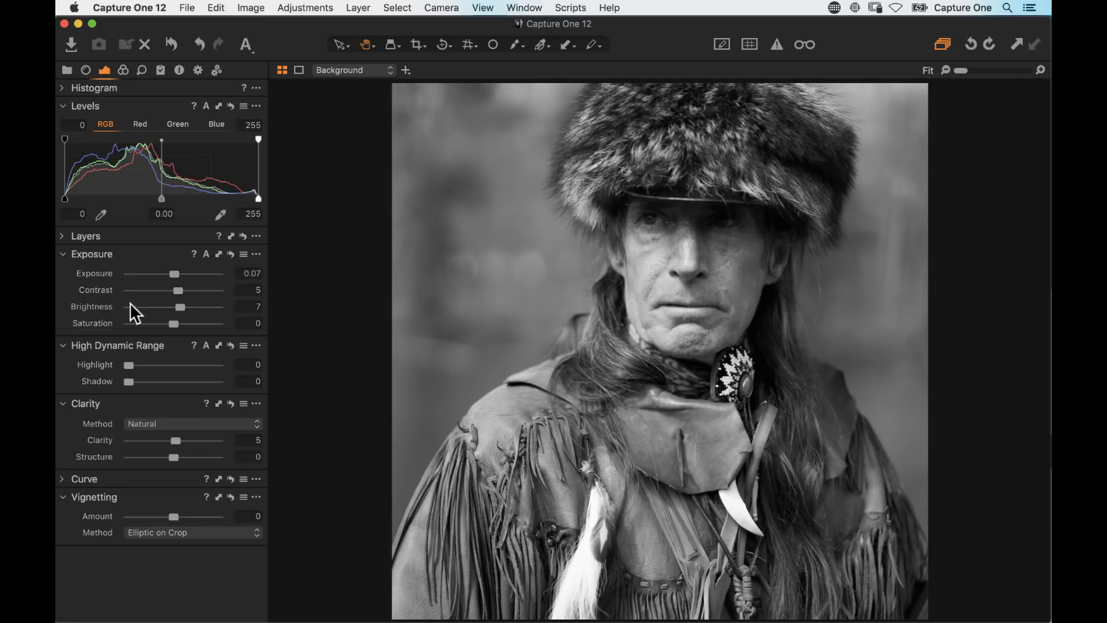
pyautogui.click(64, 254)
pyautogui.click(65, 272)
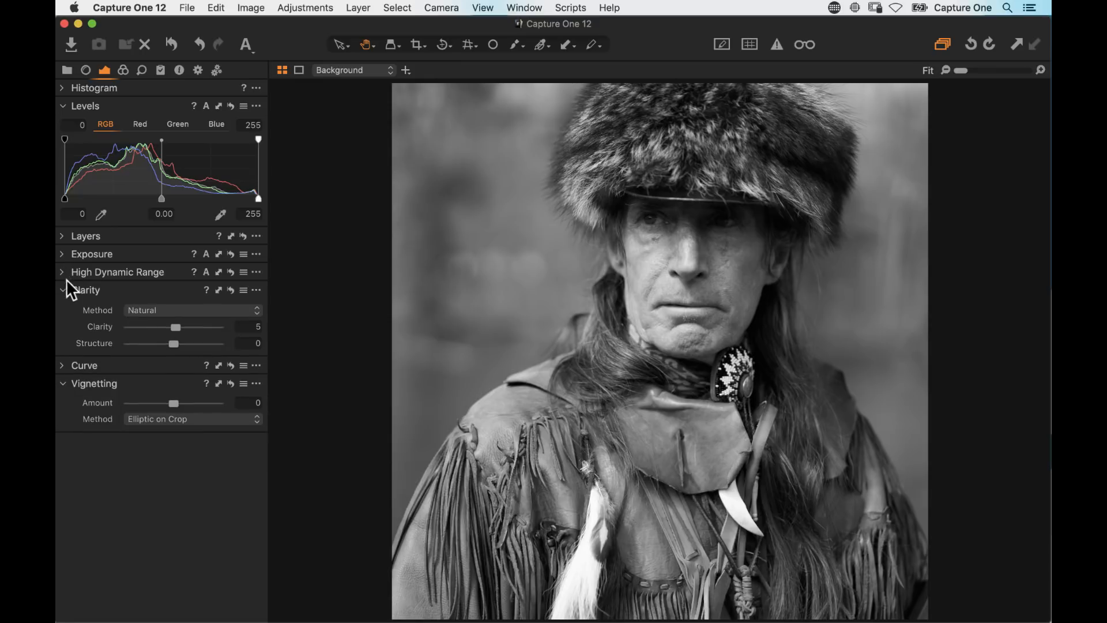
pyautogui.click(65, 290)
pyautogui.click(65, 308)
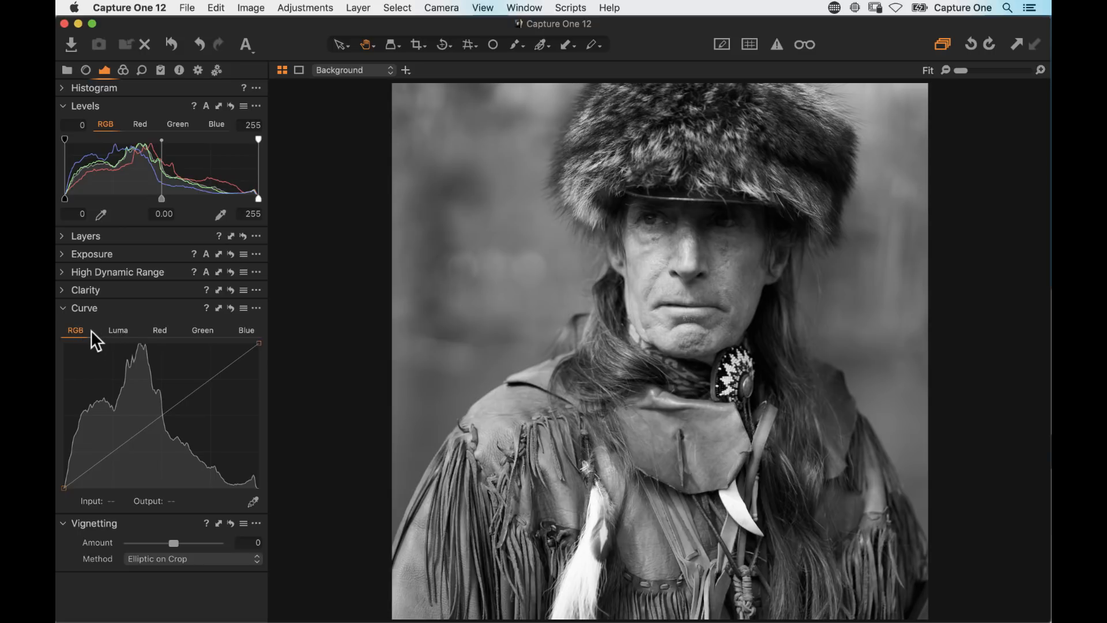
pyautogui.click(121, 333)
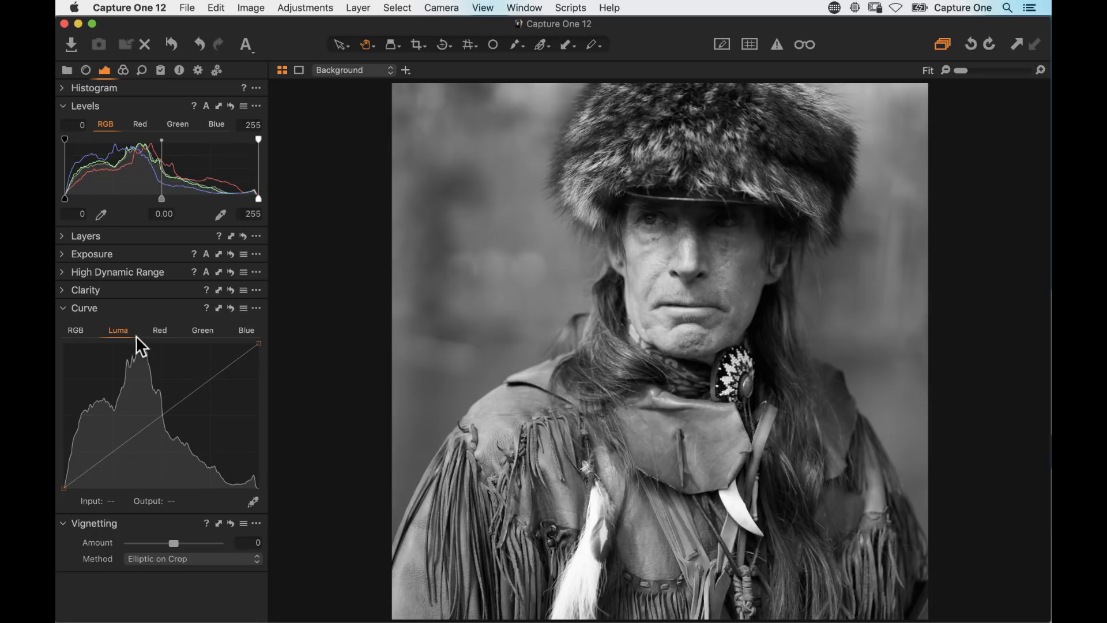
pyautogui.click(82, 330)
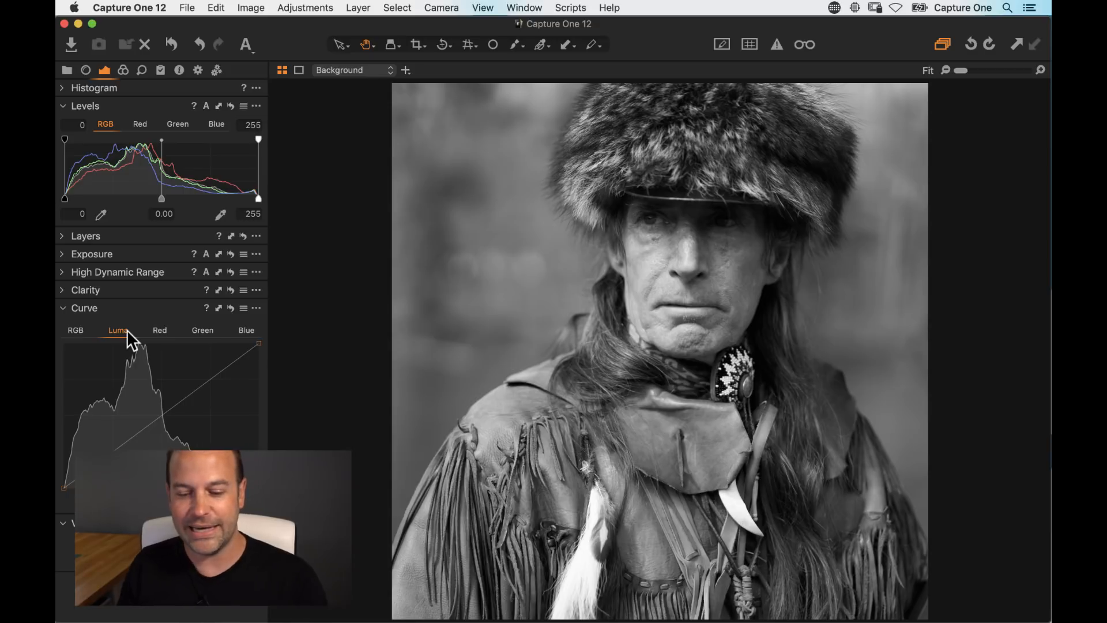
pyautogui.press('super+Tab')
pyautogui.press('super+Tab')
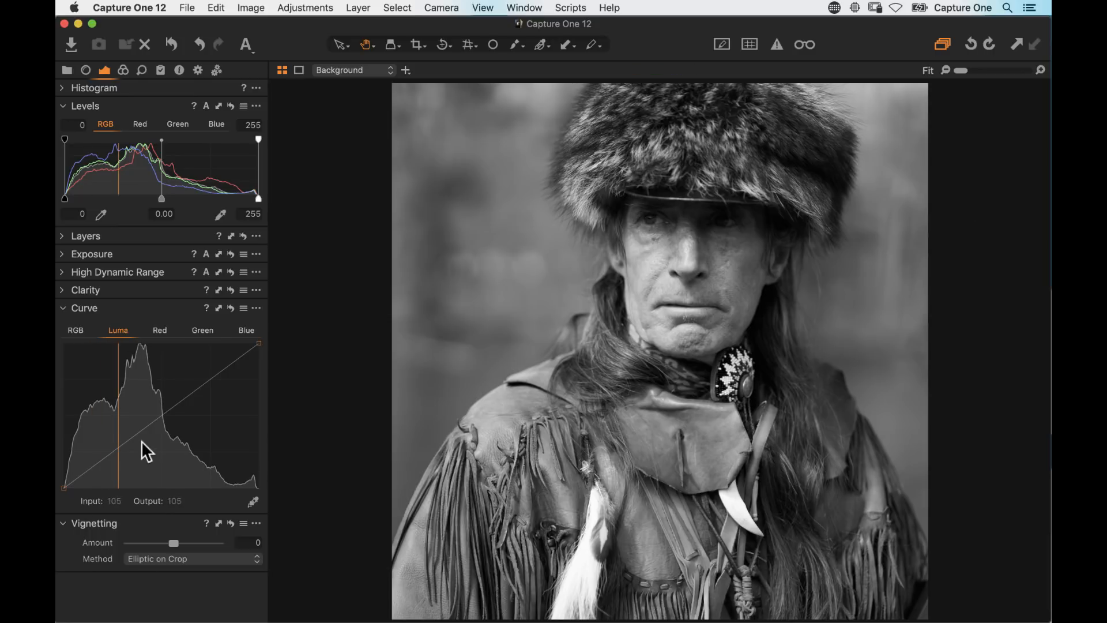
# Step: Shape the Luma curve with shadow, midtone and highlight points, darkening the shadows and midtones slightly, and compare before and after
pyautogui.click(161, 419)
pyautogui.click(161, 421)
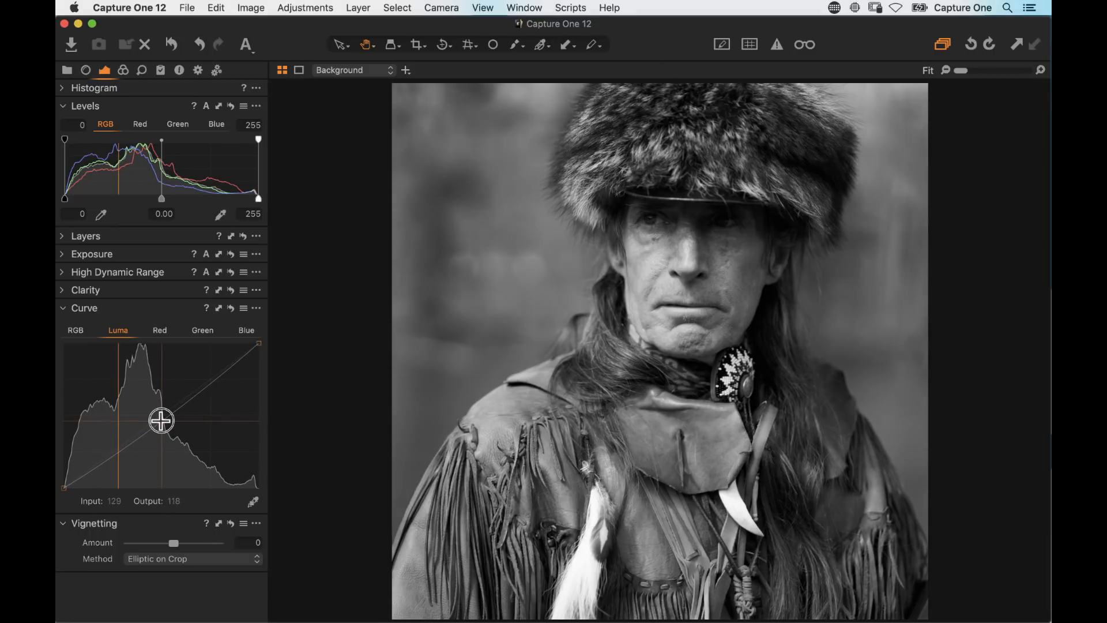
pyautogui.moveTo(93, 467); pyautogui.dragTo(88, 471)
pyautogui.moveTo(223, 369); pyautogui.dragTo(234, 361)
pyautogui.moveTo(90, 473); pyautogui.dragTo(91, 473)
pyautogui.moveTo(160, 420); pyautogui.dragTo(163, 423)
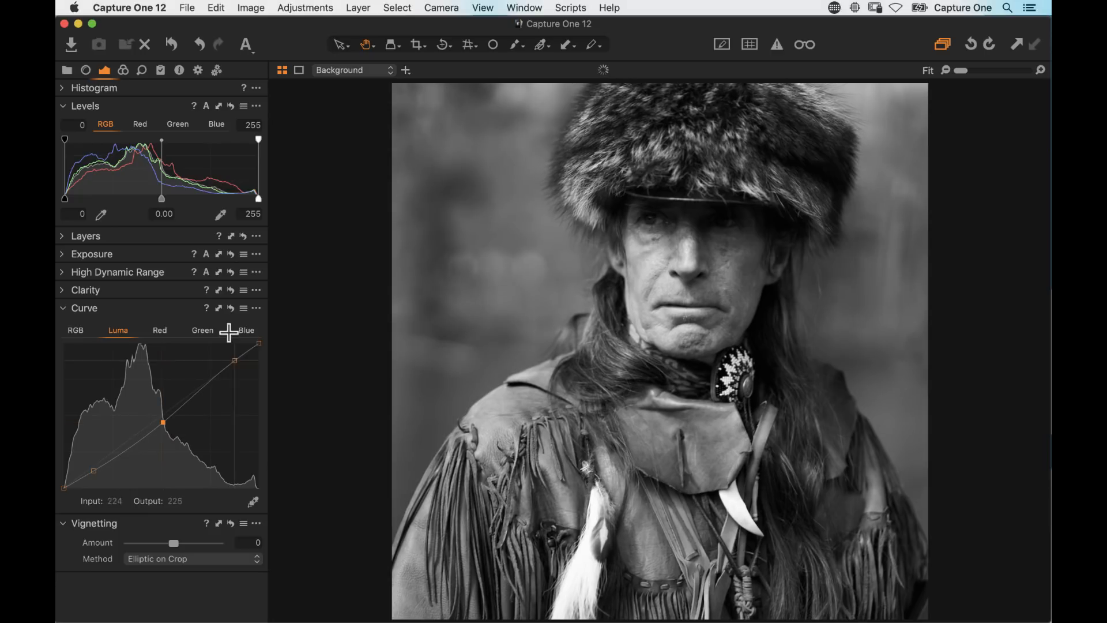
pyautogui.moveTo(233, 310); pyautogui.dragTo(234, 312)
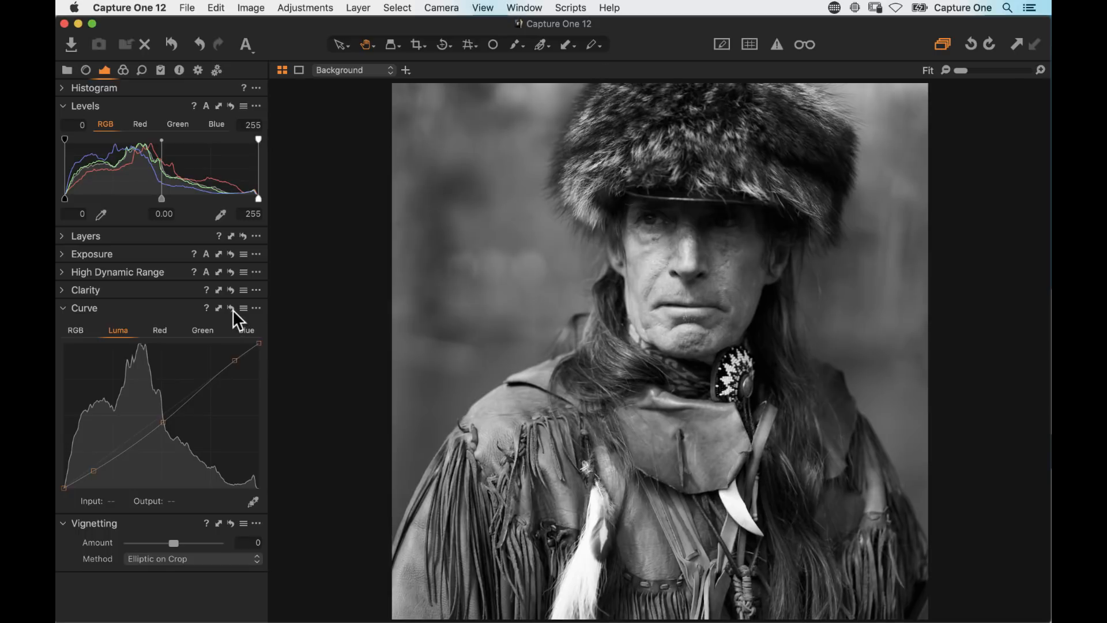
# Step: Collapse the Curve tool, expand Histogram and Layers, and add a new filled layer
pyautogui.click(64, 310)
pyautogui.click(64, 301)
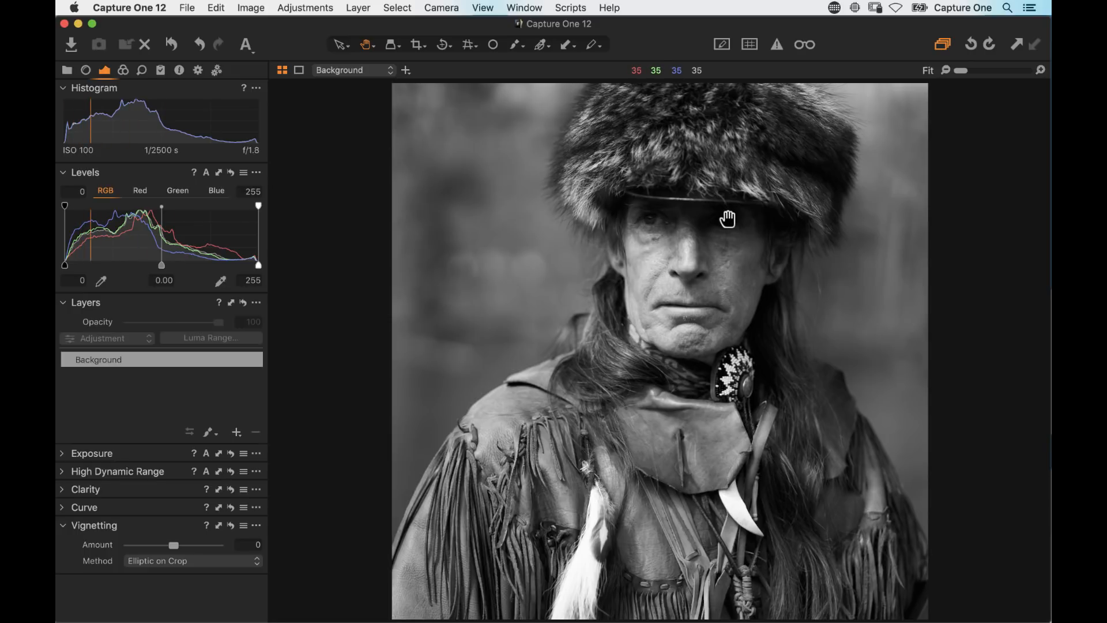
pyautogui.click(237, 432)
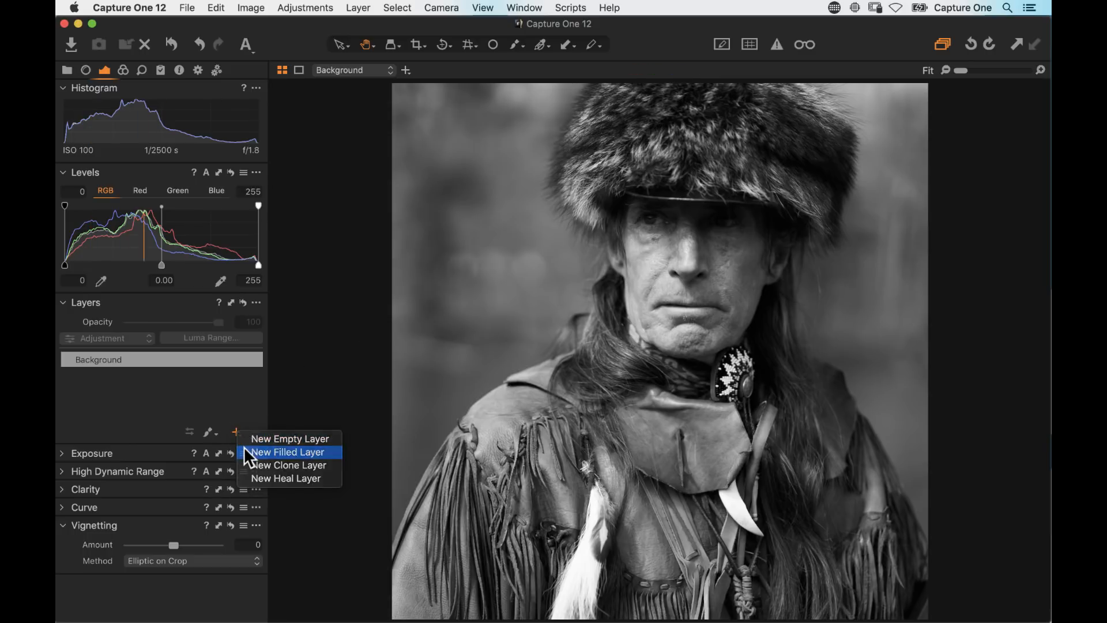
pyautogui.click(248, 453)
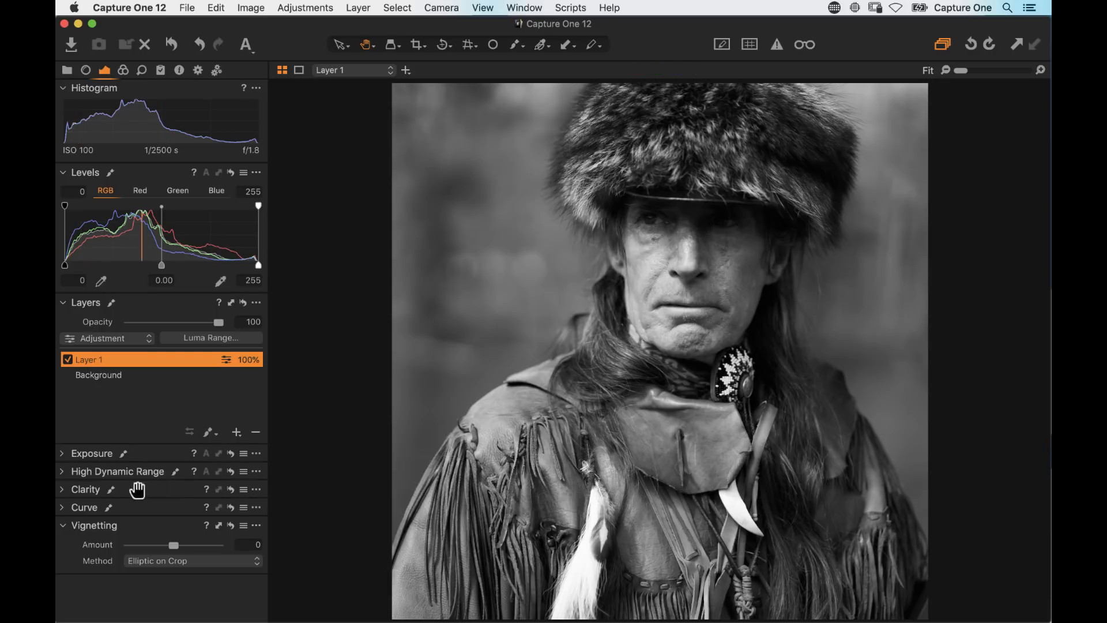
# Step: Set the High Dynamic Range Shadow to 57 on Layer 1 and check the face up close
pyautogui.click(60, 471)
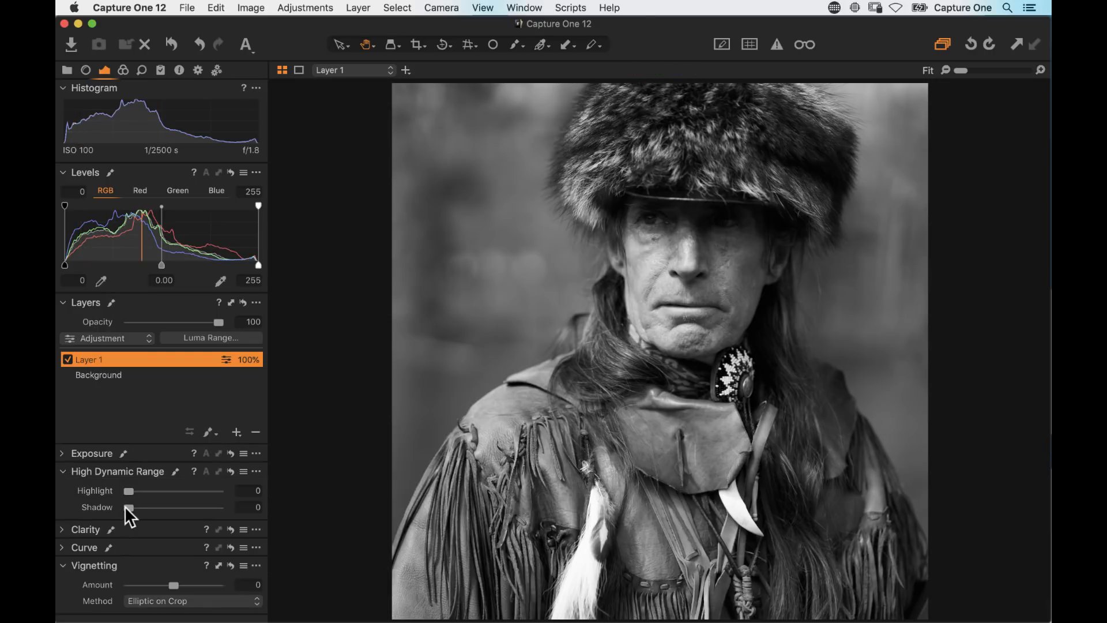
pyautogui.moveTo(126, 506); pyautogui.dragTo(160, 507)
pyautogui.press('super+plus')
pyautogui.press('super+plus')
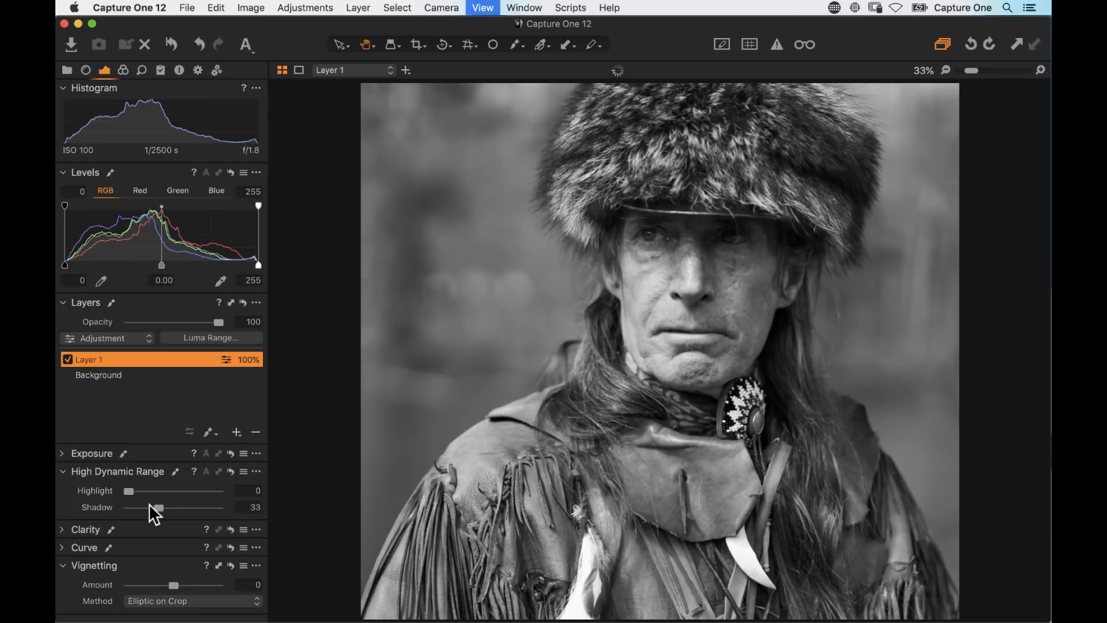
pyautogui.moveTo(156, 510); pyautogui.dragTo(176, 510)
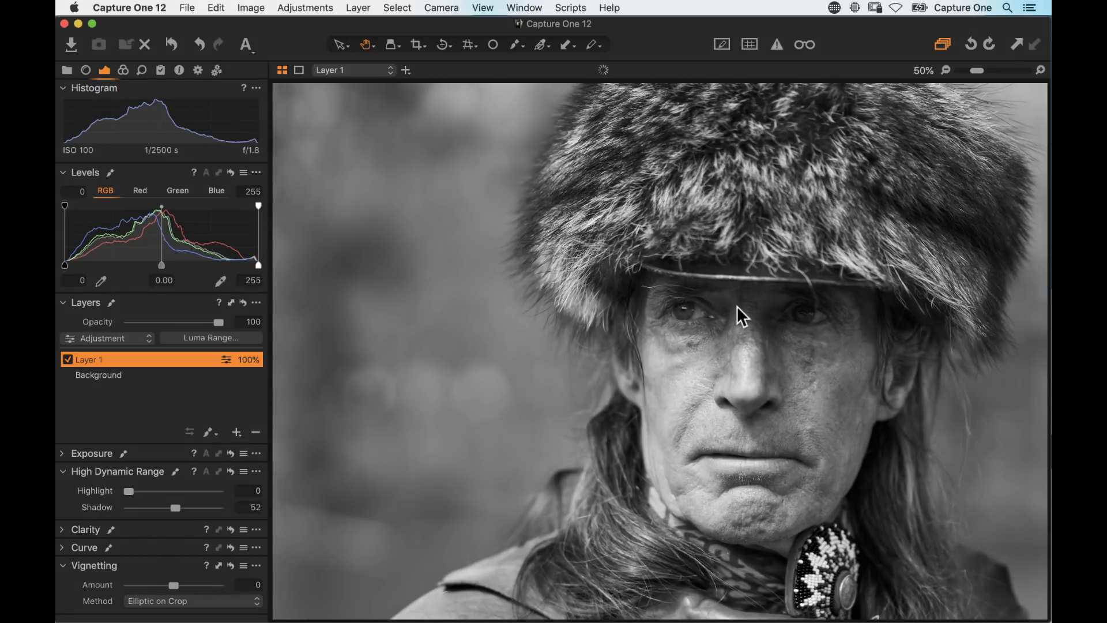
pyautogui.moveTo(176, 508); pyautogui.dragTo(177, 508)
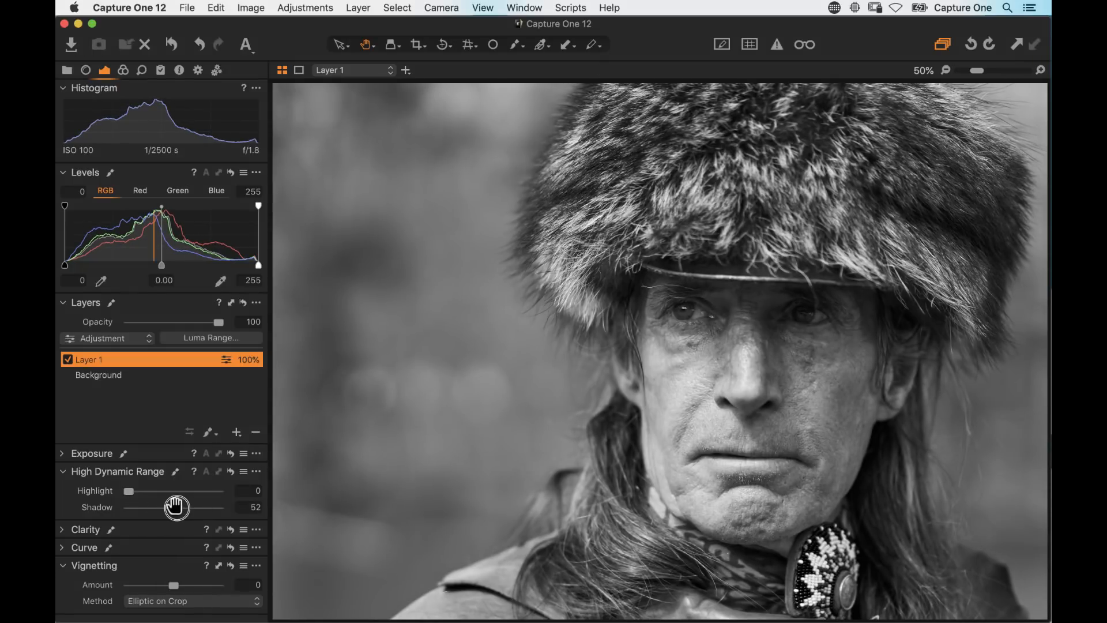
pyautogui.doubleClick(97, 507)
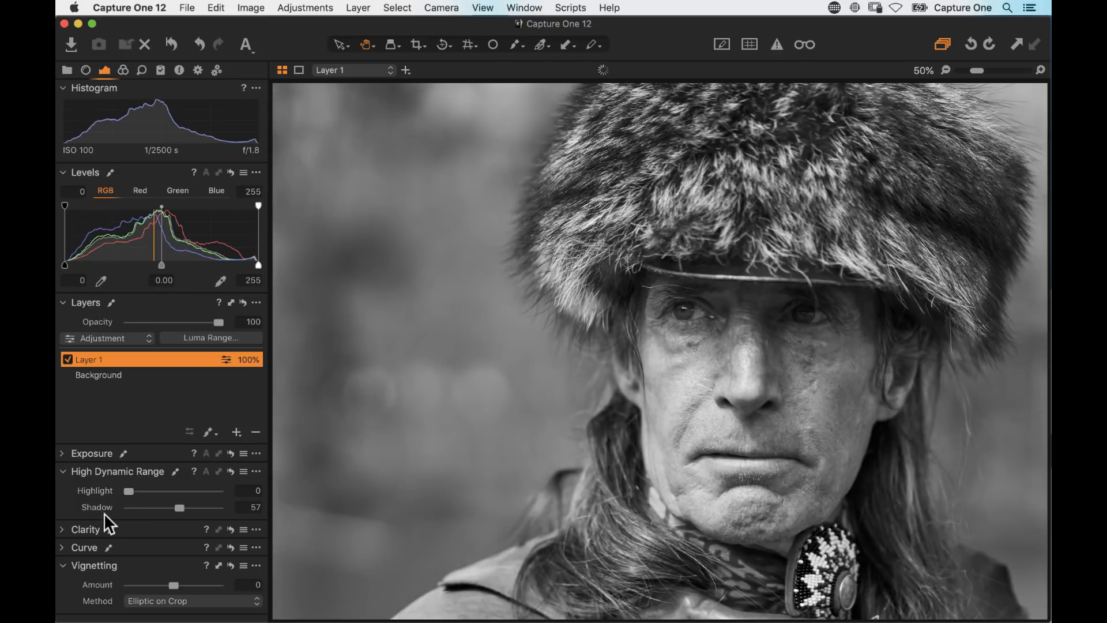
pyautogui.doubleClick(103, 507)
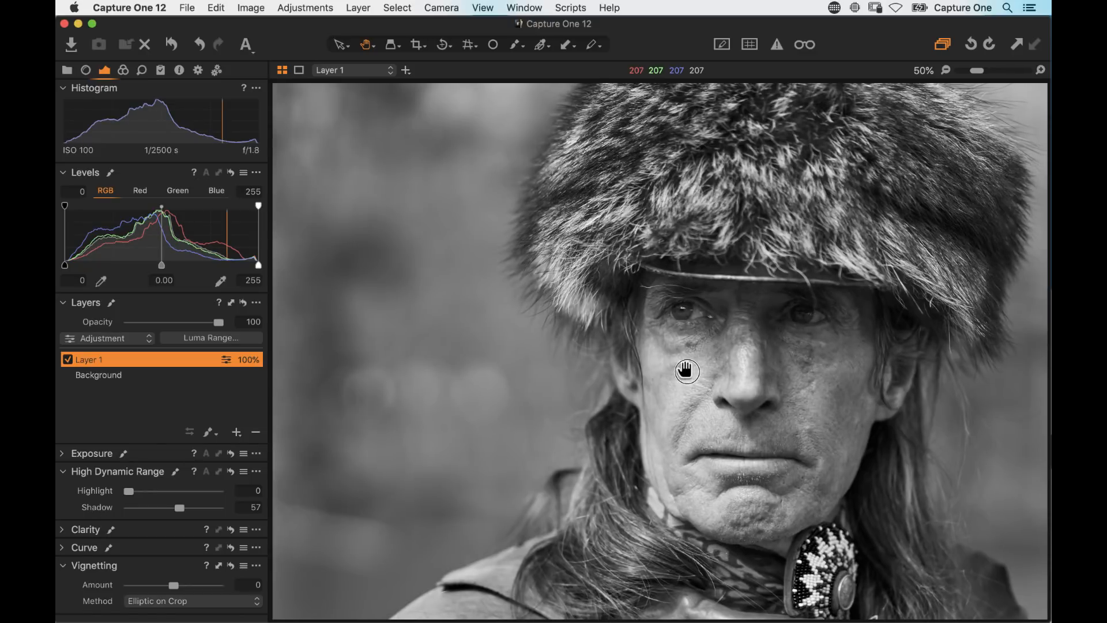
pyautogui.click(687, 371)
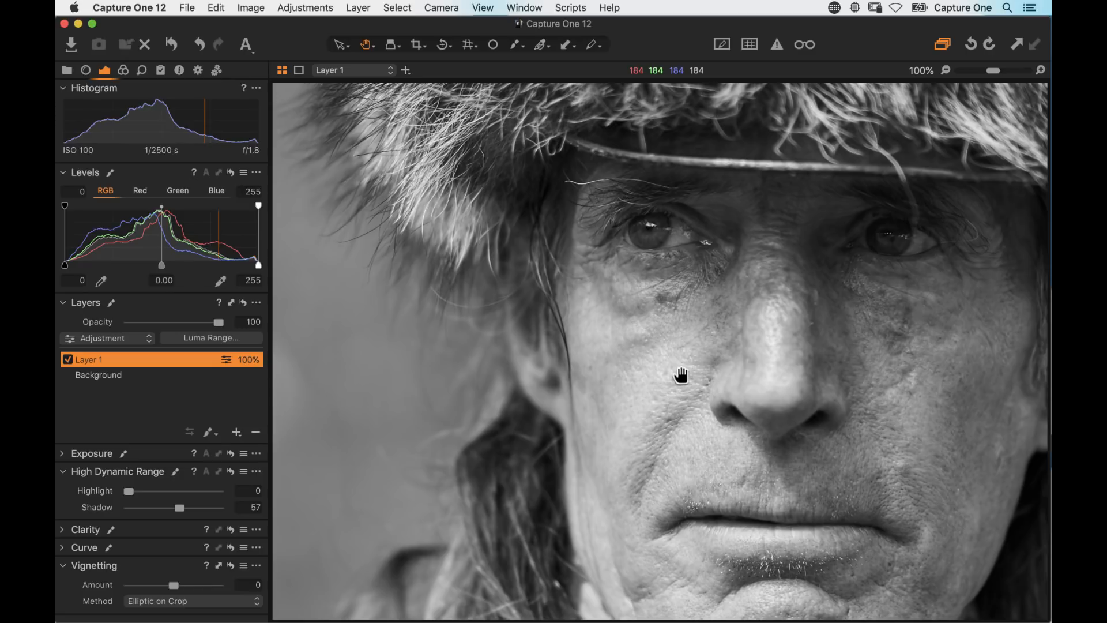
pyautogui.click(651, 392)
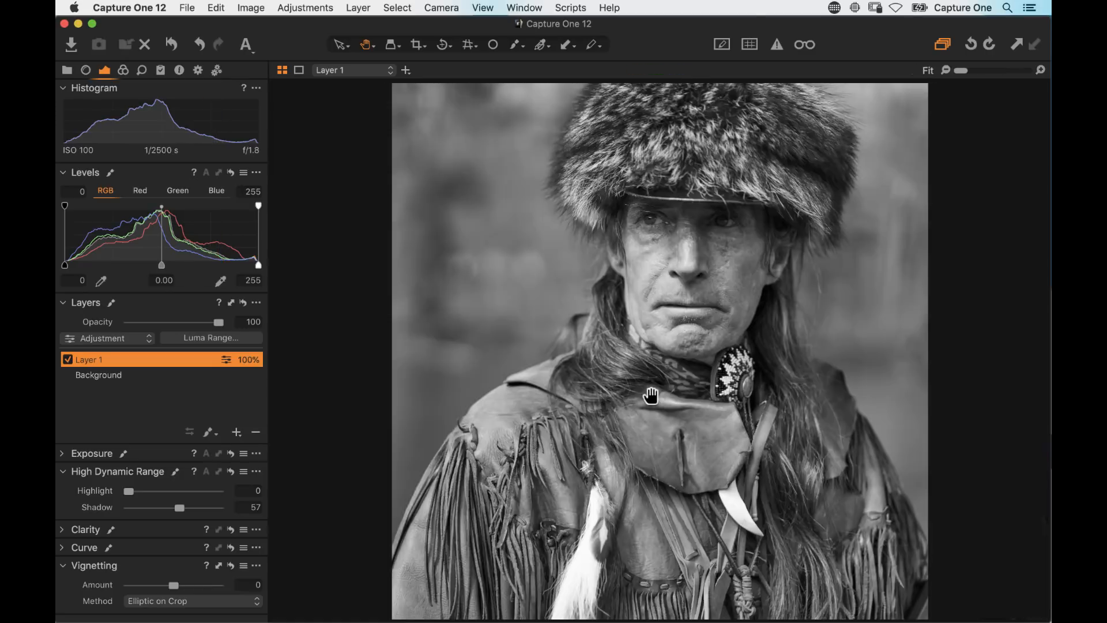
# Step: Clear Layer 1's mask and set the mask brush size to 300
pyautogui.rightClick(146, 359)
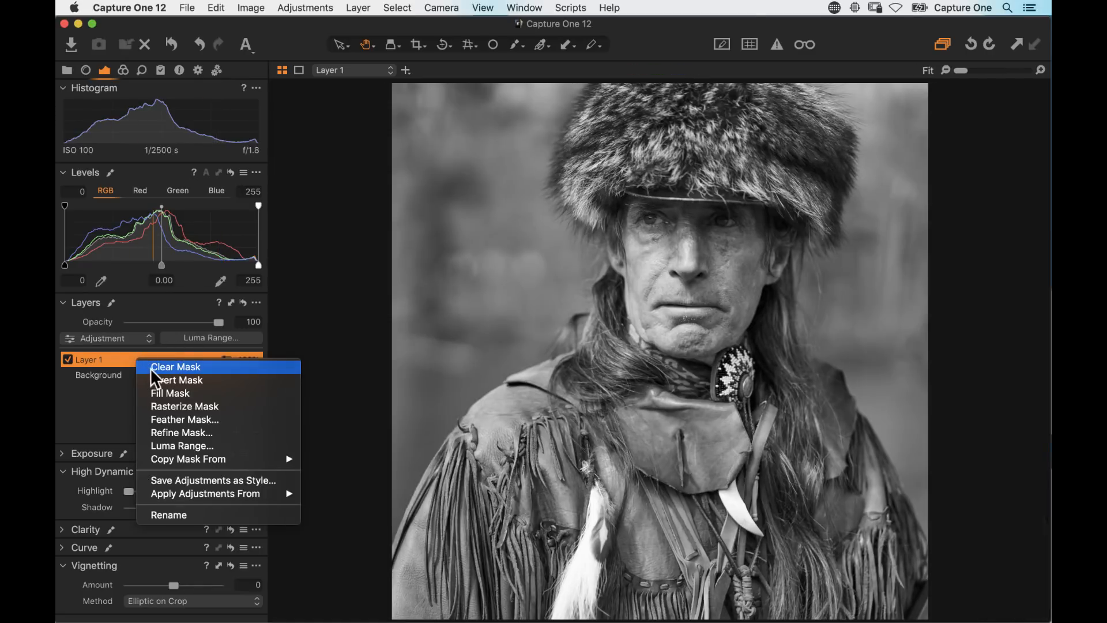
pyautogui.click(150, 368)
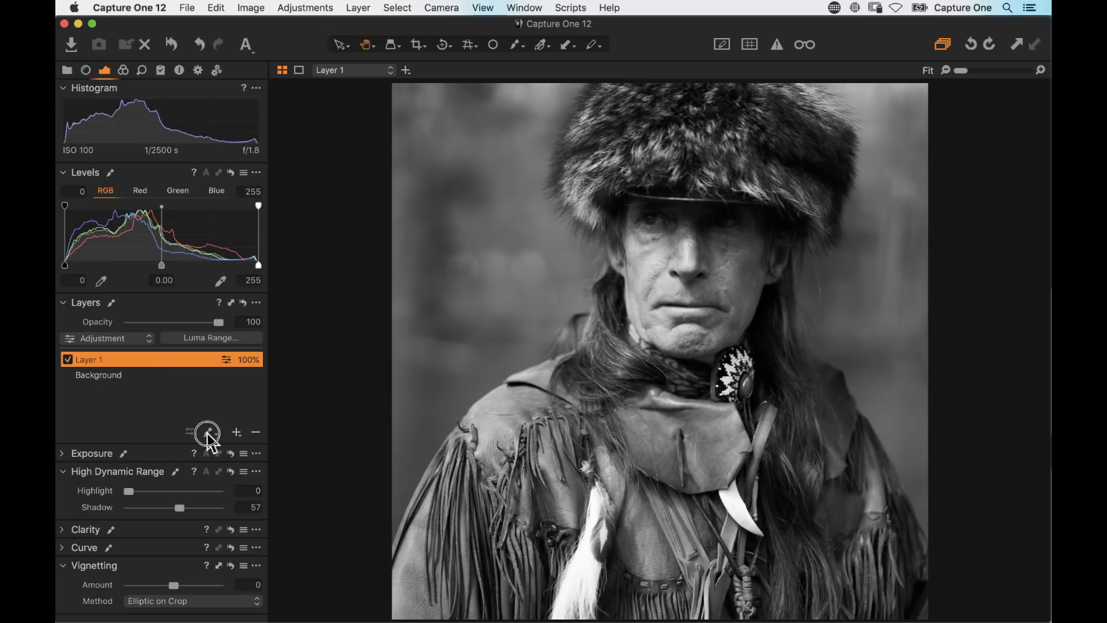
pyautogui.rightClick(795, 237)
pyautogui.moveTo(796, 237); pyautogui.dragTo(784, 236)
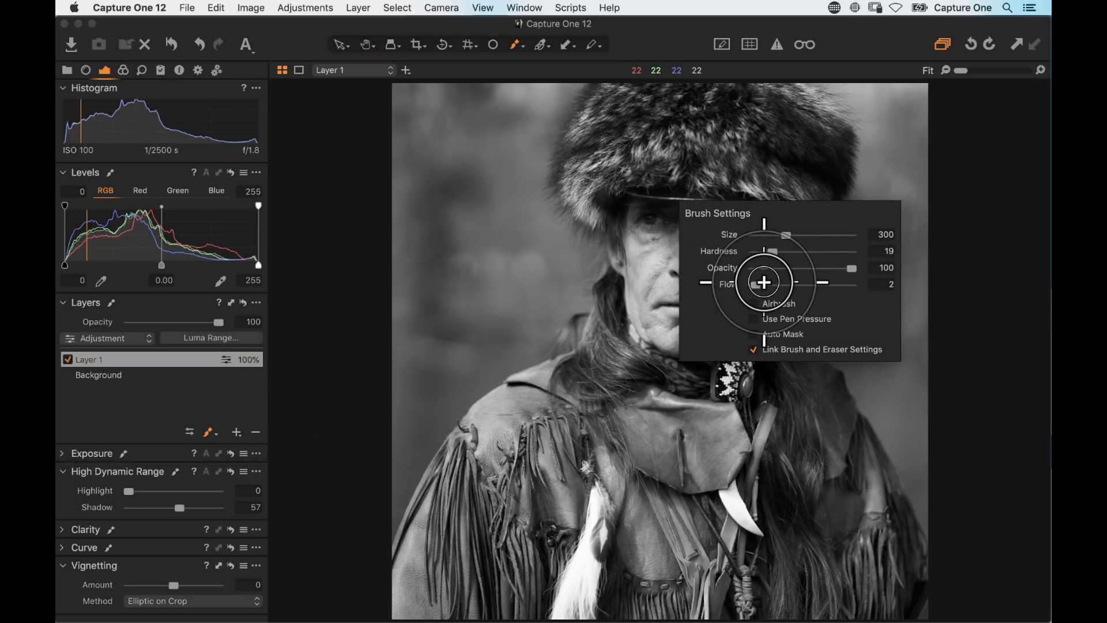
pyautogui.click(727, 147)
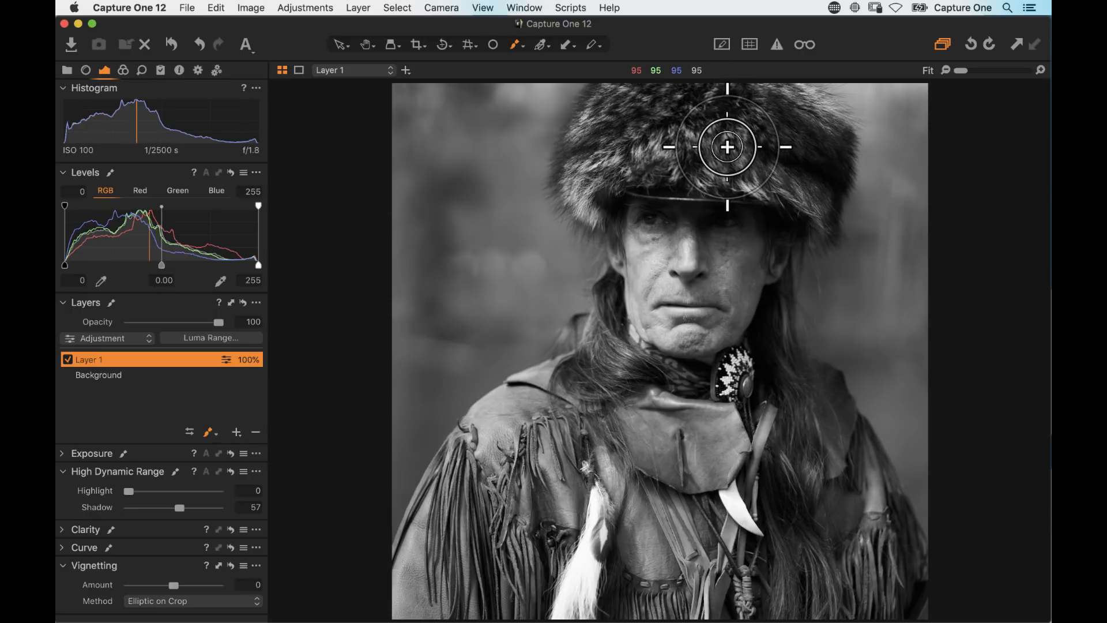
# Step: Paint Layer 1's mask over the shaded eye area and the jacket's shoulder, comparing the image with the layer off and on
pyautogui.scroll(3, 728, 147)
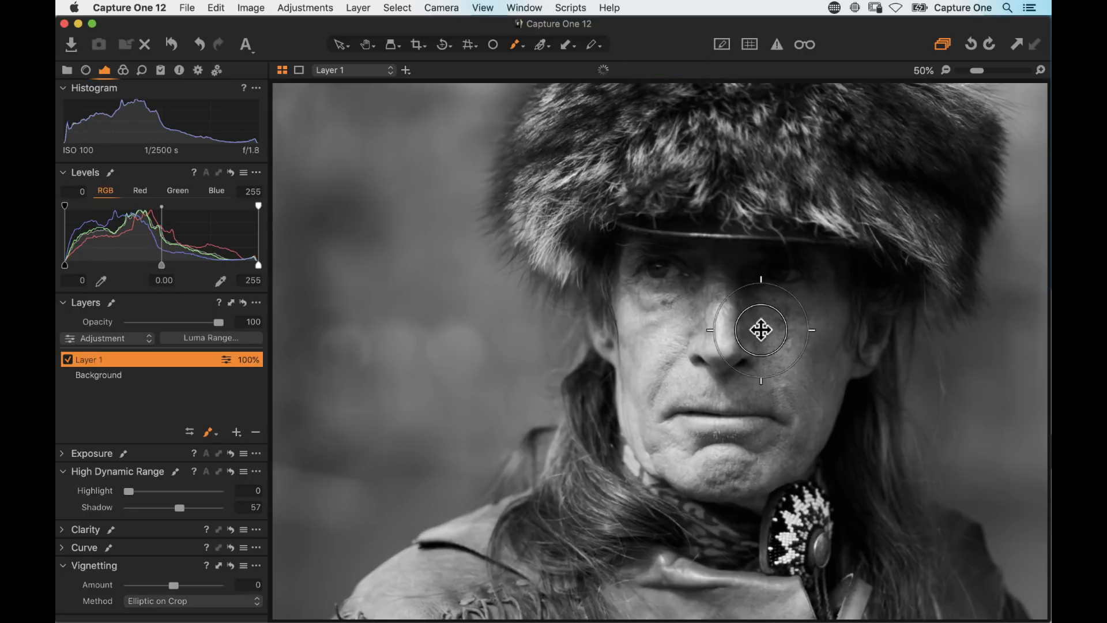
pyautogui.moveTo(736, 259)
pyautogui.mouseDown()
pyautogui.moveTo(798, 284)
pyautogui.moveTo(706, 259)
pyautogui.moveTo(797, 260)
pyautogui.moveTo(790, 283)
pyautogui.moveTo(718, 269)
pyautogui.moveTo(828, 285)
pyautogui.moveTo(704, 267)
pyautogui.moveTo(771, 275)
pyautogui.mouseUp()
pyautogui.moveTo(519, 600); pyautogui.dragTo(454, 533)
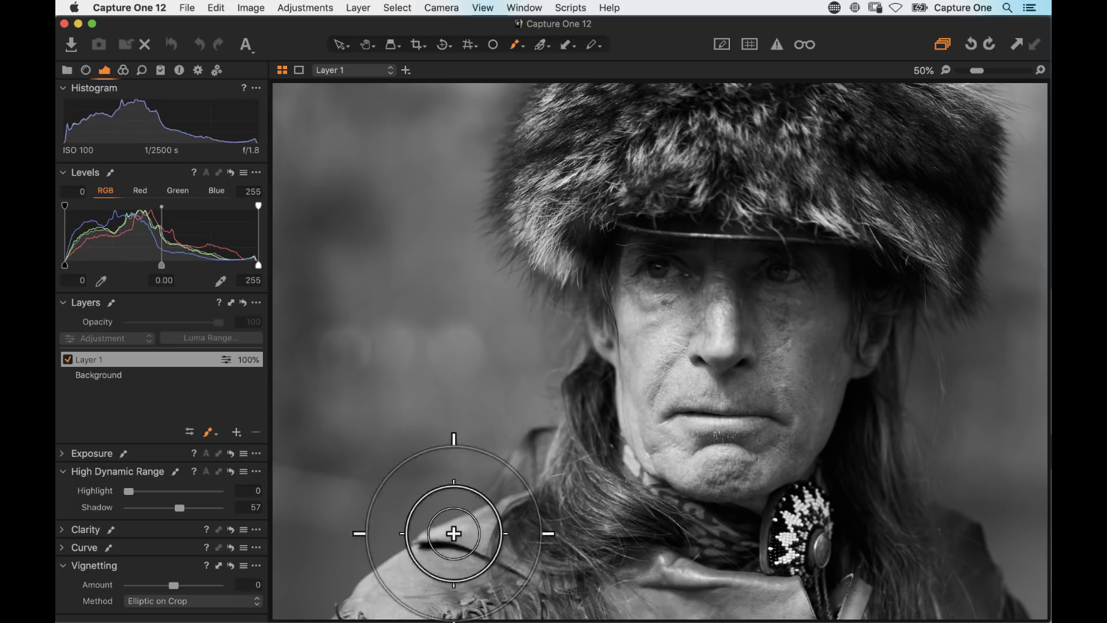
pyautogui.click(67, 359)
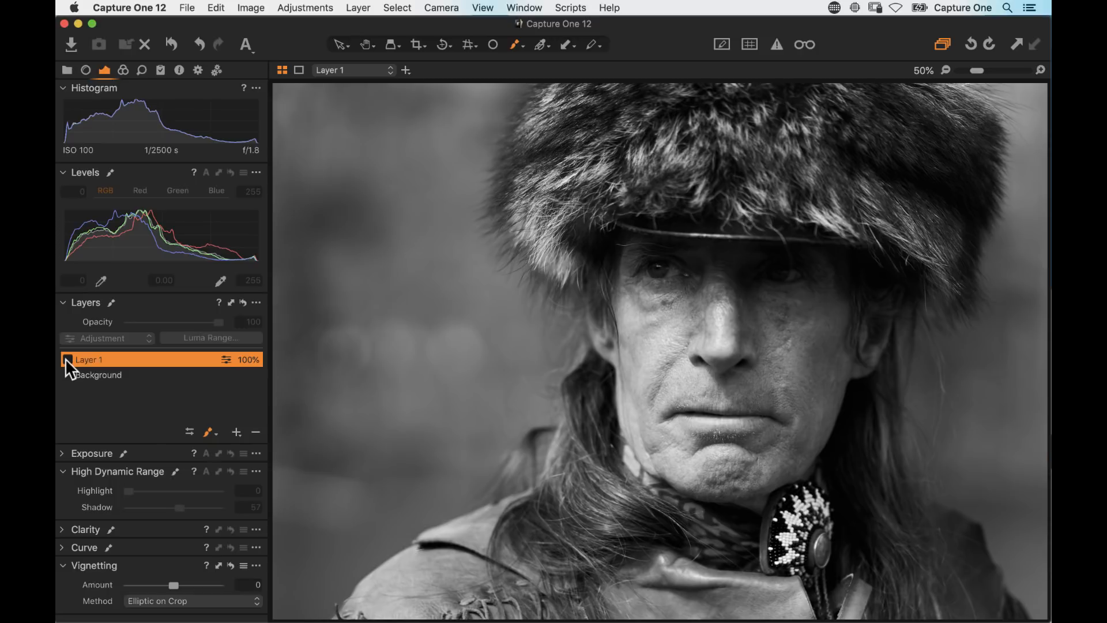
pyautogui.click(67, 359)
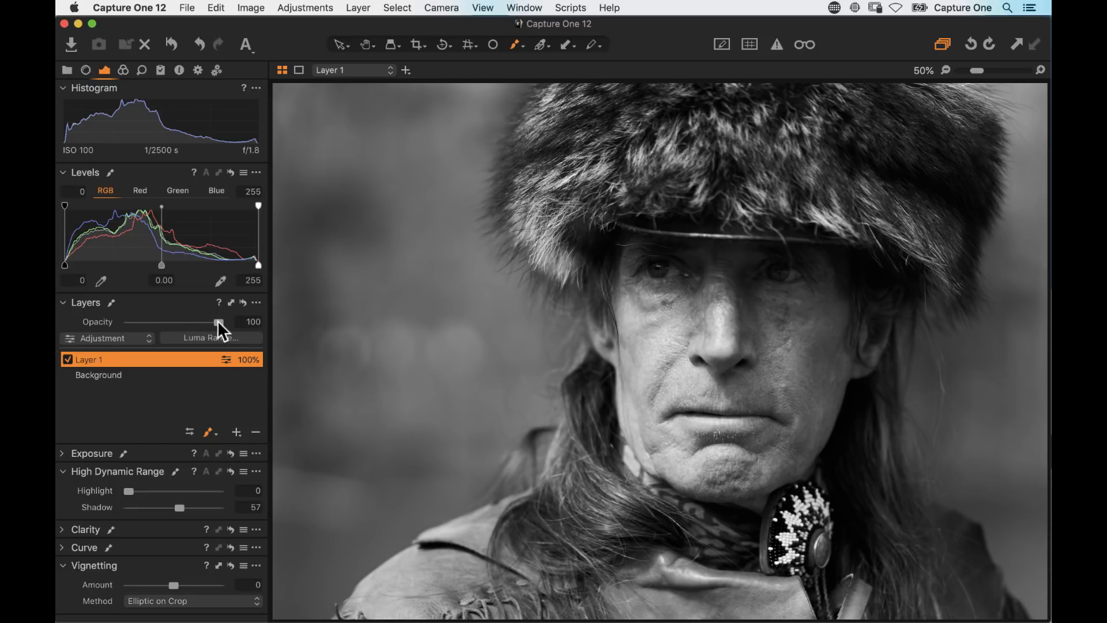
# Step: Lower Layer 1's opacity to 81 and check the layer's effect and its mask on the whole image
pyautogui.moveTo(219, 321); pyautogui.dragTo(202, 321)
pyautogui.click(619, 334)
pyautogui.click(627, 336)
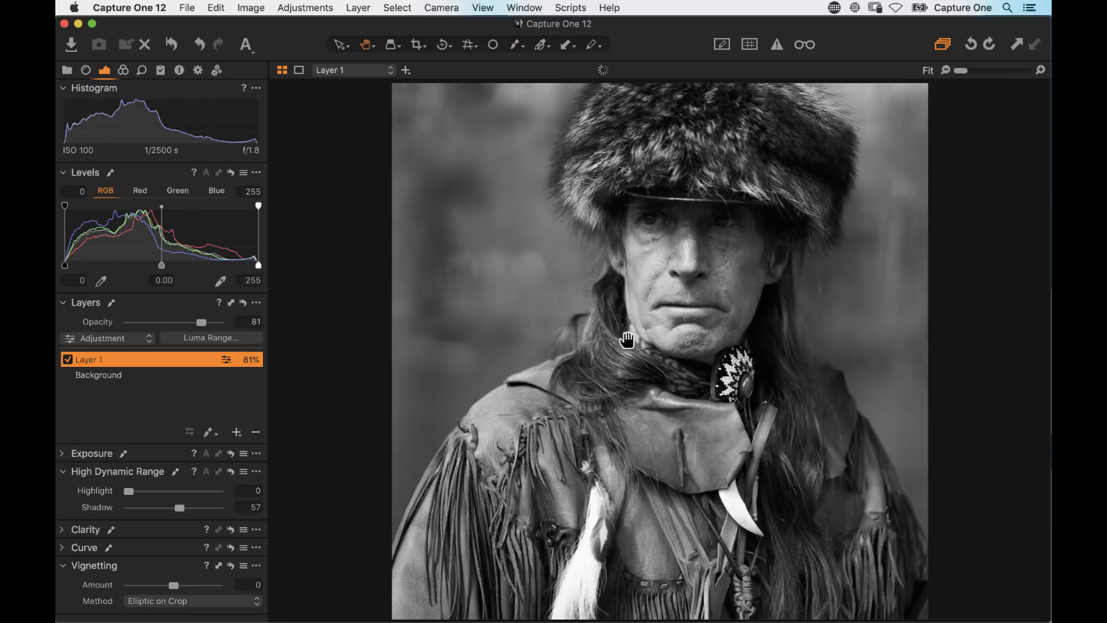
pyautogui.click(66, 359)
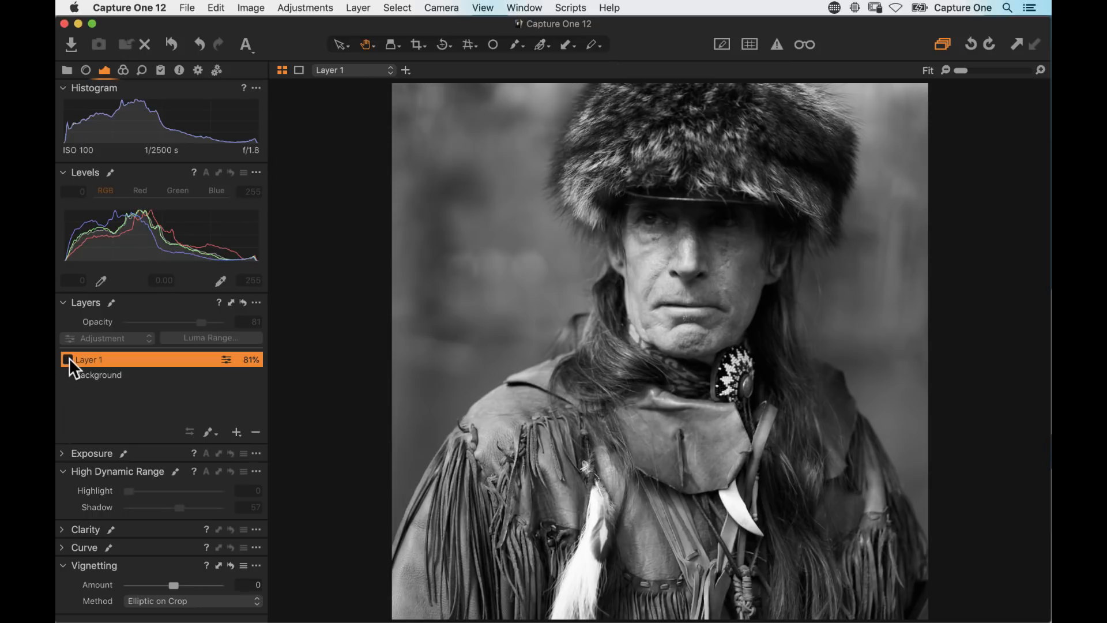
pyautogui.click(68, 359)
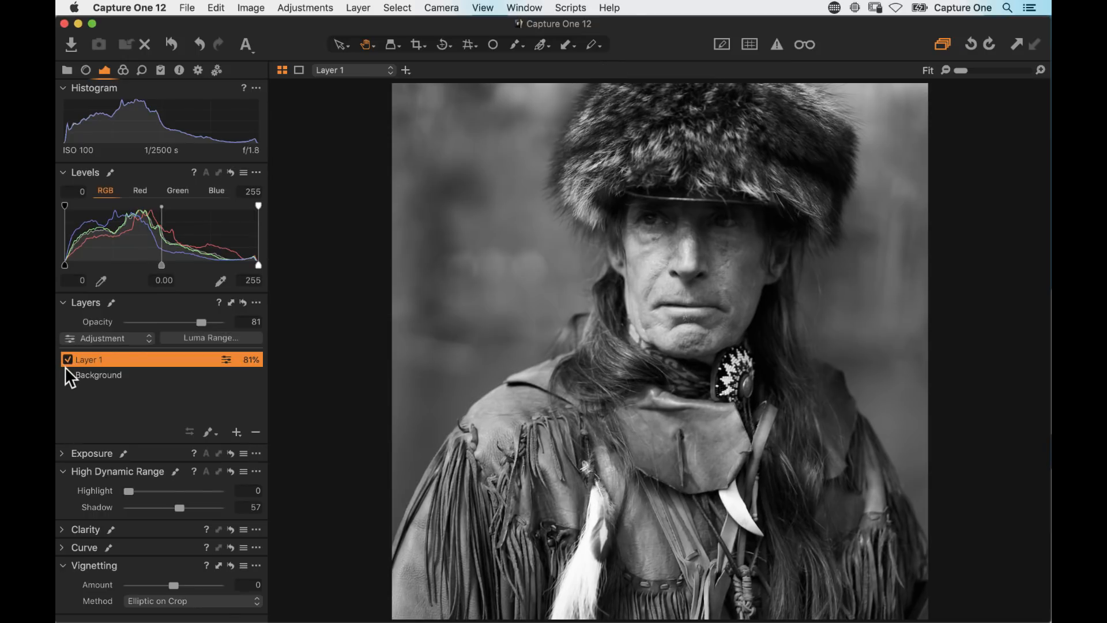
pyautogui.press('m')
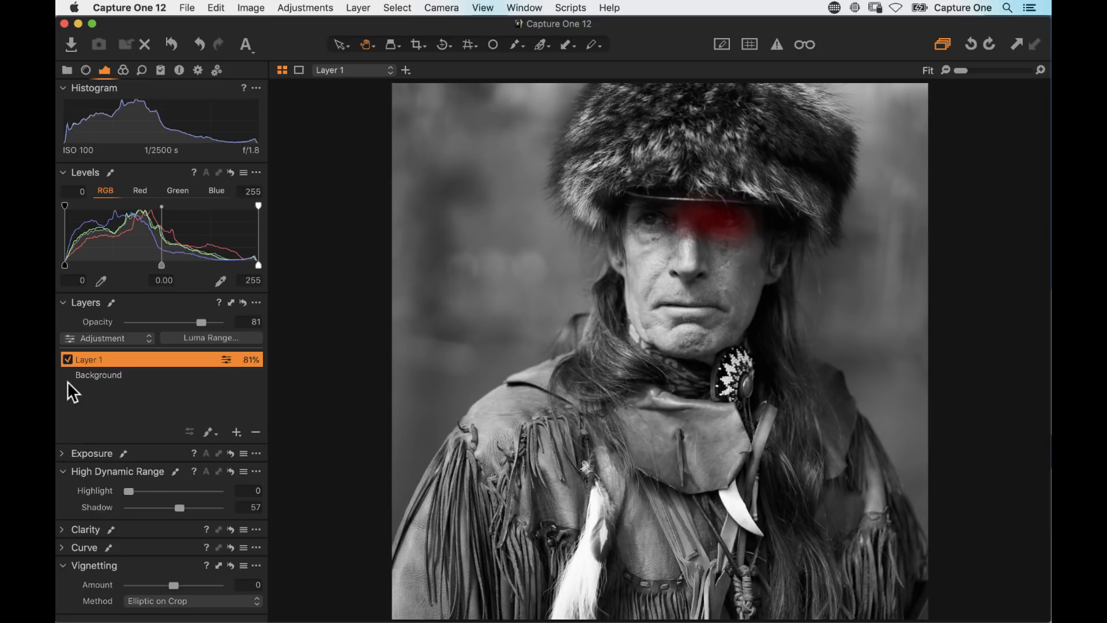
pyautogui.hotkey('alt', 'm')
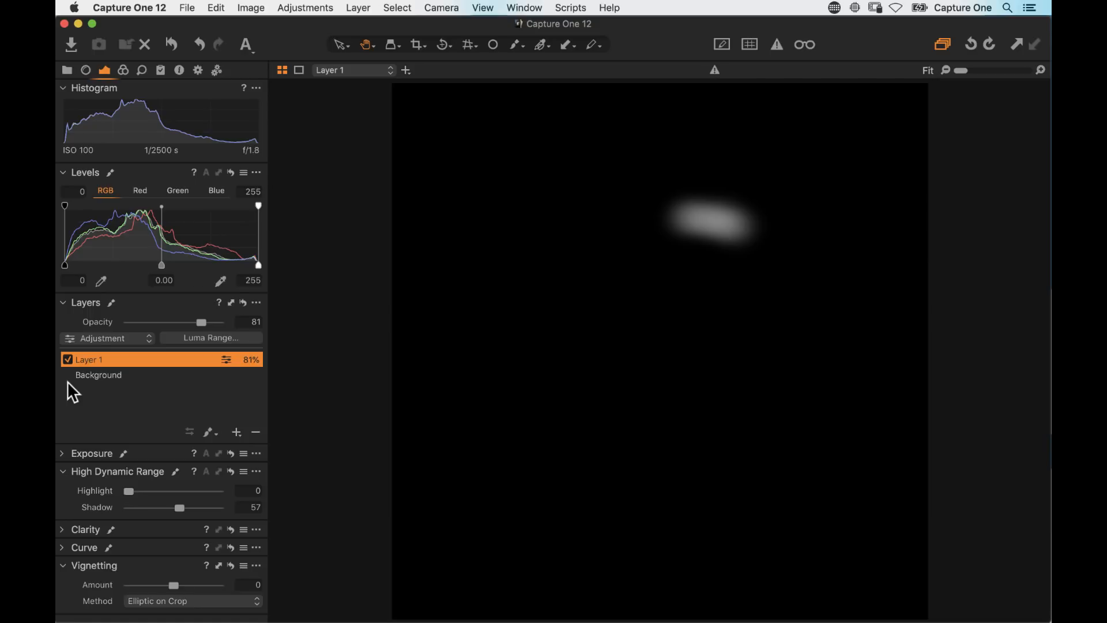
pyautogui.hotkey('alt', 'm')
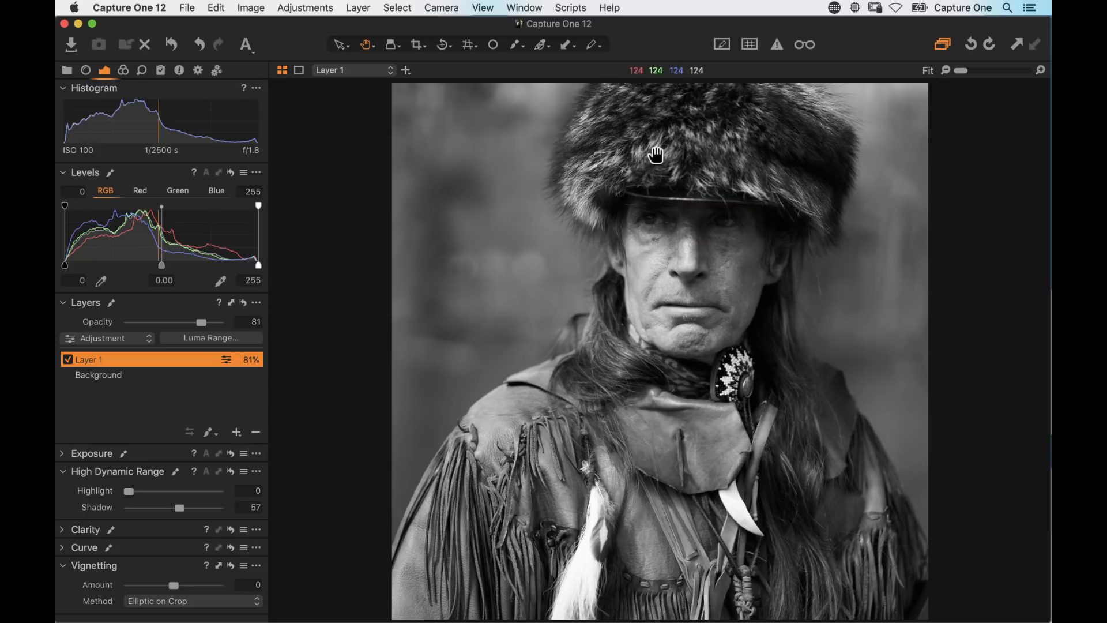
# Step: Erase Layer 1's mask where it spills onto the fur hat above the eyes, using an enlarged eraser brush
pyautogui.press('e')
pyautogui.press(']')
pyautogui.press(']')
pyautogui.press(']')
pyautogui.press(']')
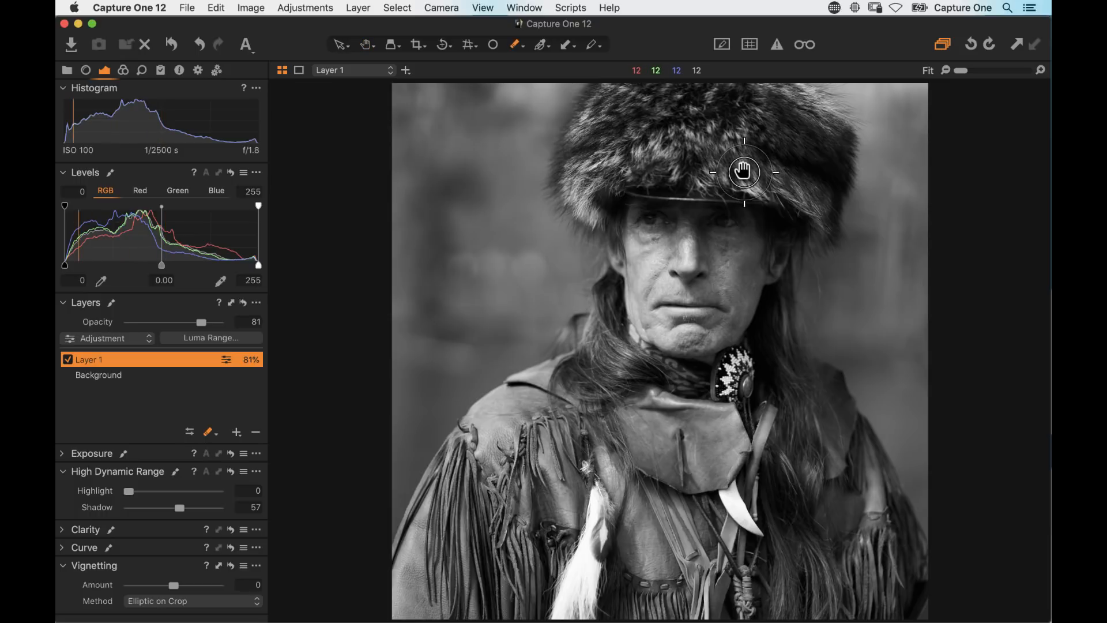
pyautogui.moveTo(694, 180)
pyautogui.mouseDown()
pyautogui.moveTo(737, 181)
pyautogui.moveTo(708, 185)
pyautogui.moveTo(826, 131)
pyautogui.moveTo(605, 128)
pyautogui.moveTo(374, 274)
pyautogui.mouseUp()
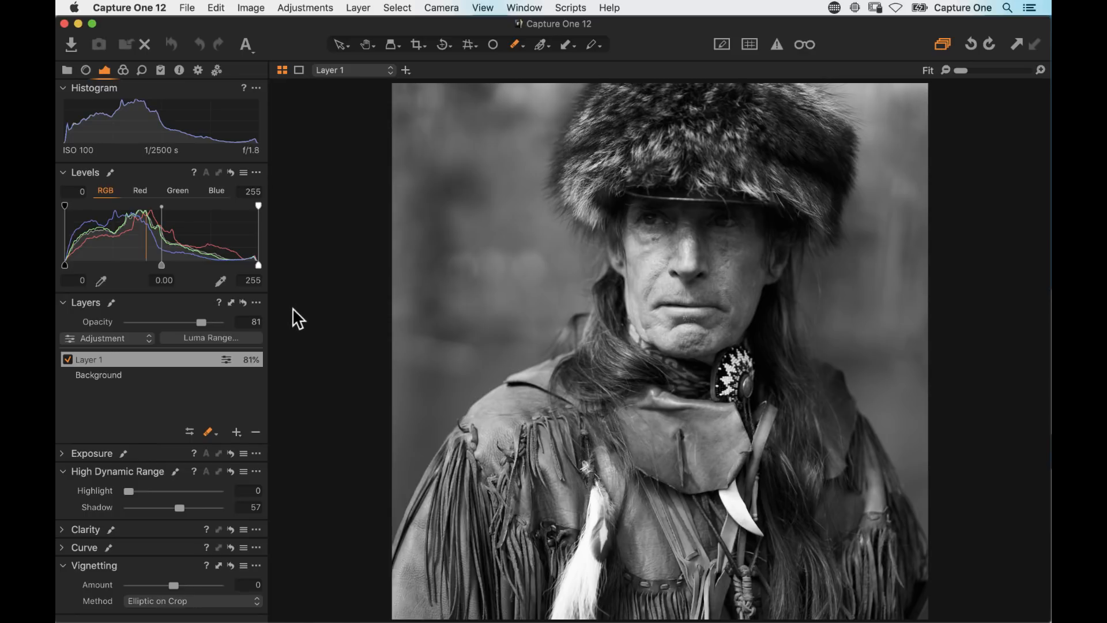
# Step: Set the High Dynamic Range Highlight to 34 on the Background layer
pyautogui.click(136, 374)
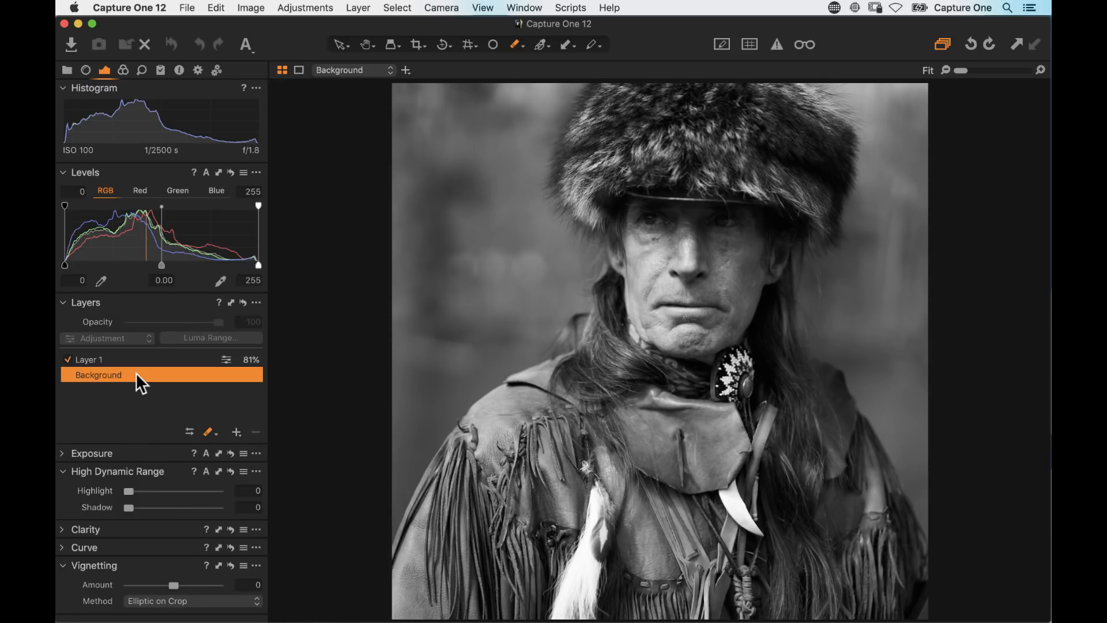
pyautogui.moveTo(129, 491); pyautogui.dragTo(162, 491)
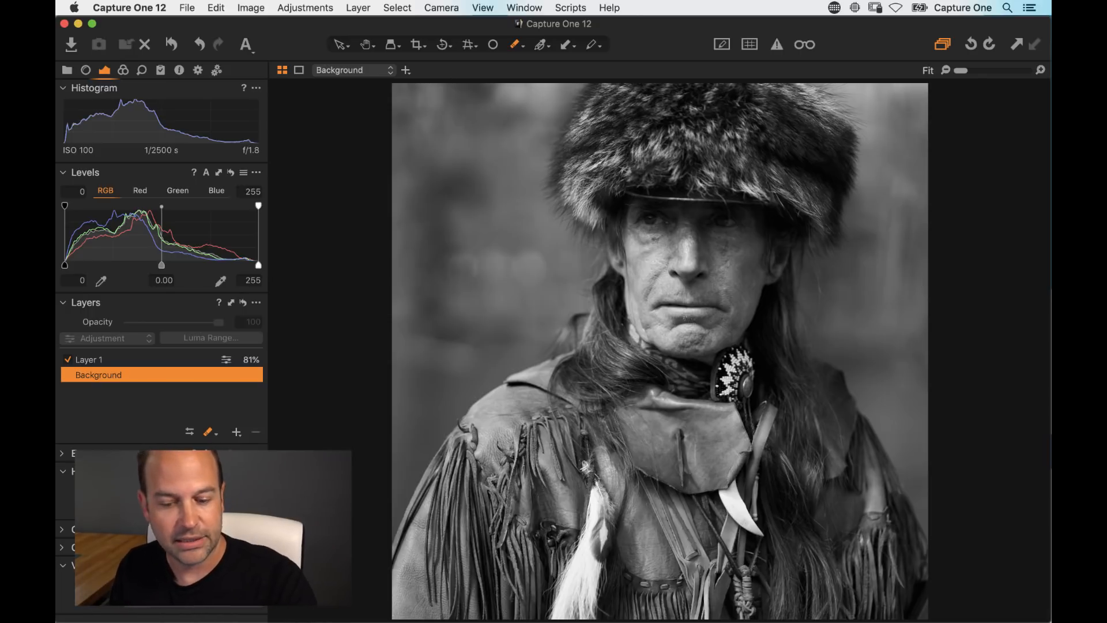
# Step: Add a new empty layer above Layer 1 and name it Vignette
pyautogui.click(237, 434)
pyautogui.click(246, 440)
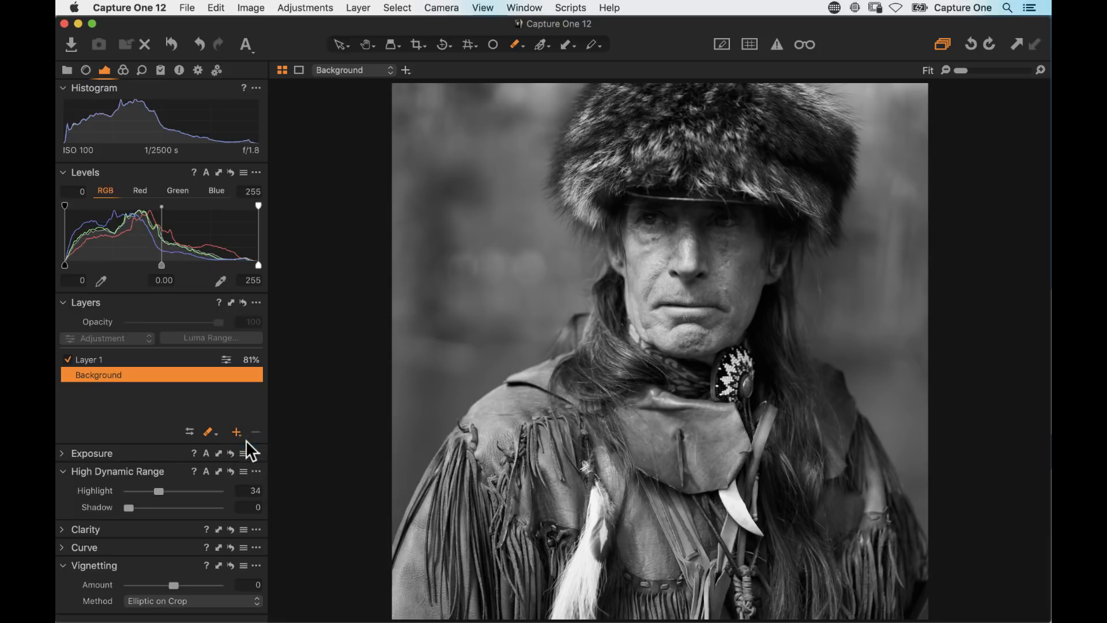
pyautogui.write('Vug')
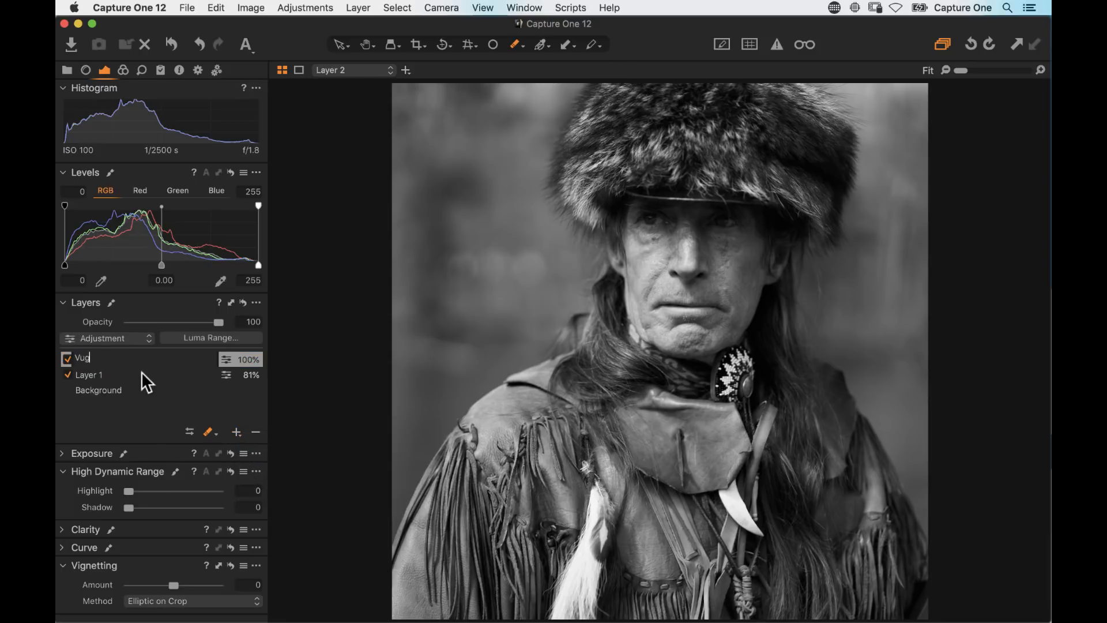
pyautogui.write('nette')
pyautogui.press('Left')
pyautogui.press('Left')
pyautogui.press('Left')
pyautogui.press('Left')
pyautogui.press('Left')
pyautogui.press('Left')
pyautogui.press('BackSpace')
pyautogui.write('i')
pyautogui.press('Return')
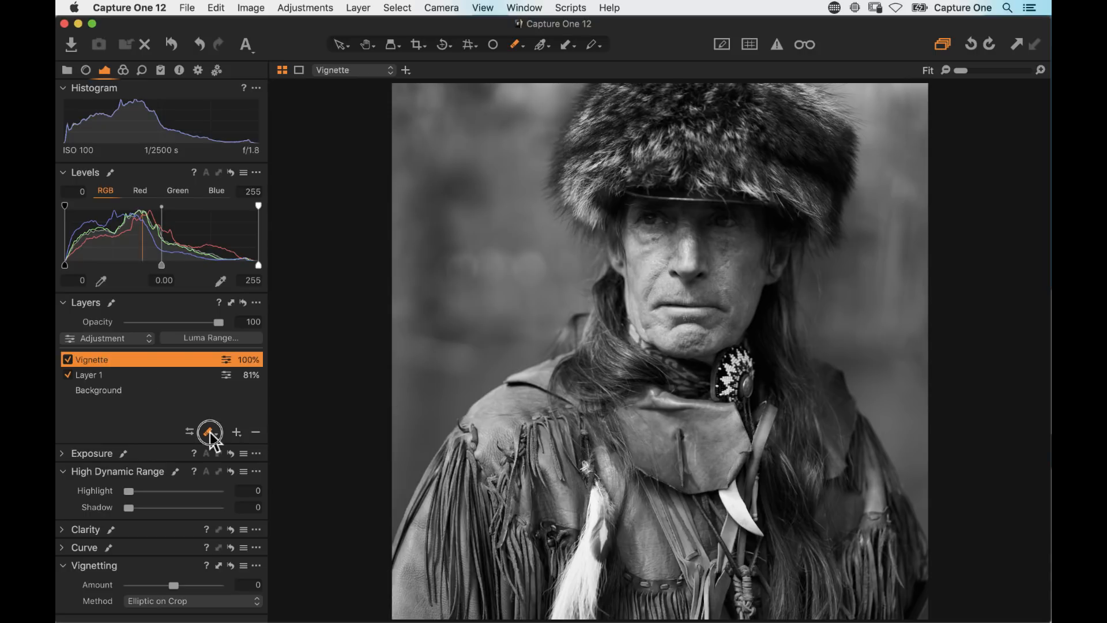
# Step: Draw a radial gradient mask around the face on the Vignette layer, then tilt and stretch it diagonally along the figure
pyautogui.click(210, 430)
pyautogui.click(227, 483)
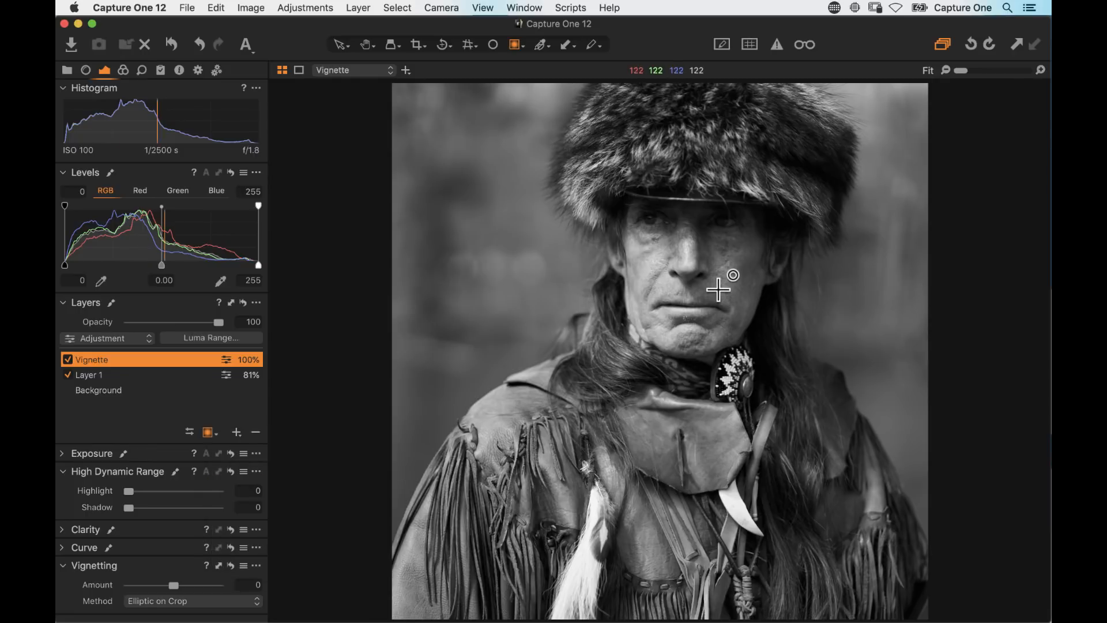
pyautogui.moveTo(698, 294)
pyautogui.mouseDown()
pyautogui.moveTo(735, 341)
pyautogui.moveTo(744, 373)
pyautogui.moveTo(792, 397)
pyautogui.moveTo(890, 495)
pyautogui.mouseUp()
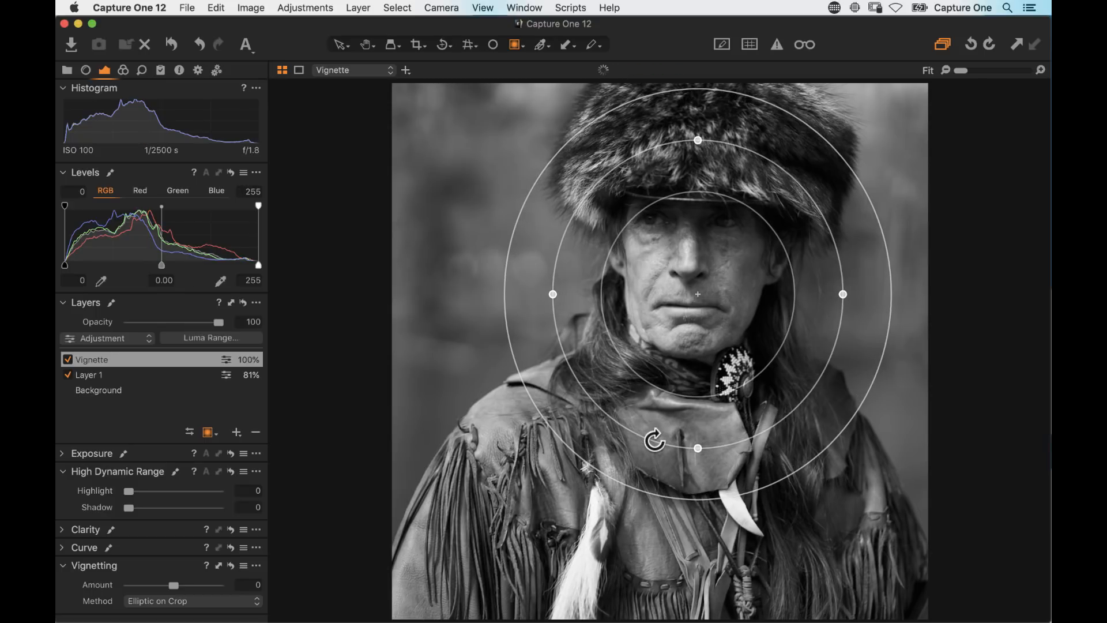
pyautogui.moveTo(653, 440); pyautogui.dragTo(590, 403)
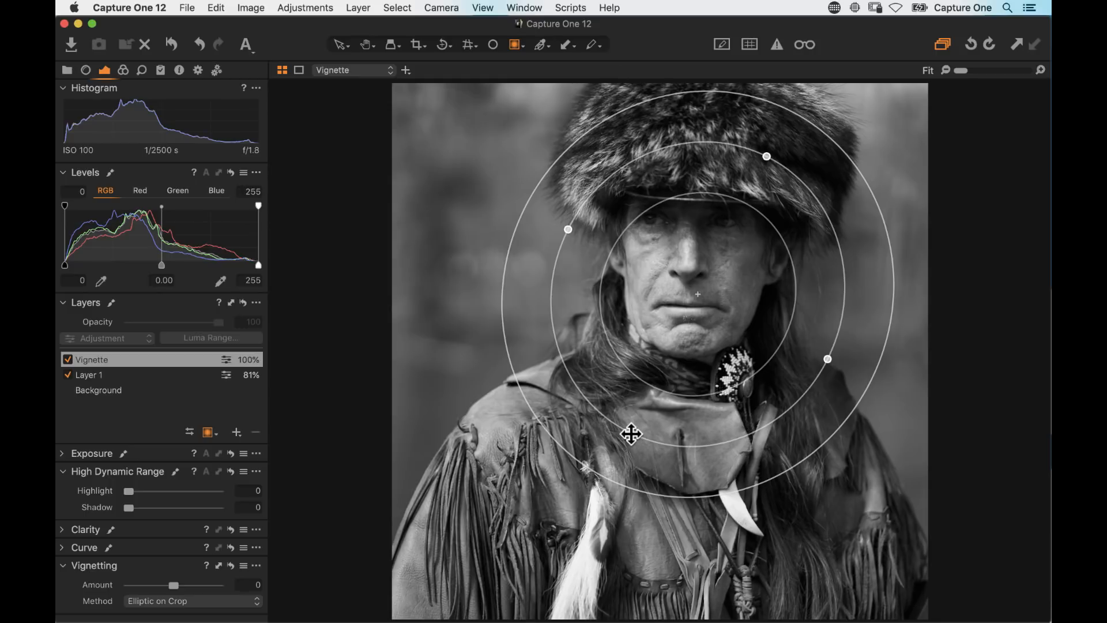
pyautogui.moveTo(627, 433); pyautogui.dragTo(541, 516)
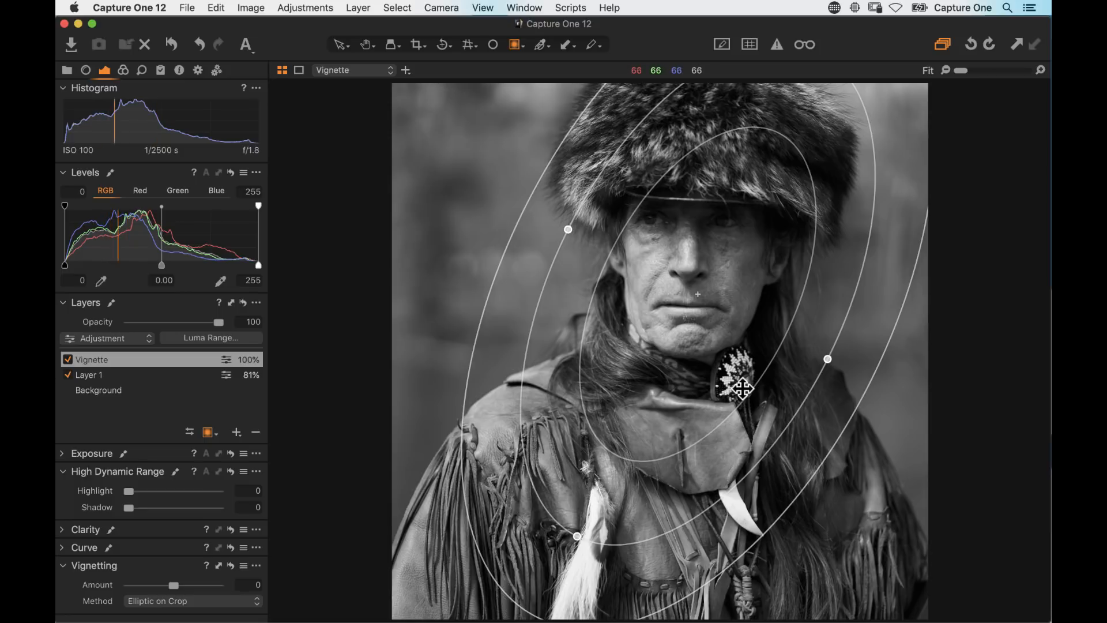
pyautogui.press('m')
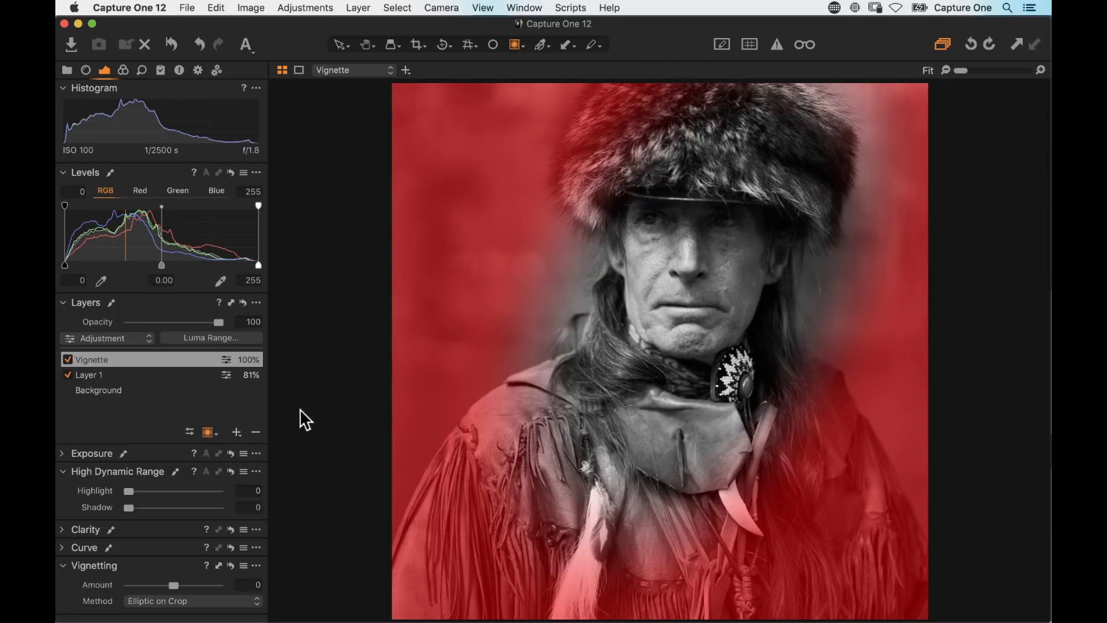
pyautogui.press('m')
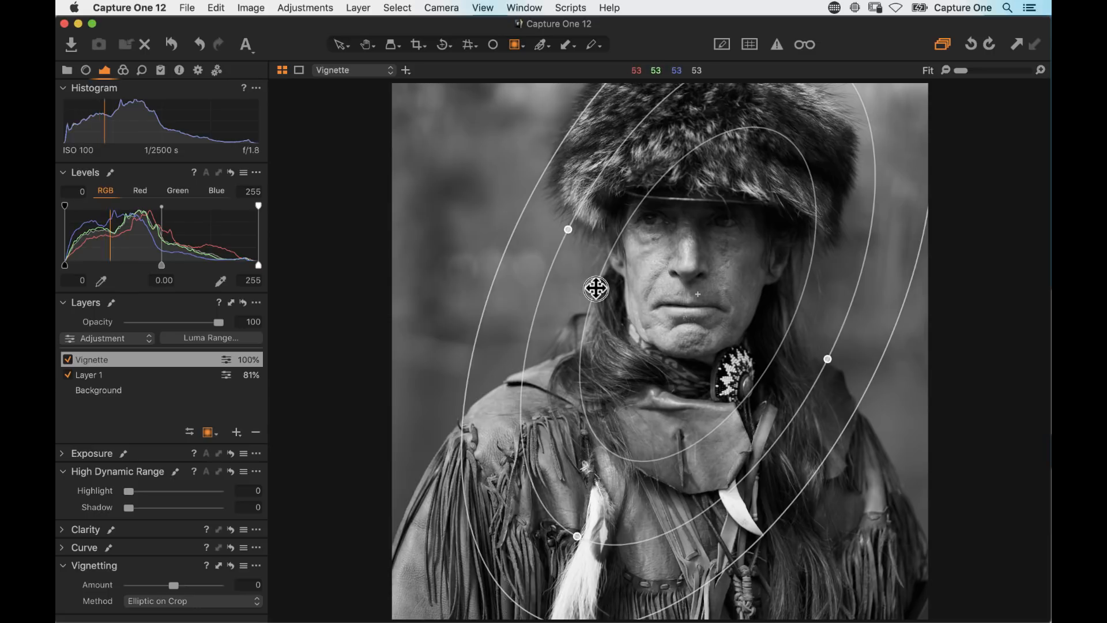
# Step: Try redrawing the radial mask as a small flat ellipse beside the hat, enlarging it and moving it over the face
pyautogui.moveTo(594, 282); pyautogui.dragTo(634, 288)
pyautogui.moveTo(514, 229); pyautogui.dragTo(467, 222)
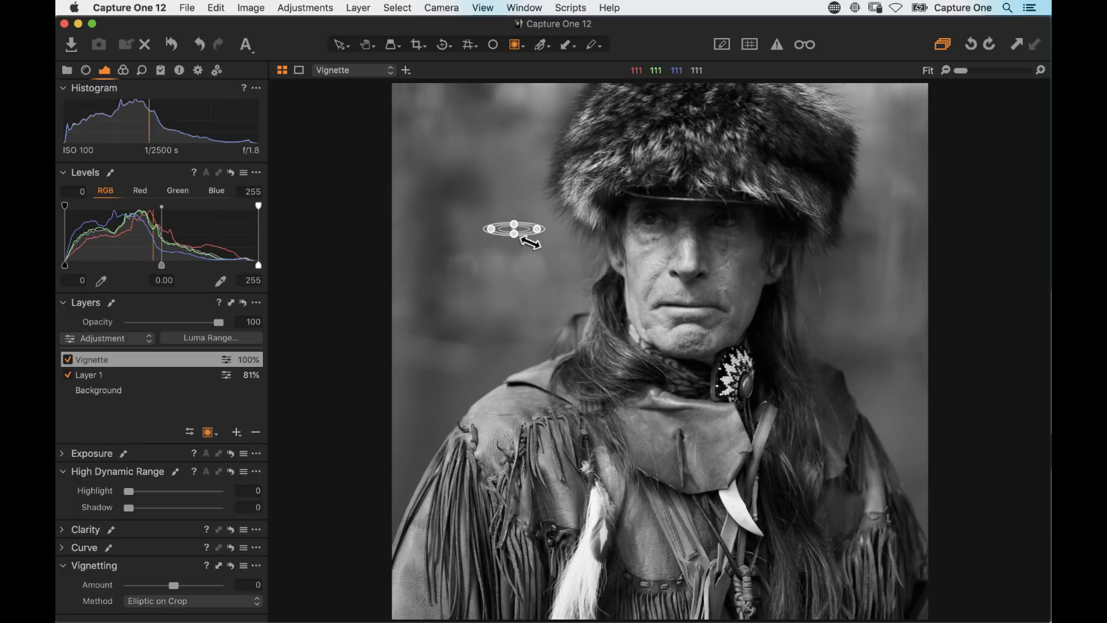
pyautogui.moveTo(527, 237); pyautogui.dragTo(652, 303)
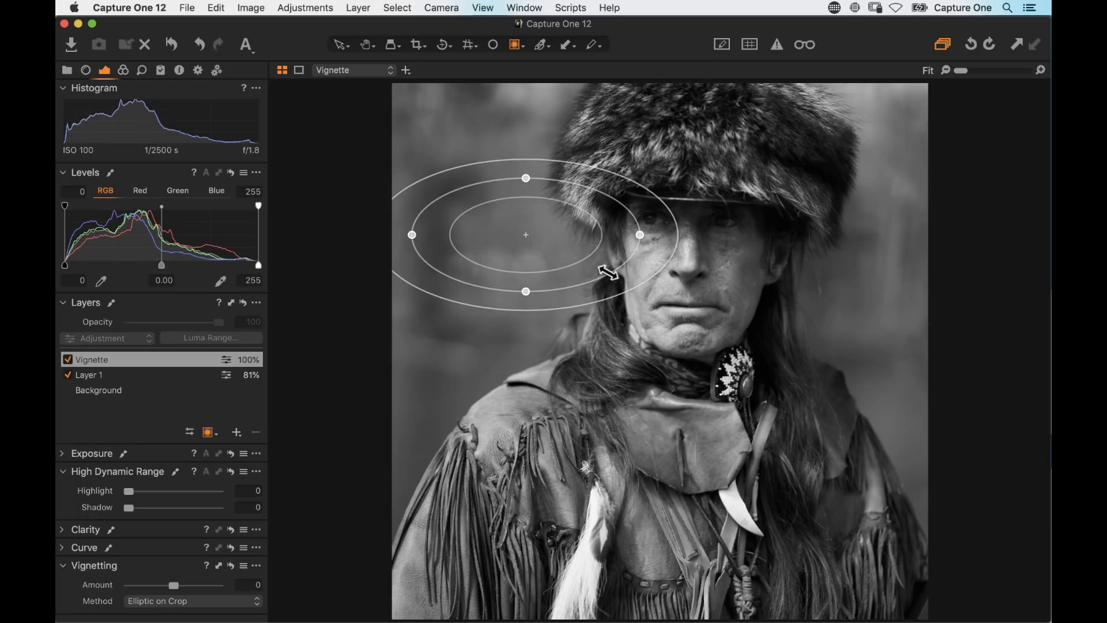
pyautogui.moveTo(536, 245); pyautogui.dragTo(704, 291)
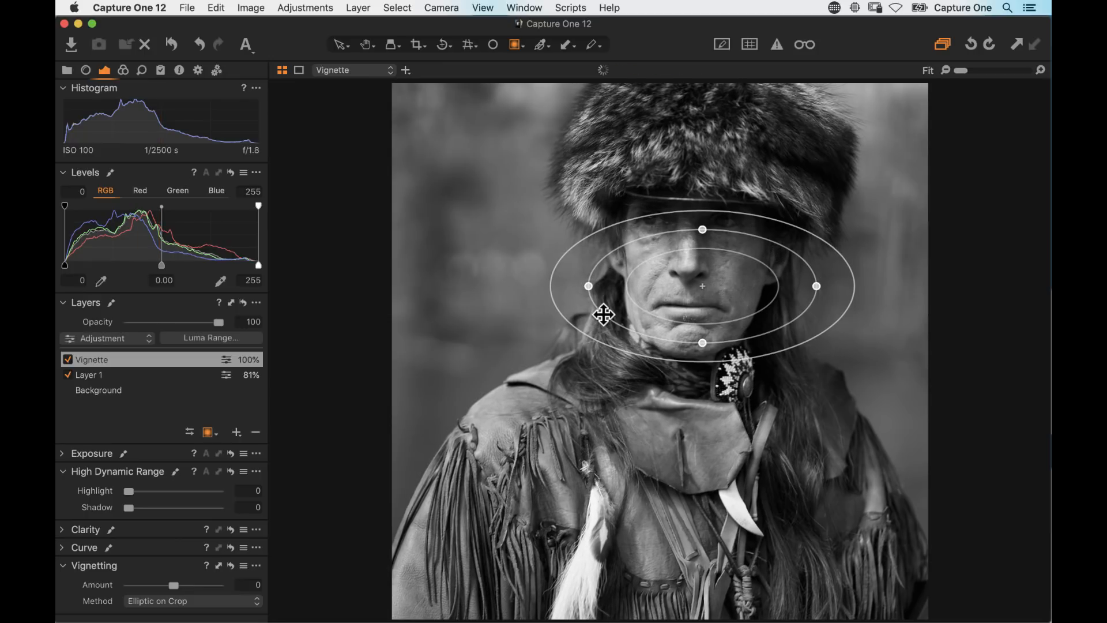
# Step: Draw a new radial mask over the chest, widen its falloff, narrow and tilt it, and centre it below the chin
pyautogui.moveTo(604, 323); pyautogui.dragTo(447, 557)
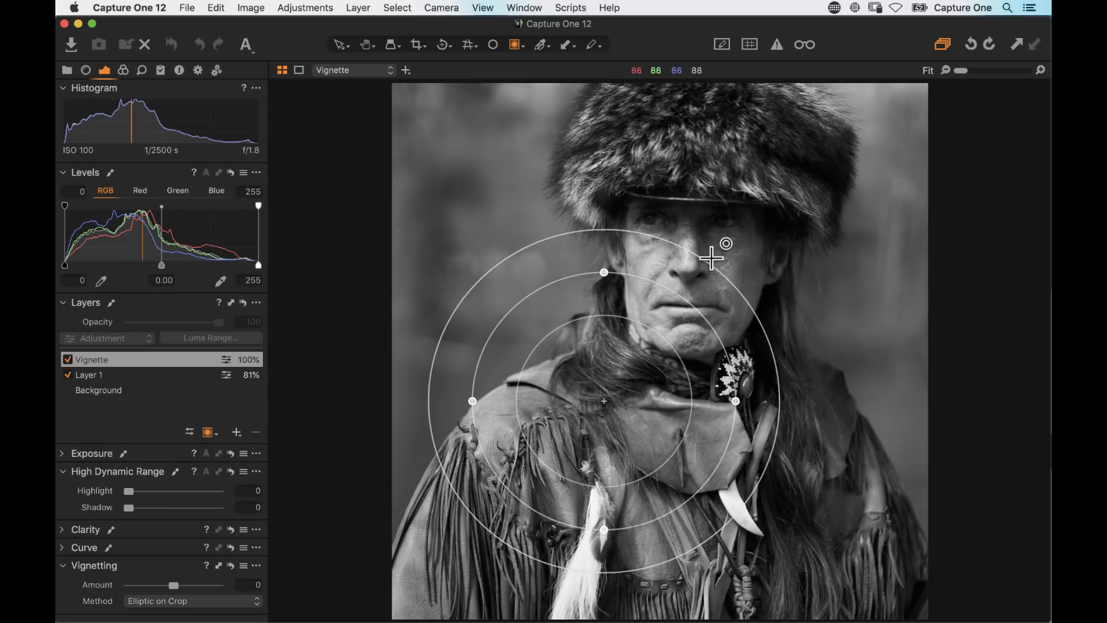
pyautogui.moveTo(713, 264); pyautogui.dragTo(837, 178)
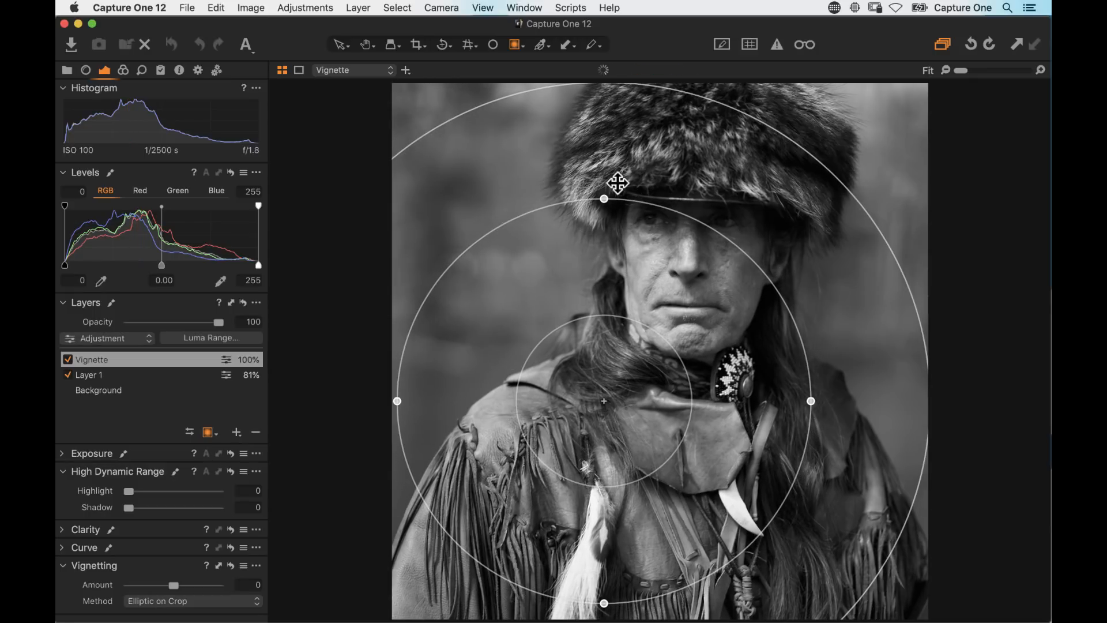
pyautogui.moveTo(398, 401); pyautogui.dragTo(465, 401)
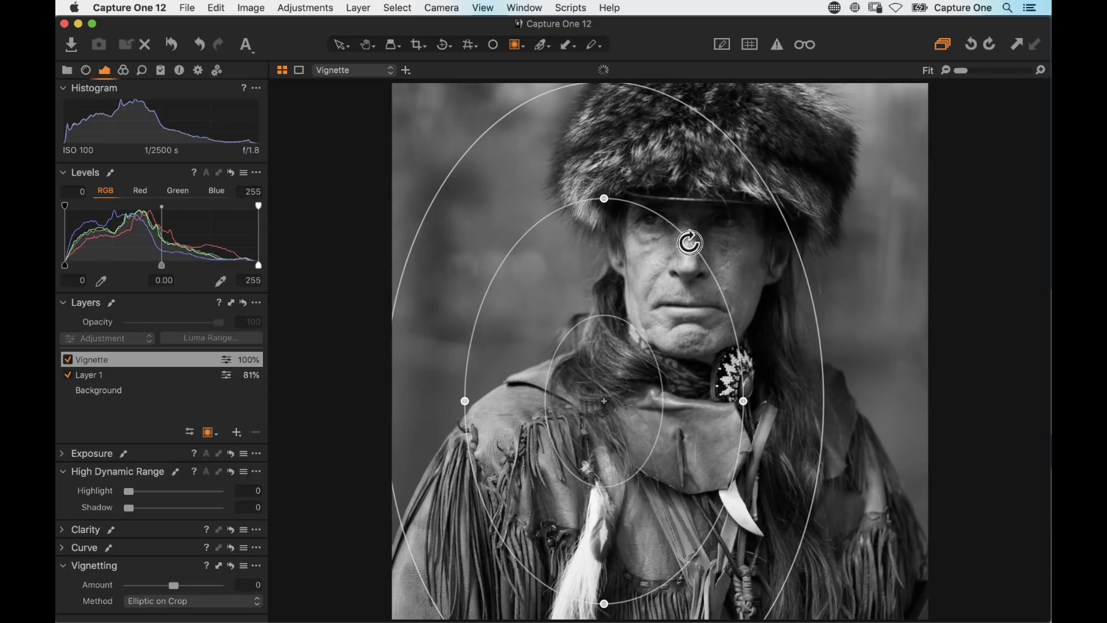
pyautogui.moveTo(715, 258); pyautogui.dragTo(751, 301)
pyautogui.moveTo(679, 312); pyautogui.dragTo(771, 257)
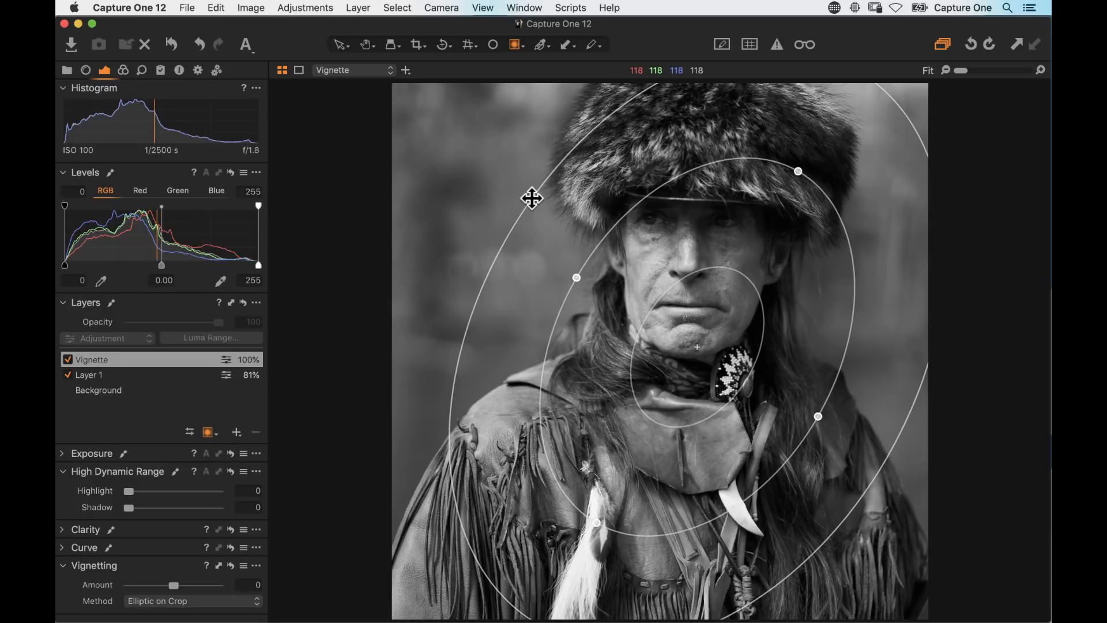
pyautogui.moveTo(530, 199); pyautogui.dragTo(520, 191)
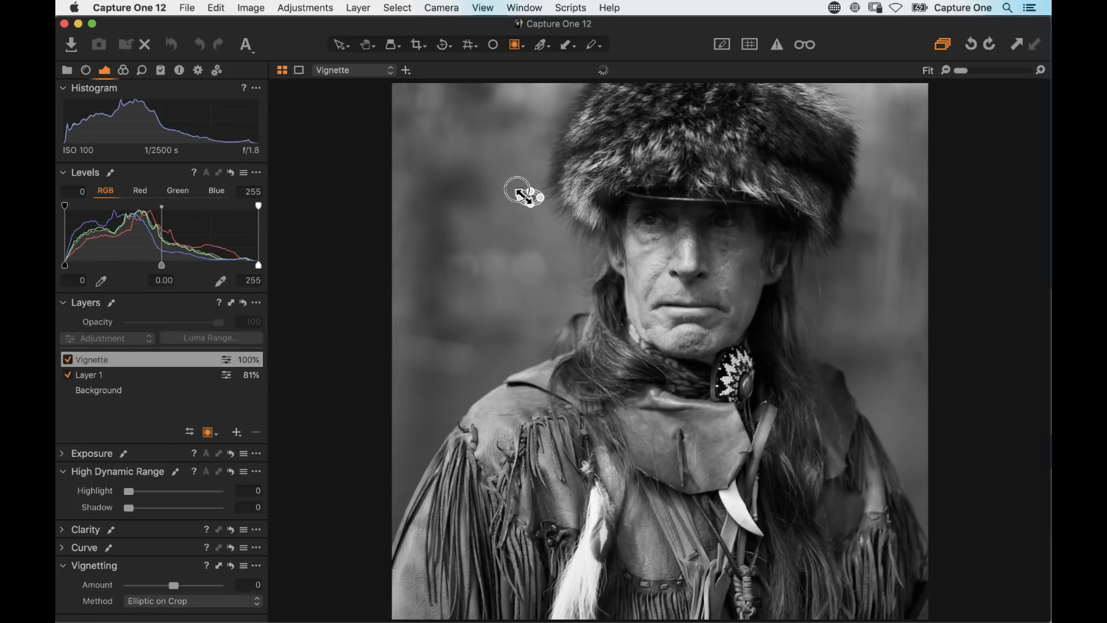
pyautogui.click(211, 7)
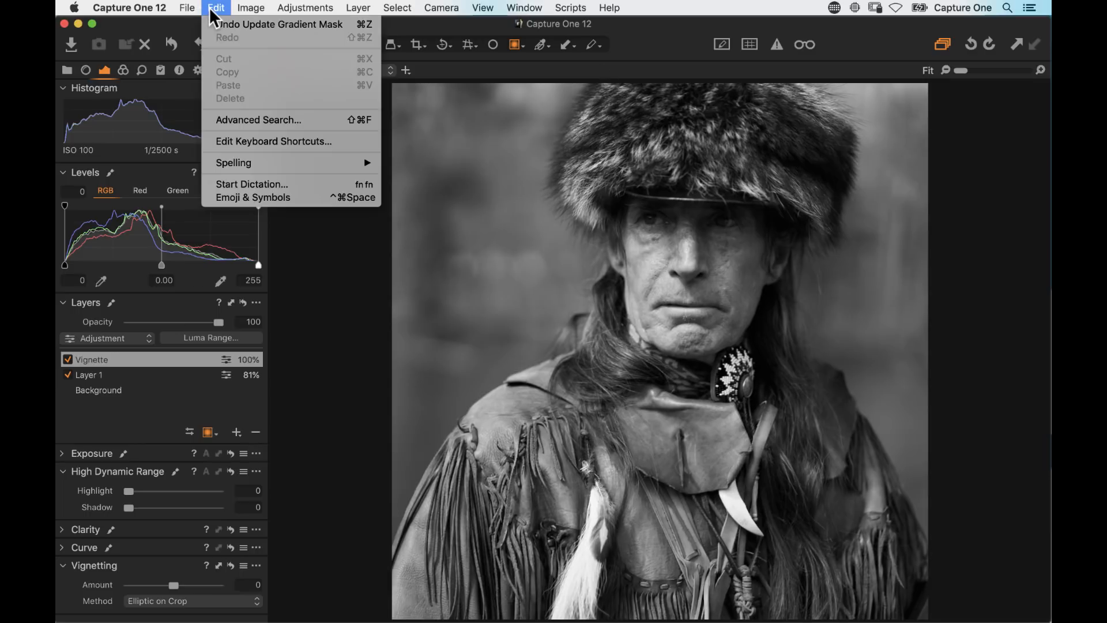
pyautogui.click(212, 24)
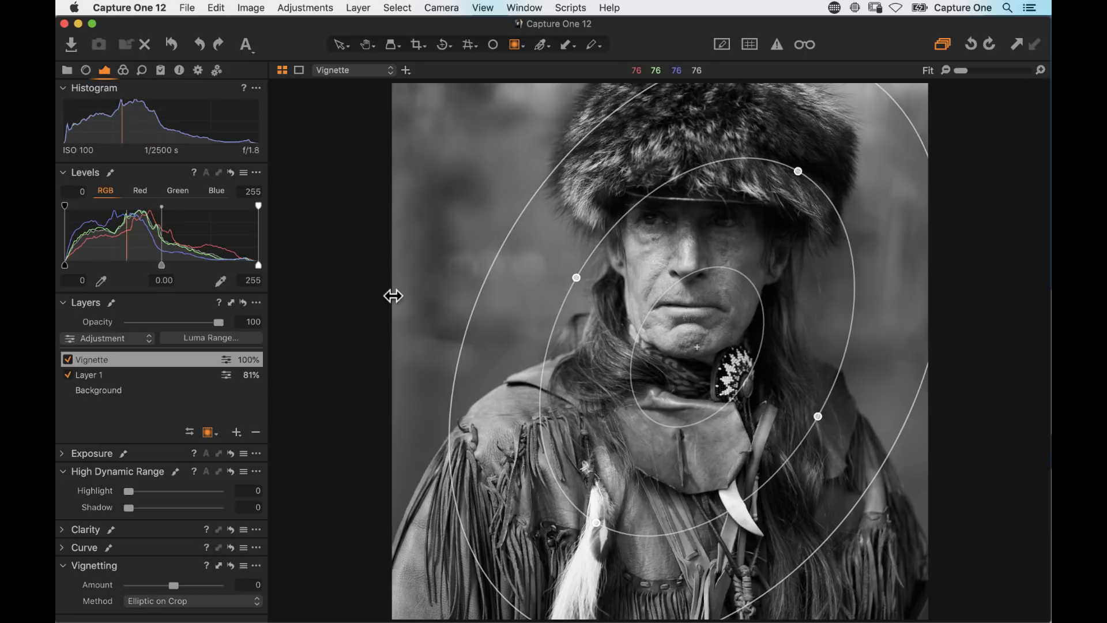
# Step: Check the radial mask's coverage, then expand Exposure and set the Vignette layer's Brightness to -13 and Exposure to -0.36
pyautogui.press('m')
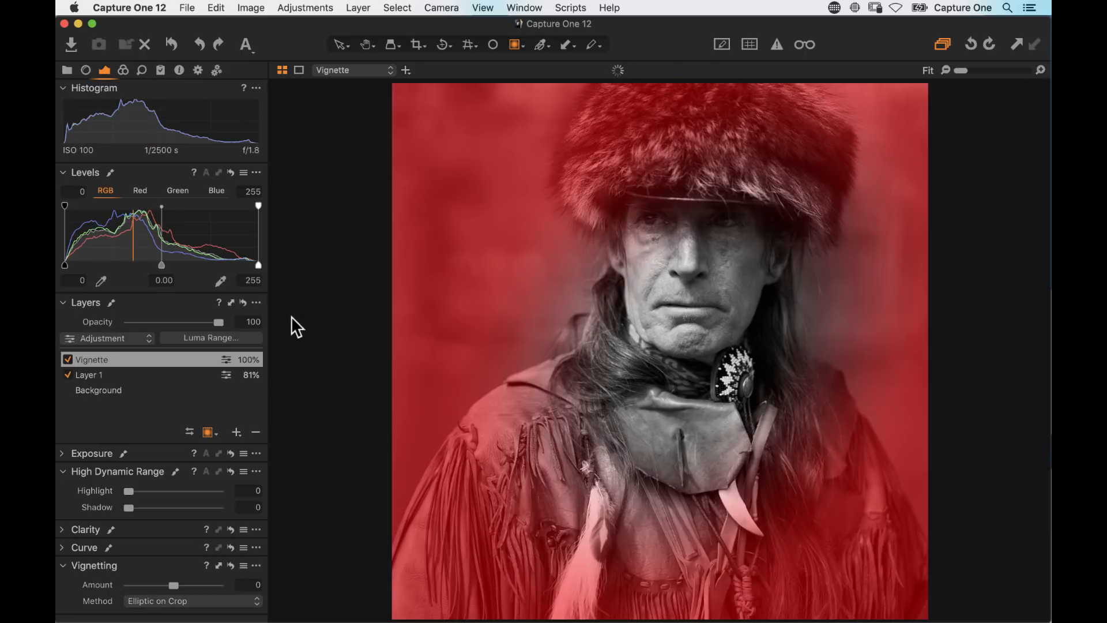
pyautogui.press('m')
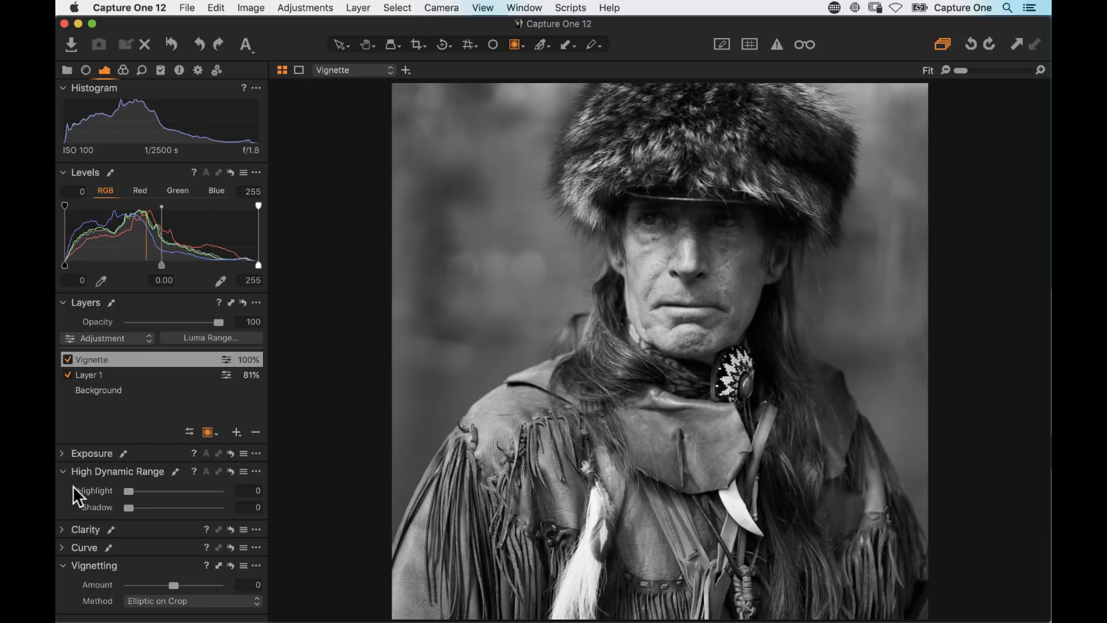
pyautogui.click(61, 453)
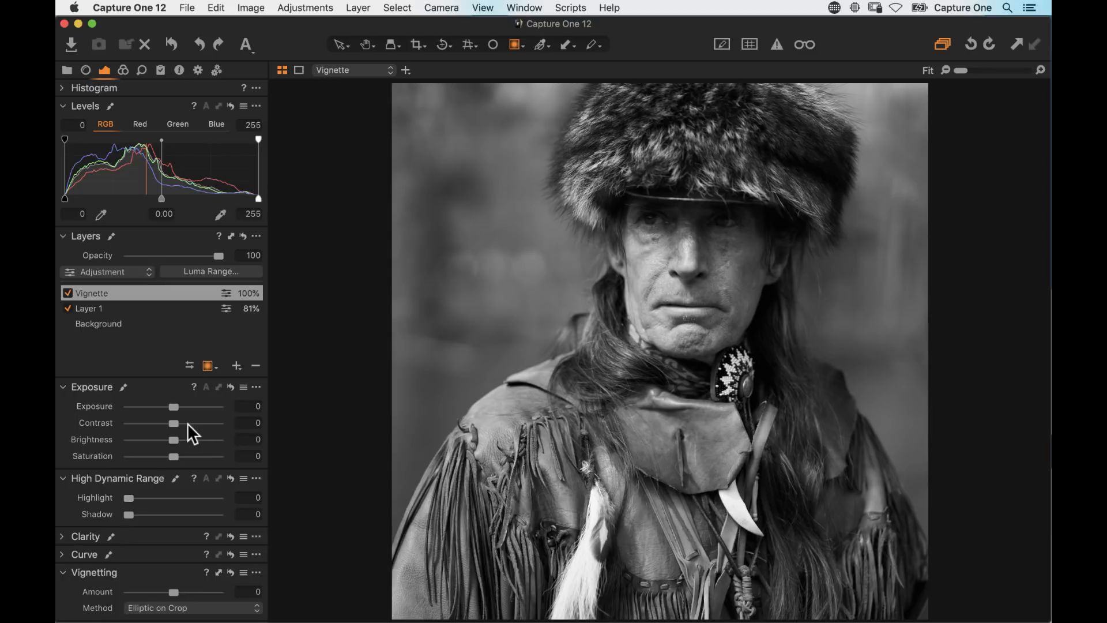
pyautogui.moveTo(173, 440); pyautogui.dragTo(159, 449)
pyautogui.moveTo(172, 412); pyautogui.dragTo(166, 421)
# Step: Shift the radial mask up over the face and set the Vignette layer's Exposure to -0.02 and Brightness to -10
pyautogui.moveTo(689, 285)
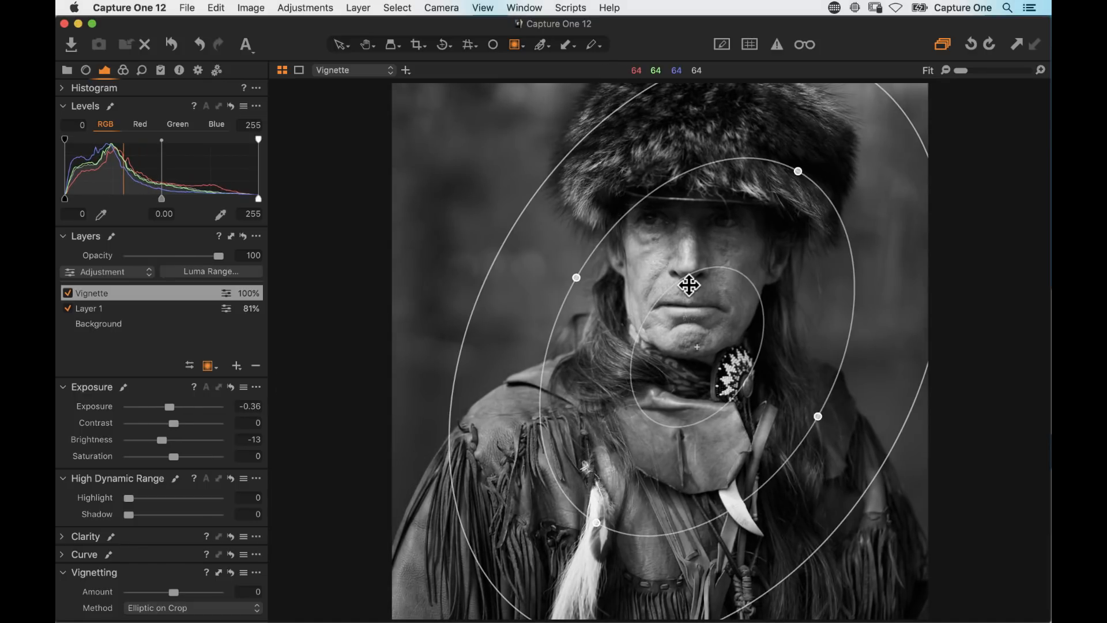
pyautogui.moveTo(689, 285); pyautogui.dragTo(723, 255)
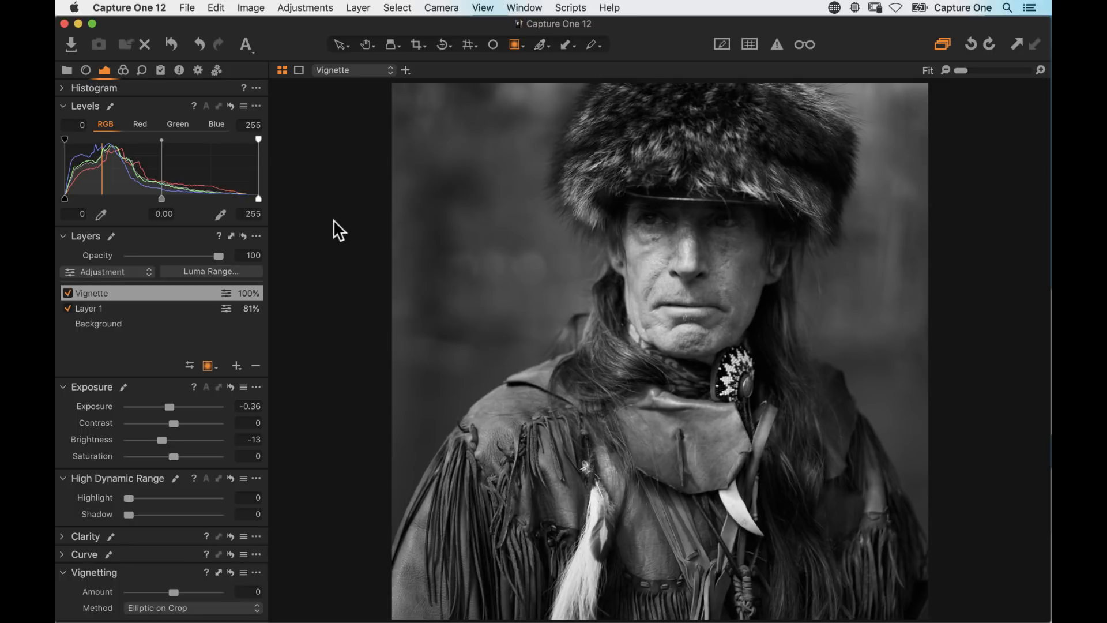
pyautogui.moveTo(168, 404); pyautogui.dragTo(165, 440)
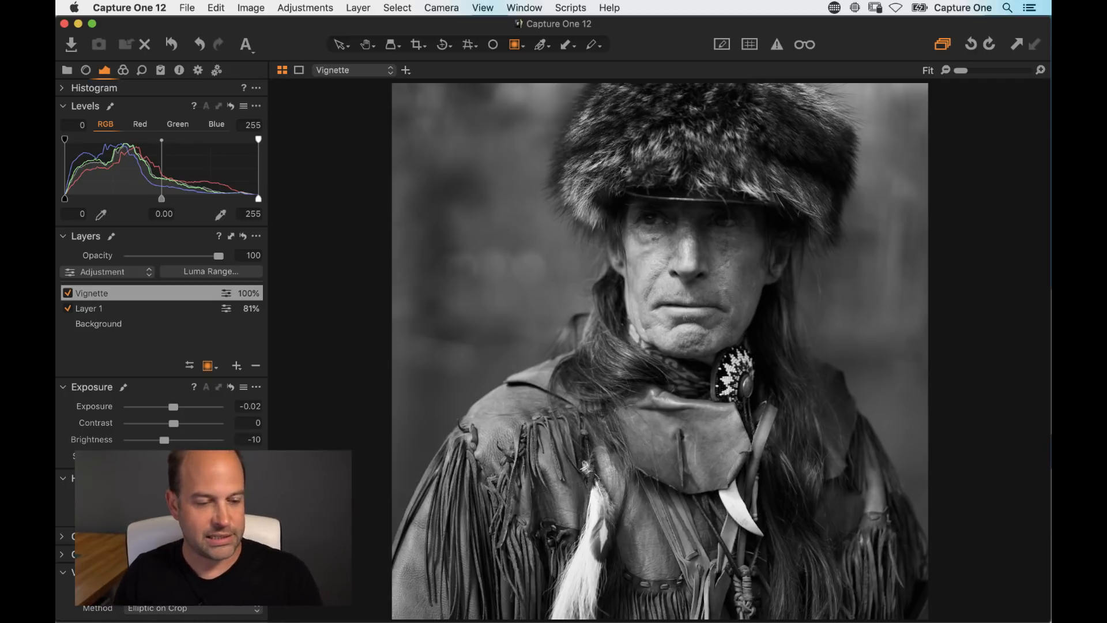
# Step: Compare the black and white edit of the portrait with its unadjusted original
pyautogui.moveTo(598, 292)
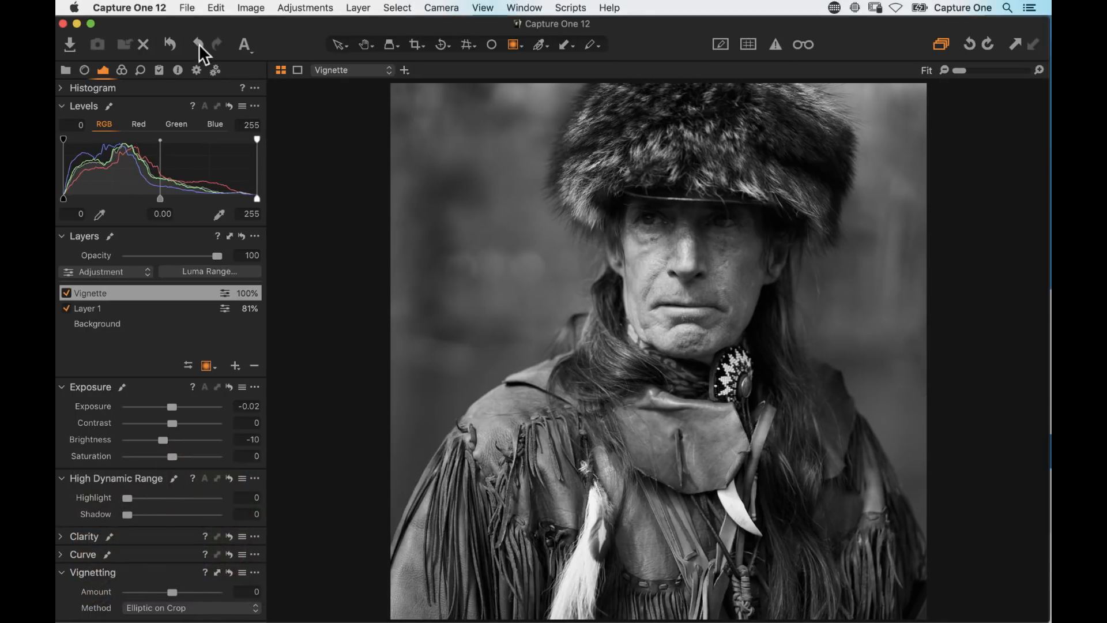
pyautogui.click(277, 35)
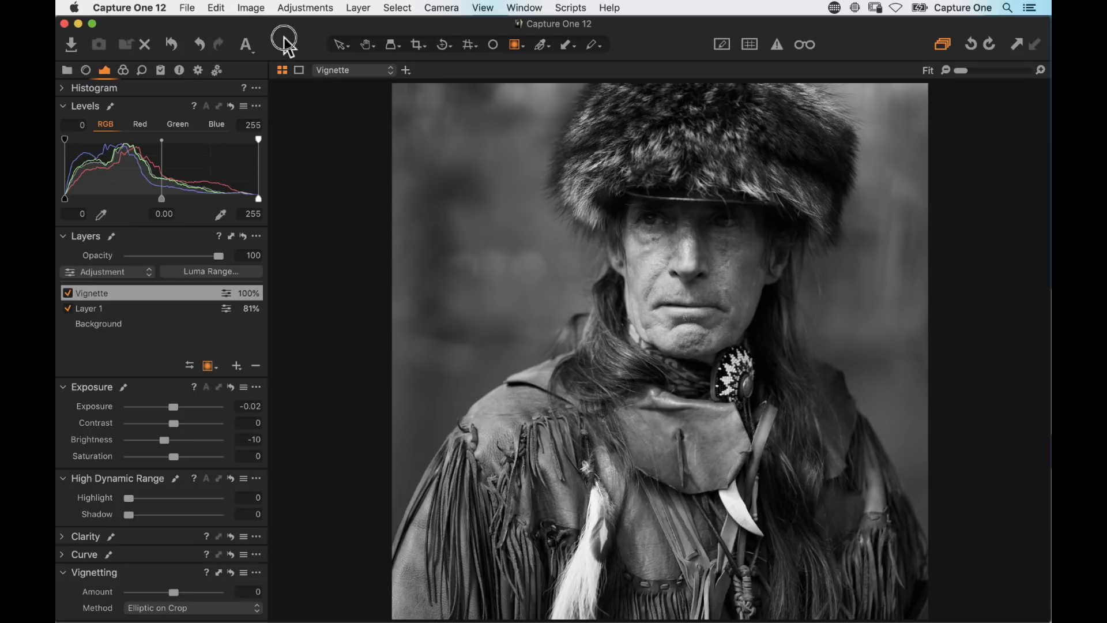
pyautogui.click(173, 44)
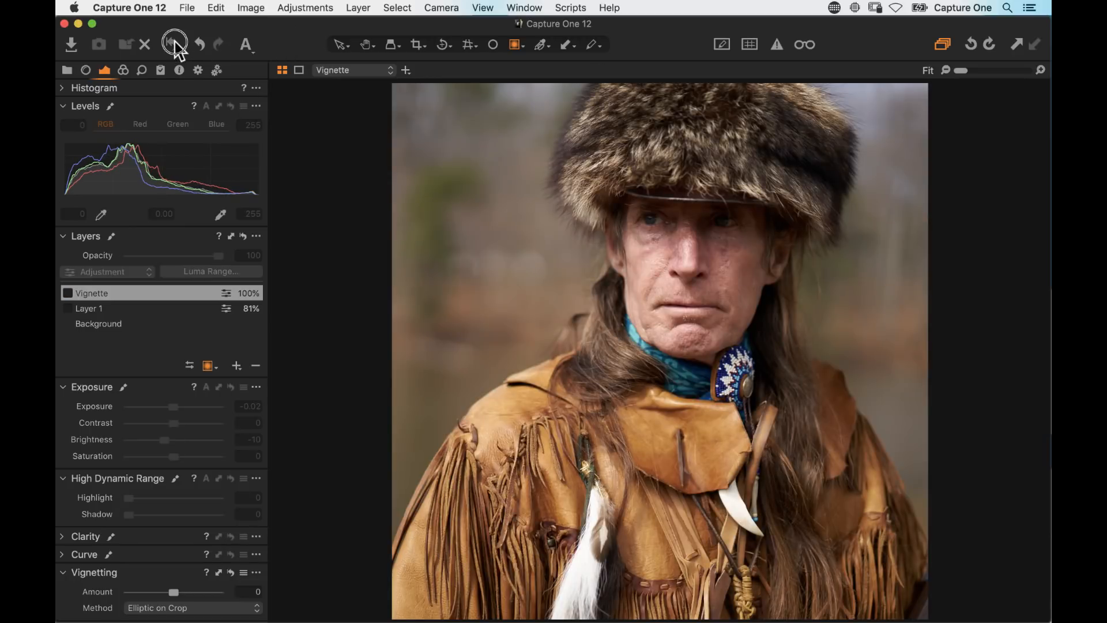
# Step: Show the image browser and create a new unadjusted variant of the fur hat portrait
pyautogui.press('super+b')
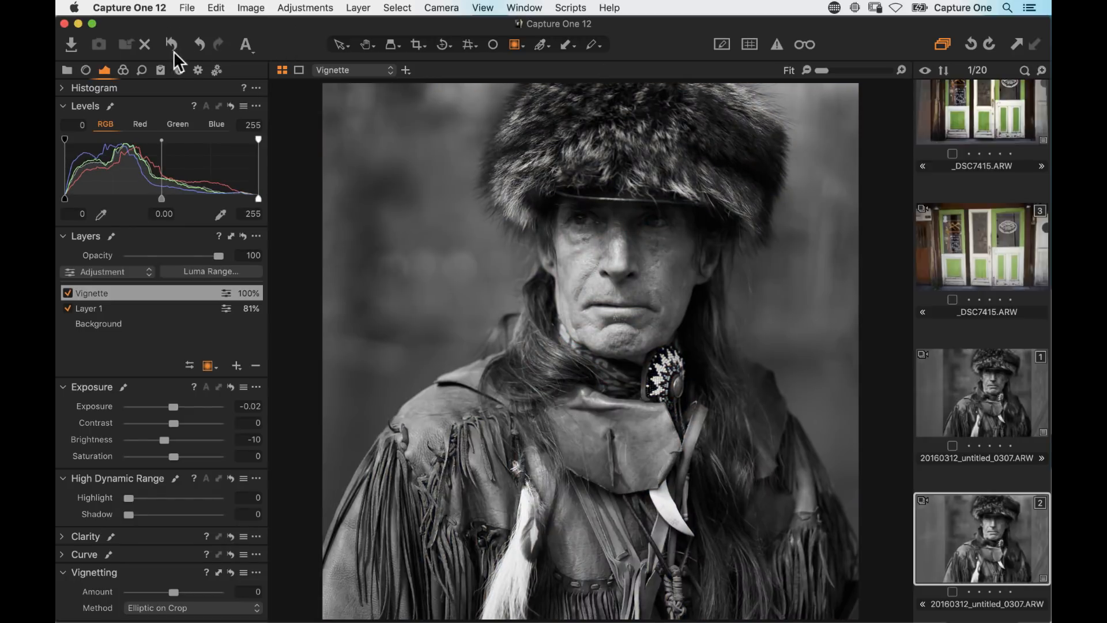
pyautogui.click(254, 8)
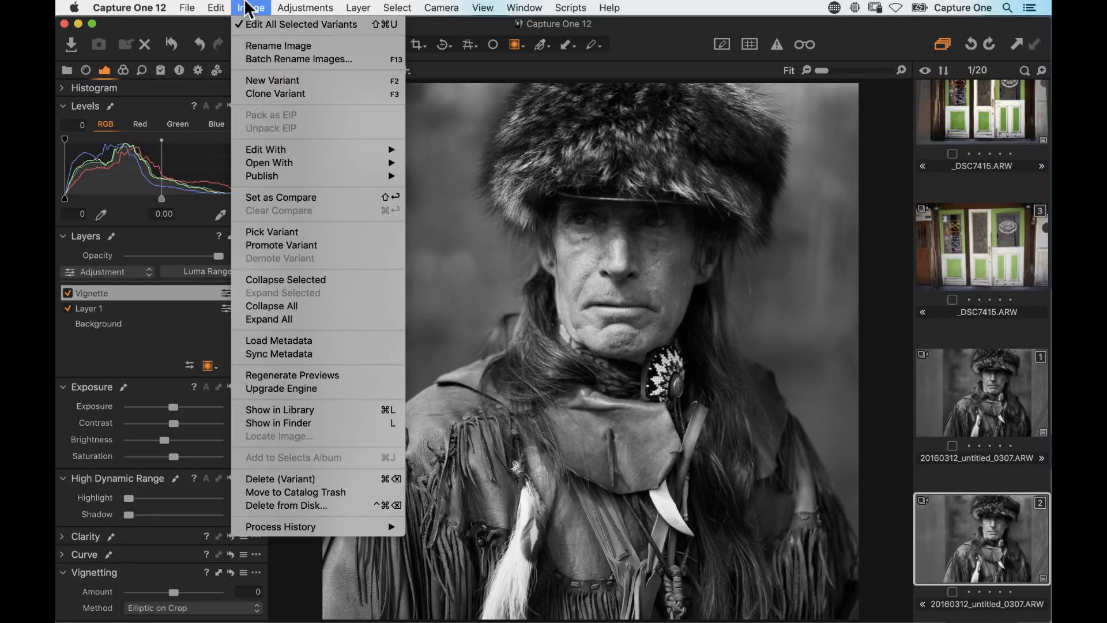
pyautogui.click(266, 81)
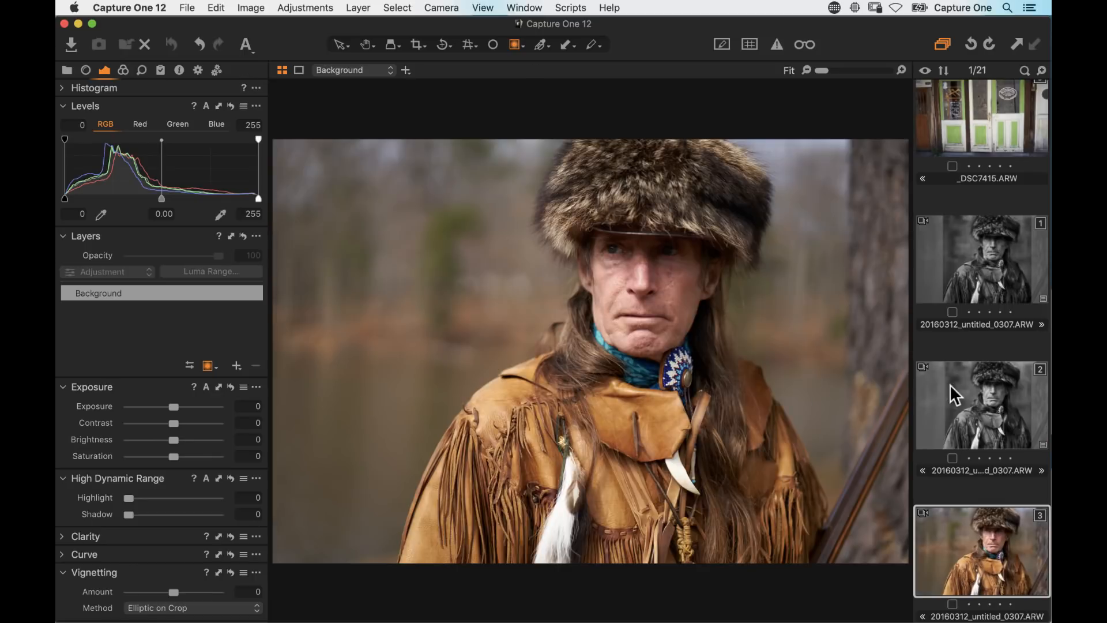
# Step: Compare variants 2 and 3 of the fur hat portrait side by side with the panels hidden, and check them in the thumbnail grid
pyautogui.click(987, 398)
pyautogui.keyDown('super'); pyautogui.click(992, 533); pyautogui.keyUp('super')
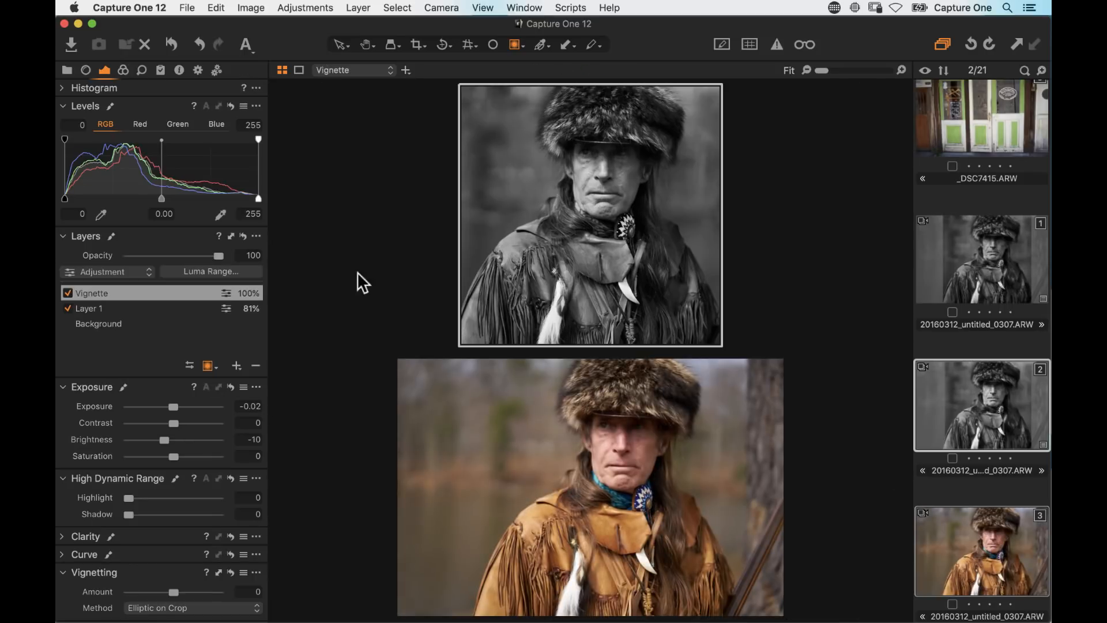
pyautogui.press('super+b')
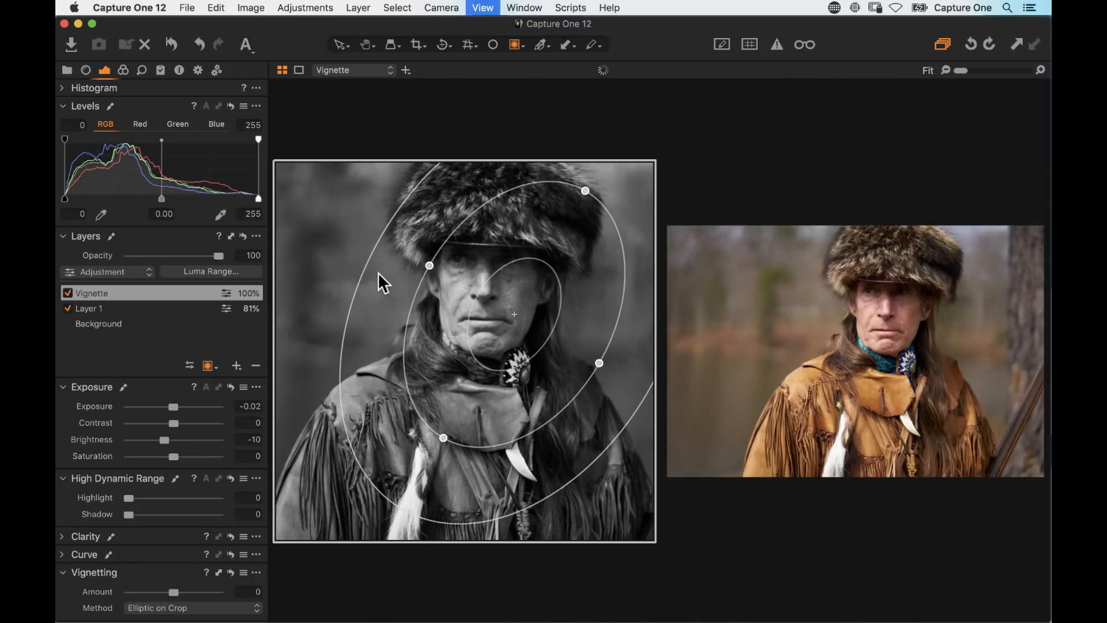
pyautogui.press('super+t')
pyautogui.press('h')
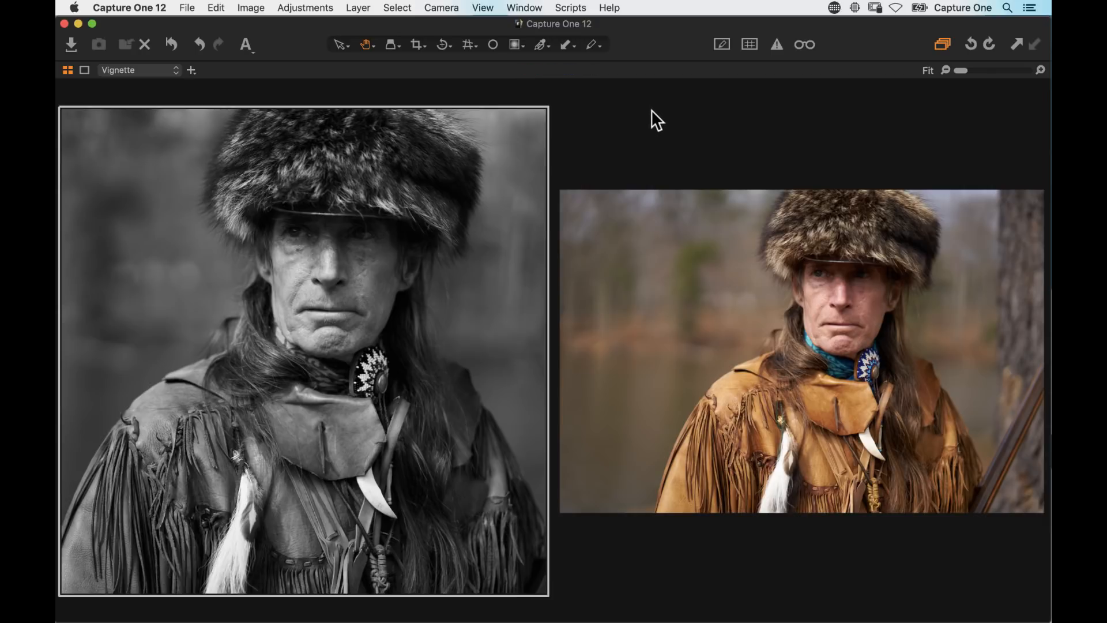
pyautogui.press('g')
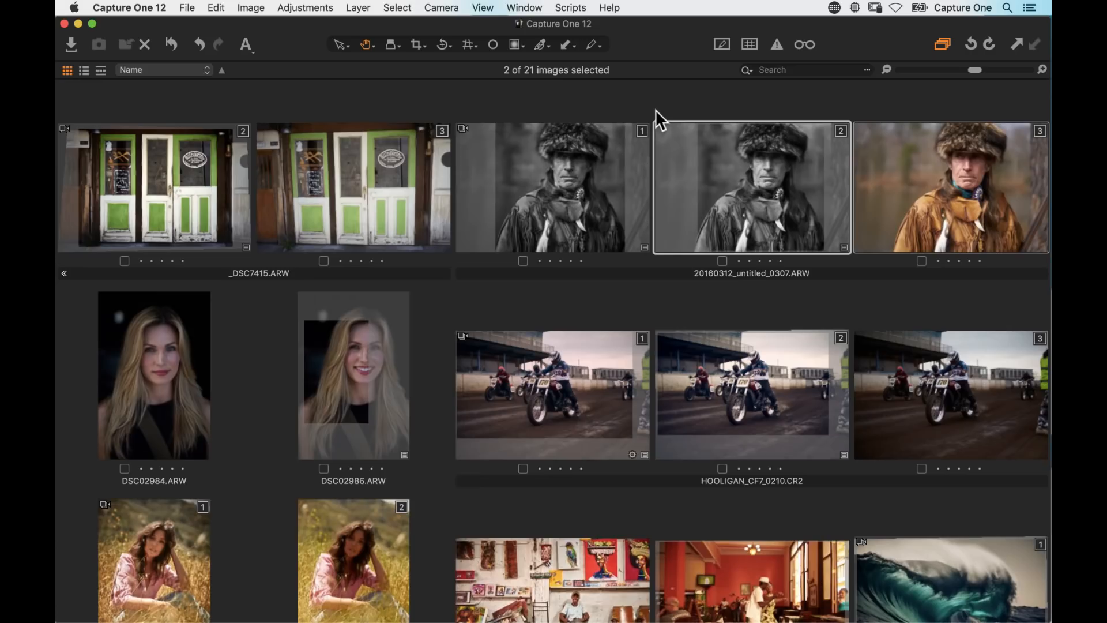
pyautogui.press('g')
pyautogui.press('super+t')
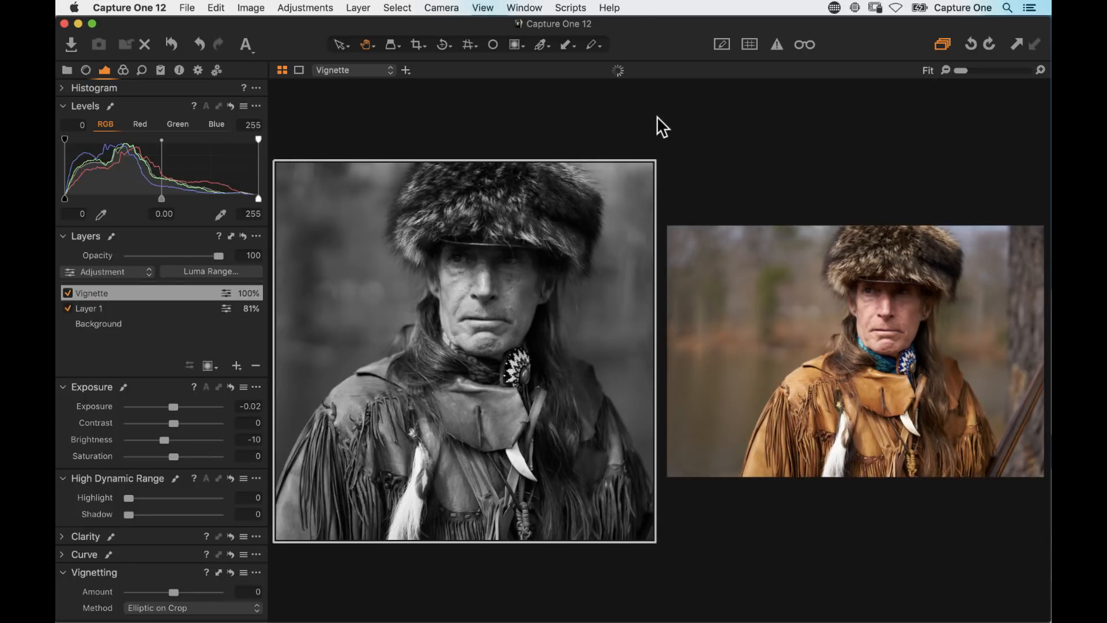
pyautogui.press('super+b')
# Step: Select only black and white variant 2 of the portrait and clone it with its adjustments
pyautogui.click(1000, 499)
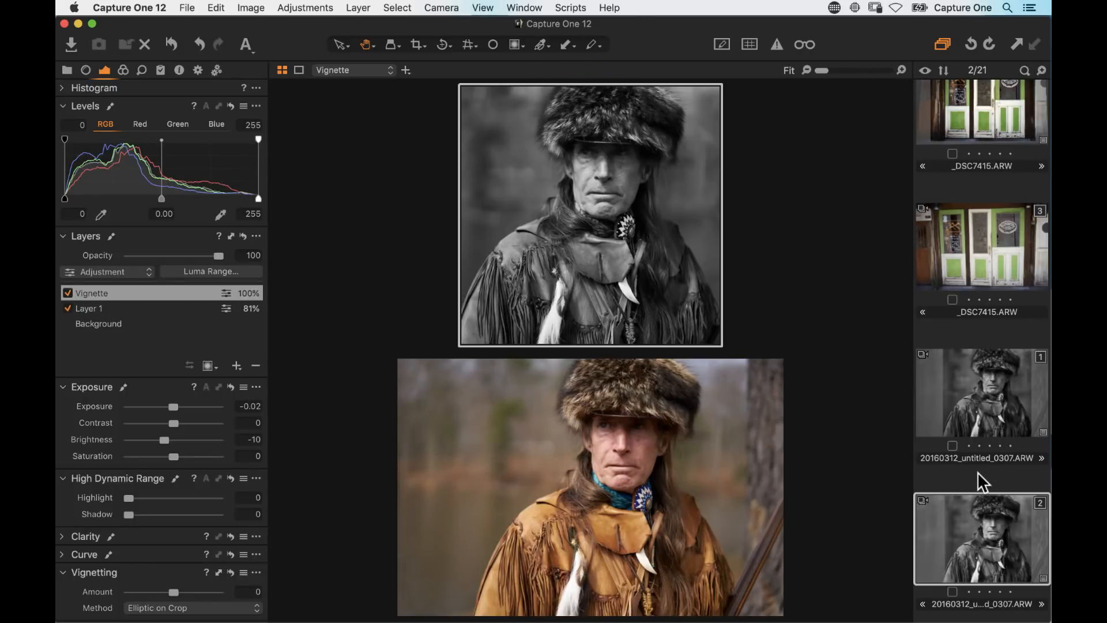
pyautogui.click(978, 472)
pyautogui.click(994, 527)
pyautogui.click(995, 528)
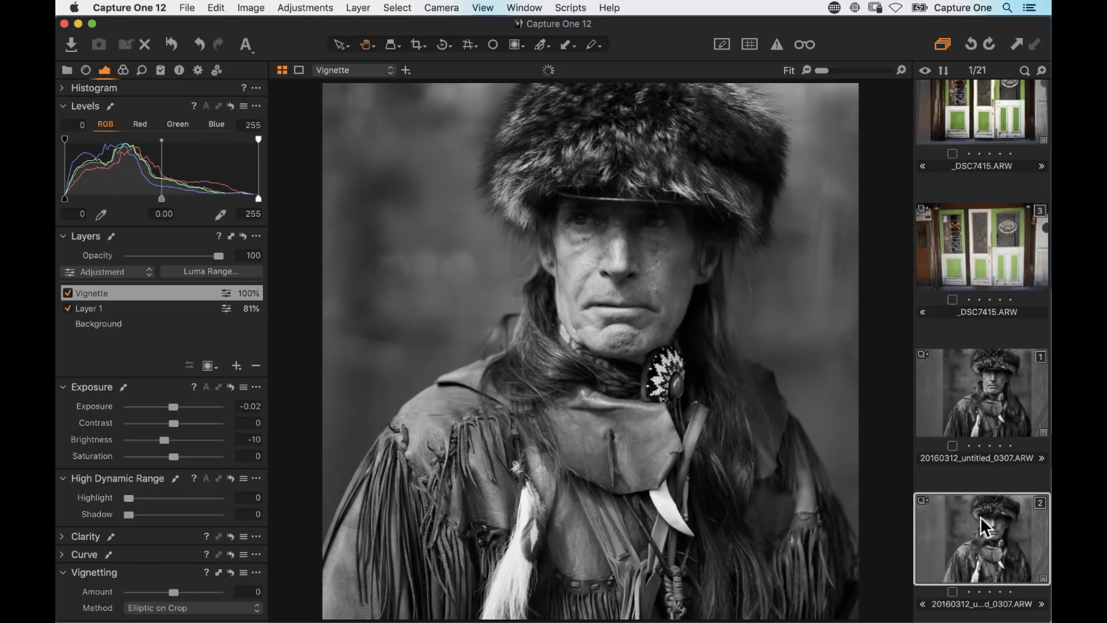
pyautogui.click(250, 8)
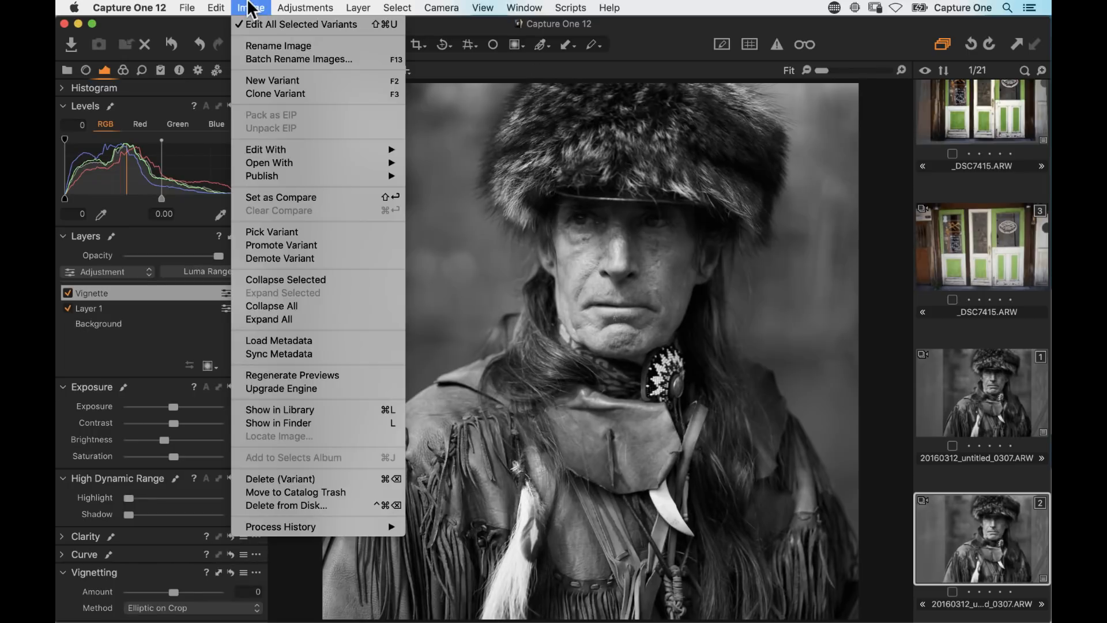
pyautogui.click(268, 92)
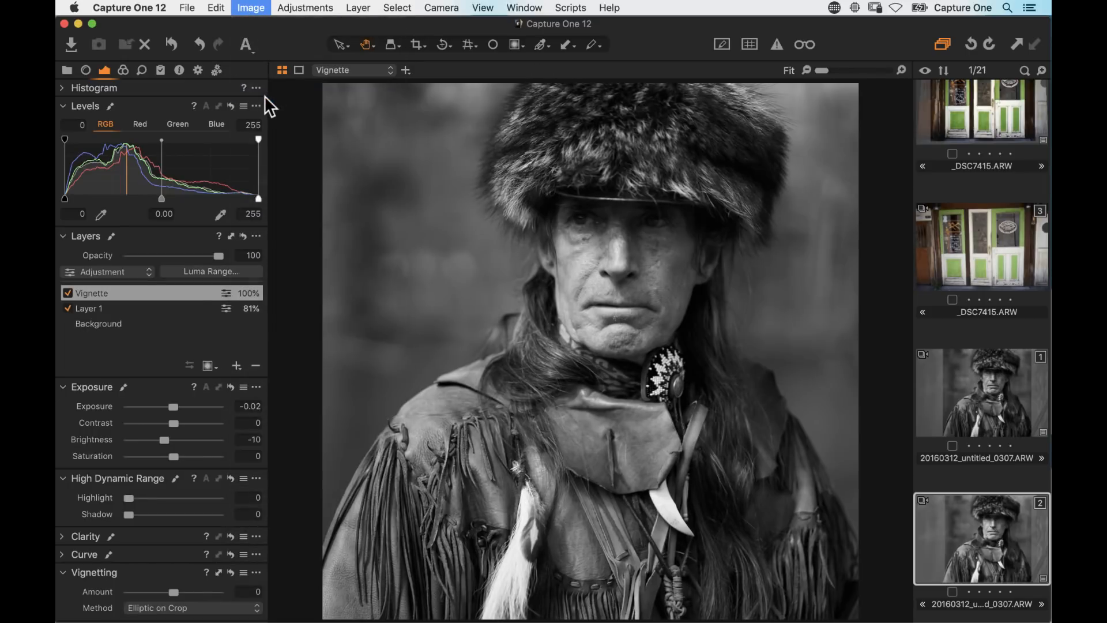
# Step: Disable Black & White on the cloned variant, compare it in colour with the neighbouring images, and re-enable Black & White
pyautogui.click(122, 70)
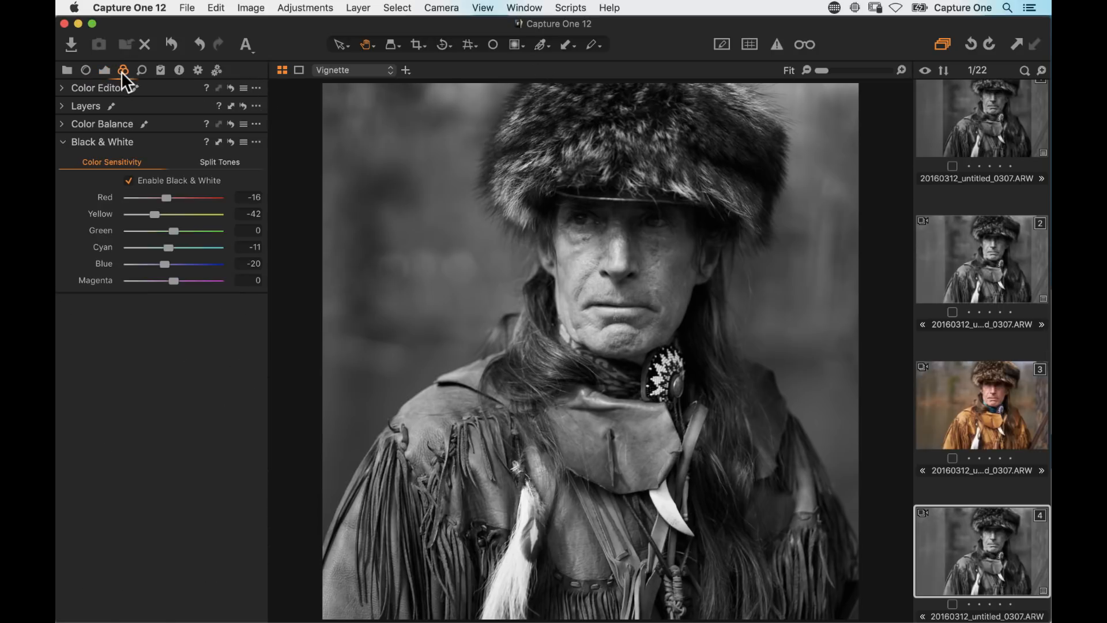
pyautogui.click(129, 180)
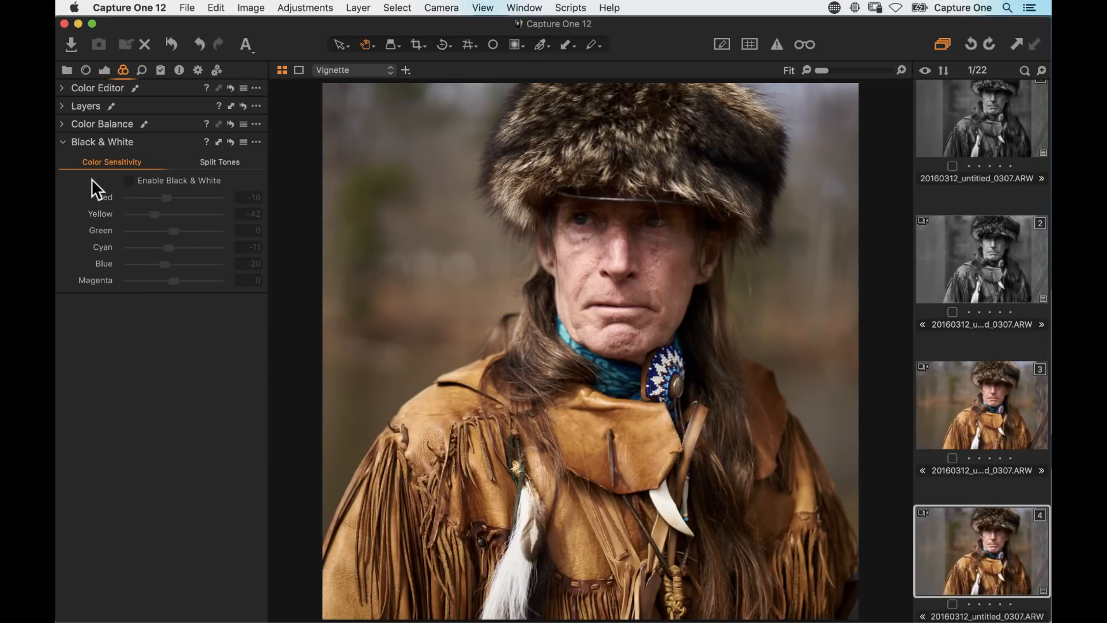
pyautogui.press('super+Left')
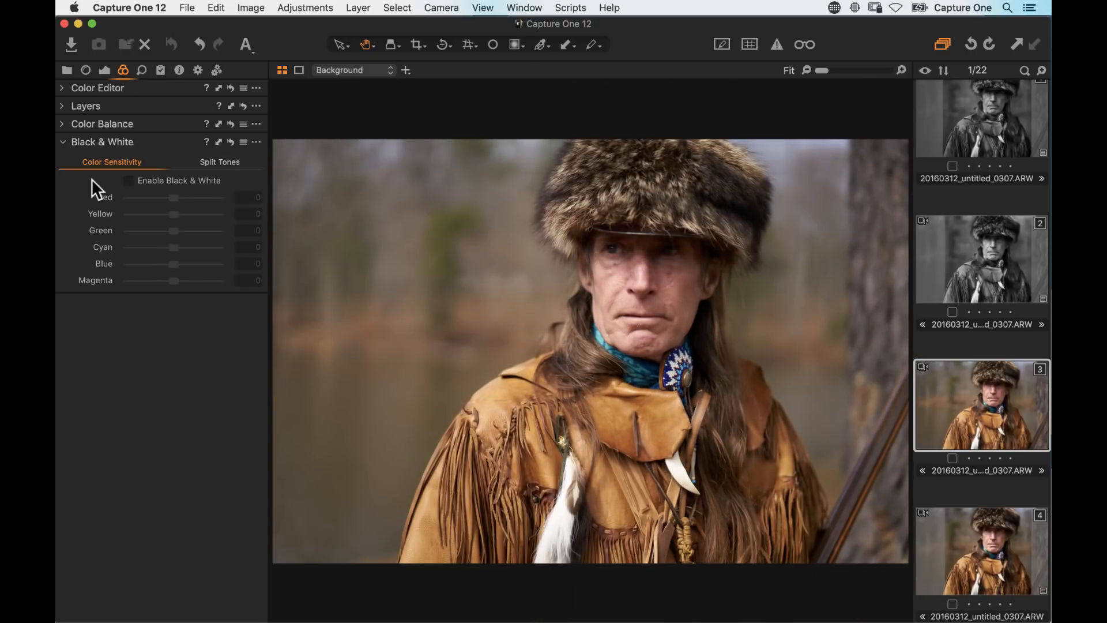
pyautogui.press('super+Right')
pyautogui.press('super+Right')
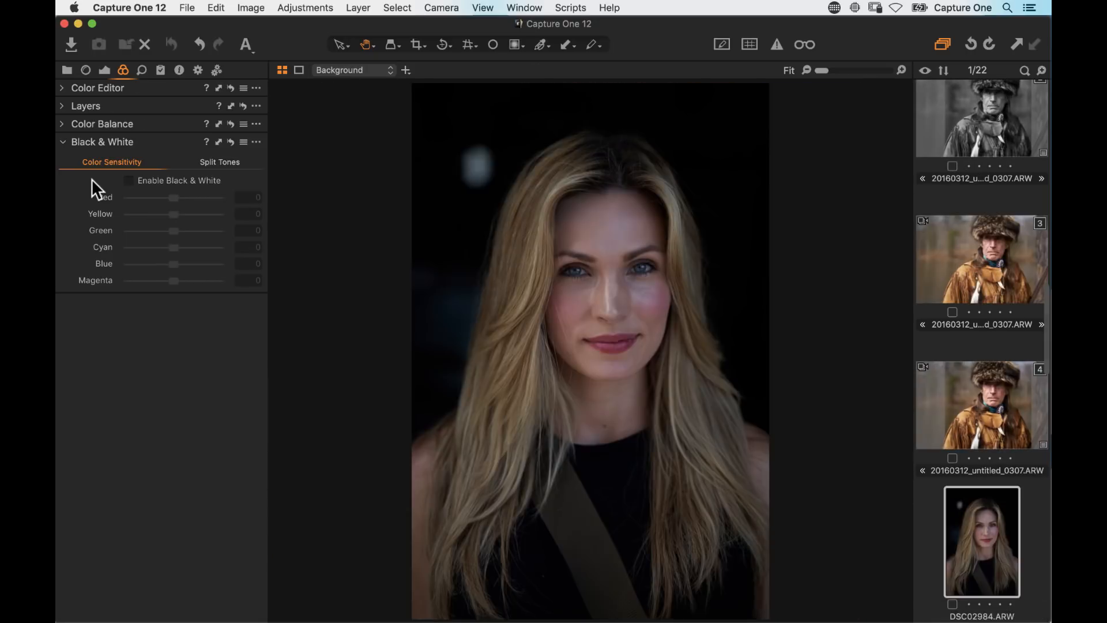
pyautogui.press('super+Left')
pyautogui.press('super+Left')
pyautogui.press('super+Right')
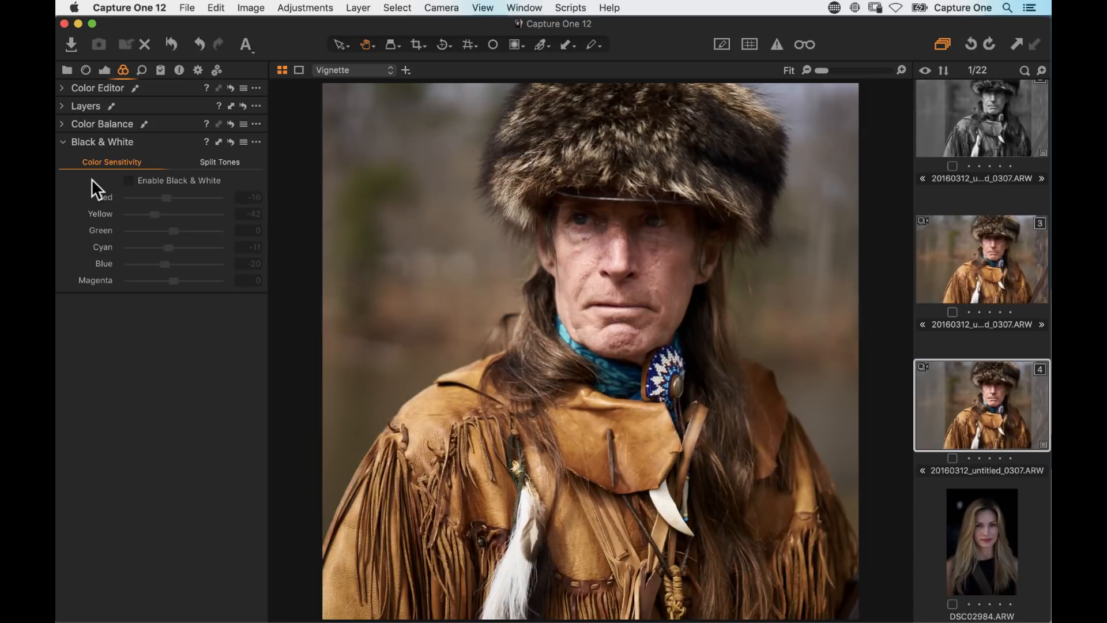
pyautogui.click(128, 180)
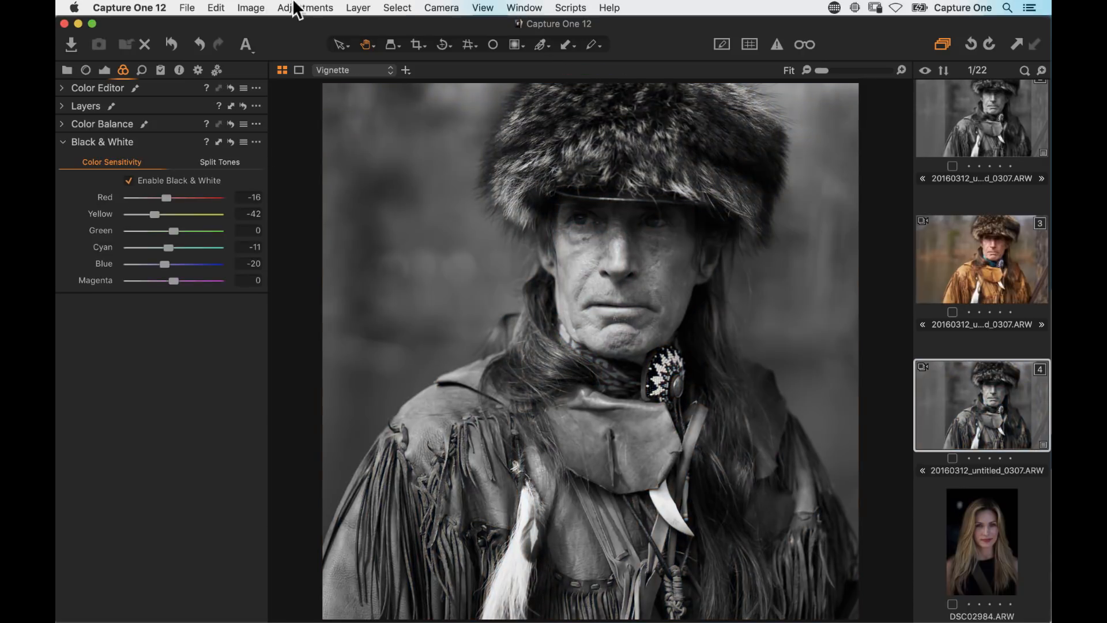
# Step: Create another unadjusted variant of the portrait, and clone black and white variant 4
pyautogui.click(251, 8)
pyautogui.click(269, 78)
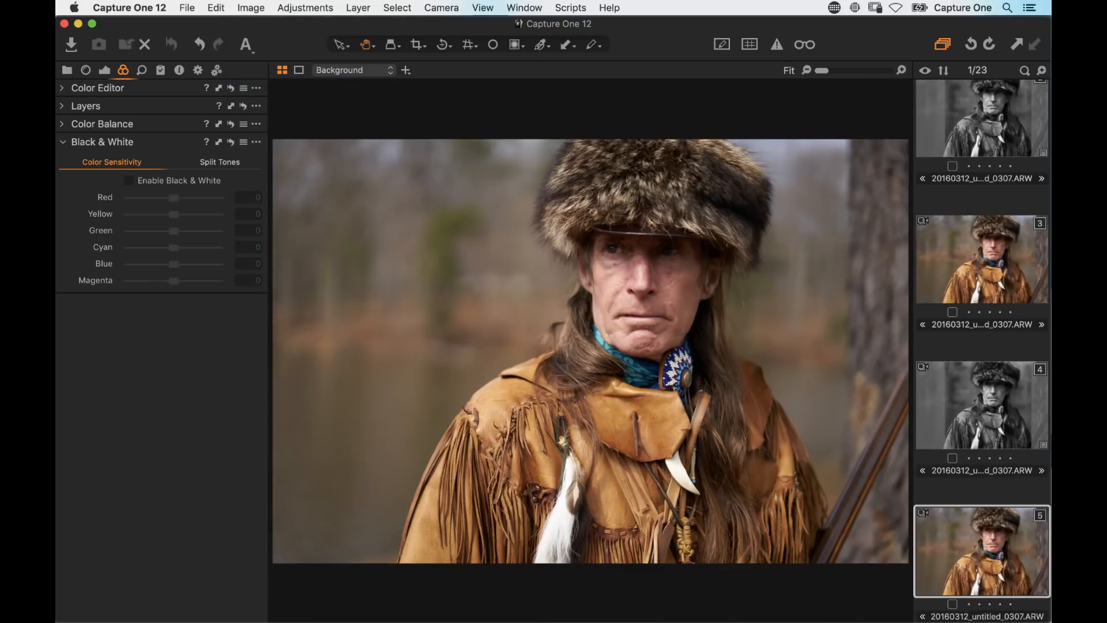
pyautogui.click(981, 396)
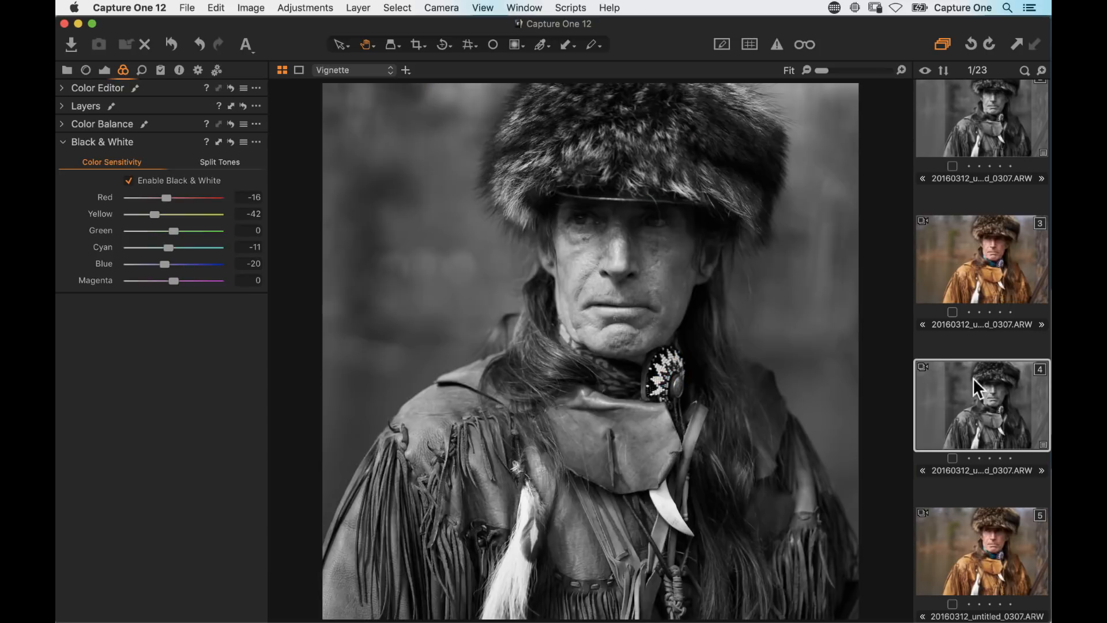
pyautogui.click(266, 8)
pyautogui.click(263, 89)
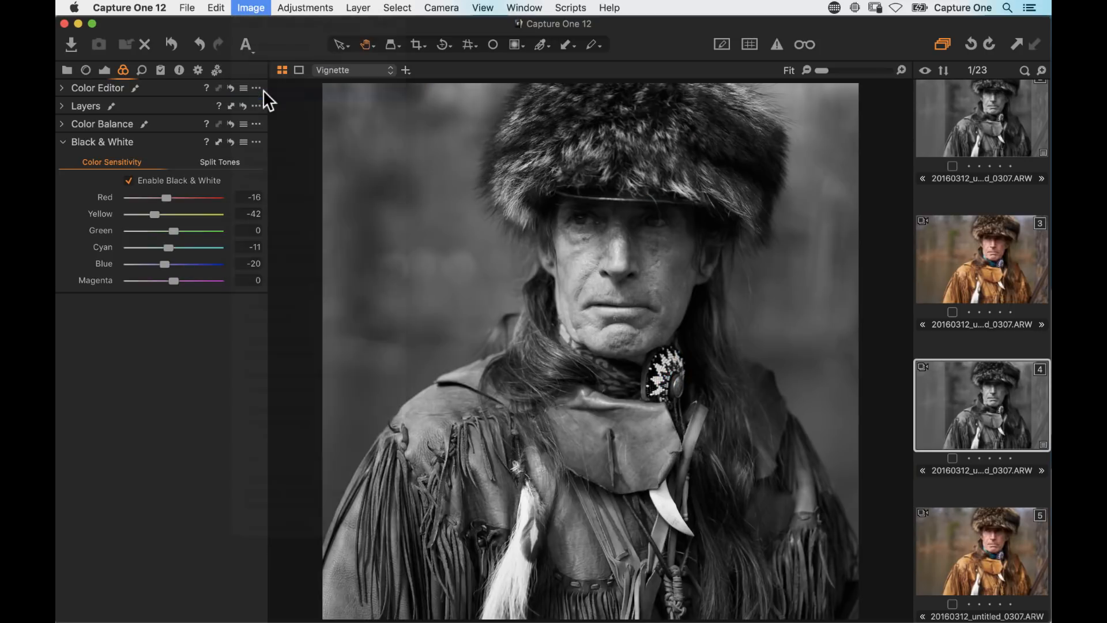
# Step: Show variants 4 and 6 side by side and disable Black & White on variant 6
pyautogui.click(972, 248)
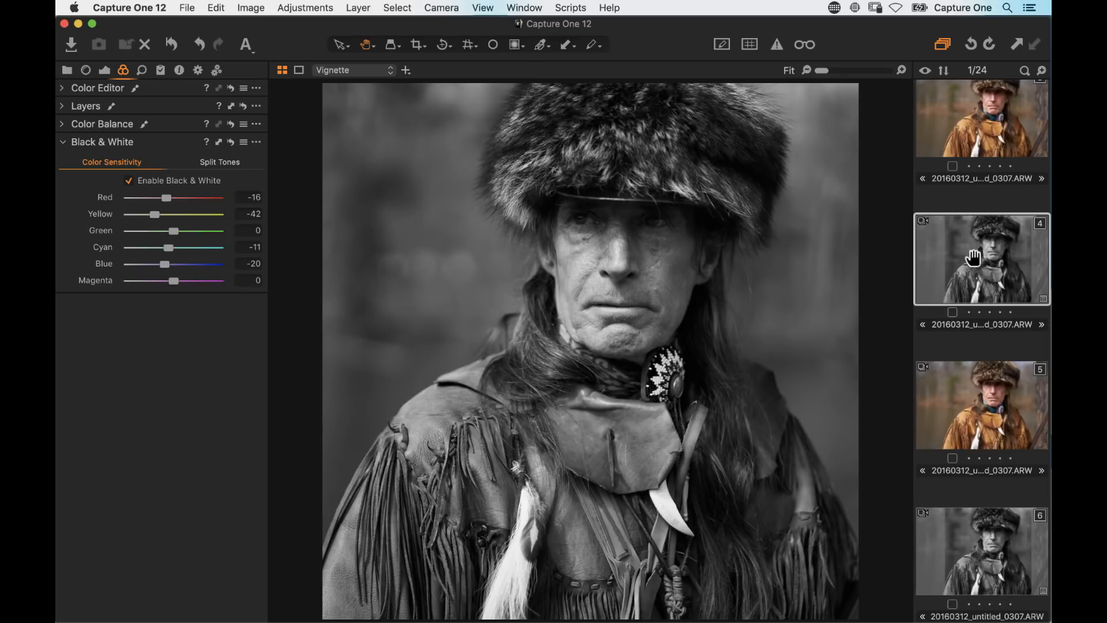
pyautogui.keyDown('super'); pyautogui.click(989, 552); pyautogui.keyUp('super')
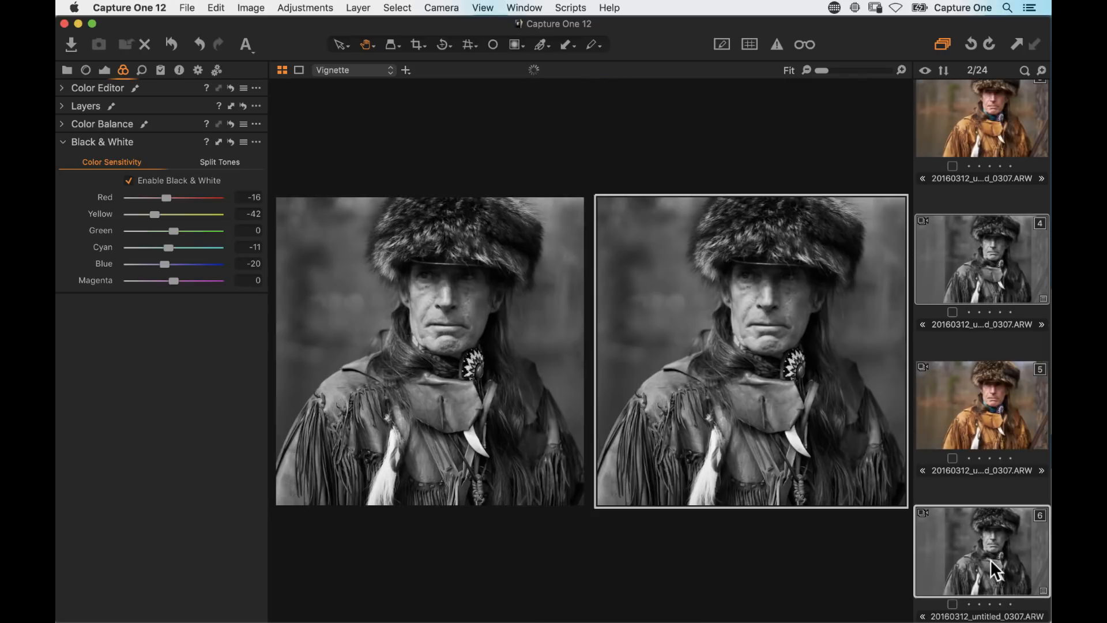
pyautogui.click(128, 181)
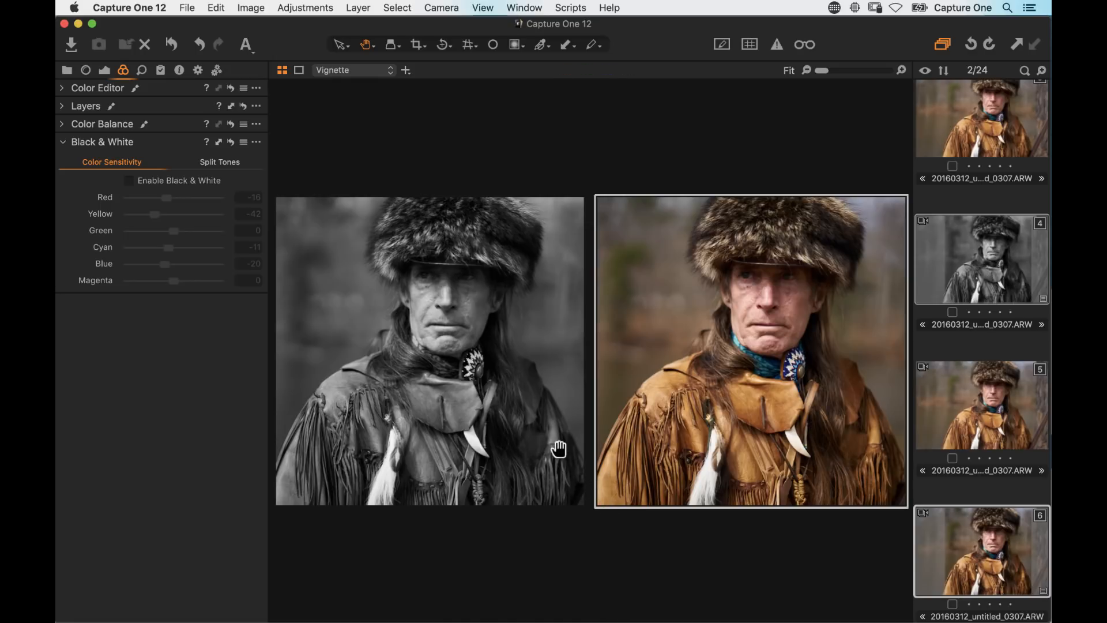
# Step: Find DSC02984.ARW, the dark portrait of the blonde woman, in the thumbnail grid and open it with the browser hidden
pyautogui.press('alt+super+v')
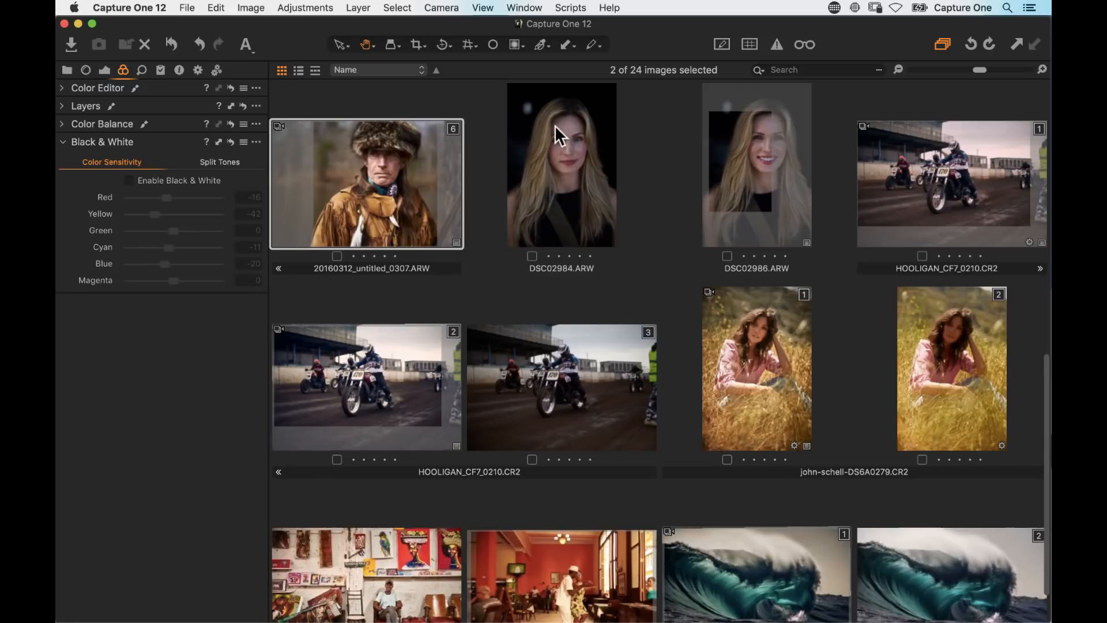
pyautogui.scroll(3, 573, 198)
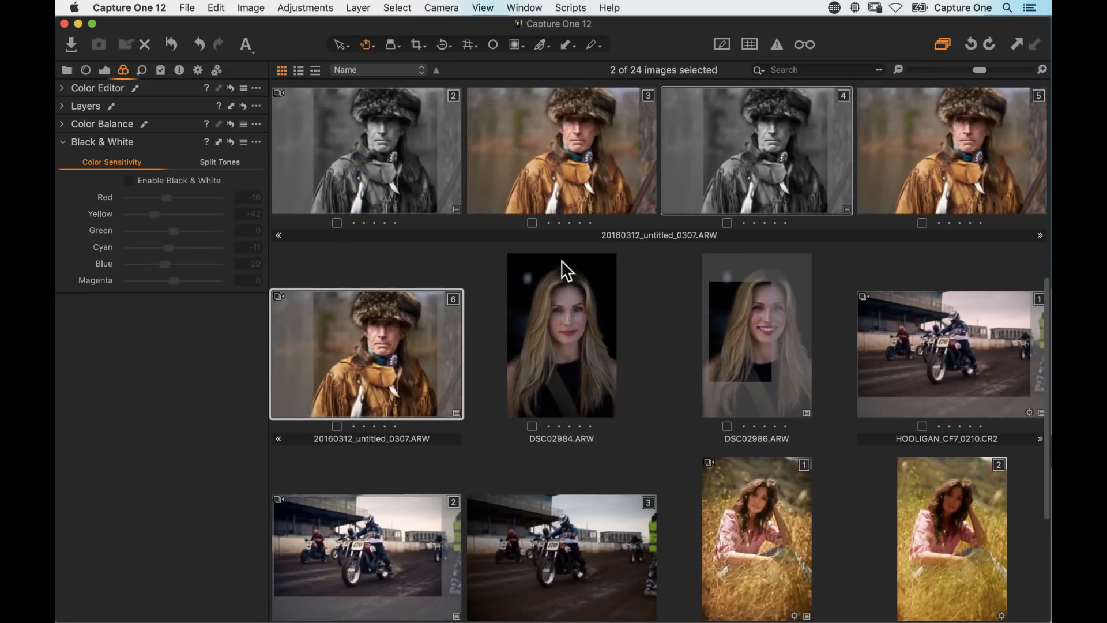
pyautogui.click(599, 358)
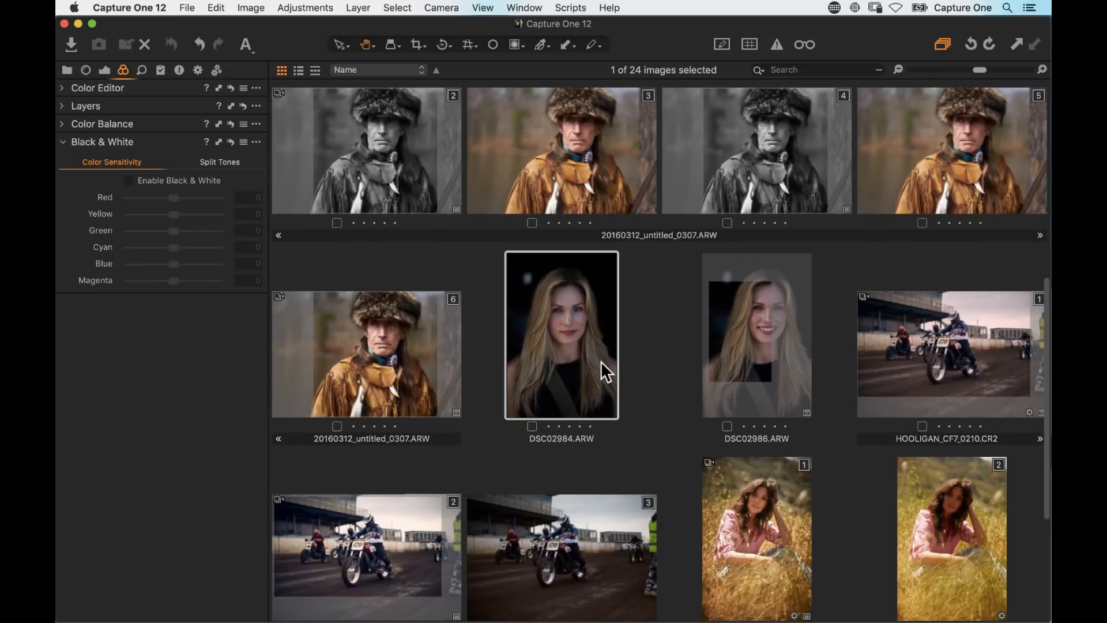
pyautogui.doubleClick(601, 361)
pyautogui.press('super+b')
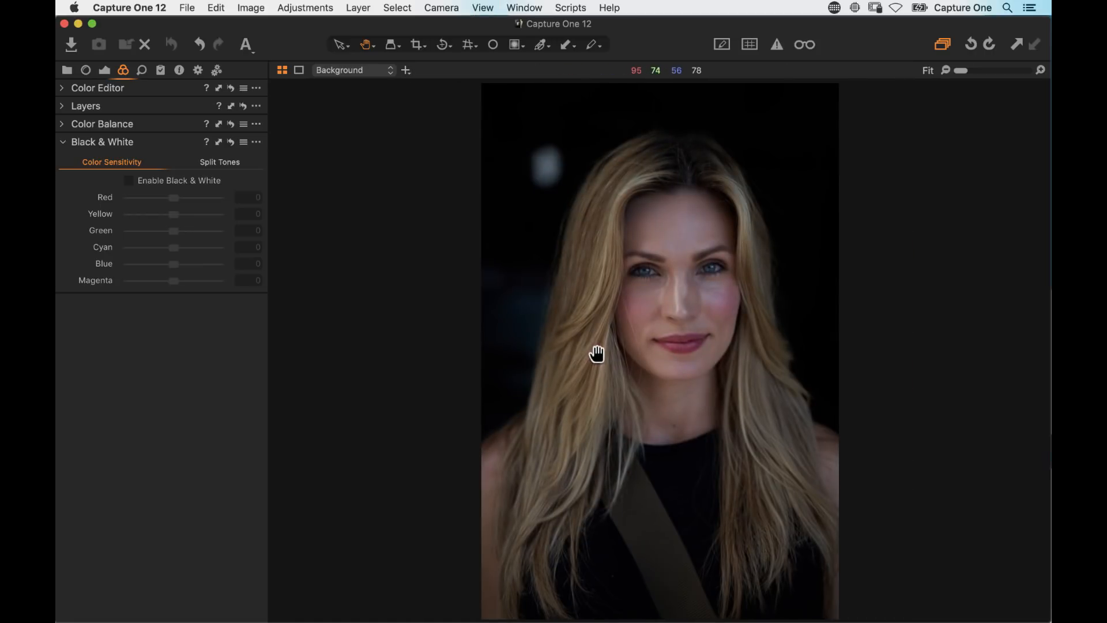
# Step: Show the Histogram and Levels tools for the woman's portrait and set its Exposure to 2.14
pyautogui.click(105, 69)
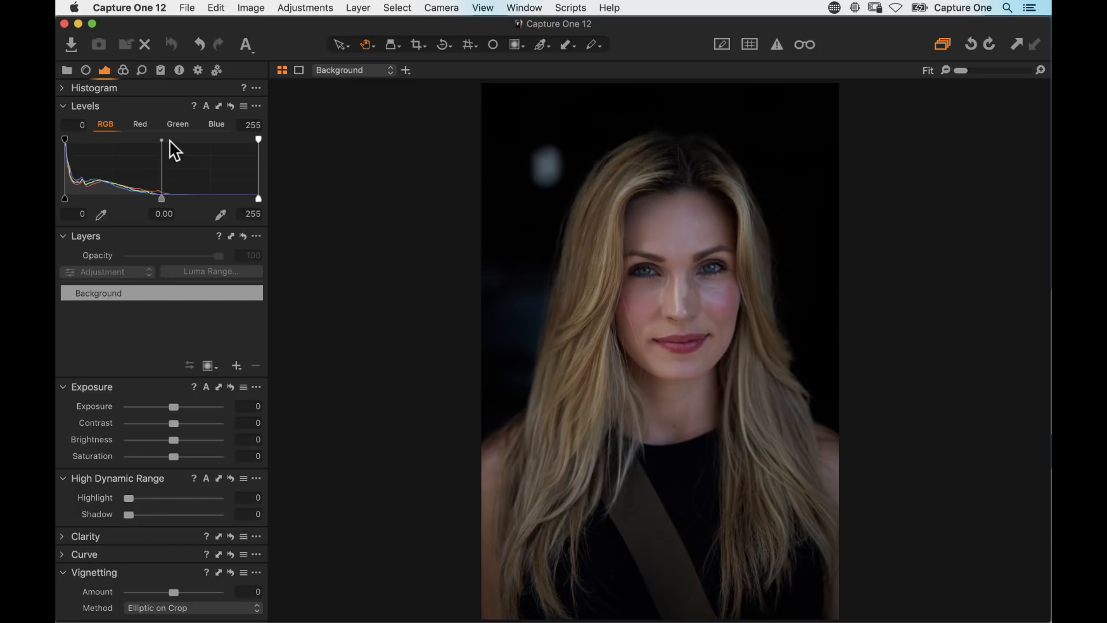
pyautogui.click(67, 89)
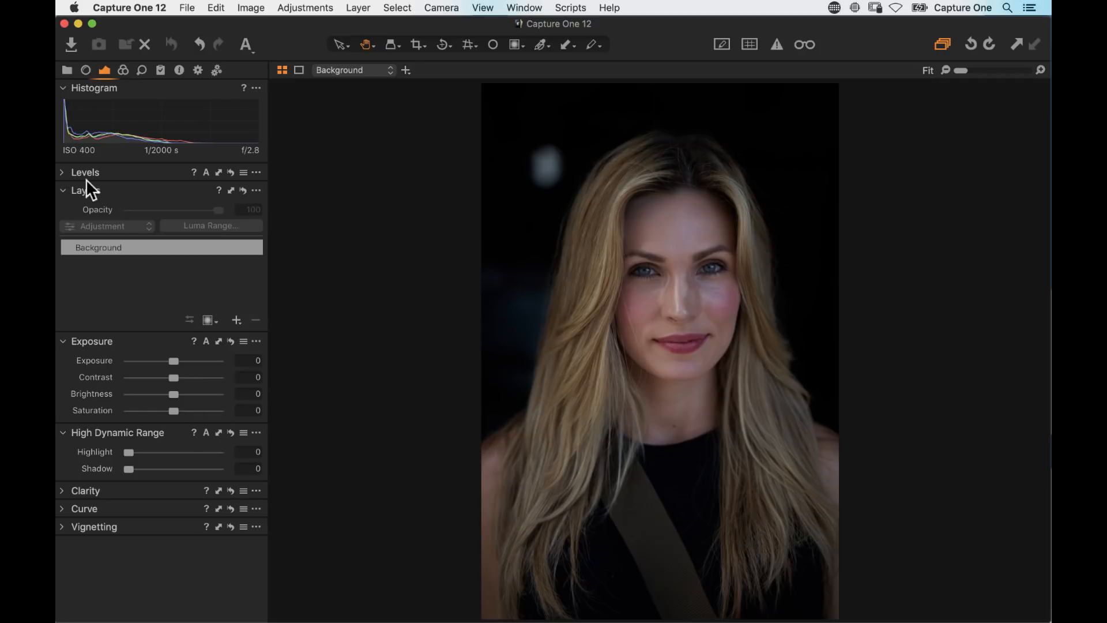
pyautogui.click(62, 172)
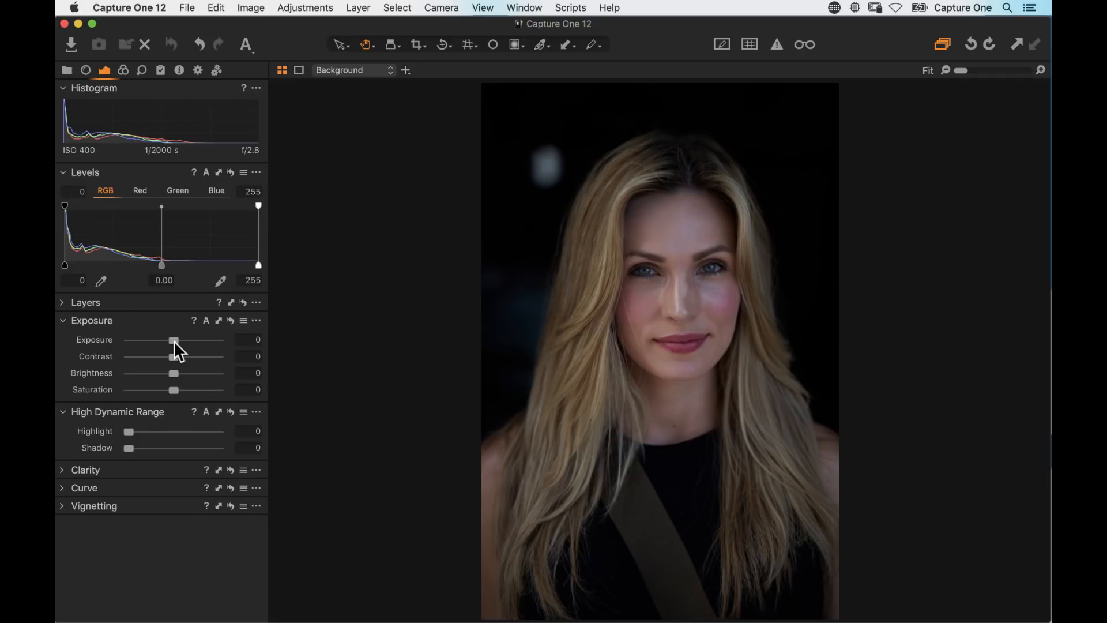
pyautogui.moveTo(173, 340); pyautogui.dragTo(196, 340)
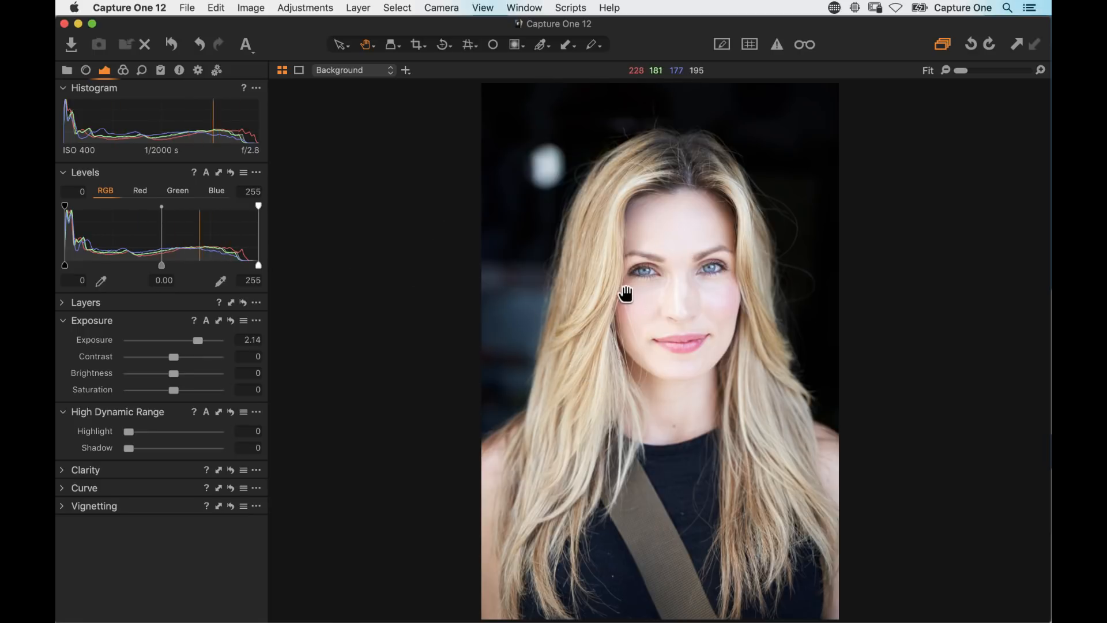
# Step: Reset the portrait's exposure adjustments, set Exposure to 1.35, auto-adjust Levels, and set Brightness to 2
pyautogui.click(230, 320)
pyautogui.moveTo(173, 340); pyautogui.dragTo(190, 340)
pyautogui.click(206, 173)
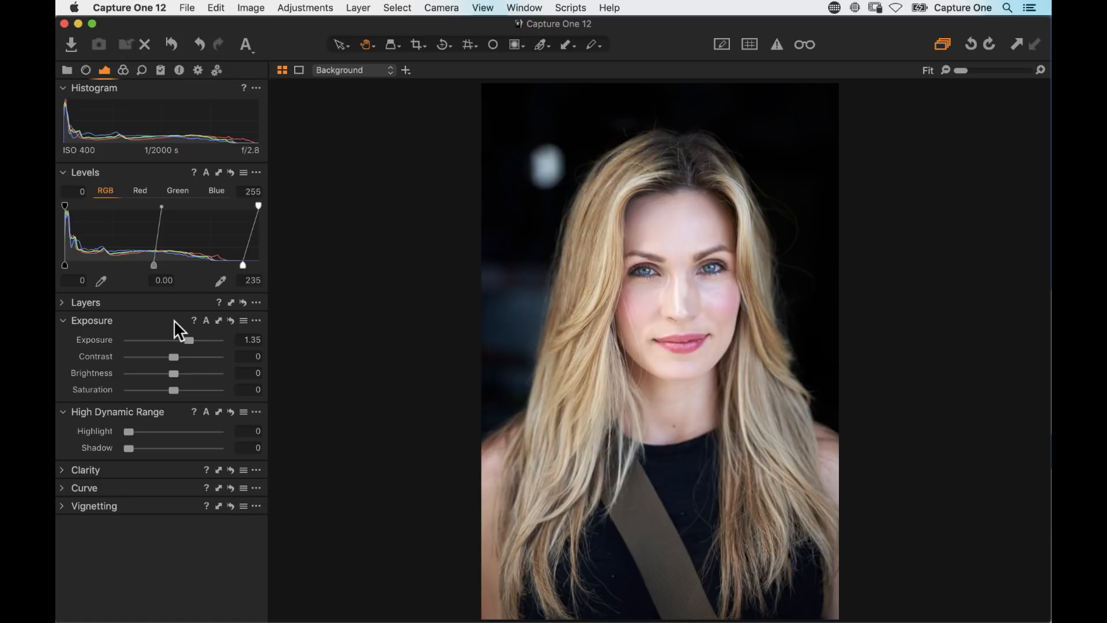
pyautogui.moveTo(175, 372); pyautogui.dragTo(171, 371)
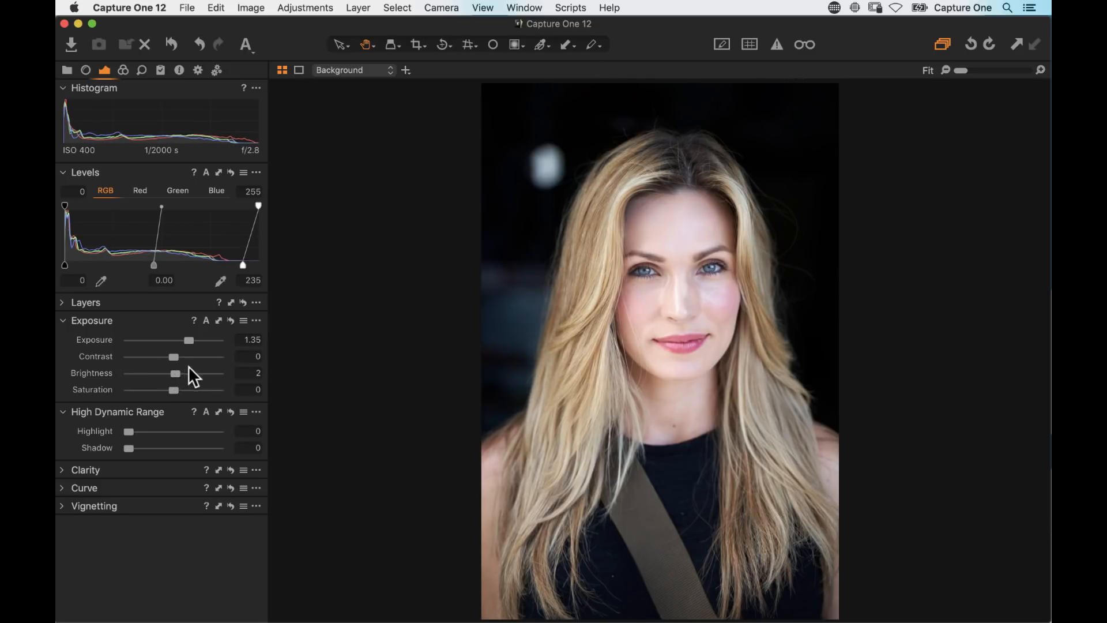
# Step: Inspect the woman's face at 50% zoom and set Exposure to 1.29
pyautogui.click(646, 267)
pyautogui.moveTo(657, 264); pyautogui.dragTo(527, 187)
pyautogui.press('super+minus')
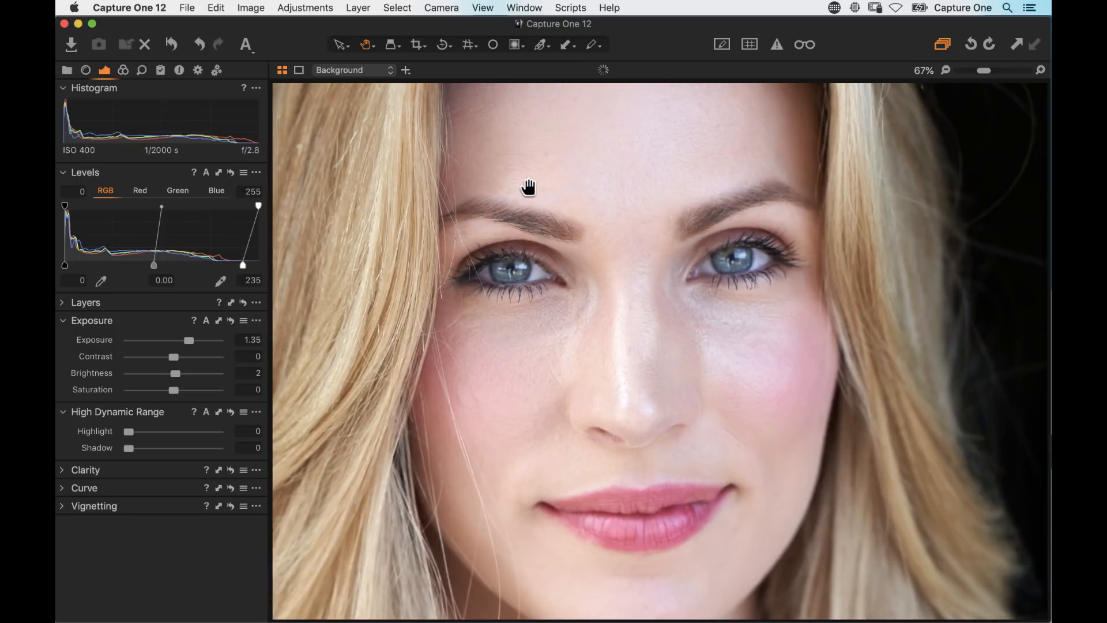
pyautogui.press('super+minus')
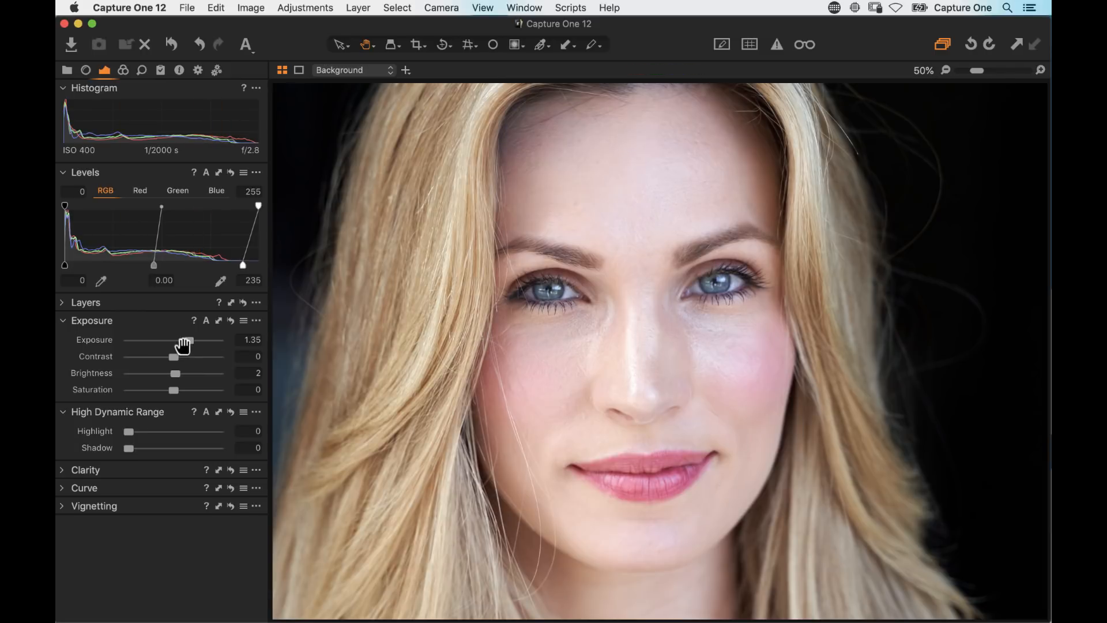
pyautogui.moveTo(189, 341); pyautogui.dragTo(190, 342)
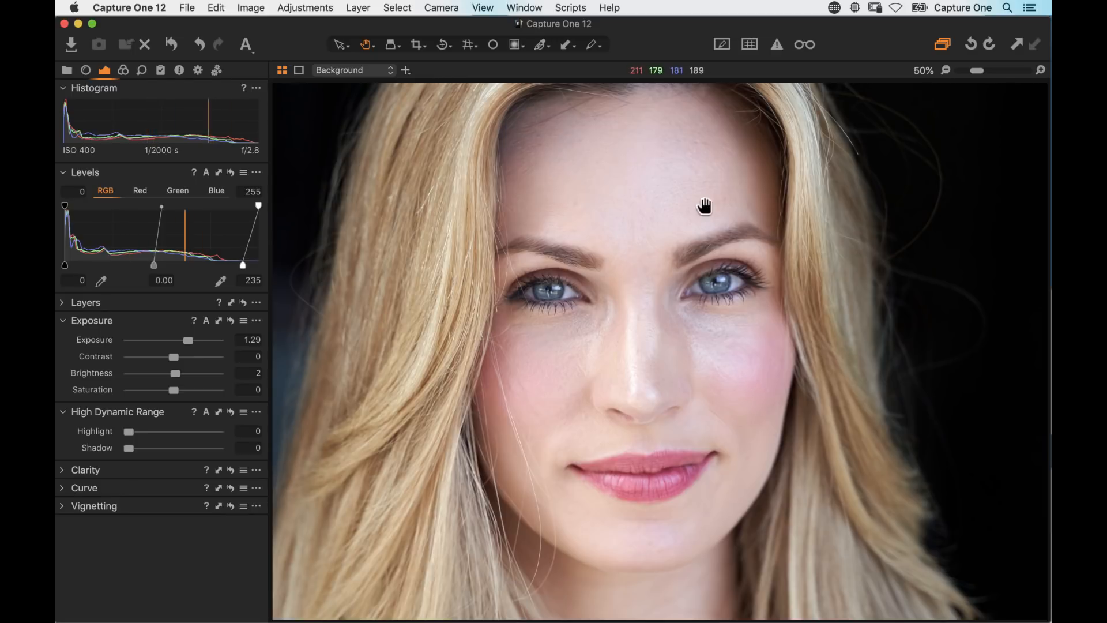
pyautogui.moveTo(697, 492); pyautogui.dragTo(665, 199)
pyautogui.moveTo(597, 342); pyautogui.dragTo(622, 522)
pyautogui.moveTo(613, 297); pyautogui.dragTo(528, 398)
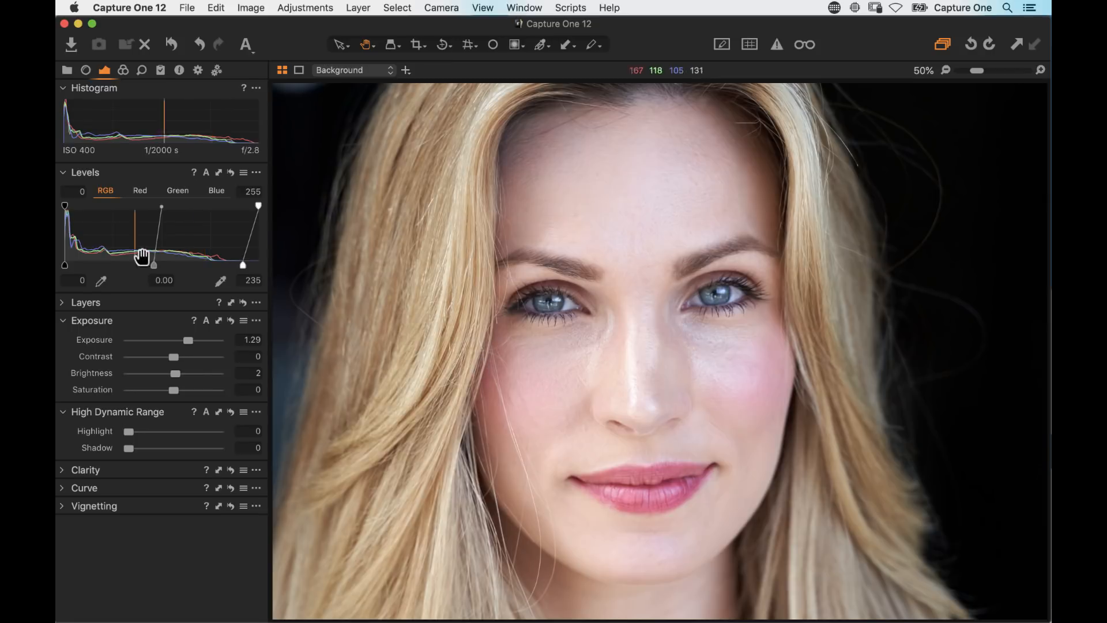
# Step: Show the Color Editor's Skin Tone mode as an enlarged floating tool
pyautogui.click(124, 71)
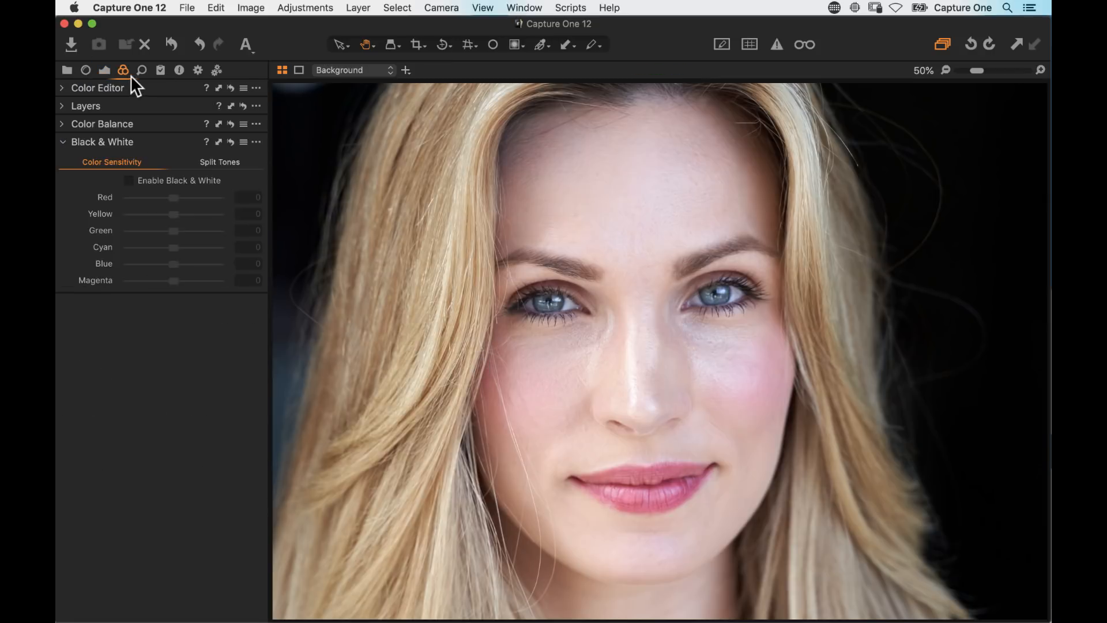
pyautogui.click(64, 87)
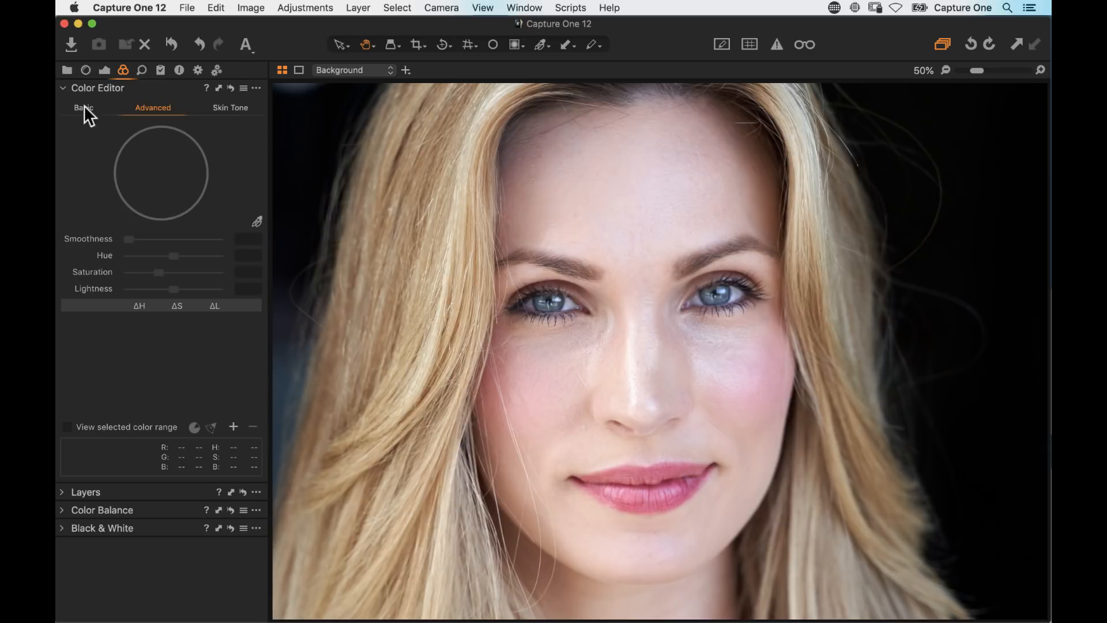
pyautogui.click(220, 108)
pyautogui.moveTo(144, 84); pyautogui.dragTo(163, 30)
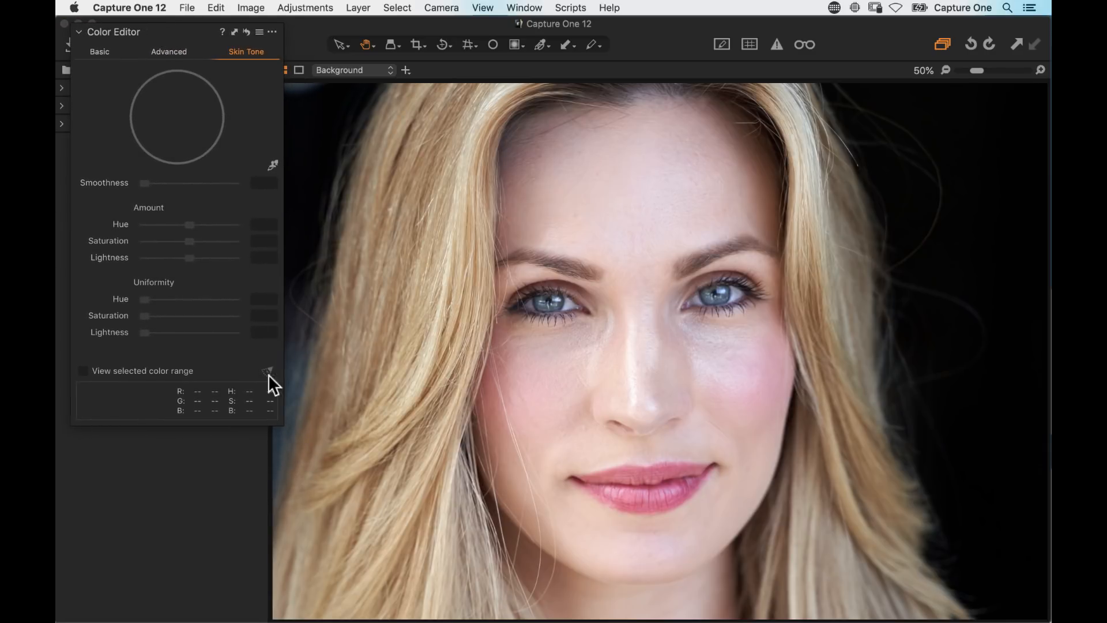
pyautogui.moveTo(282, 421); pyautogui.dragTo(428, 544)
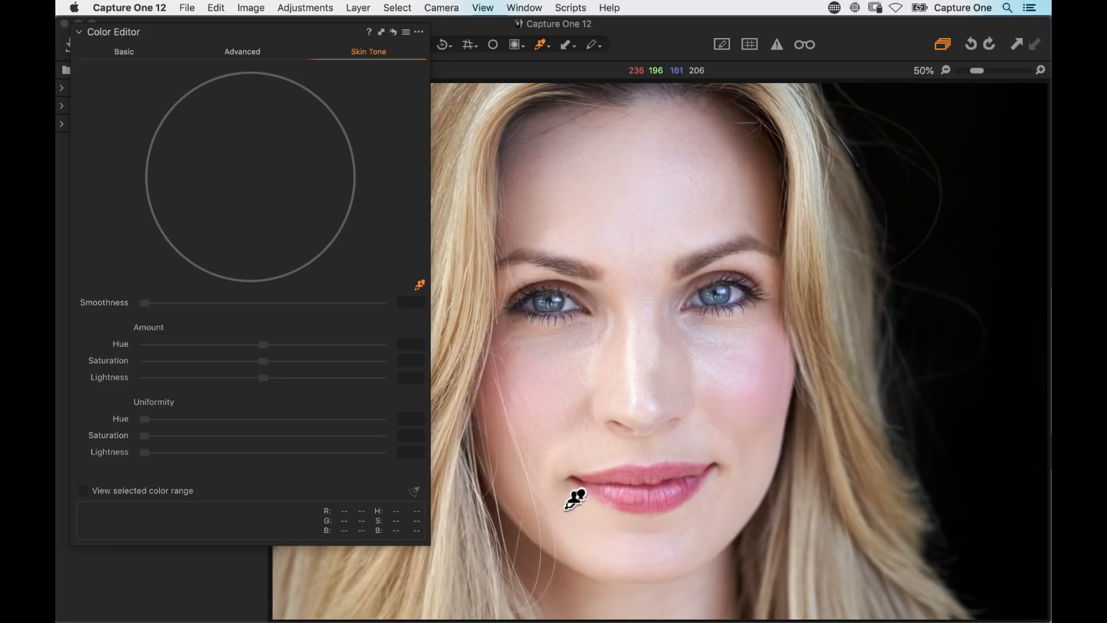
# Step: Pick the skin color beside the mouth and widen its saturation and hue range while checking the selected color range on the image
pyautogui.click(568, 513)
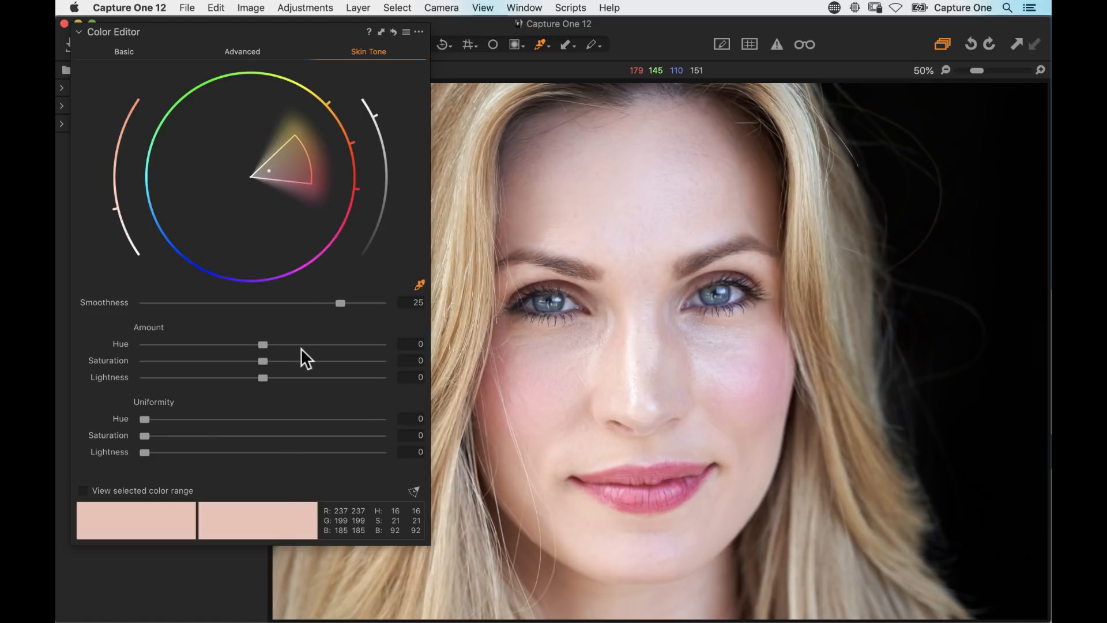
pyautogui.click(130, 490)
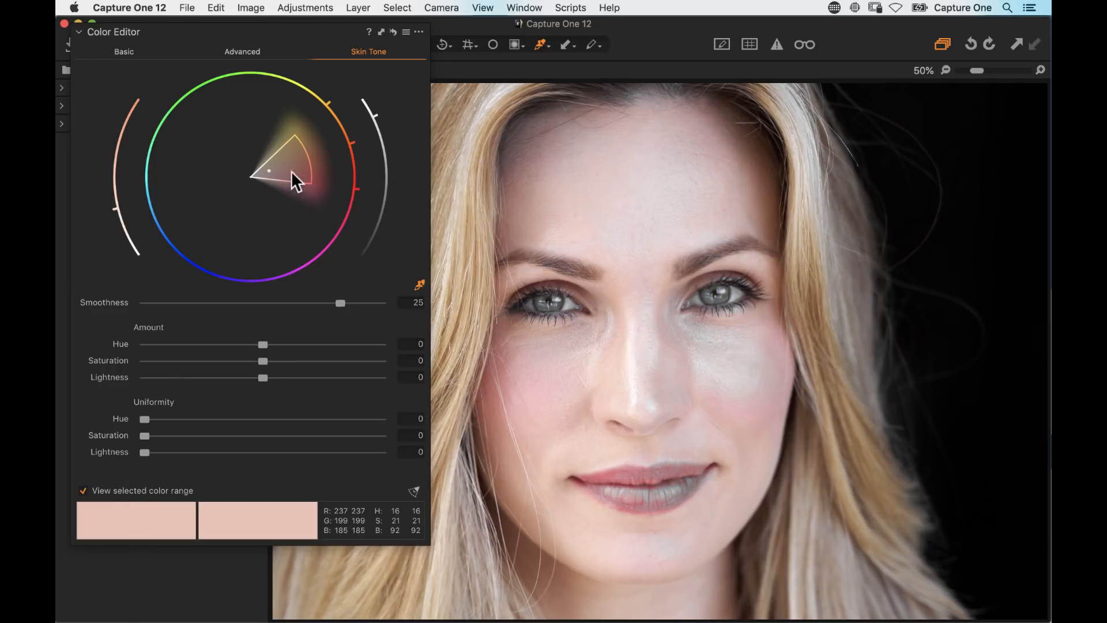
pyautogui.moveTo(306, 157); pyautogui.dragTo(344, 140)
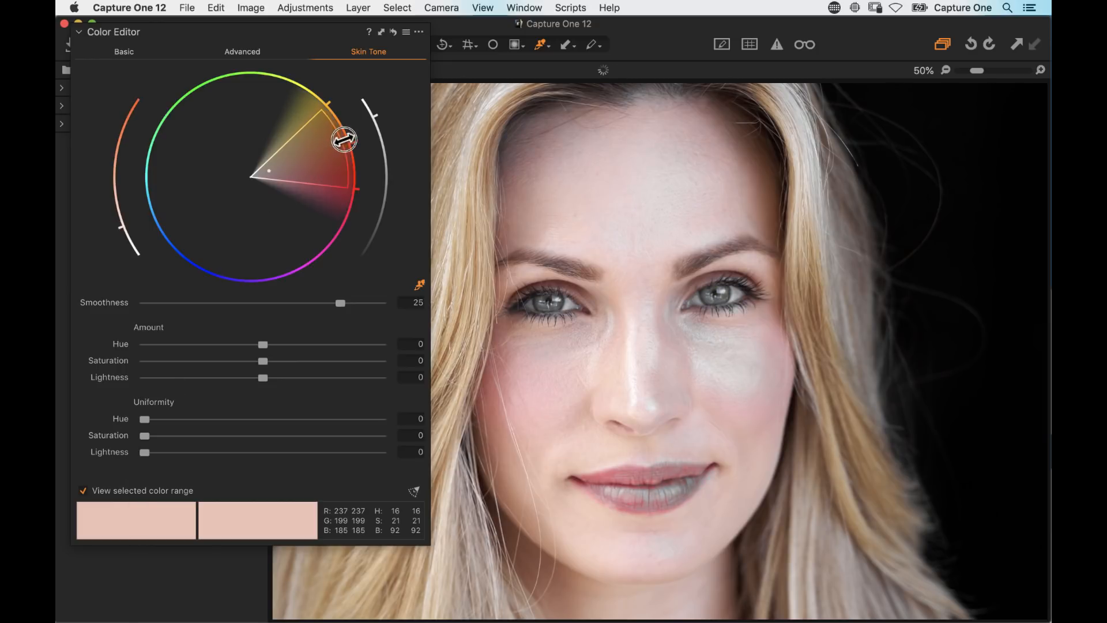
pyautogui.moveTo(332, 184)
pyautogui.mouseDown()
pyautogui.moveTo(321, 213)
pyautogui.moveTo(330, 193)
pyautogui.mouseUp()
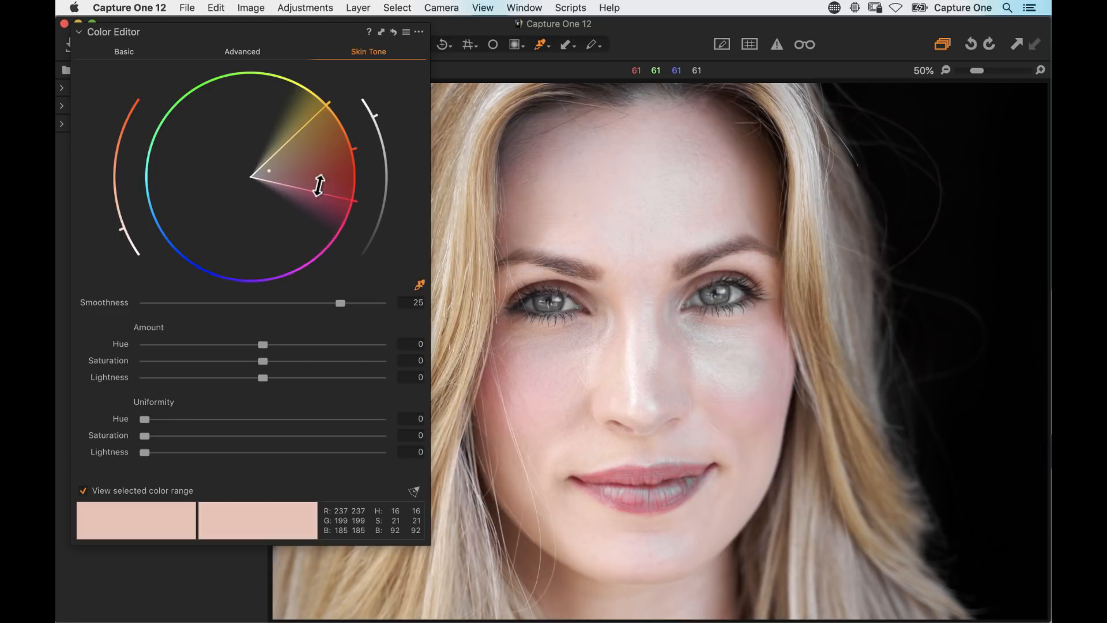
pyautogui.moveTo(286, 98)
pyautogui.mouseDown()
pyautogui.moveTo(210, 116)
pyautogui.moveTo(289, 111)
pyautogui.moveTo(354, 143)
pyautogui.moveTo(299, 111)
pyautogui.mouseUp()
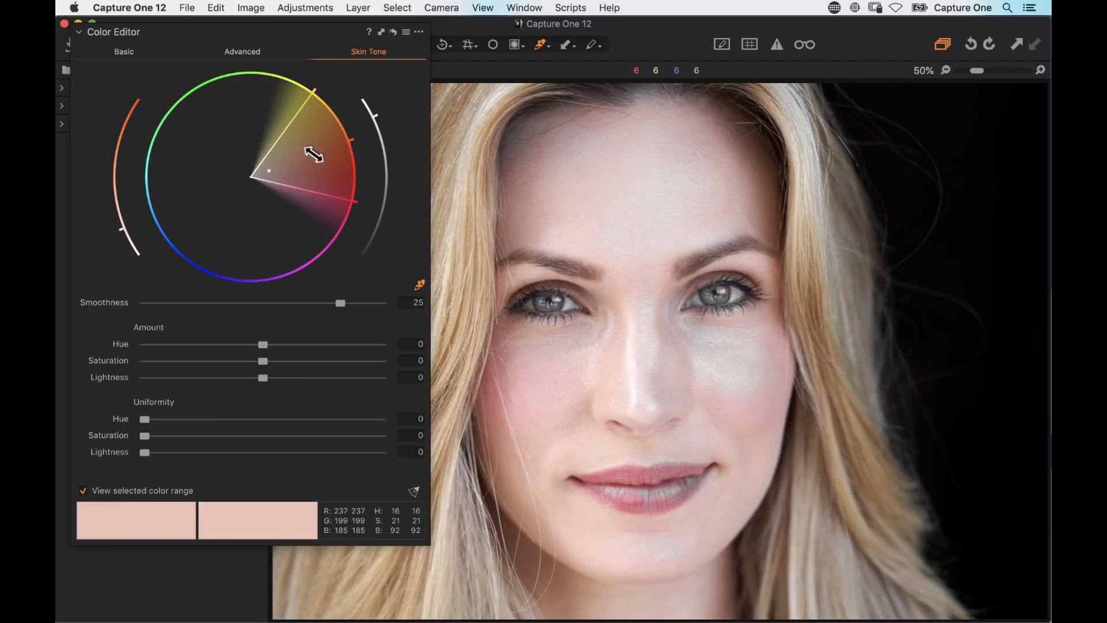
pyautogui.click(145, 486)
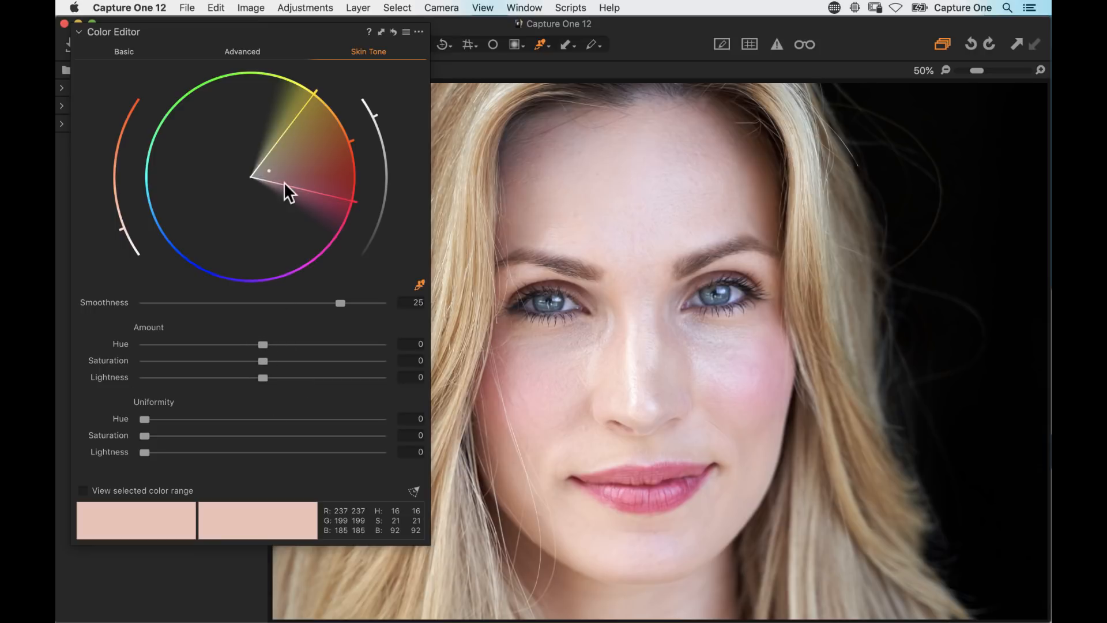
# Step: Try a skin tone Amount of -30 for Saturation and a different Lightness, resetting each to 0
pyautogui.moveTo(263, 361); pyautogui.dragTo(115, 363)
pyautogui.doubleClick(235, 364)
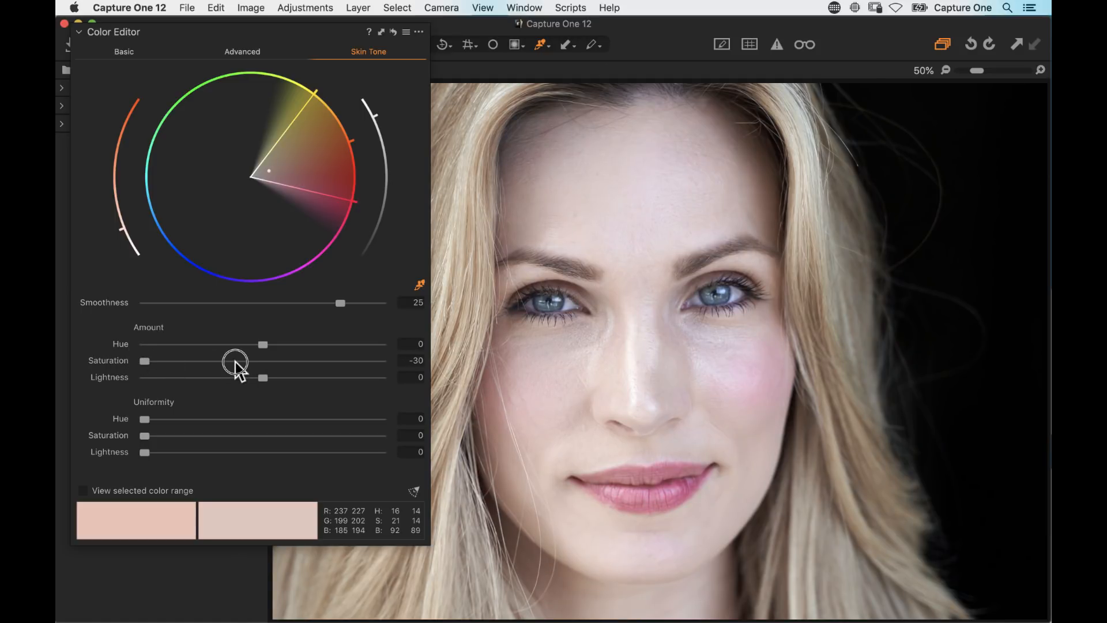
pyautogui.click(263, 378)
pyautogui.moveTo(265, 378)
pyautogui.mouseDown()
pyautogui.moveTo(376, 383)
pyautogui.moveTo(107, 389)
pyautogui.moveTo(247, 378)
pyautogui.mouseUp()
pyautogui.doubleClick(270, 378)
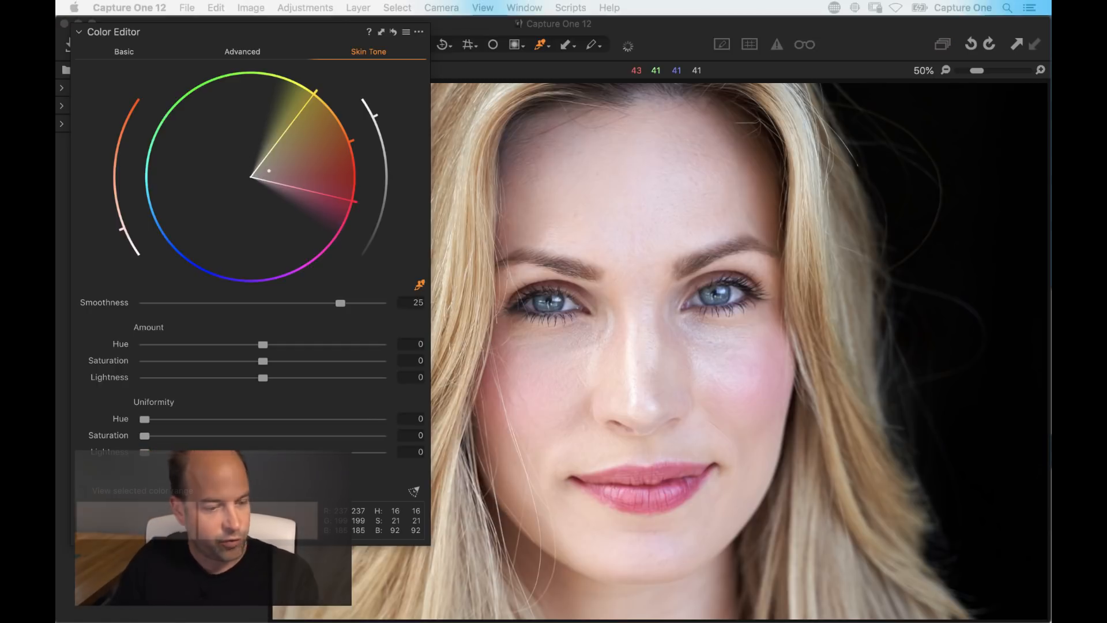
# Step: Try skin tone Uniformity with Hue and Saturation at 100, and reduce Saturation to 55.8 and Hue to 0
pyautogui.moveTo(144, 419); pyautogui.dragTo(455, 417)
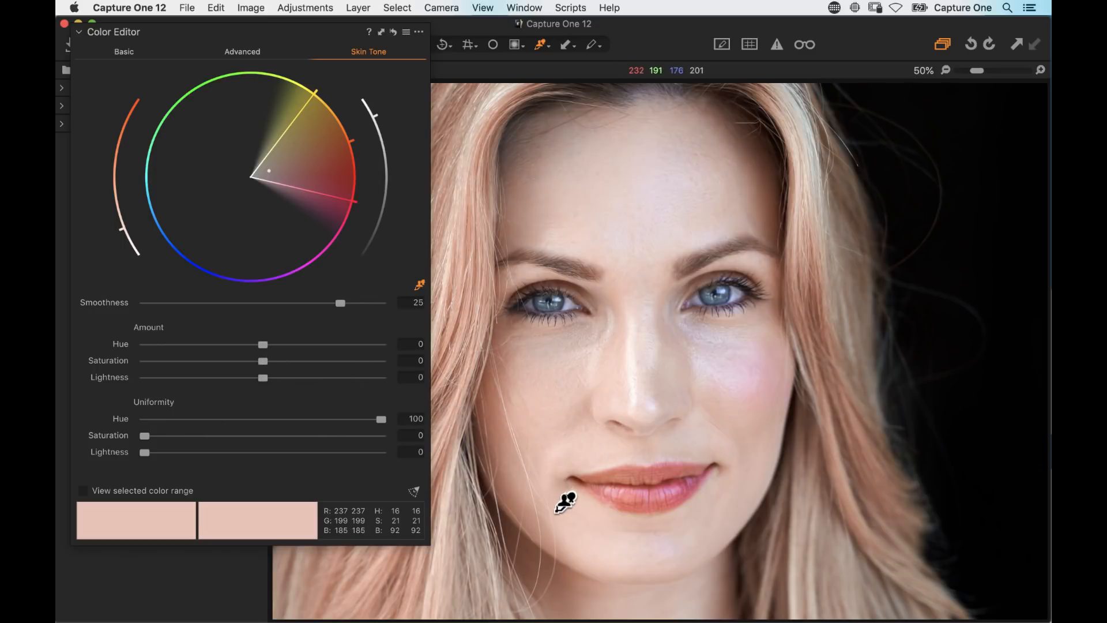
pyautogui.moveTo(145, 437); pyautogui.dragTo(420, 436)
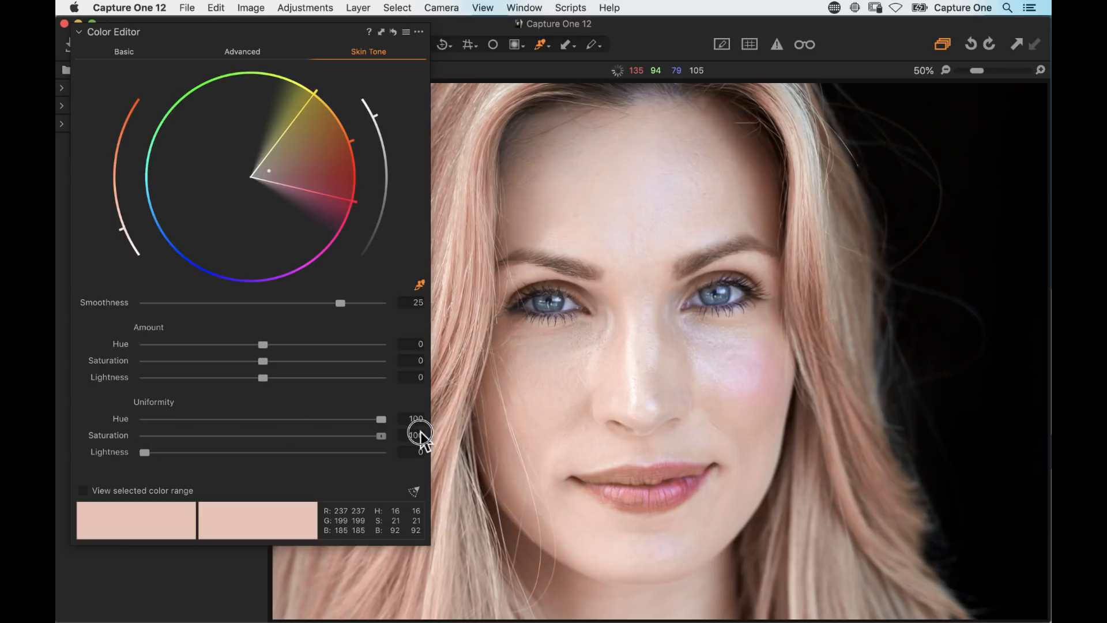
pyautogui.moveTo(143, 454)
pyautogui.mouseDown()
pyautogui.moveTo(427, 452)
pyautogui.moveTo(133, 470)
pyautogui.mouseUp()
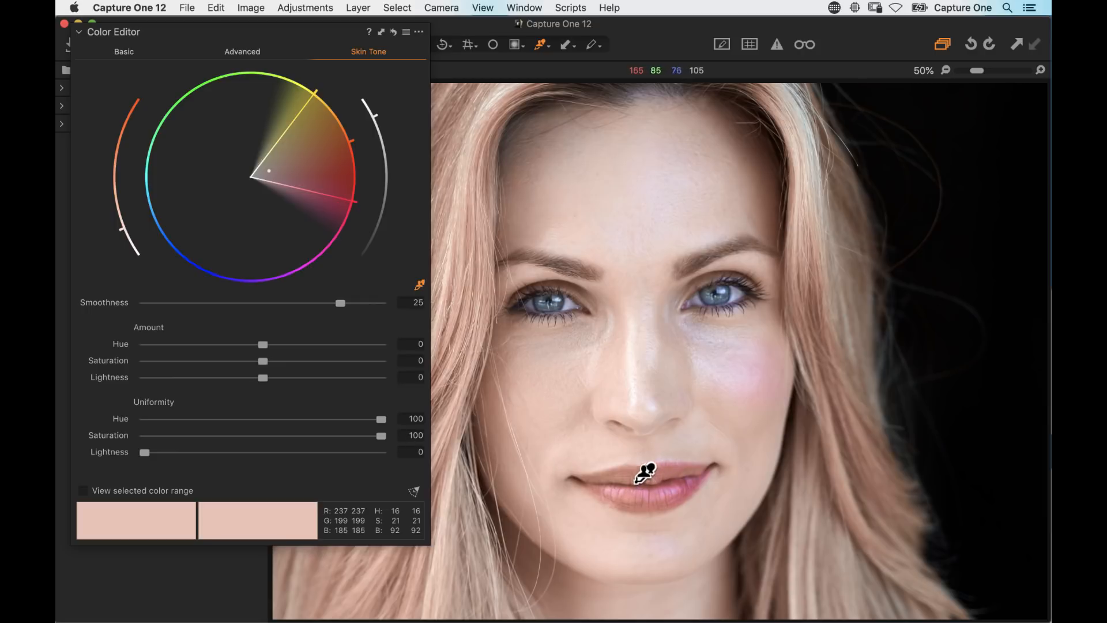
pyautogui.moveTo(372, 437); pyautogui.dragTo(277, 436)
pyautogui.moveTo(379, 418); pyautogui.dragTo(74, 447)
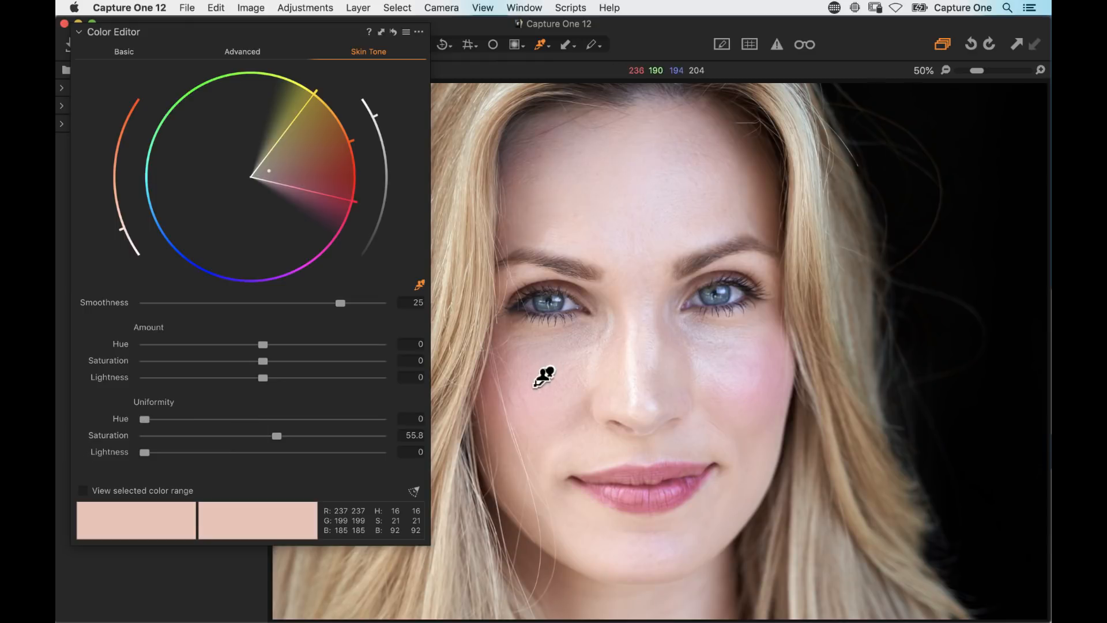
# Step: Set Uniformity Hue to 100, narrow the skin tone range at its pink edge, and set Smoothness to 22.4
pyautogui.moveTo(144, 419); pyautogui.dragTo(461, 416)
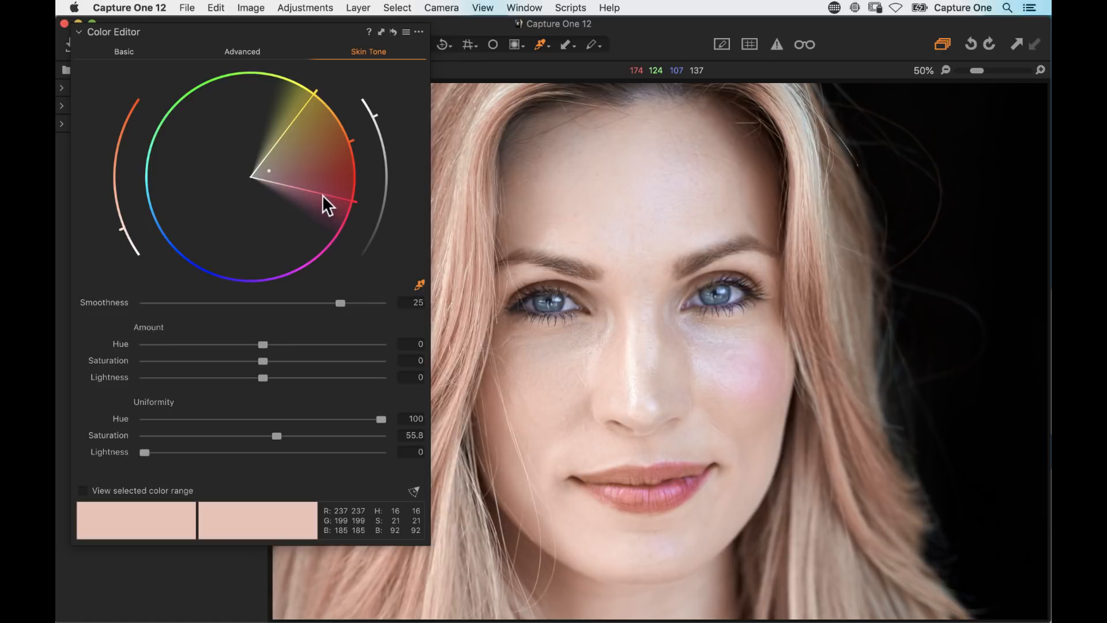
pyautogui.moveTo(324, 192)
pyautogui.mouseDown()
pyautogui.moveTo(316, 169)
pyautogui.moveTo(321, 178)
pyautogui.mouseUp()
pyautogui.moveTo(345, 291)
pyautogui.mouseDown()
pyautogui.moveTo(172, 304)
pyautogui.moveTo(347, 304)
pyautogui.mouseUp()
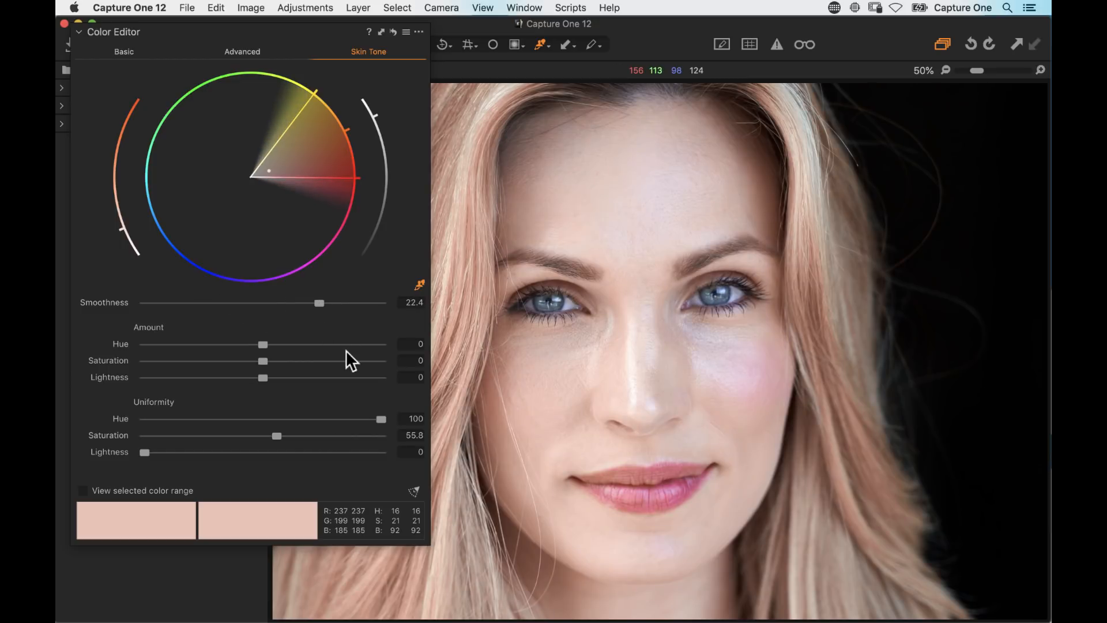
# Step: Reset all Skin Tone adjustments and dock the floating Color Editor below the Layers tool
pyautogui.click(395, 32)
pyautogui.moveTo(267, 35); pyautogui.dragTo(139, 112)
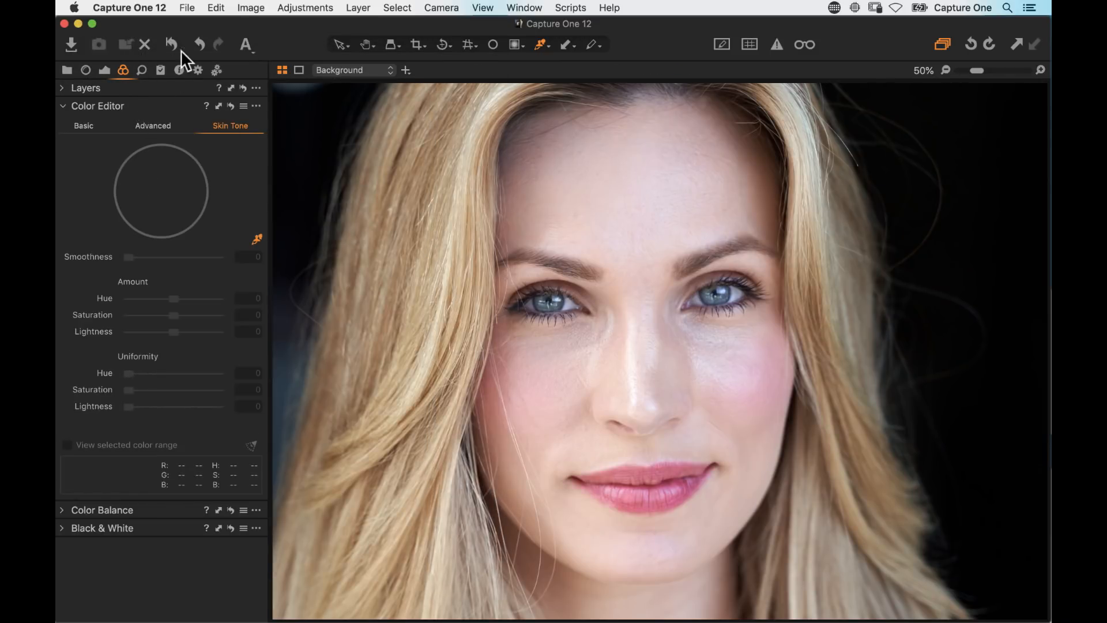
pyautogui.click(106, 67)
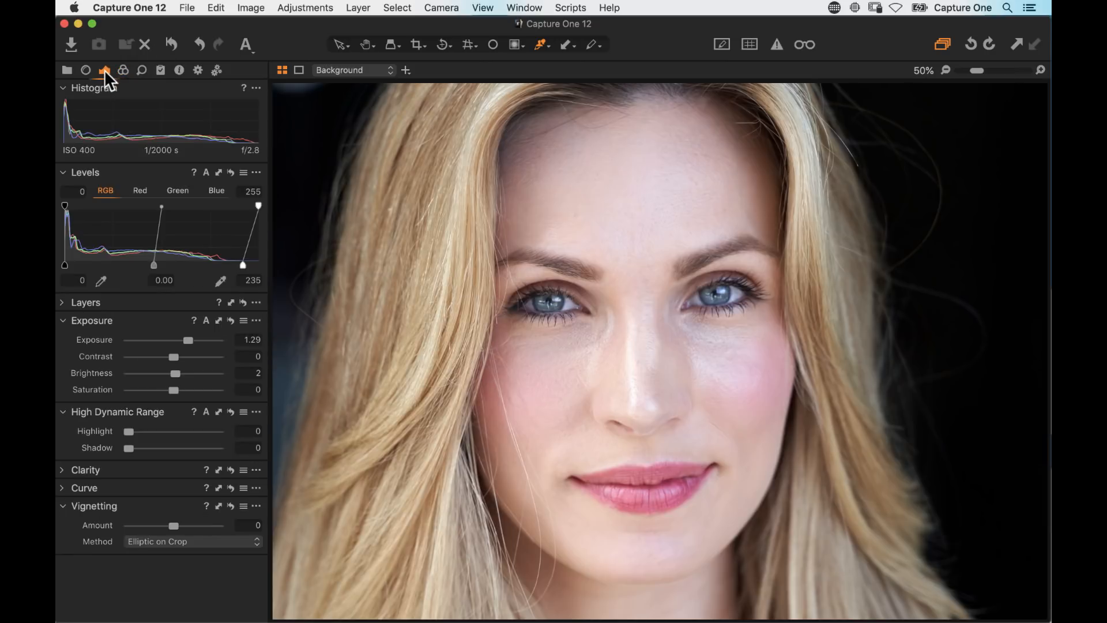
pyautogui.click(124, 72)
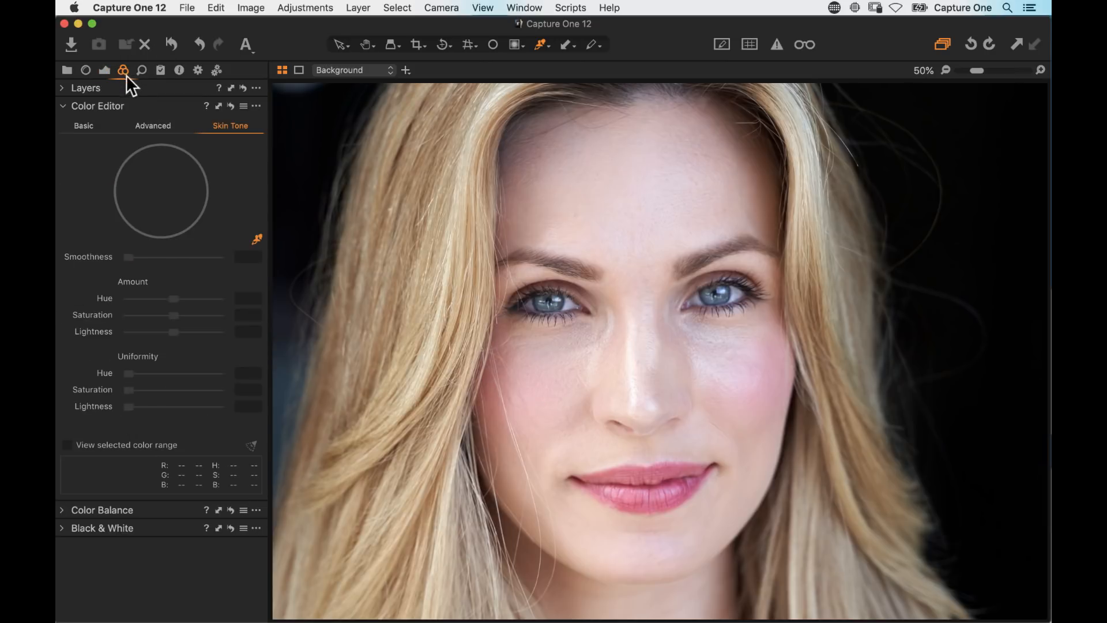
# Step: Add a new filled adjustment layer named "Skin edit" and check its mask
pyautogui.click(66, 88)
pyautogui.click(236, 218)
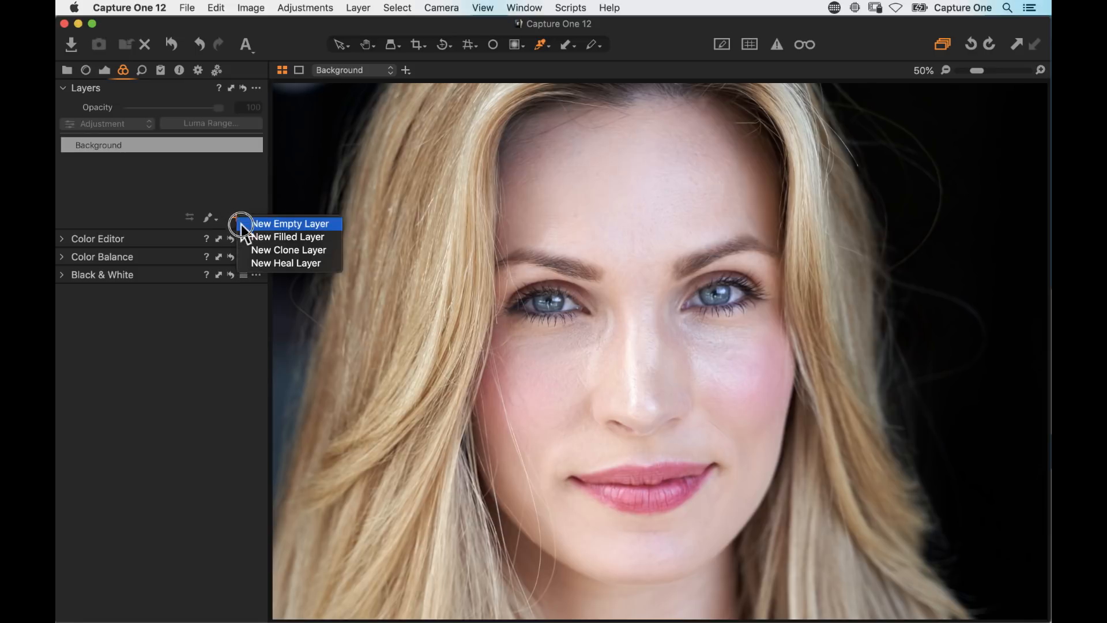
pyautogui.click(248, 240)
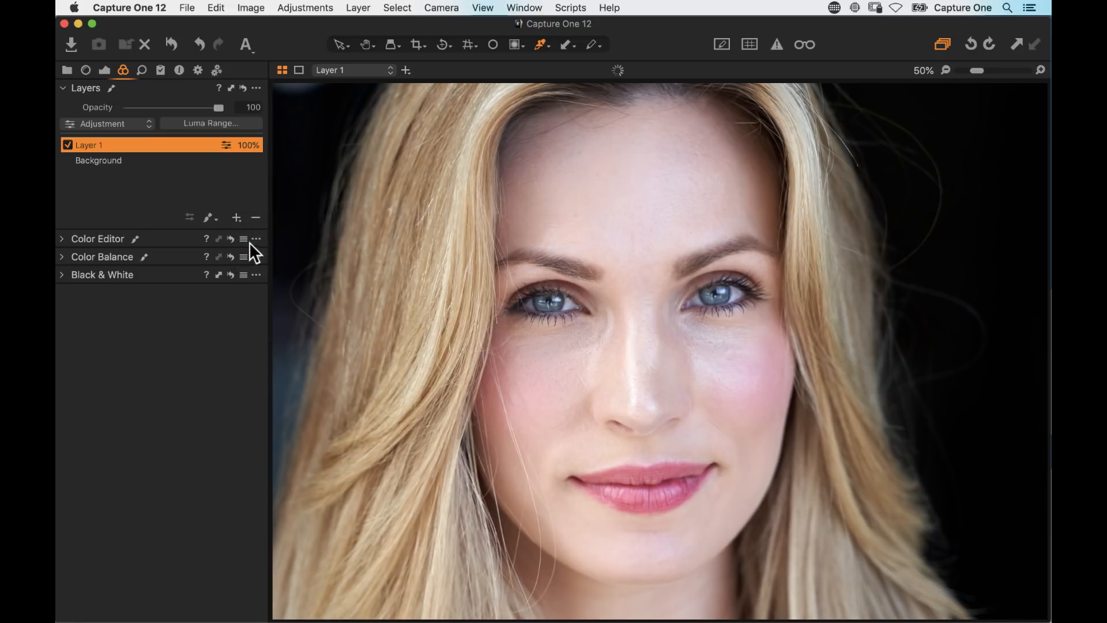
pyautogui.write('Skin edit')
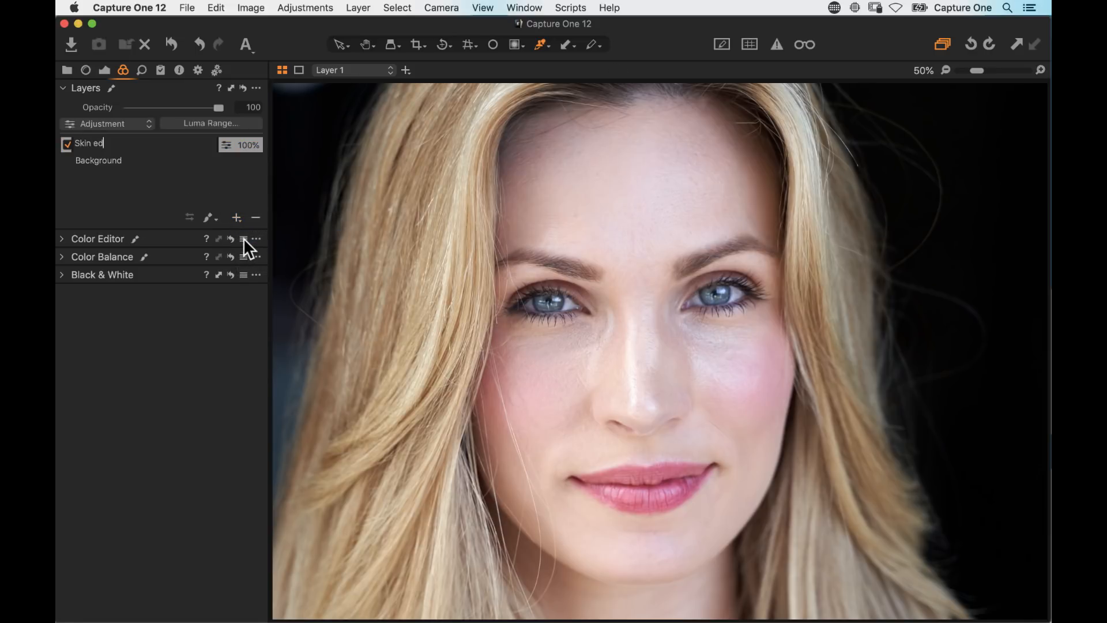
pyautogui.press('Return')
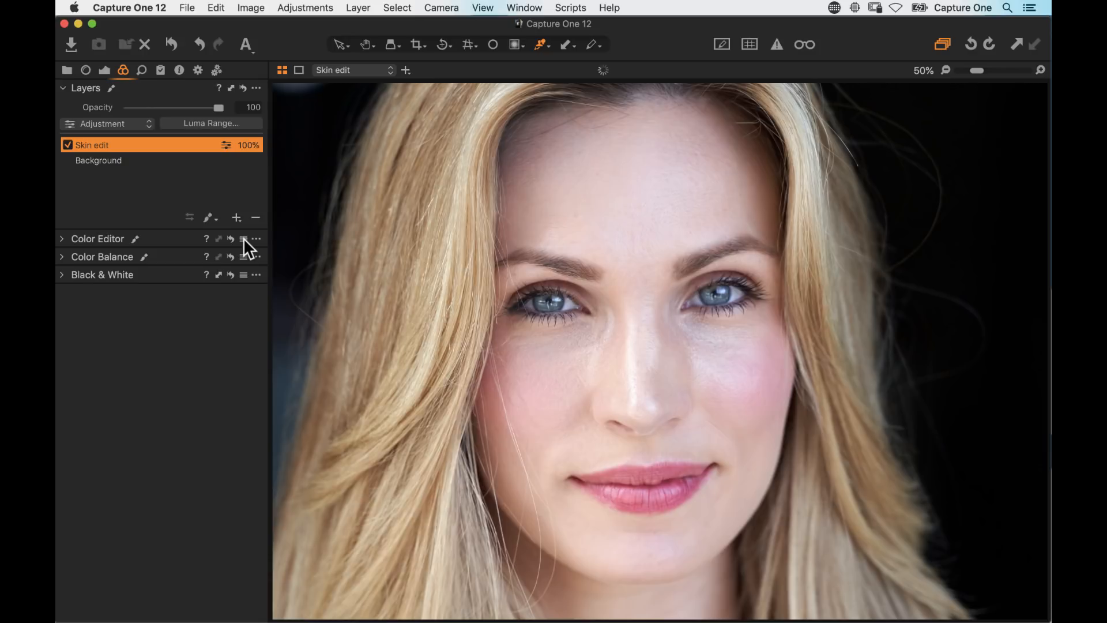
pyautogui.press('m')
pyautogui.press('m')
# Step: Float and enlarge the Color Editor for the Skin edit layer and pick the skin color beside the mouth
pyautogui.moveTo(129, 239); pyautogui.dragTo(93, 29)
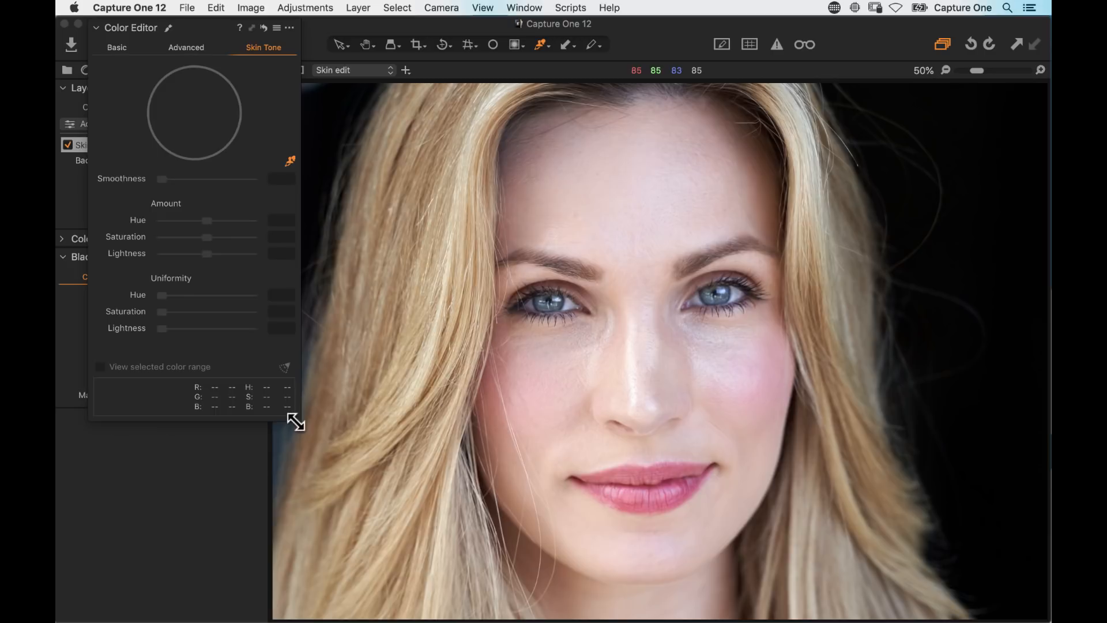
pyautogui.moveTo(301, 421); pyautogui.dragTo(465, 587)
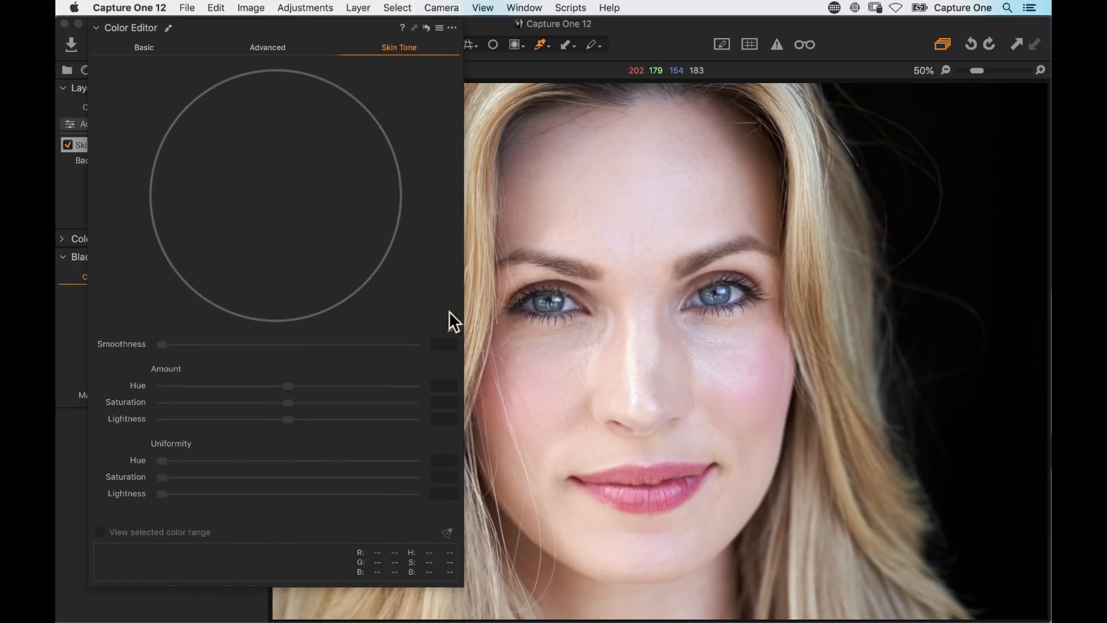
pyautogui.click(577, 503)
# Step: Widen the skin tone range to full saturation and further into yellow and magenta, and set Uniformity Hue to 79.2
pyautogui.moveTo(344, 176); pyautogui.dragTo(420, 151)
pyautogui.moveTo(380, 210); pyautogui.dragTo(371, 254)
pyautogui.moveTo(341, 123); pyautogui.dragTo(308, 110)
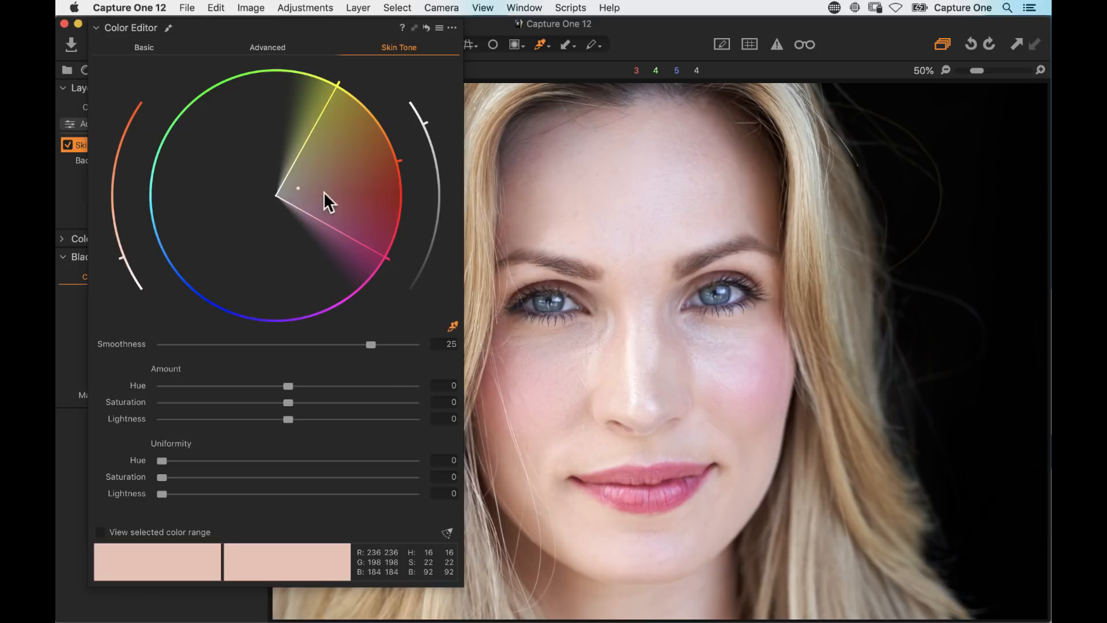
pyautogui.moveTo(162, 461); pyautogui.dragTo(375, 461)
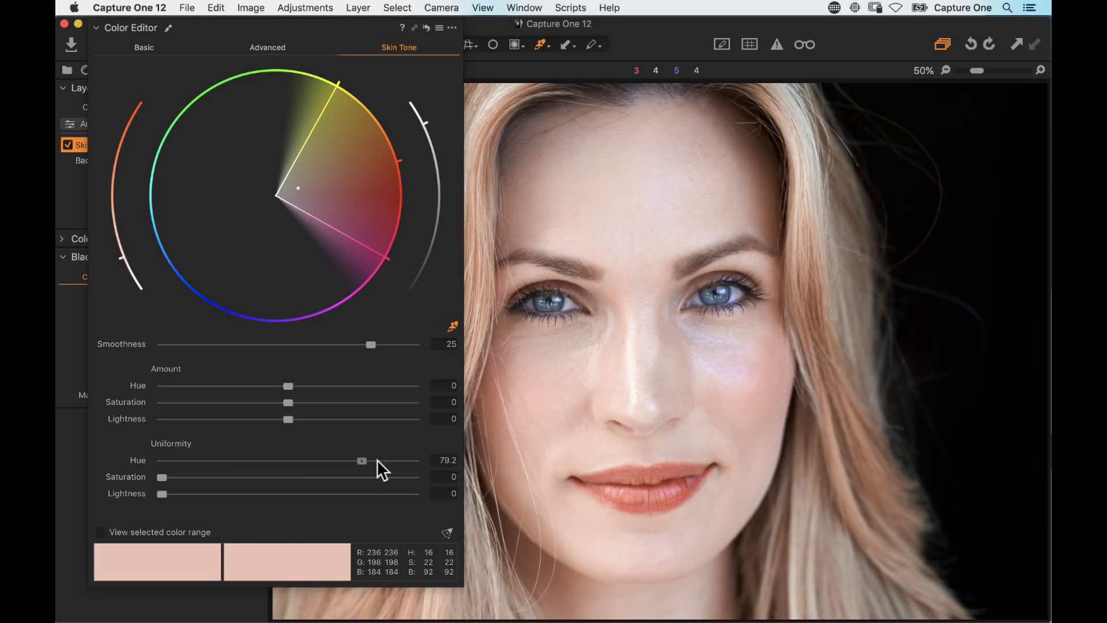
# Step: Set the skin tone Uniformity to Hue 83.8, Saturation 63.1 and Lightness 3.1
pyautogui.moveTo(162, 477); pyautogui.dragTo(331, 477)
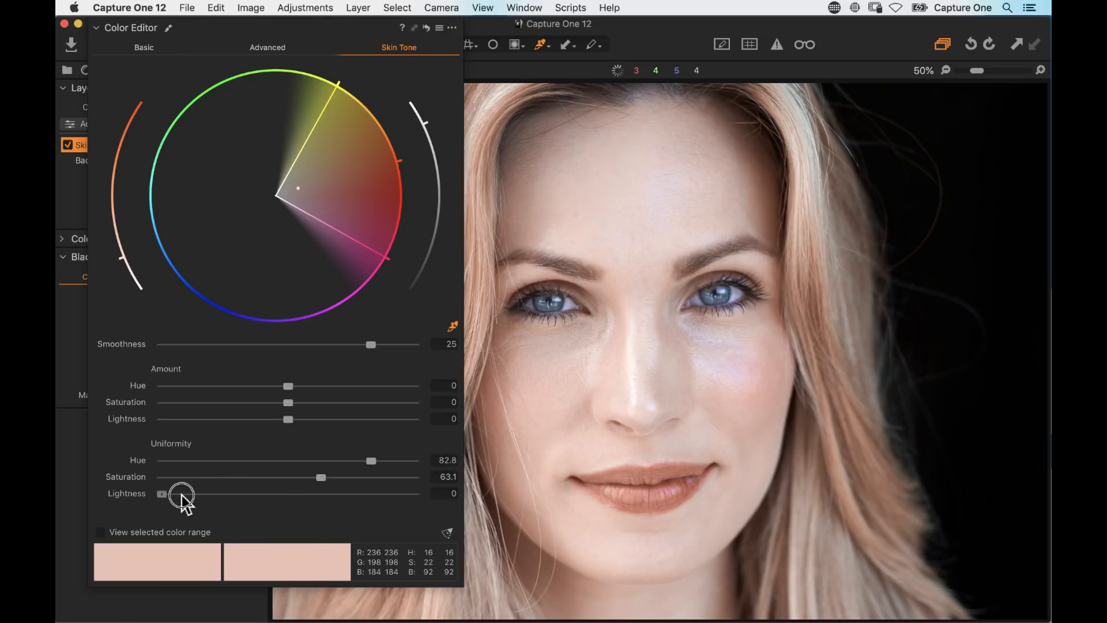
pyautogui.moveTo(193, 495); pyautogui.dragTo(168, 495)
pyautogui.moveTo(371, 462); pyautogui.dragTo(374, 464)
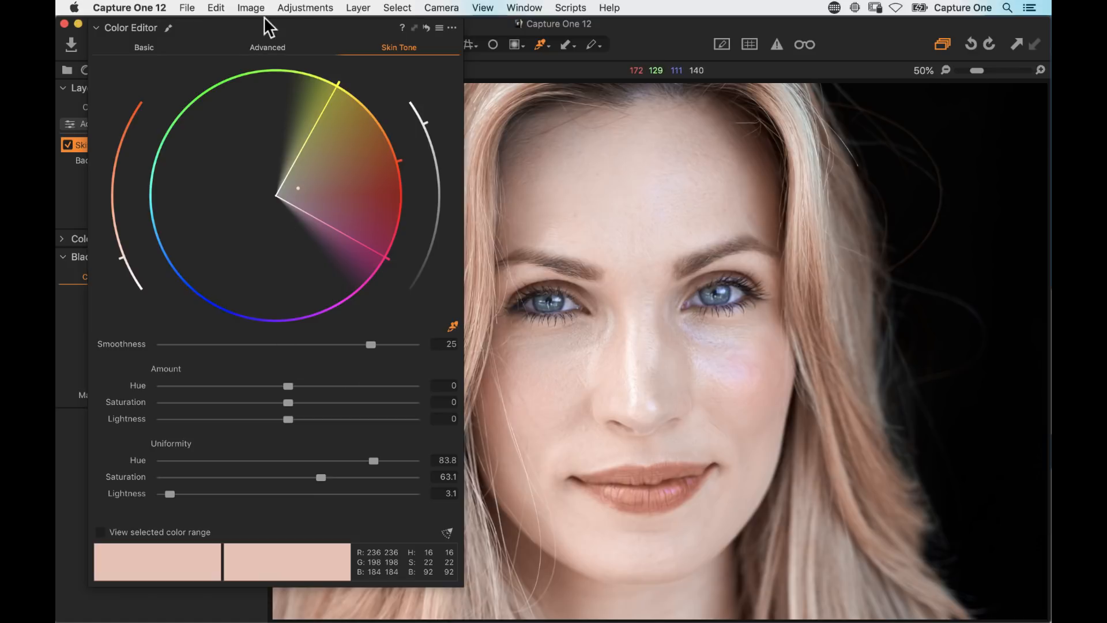
# Step: Collapse the floating Color Editor and clear the mask of the Skin edit layer
pyautogui.moveTo(245, 25); pyautogui.dragTo(245, 25)
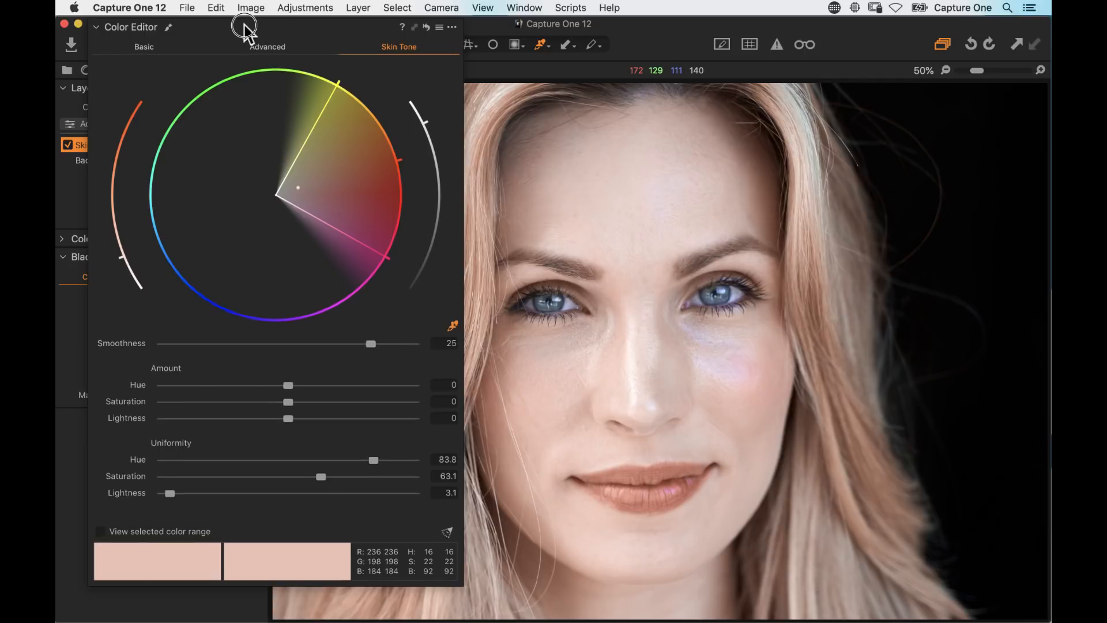
pyautogui.click(96, 27)
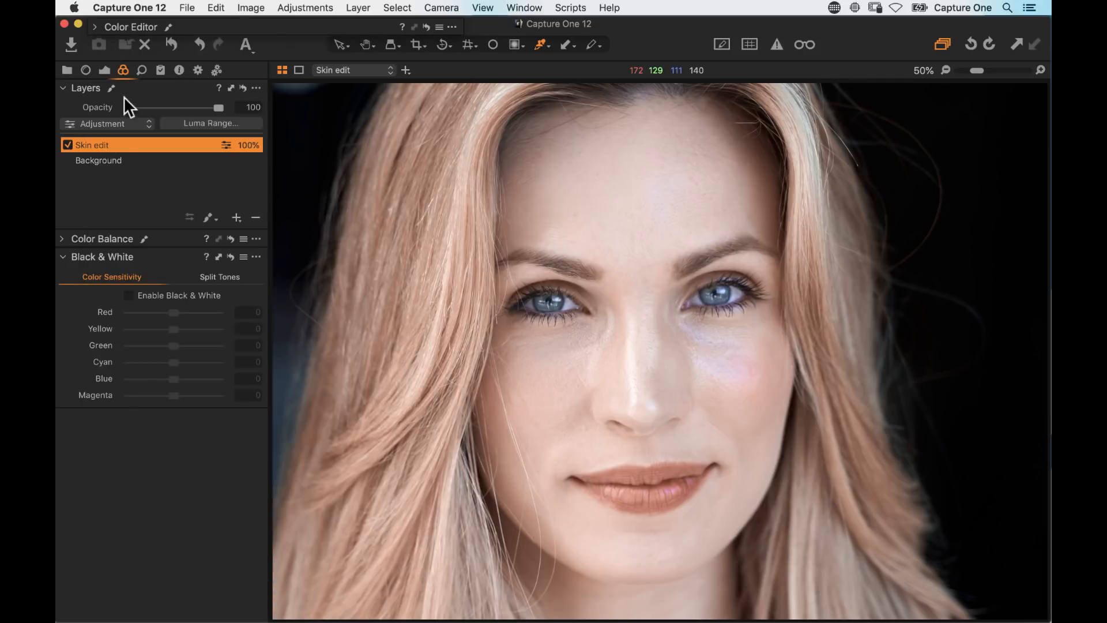
pyautogui.rightClick(140, 142)
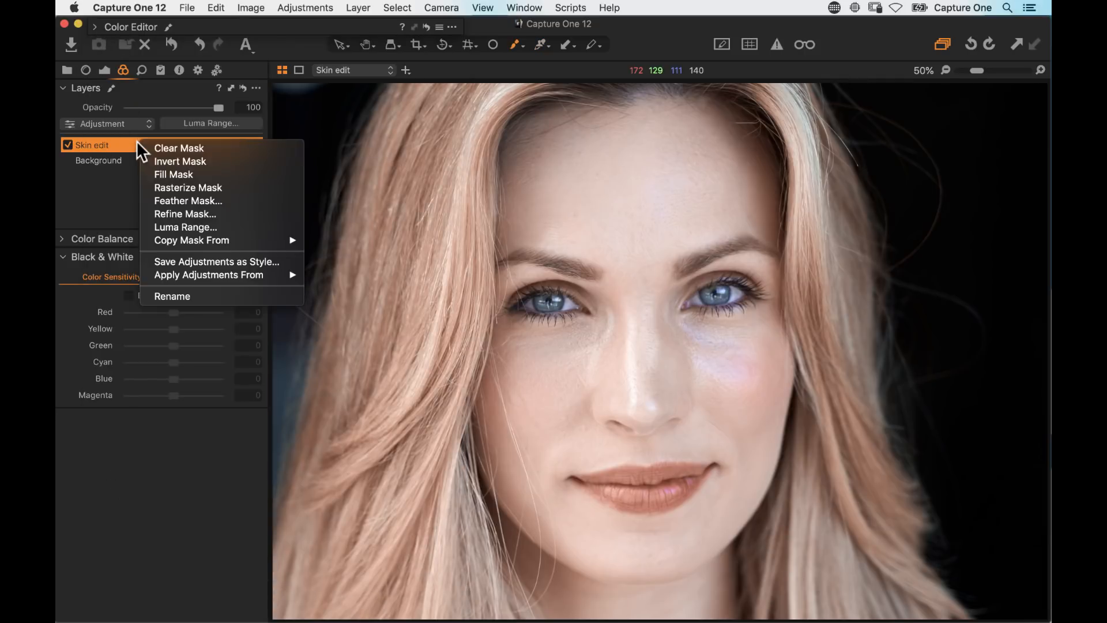
pyautogui.click(247, 147)
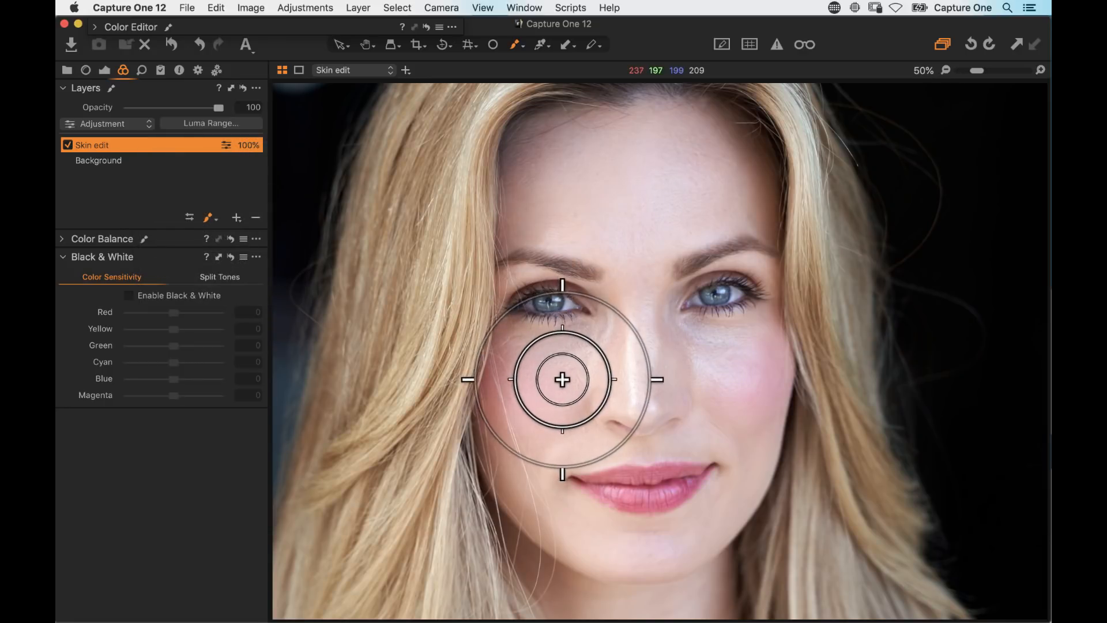
# Step: Adjust the brush and paint the Skin edit mask softly over the cheeks, nose and forehead
pyautogui.moveTo(558, 375)
pyautogui.mouseDown()
pyautogui.moveTo(529, 380)
pyautogui.moveTo(605, 359)
pyautogui.moveTo(570, 387)
pyautogui.moveTo(527, 394)
pyautogui.moveTo(550, 363)
pyautogui.moveTo(525, 383)
pyautogui.mouseUp()
pyautogui.rightClick(547, 361)
pyautogui.click(540, 310)
pyautogui.moveTo(713, 382)
pyautogui.mouseDown()
pyautogui.moveTo(685, 377)
pyautogui.moveTo(721, 369)
pyautogui.moveTo(673, 386)
pyautogui.moveTo(614, 370)
pyautogui.moveTo(512, 404)
pyautogui.moveTo(609, 379)
pyautogui.moveTo(590, 388)
pyautogui.moveTo(671, 349)
pyautogui.moveTo(711, 382)
pyautogui.moveTo(727, 387)
pyautogui.moveTo(724, 376)
pyautogui.moveTo(767, 402)
pyautogui.moveTo(664, 378)
pyautogui.moveTo(512, 399)
pyautogui.moveTo(613, 360)
pyautogui.moveTo(615, 165)
pyautogui.moveTo(552, 158)
pyautogui.moveTo(555, 140)
pyautogui.moveTo(533, 164)
pyautogui.moveTo(537, 150)
pyautogui.moveTo(609, 198)
pyautogui.moveTo(654, 208)
pyautogui.moveTo(648, 286)
pyautogui.moveTo(644, 225)
pyautogui.moveTo(715, 207)
pyautogui.moveTo(639, 233)
pyautogui.moveTo(591, 212)
pyautogui.moveTo(691, 143)
pyautogui.moveTo(569, 187)
pyautogui.moveTo(669, 131)
pyautogui.moveTo(618, 141)
pyautogui.moveTo(640, 113)
pyautogui.moveTo(532, 156)
pyautogui.moveTo(538, 132)
pyautogui.moveTo(601, 209)
pyautogui.moveTo(638, 281)
pyautogui.moveTo(636, 298)
pyautogui.moveTo(534, 391)
pyautogui.moveTo(660, 336)
pyautogui.moveTo(650, 349)
pyautogui.moveTo(670, 376)
pyautogui.moveTo(649, 418)
pyautogui.moveTo(697, 408)
pyautogui.moveTo(573, 384)
pyautogui.moveTo(621, 559)
pyautogui.moveTo(682, 554)
pyautogui.mouseUp()
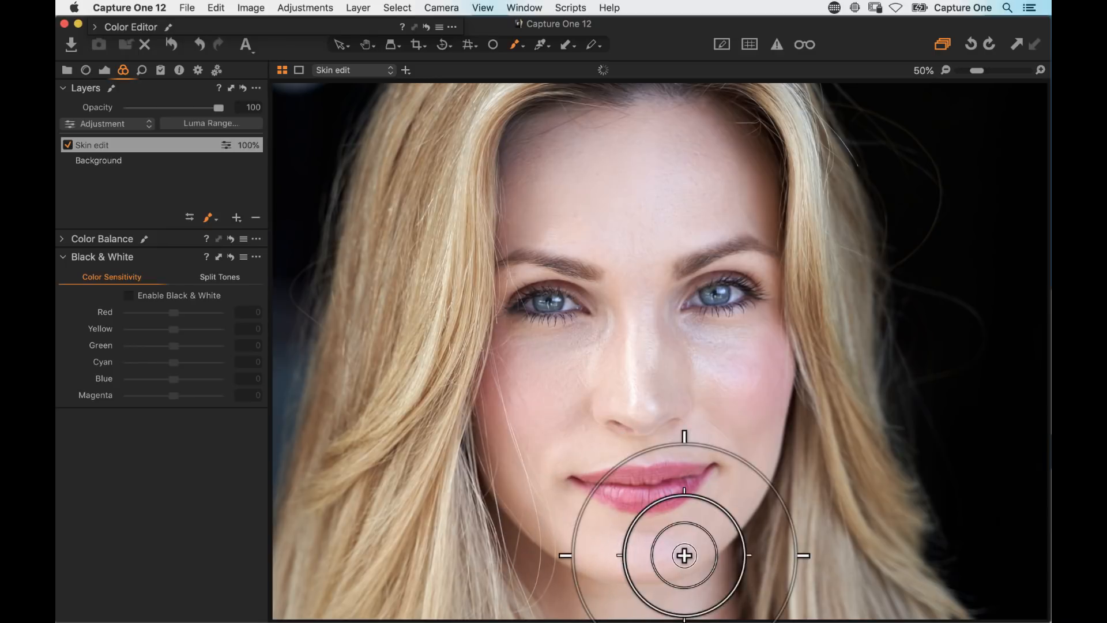
pyautogui.moveTo(725, 495)
pyautogui.mouseDown()
pyautogui.moveTo(698, 486)
pyautogui.moveTo(687, 296)
pyautogui.moveTo(563, 341)
pyautogui.moveTo(544, 410)
pyautogui.mouseUp()
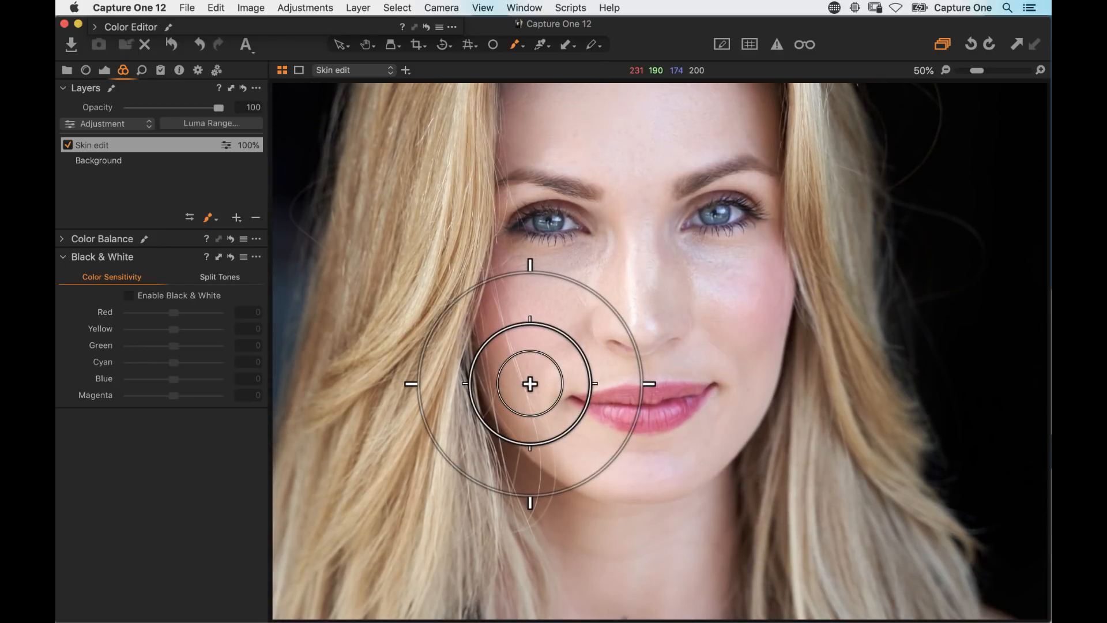
# Step: Compare the face up close with the Skin edit layer turned off and on
pyautogui.scroll(1, 530, 383)
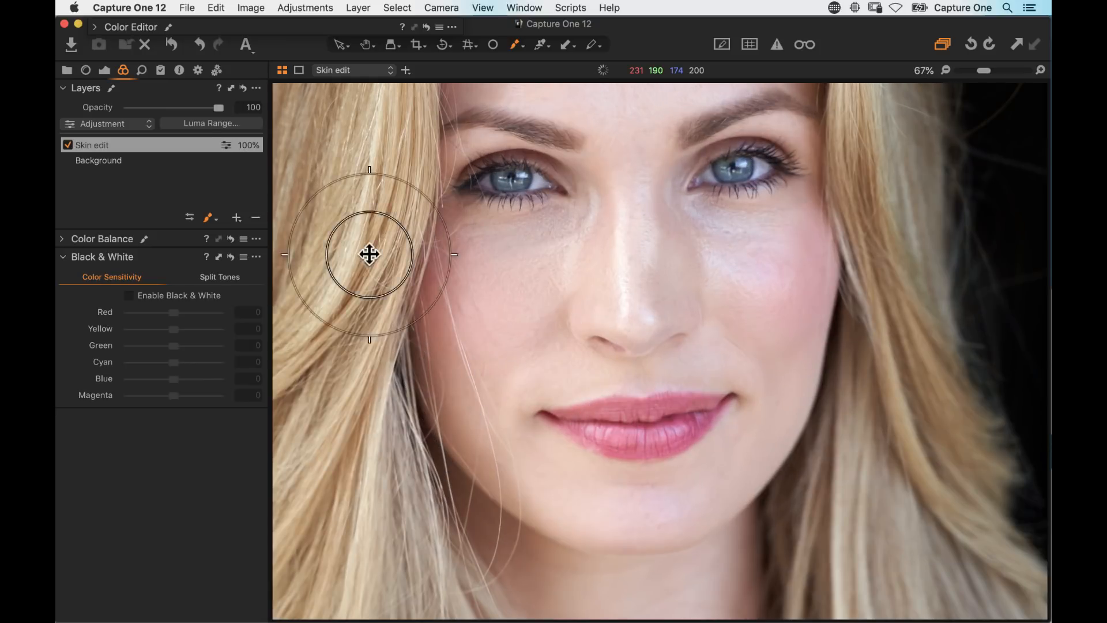
pyautogui.click(67, 144)
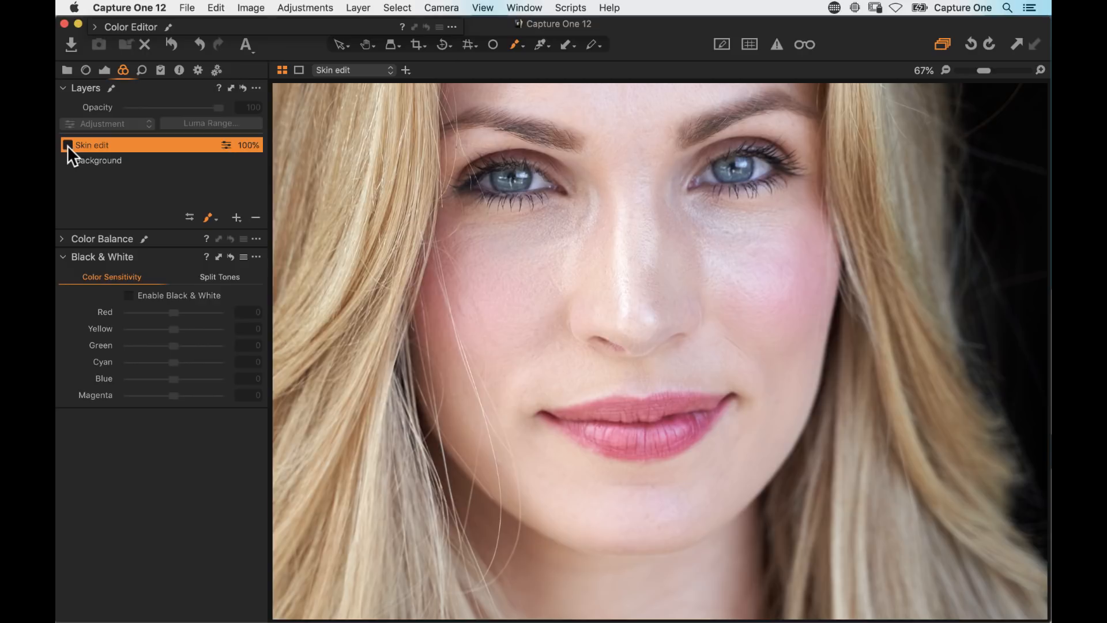
pyautogui.click(67, 144)
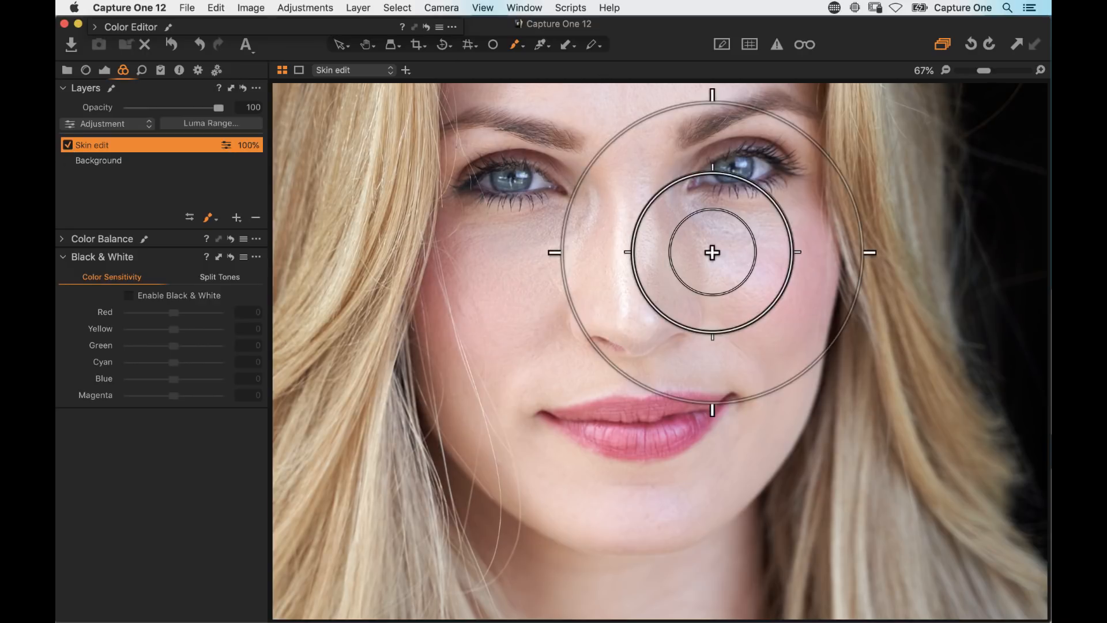
# Step: Build up the Skin edit mask across both cheeks and the nose, checking it in grayscale and as a red overlay
pyautogui.moveTo(714, 260)
pyautogui.mouseDown()
pyautogui.moveTo(401, 272)
pyautogui.moveTo(410, 271)
pyautogui.mouseUp()
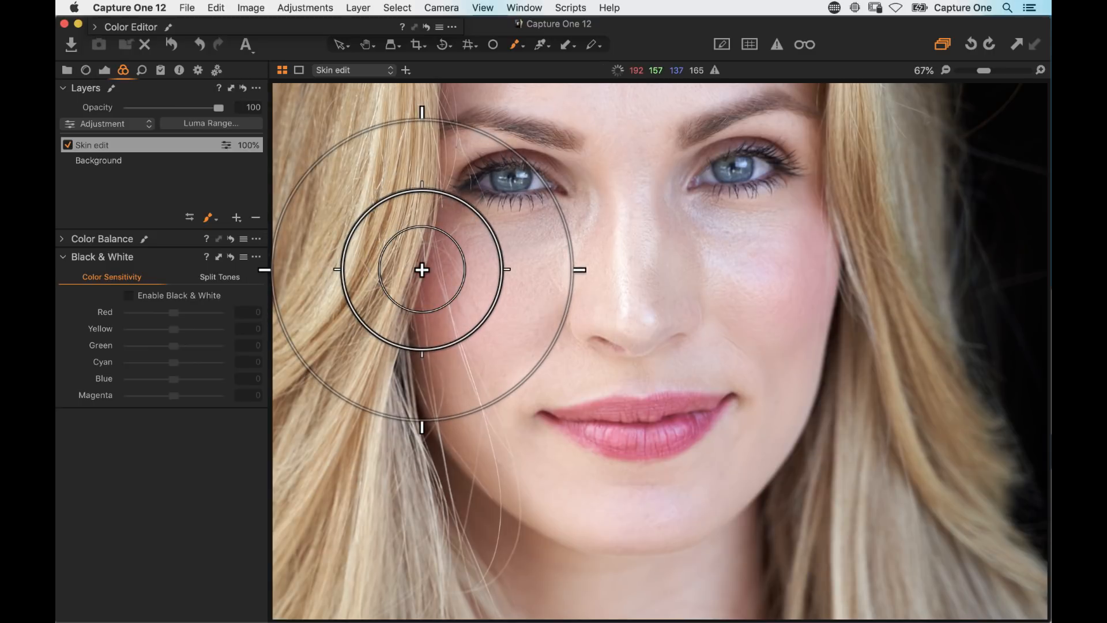
pyautogui.press('m')
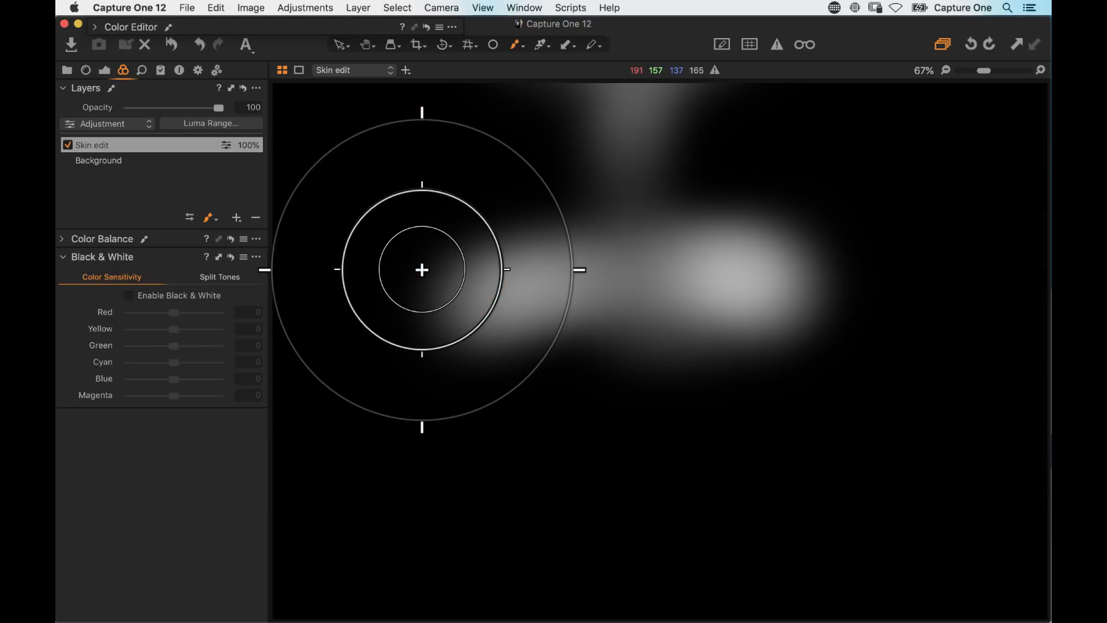
pyautogui.press('m')
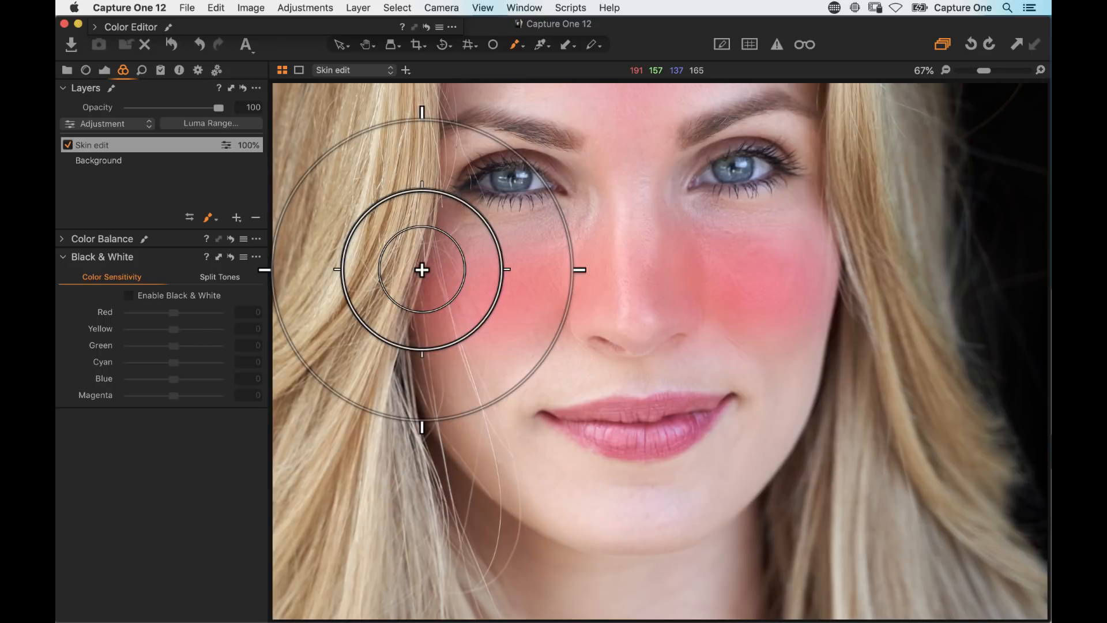
pyautogui.moveTo(804, 214)
pyautogui.mouseDown()
pyautogui.moveTo(707, 244)
pyautogui.moveTo(805, 217)
pyautogui.moveTo(759, 237)
pyautogui.moveTo(479, 298)
pyautogui.moveTo(556, 336)
pyautogui.moveTo(702, 301)
pyautogui.moveTo(601, 309)
pyautogui.mouseUp()
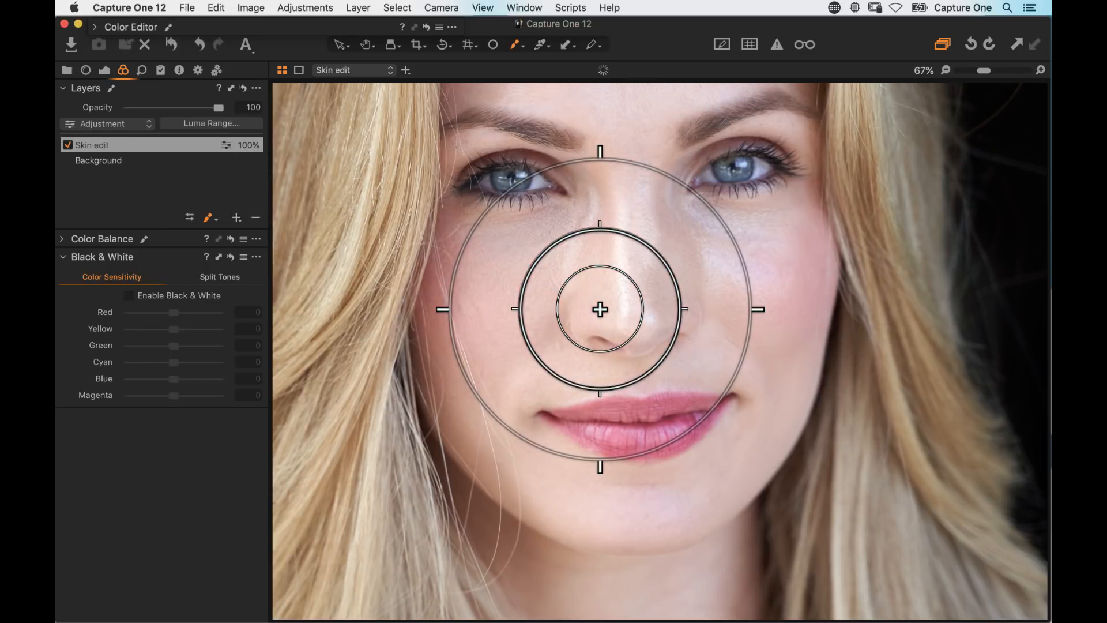
# Step: Expand the Color Editor and view the Skin edit mask alternately in grayscale and as a red overlay
pyautogui.moveTo(216, 108)
pyautogui.mouseDown()
pyautogui.moveTo(99, 113)
pyautogui.moveTo(248, 111)
pyautogui.mouseUp()
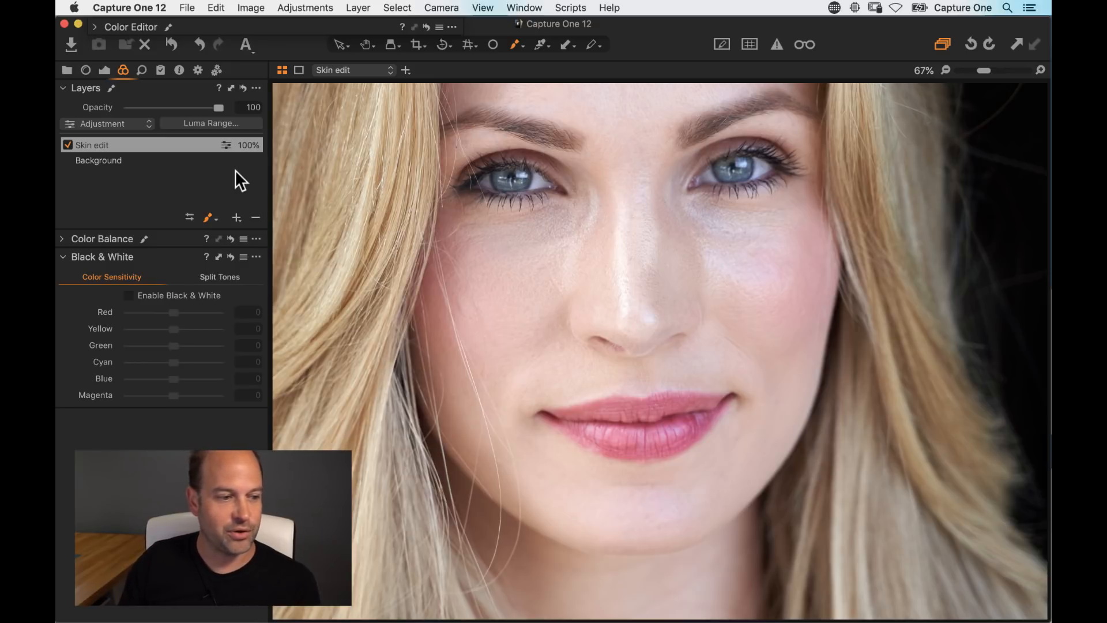
pyautogui.click(94, 27)
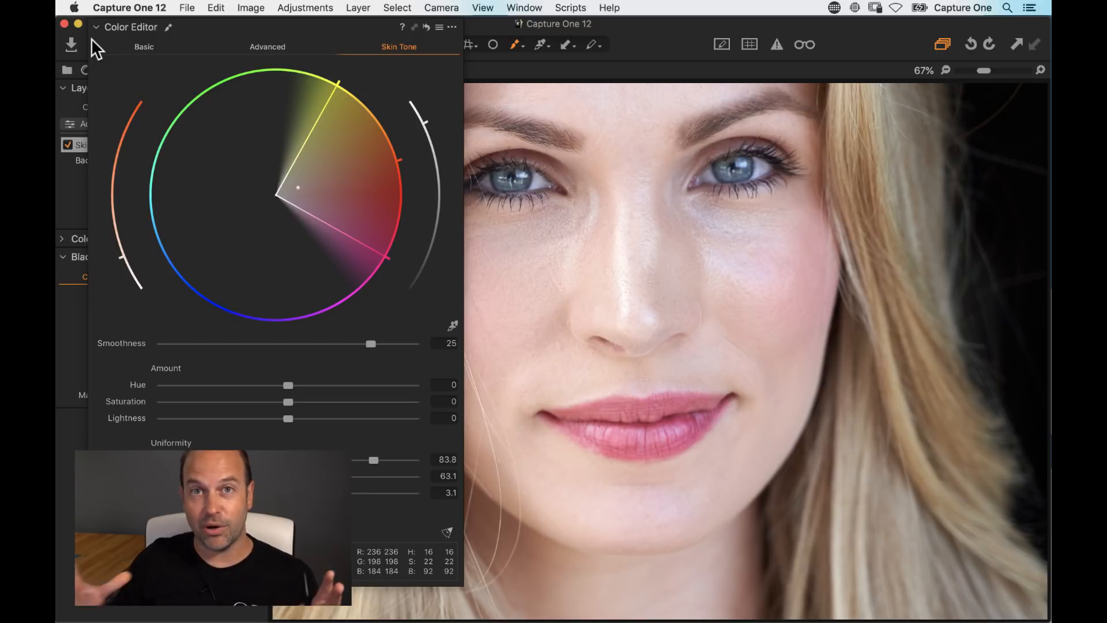
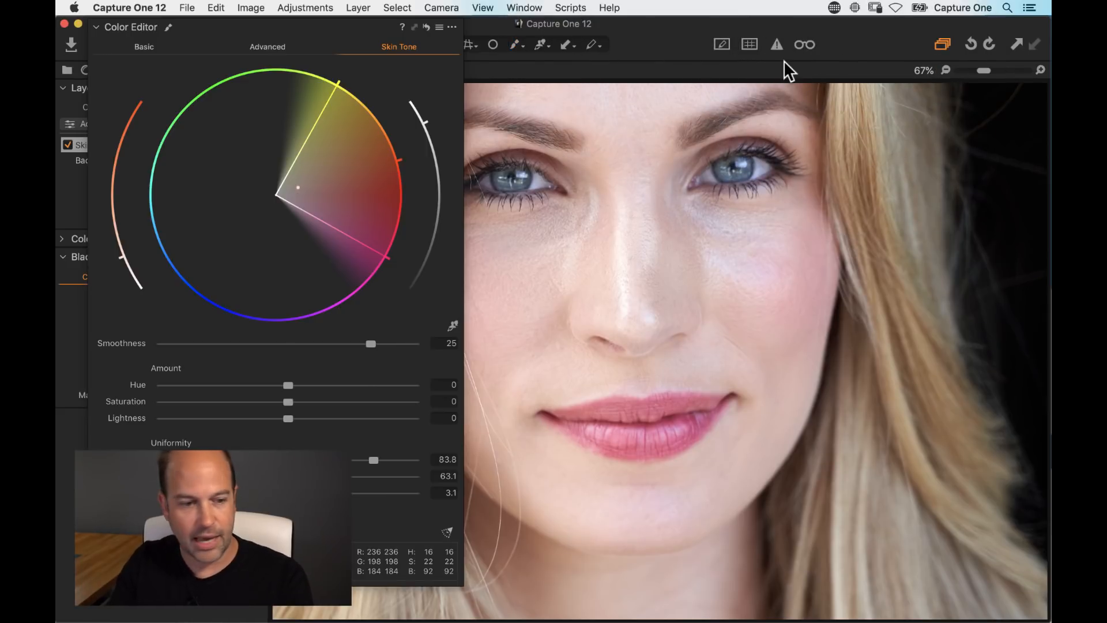
pyautogui.press('m')
pyautogui.press('h')
pyautogui.hotkey('alt', 'm')
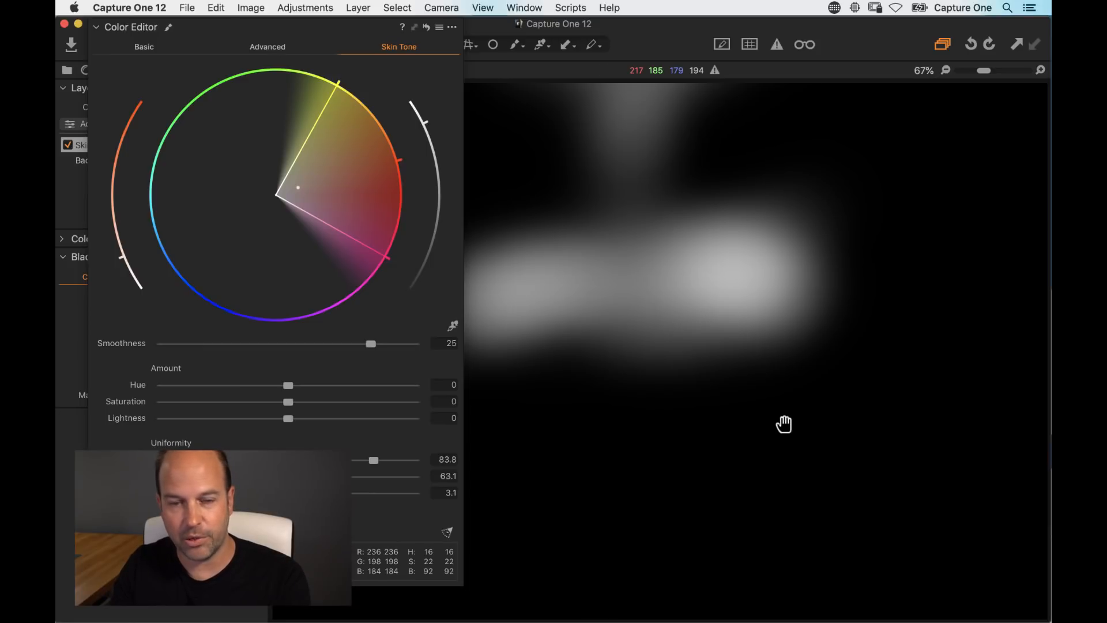
pyautogui.hotkey('alt', 'm')
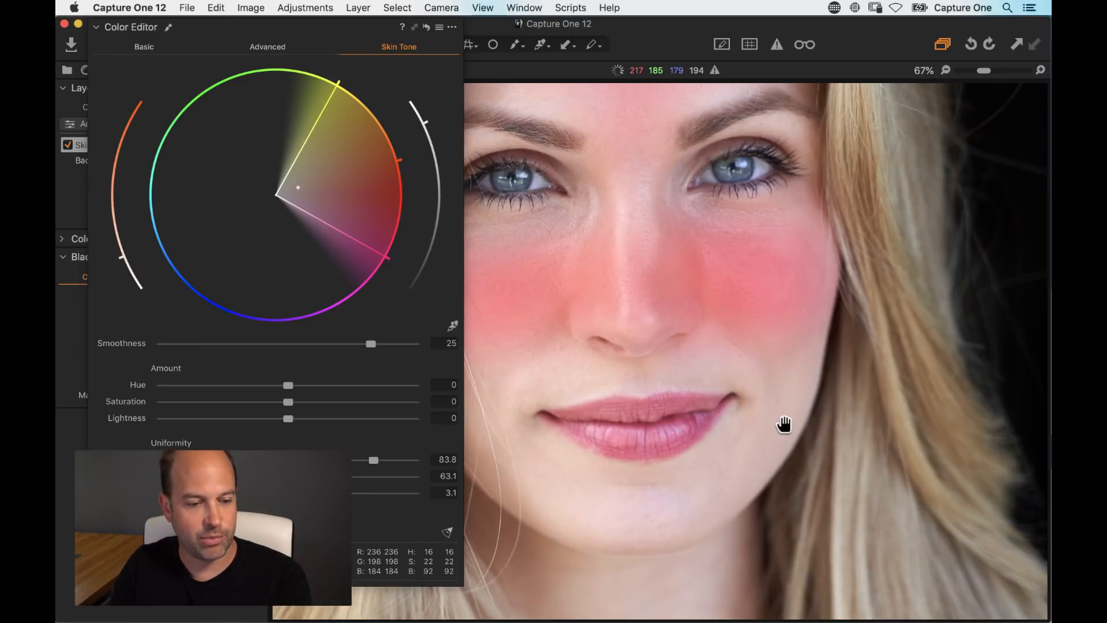
pyautogui.hotkey('alt', 'm')
pyautogui.hotkey('alt', 'm')
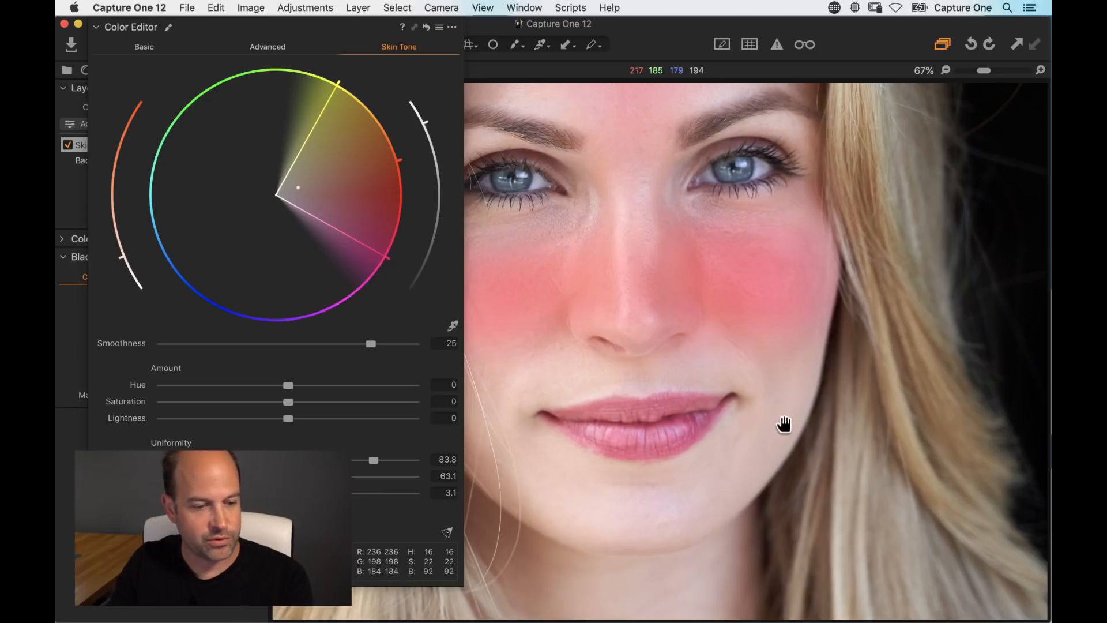
# Step: Collapse the Color Editor and review the layer's mask display options, choosing Never Display Mask
pyautogui.moveTo(255, 27)
pyautogui.mouseDown()
pyautogui.moveTo(311, 62)
pyautogui.moveTo(289, 133)
pyautogui.moveTo(243, 195)
pyautogui.moveTo(289, 24)
pyautogui.moveTo(111, 27)
pyautogui.mouseUp()
pyautogui.click(210, 219)
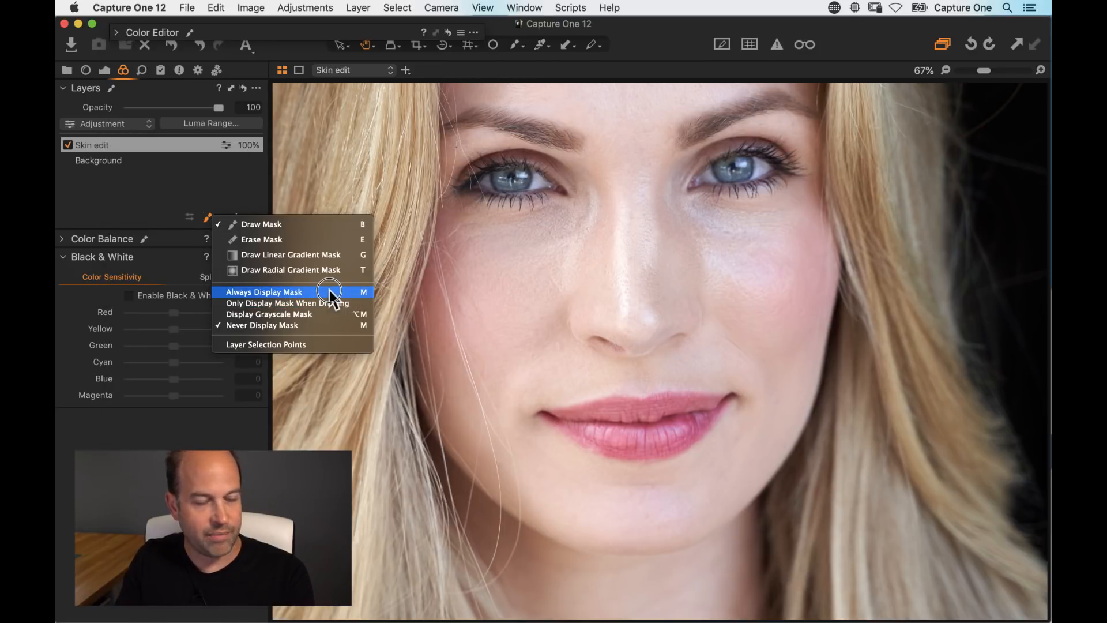
pyautogui.click(202, 184)
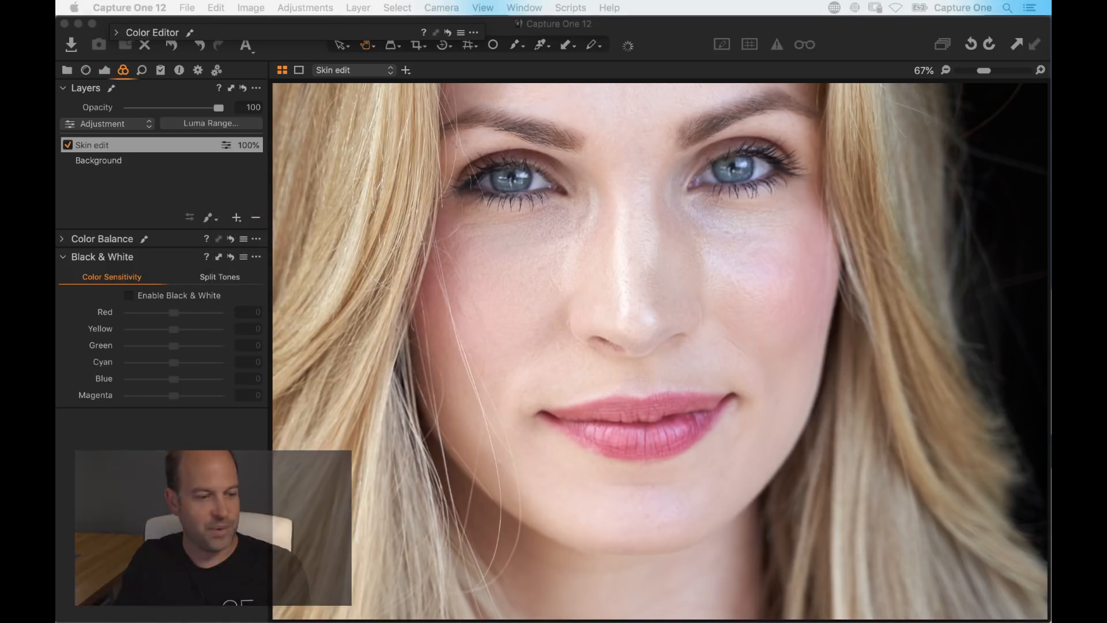
pyautogui.click(209, 217)
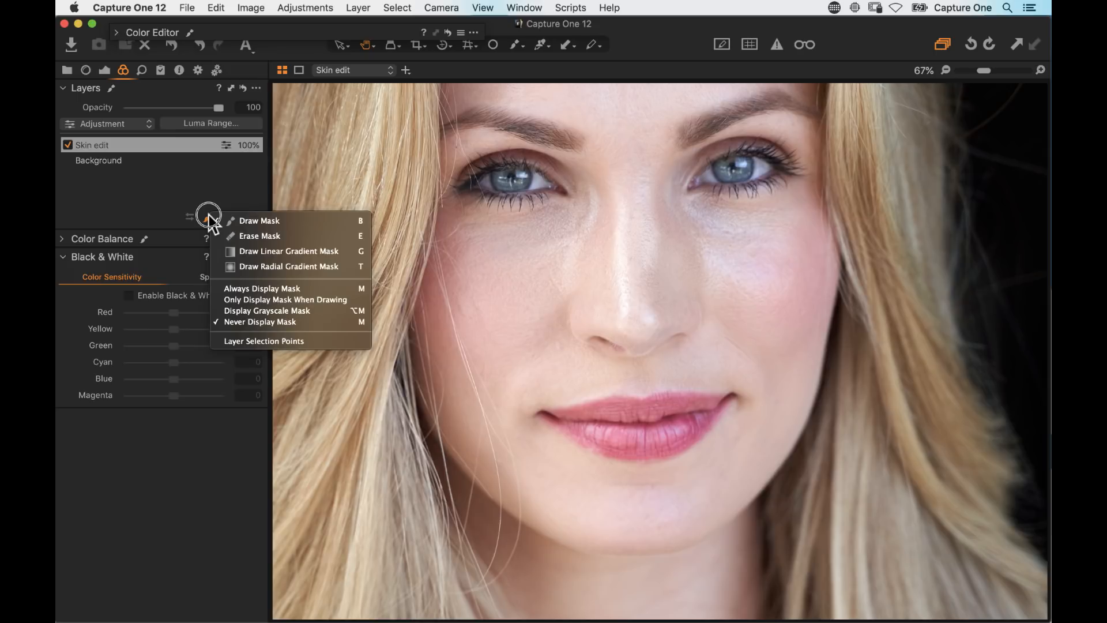
pyautogui.click(223, 288)
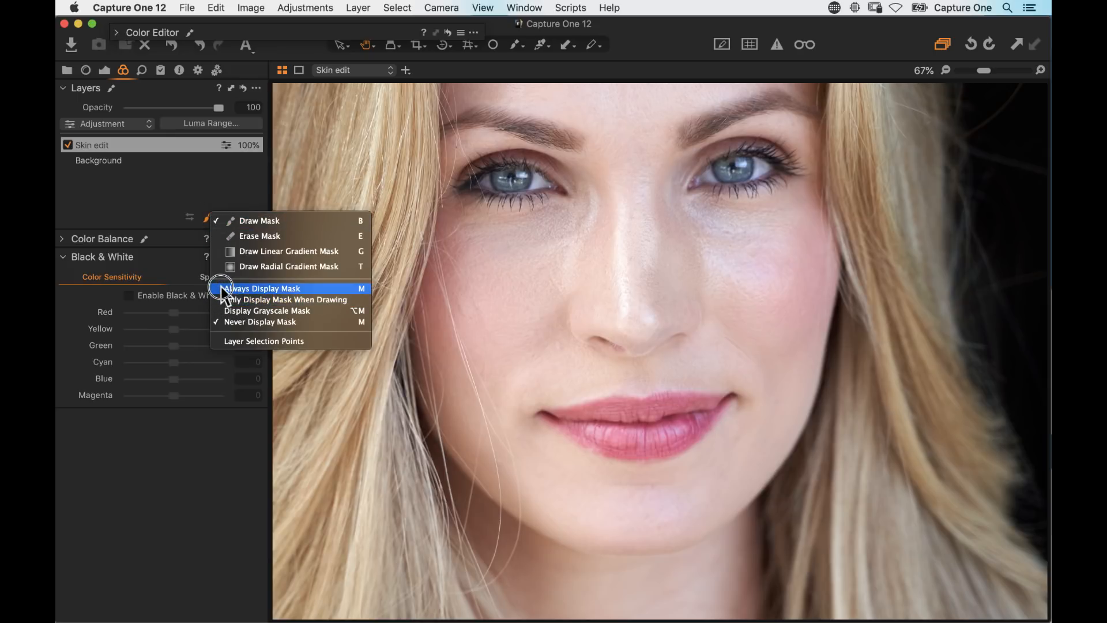
pyautogui.click(225, 322)
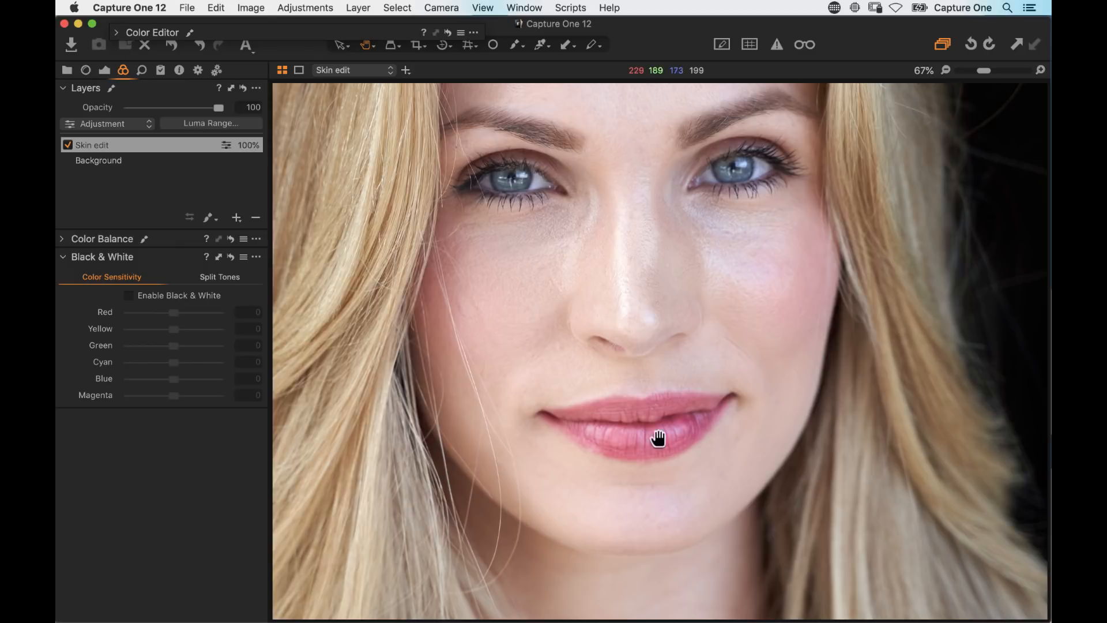
# Step: Add a Heal layer and brush away the bright background spot beside the hair, sampling the dark area across from it
pyautogui.doubleClick(534, 371)
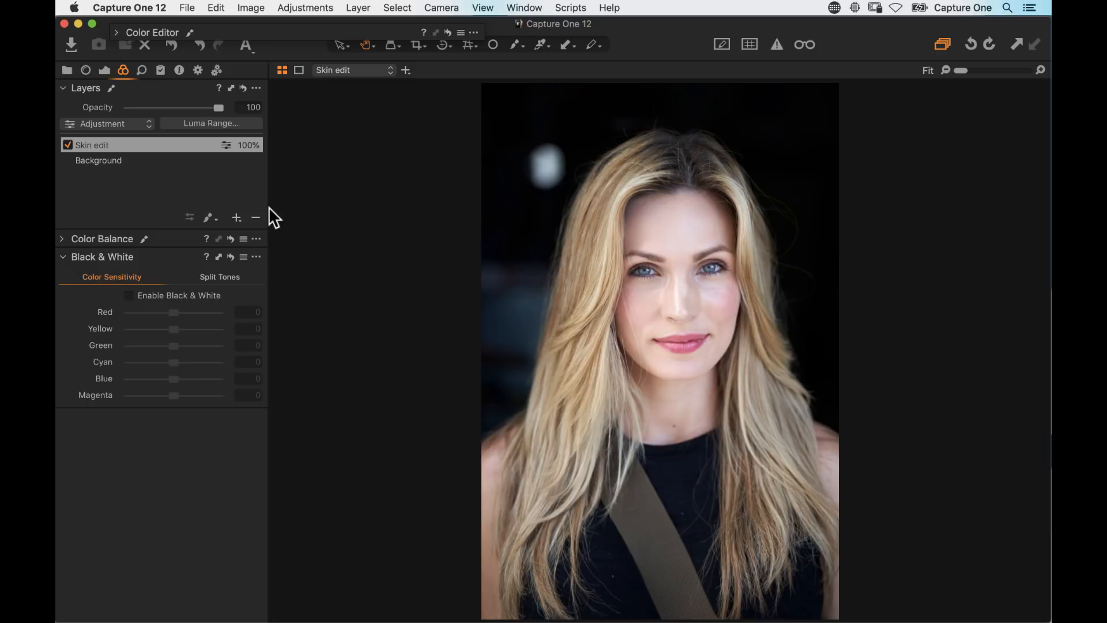
pyautogui.click(237, 218)
pyautogui.click(259, 263)
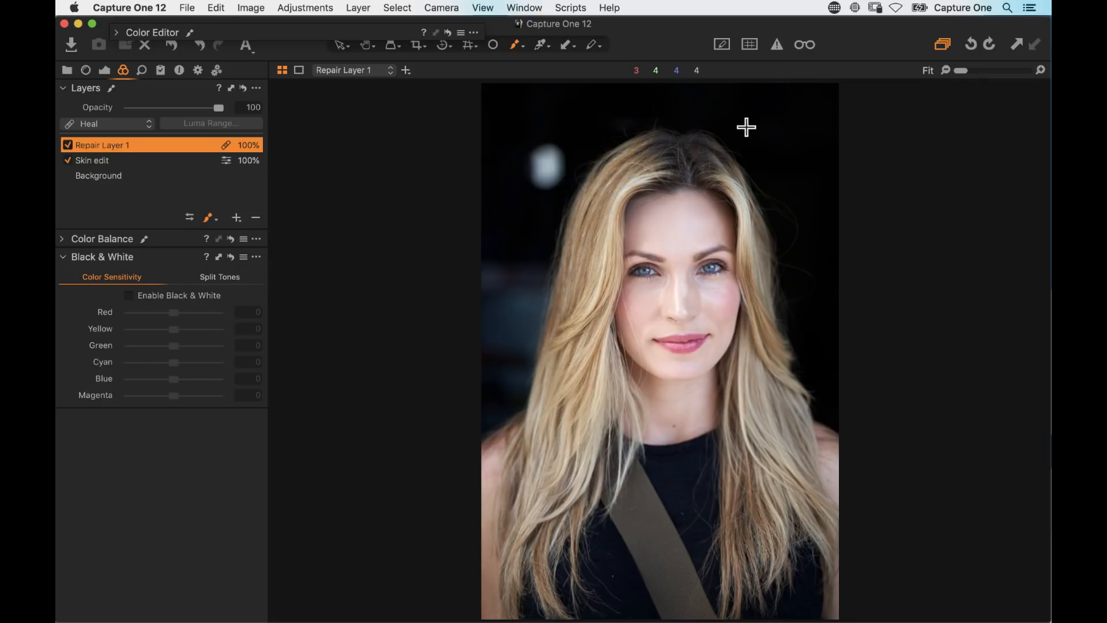
pyautogui.keyDown('alt'); pyautogui.click(794, 149); pyautogui.keyUp('alt')
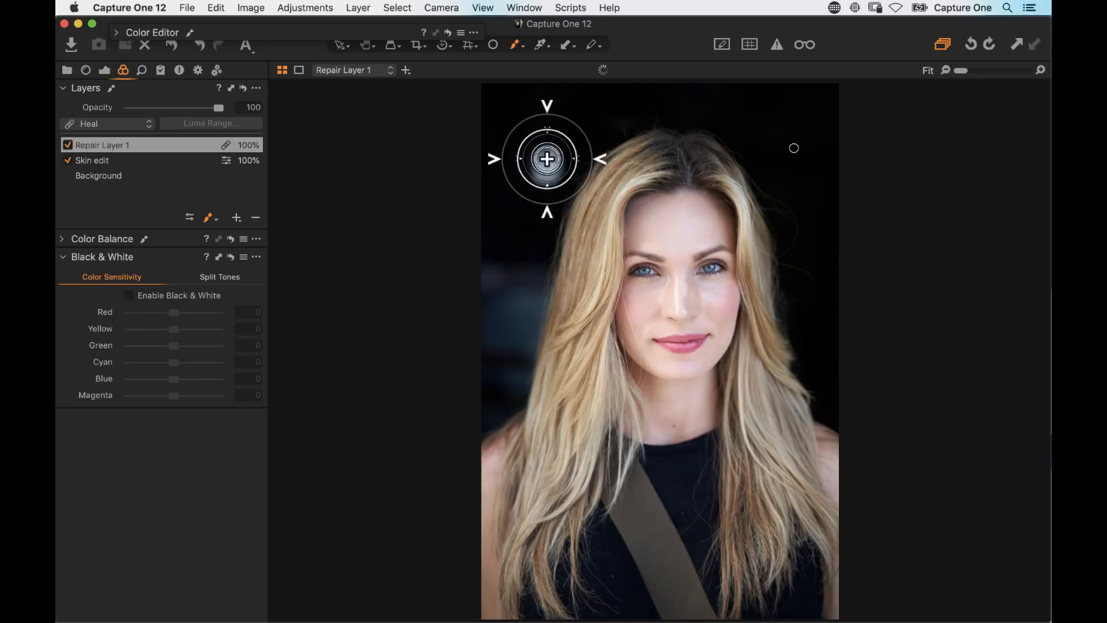
pyautogui.moveTo(554, 176)
pyautogui.mouseDown()
pyautogui.moveTo(531, 155)
pyautogui.moveTo(544, 182)
pyautogui.moveTo(551, 160)
pyautogui.moveTo(529, 180)
pyautogui.mouseUp()
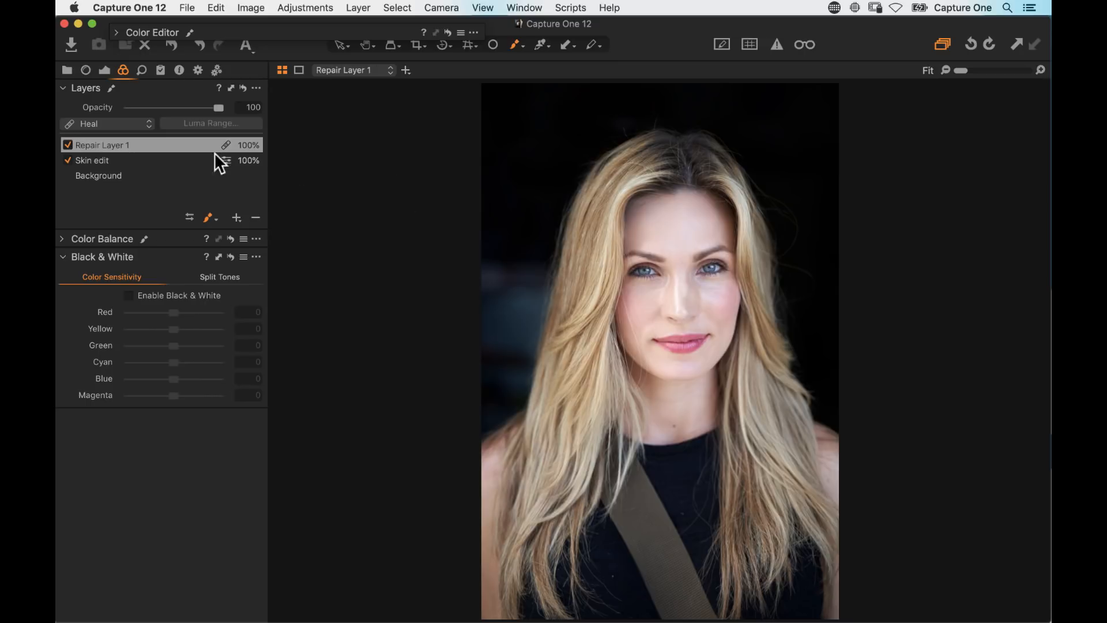
# Step: Show the exposure tools and draw a square crop of about 14.3 in around the woman's head
pyautogui.click(105, 70)
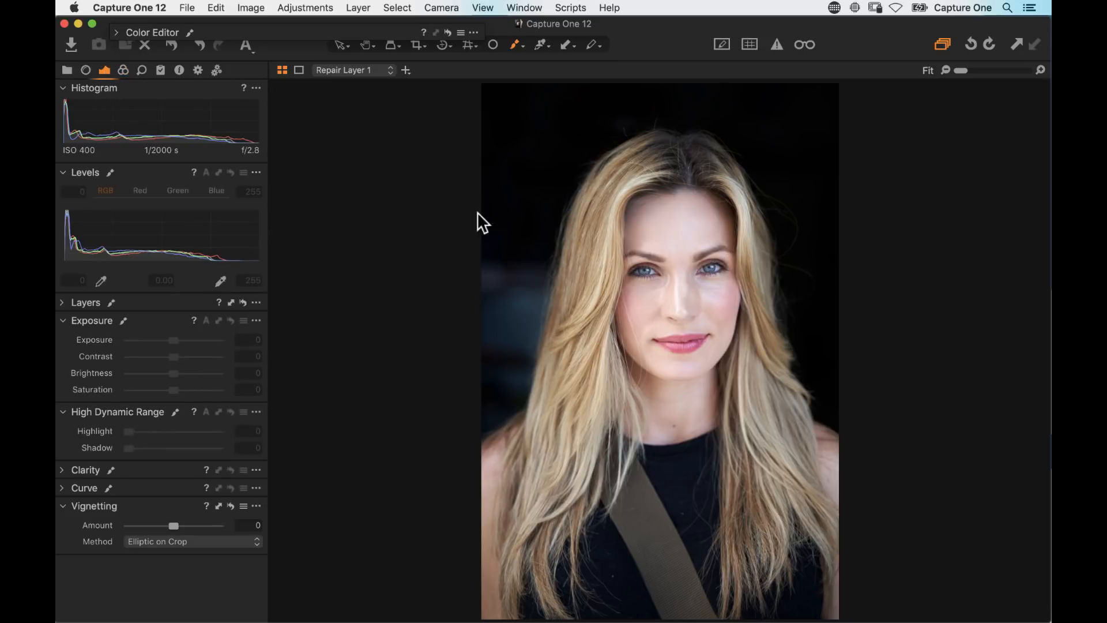
pyautogui.press('h')
pyautogui.press('c')
pyautogui.moveTo(499, 118); pyautogui.dragTo(779, 554)
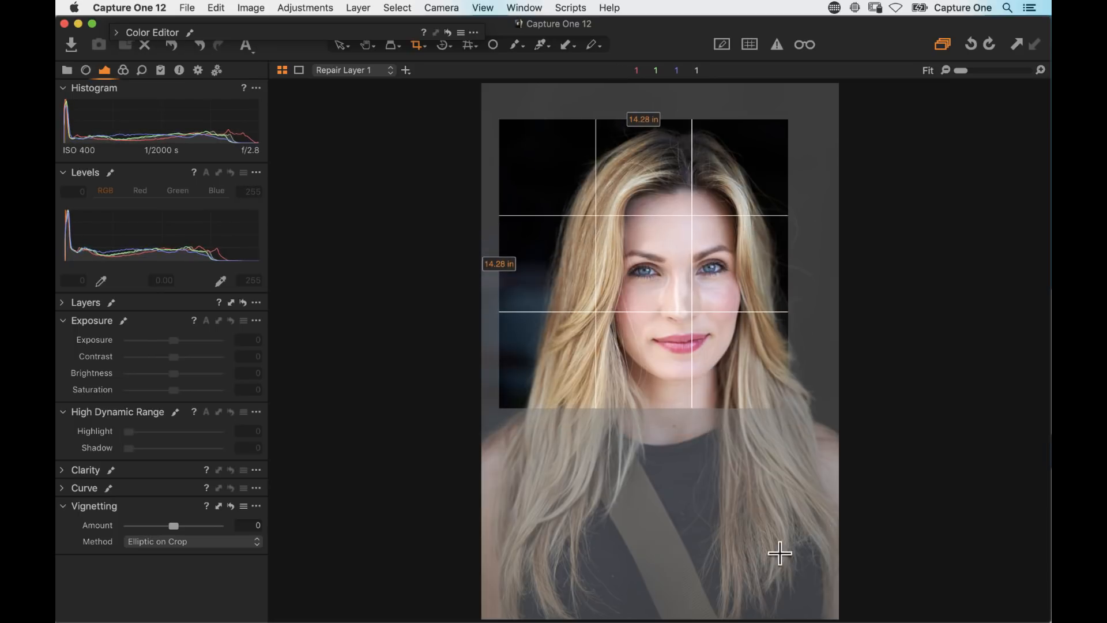
# Step: Set the crop ratio to Unconstrained, extend the crop down over the torso and apply it
pyautogui.rightClick(606, 197)
pyautogui.click(607, 197)
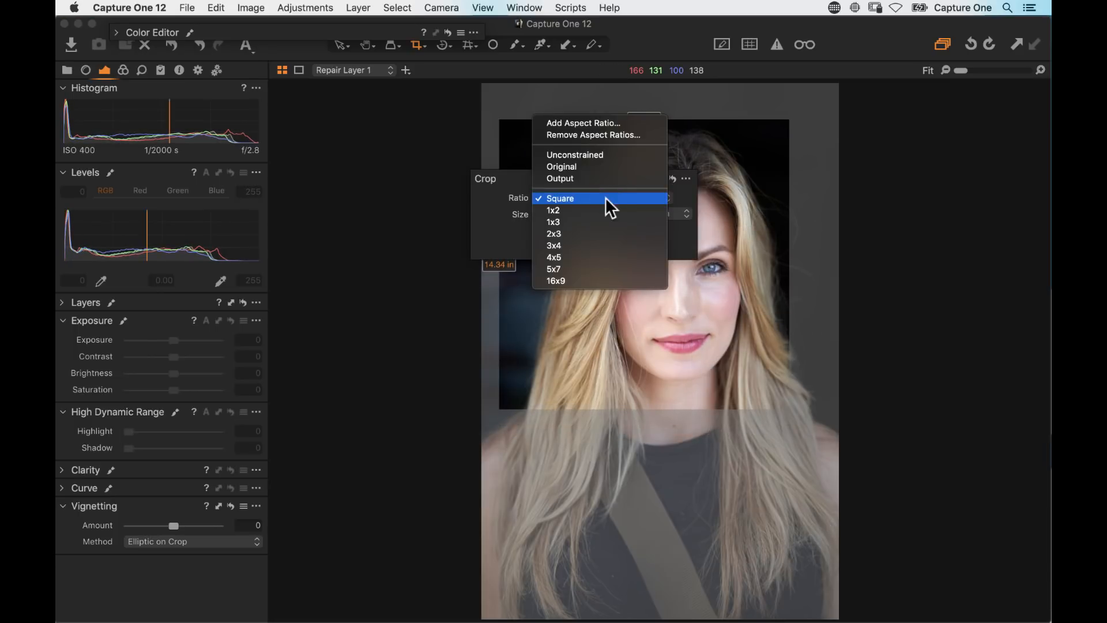
pyautogui.click(614, 156)
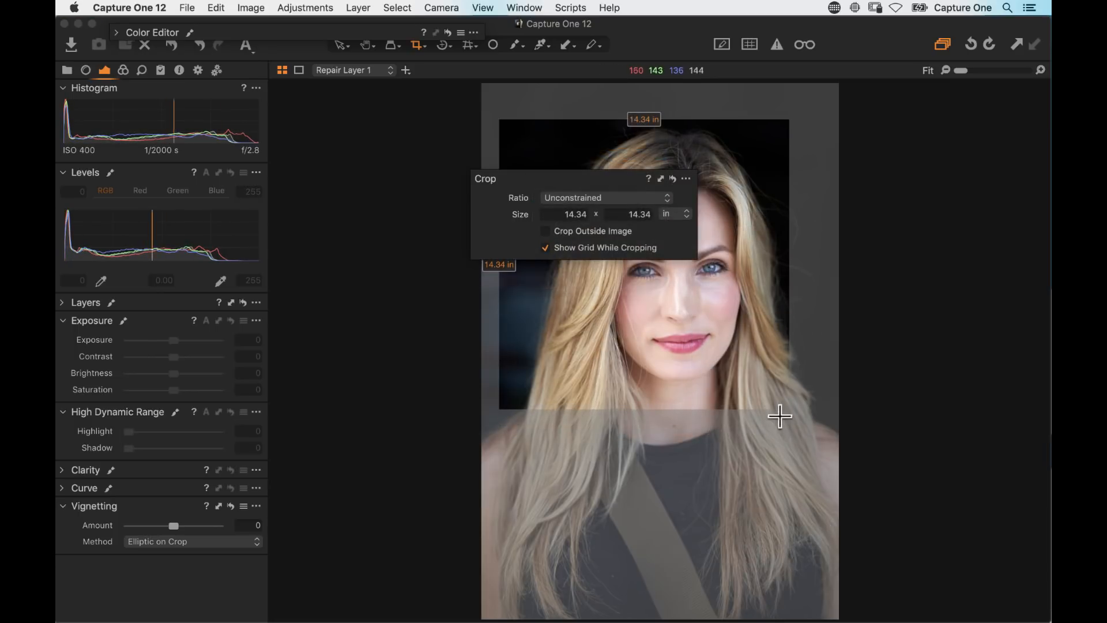
pyautogui.moveTo(794, 430); pyautogui.dragTo(828, 602)
pyautogui.moveTo(726, 529); pyautogui.dragTo(732, 529)
pyautogui.press('h')
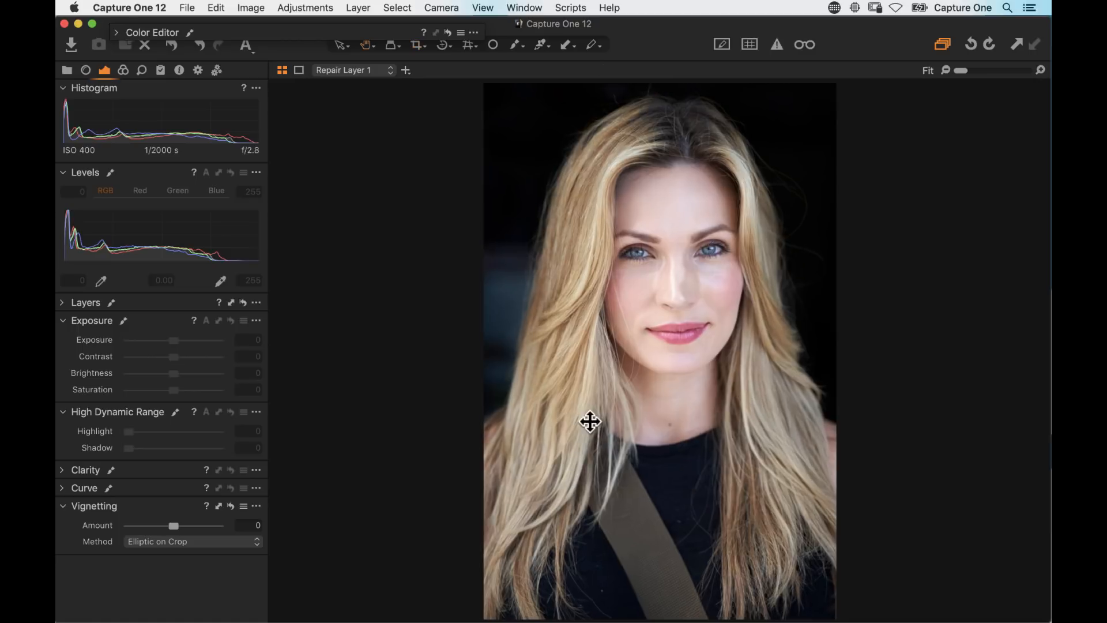
# Step: Raise the Background layer's saturation to 4 and dock the floating Color Editor back among the color tools
pyautogui.click(85, 70)
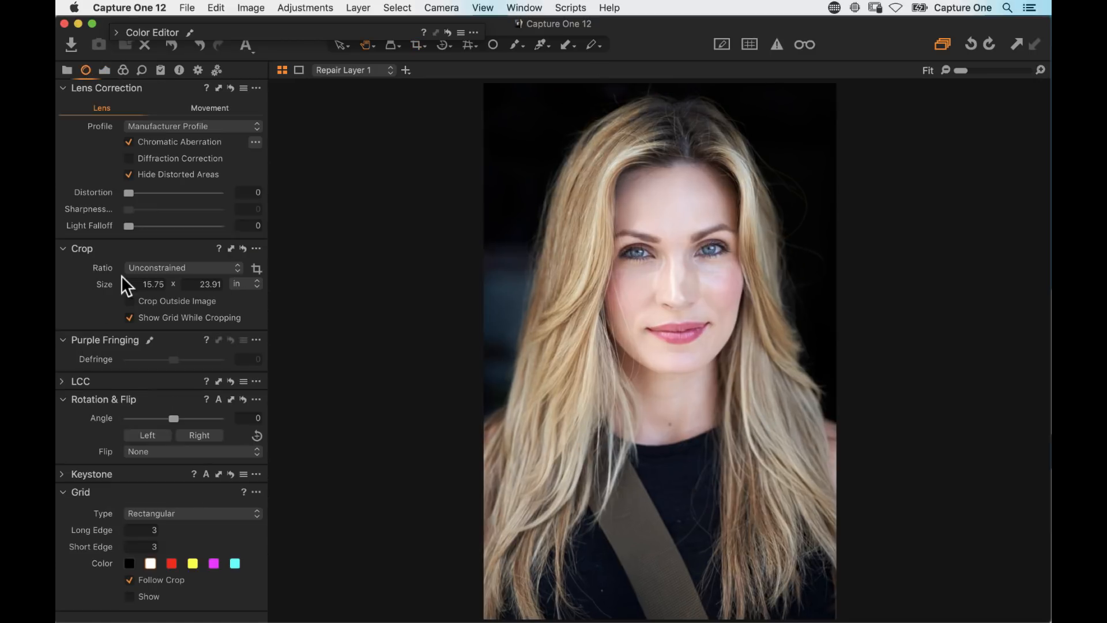
pyautogui.click(104, 70)
pyautogui.click(70, 309)
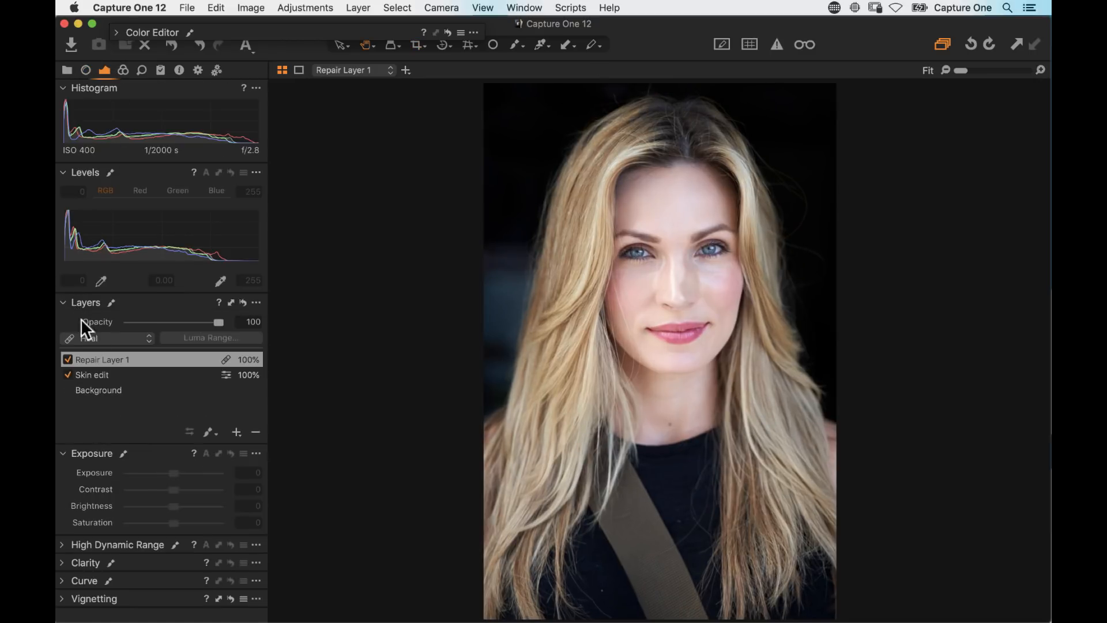
pyautogui.click(138, 392)
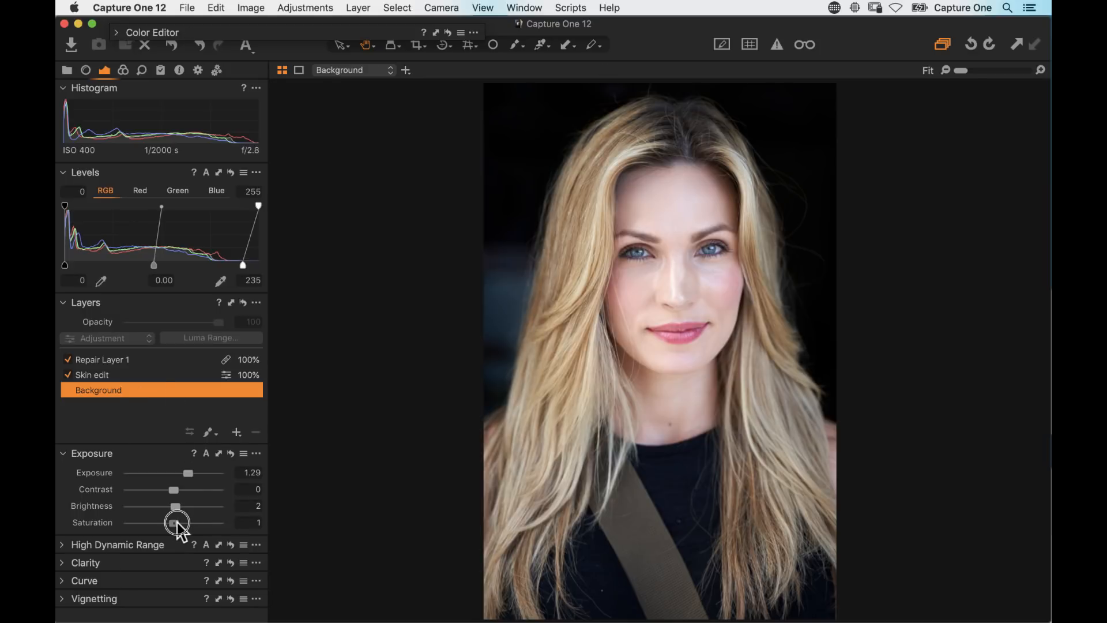
pyautogui.moveTo(177, 524); pyautogui.dragTo(180, 522)
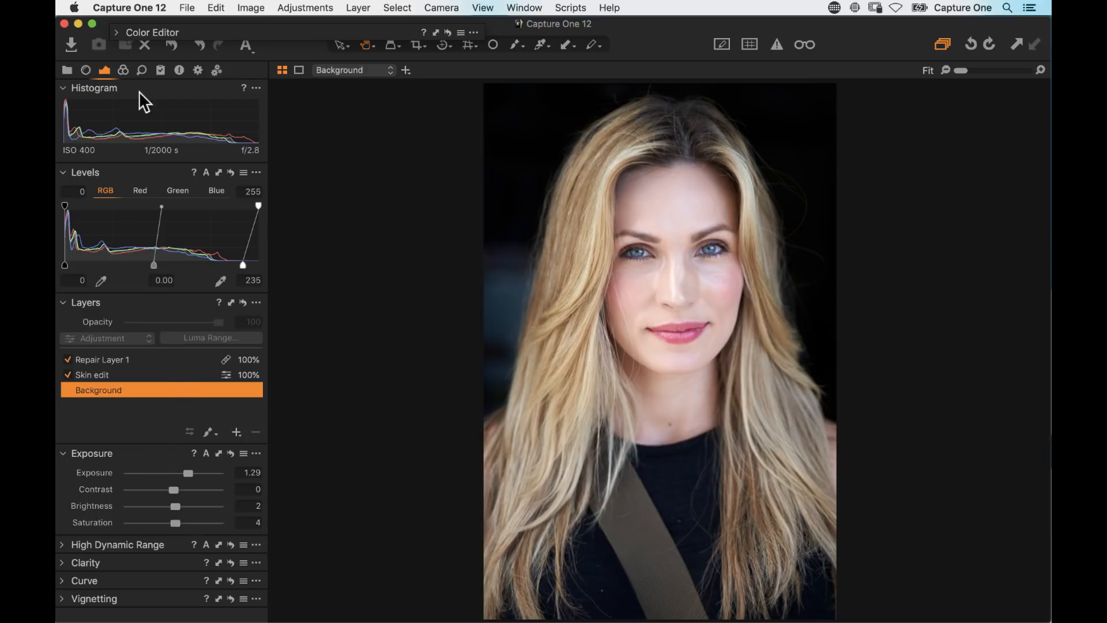
pyautogui.moveTo(123, 33); pyautogui.dragTo(140, 91)
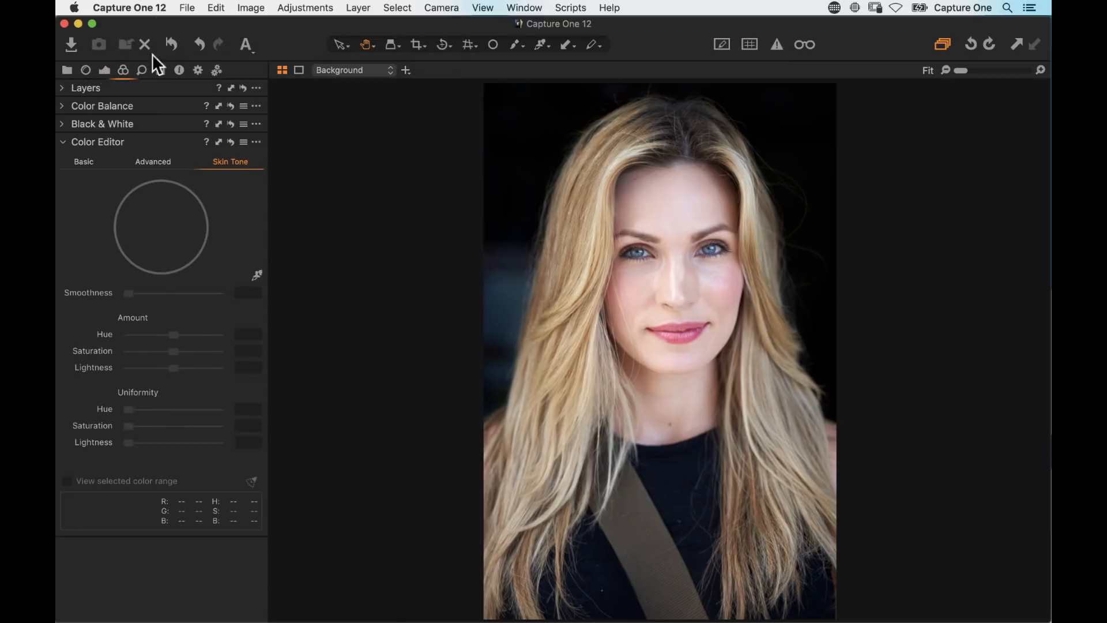
pyautogui.click(171, 44)
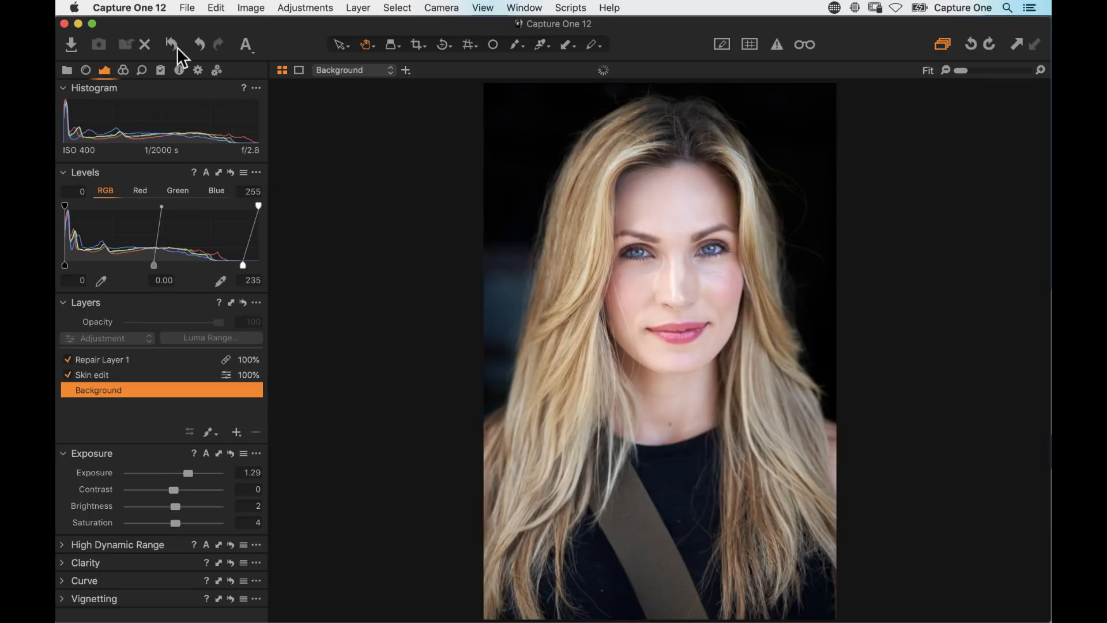
# Step: Show the browser, create a new unedited variant of the portrait, and select both variants for a side-by-side view
pyautogui.press('super+shift+b')
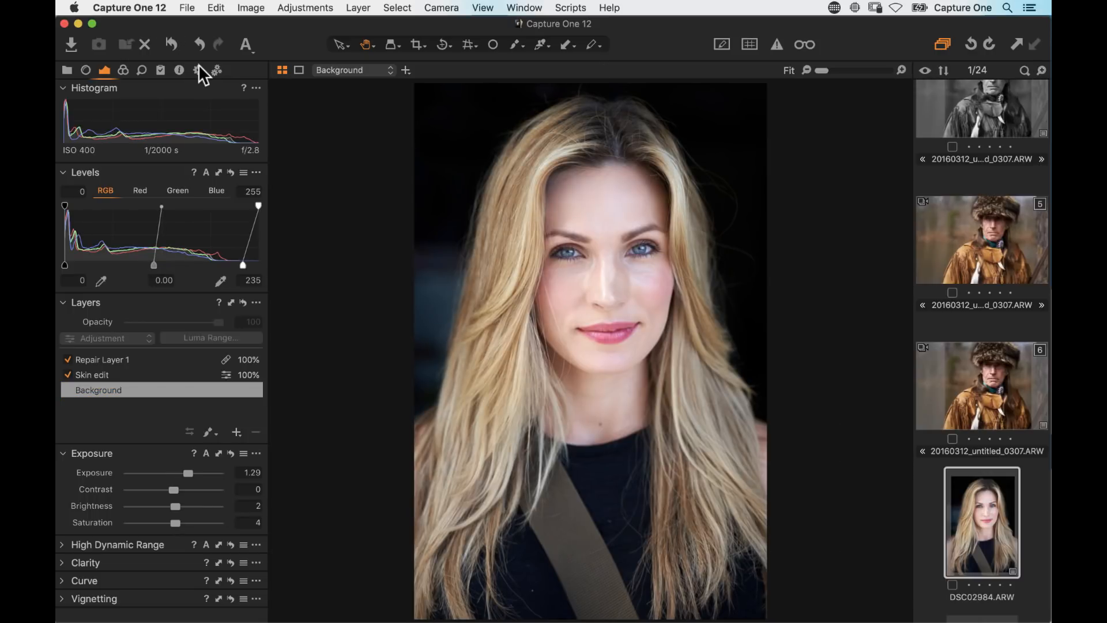
pyautogui.click(267, 7)
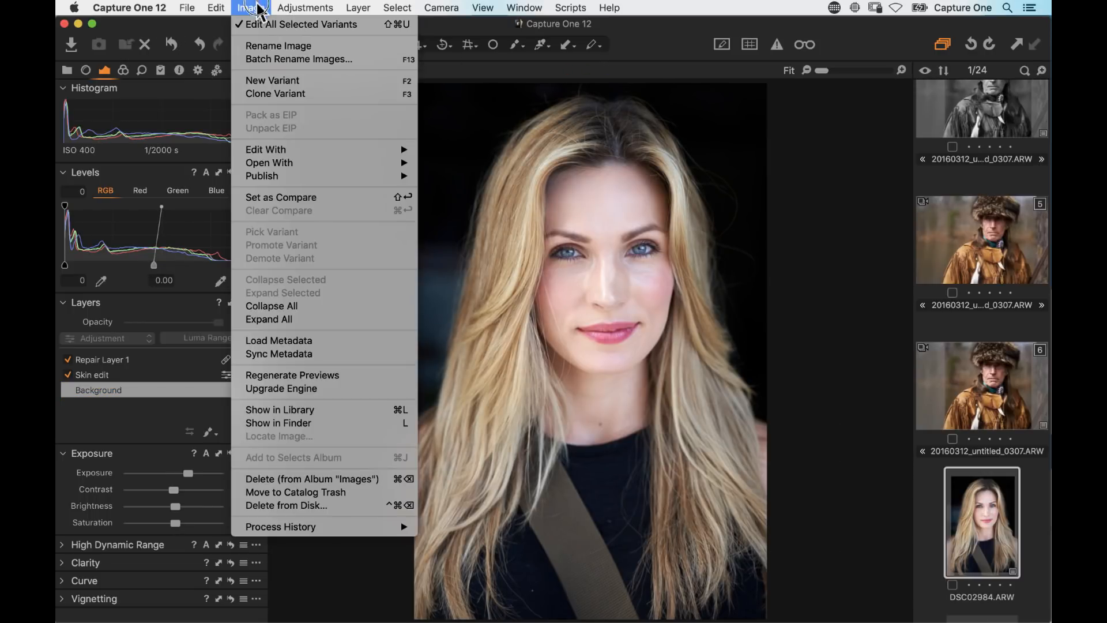
pyautogui.click(274, 78)
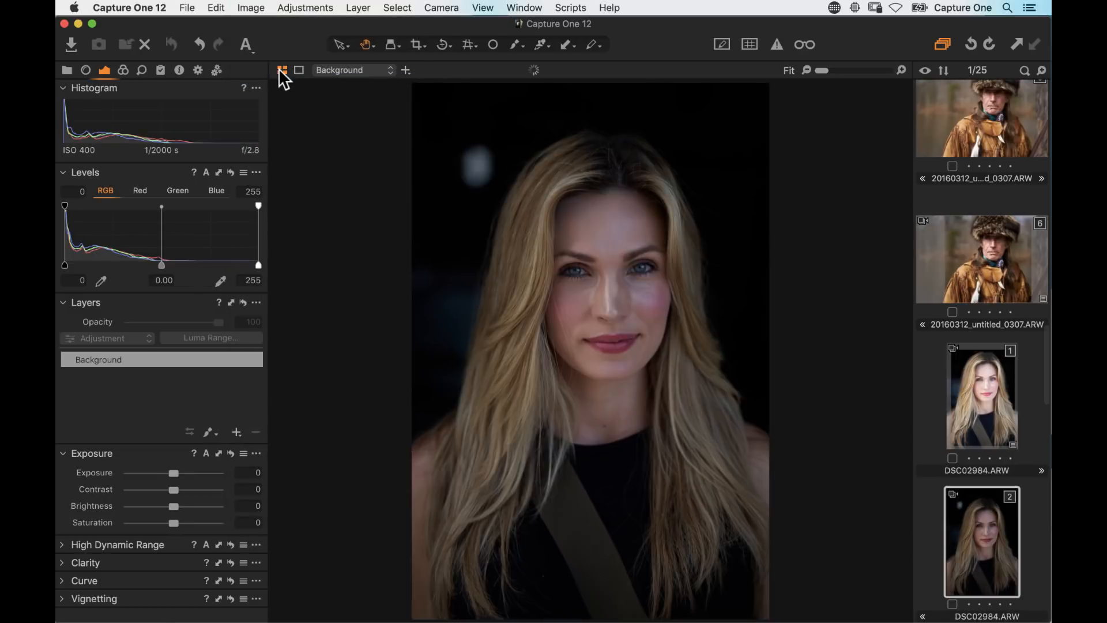
pyautogui.click(978, 379)
pyautogui.keyDown('super'); pyautogui.click(984, 515); pyautogui.keyUp('super')
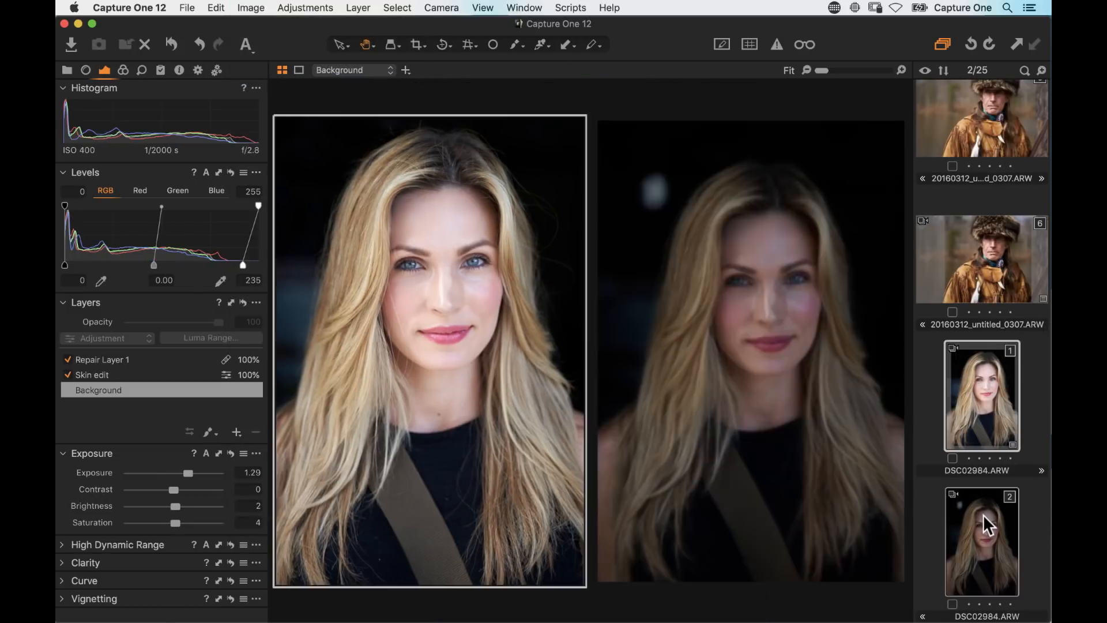
# Step: Hide the browser and tools, then compare the edited and unedited faces up close at about 50% zoom
pyautogui.press('super+shift+b')
pyautogui.press('super+t')
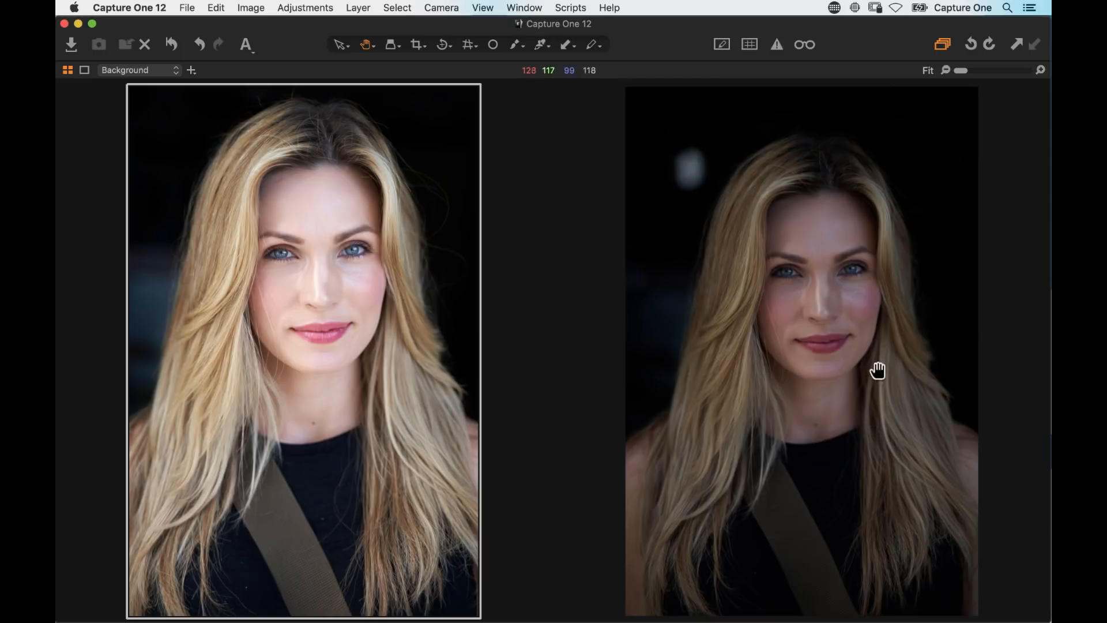
pyautogui.moveTo(962, 70); pyautogui.dragTo(983, 71)
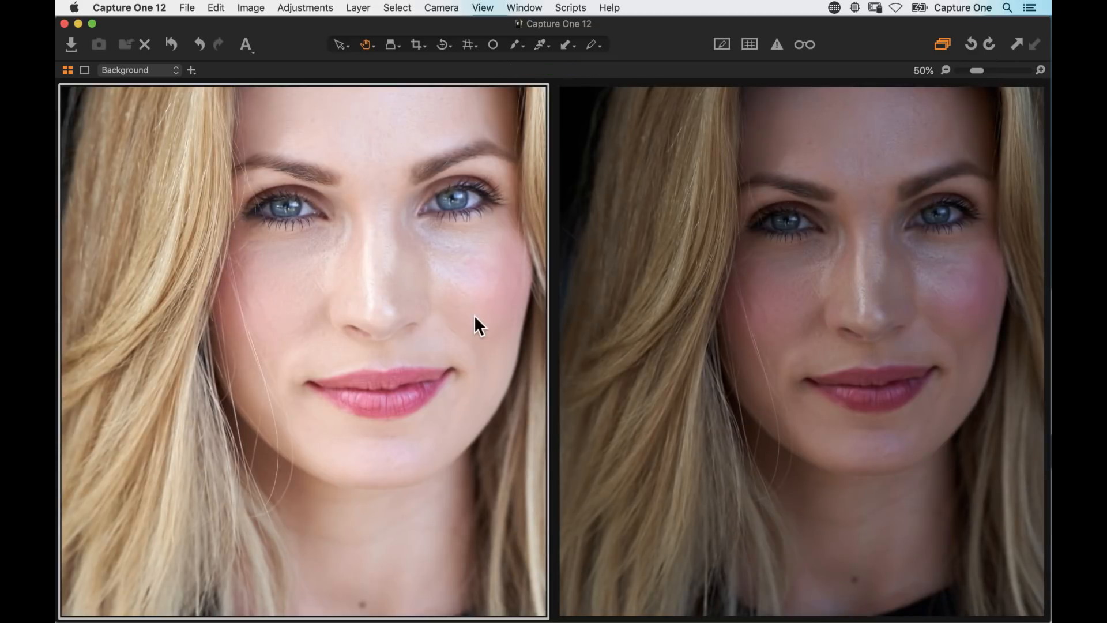
pyautogui.click(718, 287)
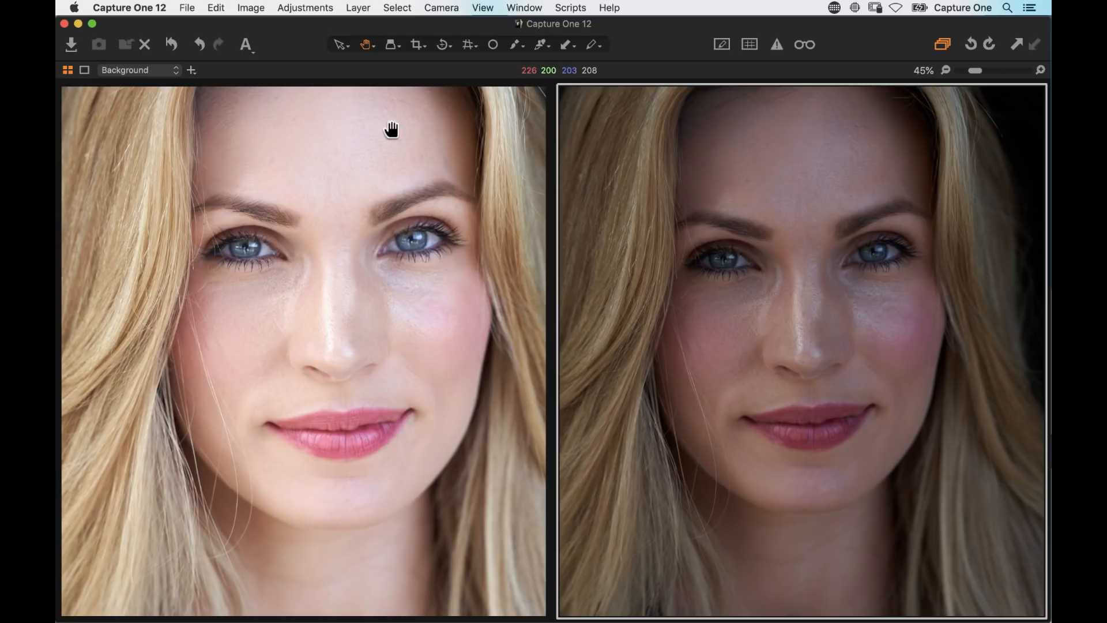
pyautogui.moveTo(340, 232); pyautogui.dragTo(345, 302)
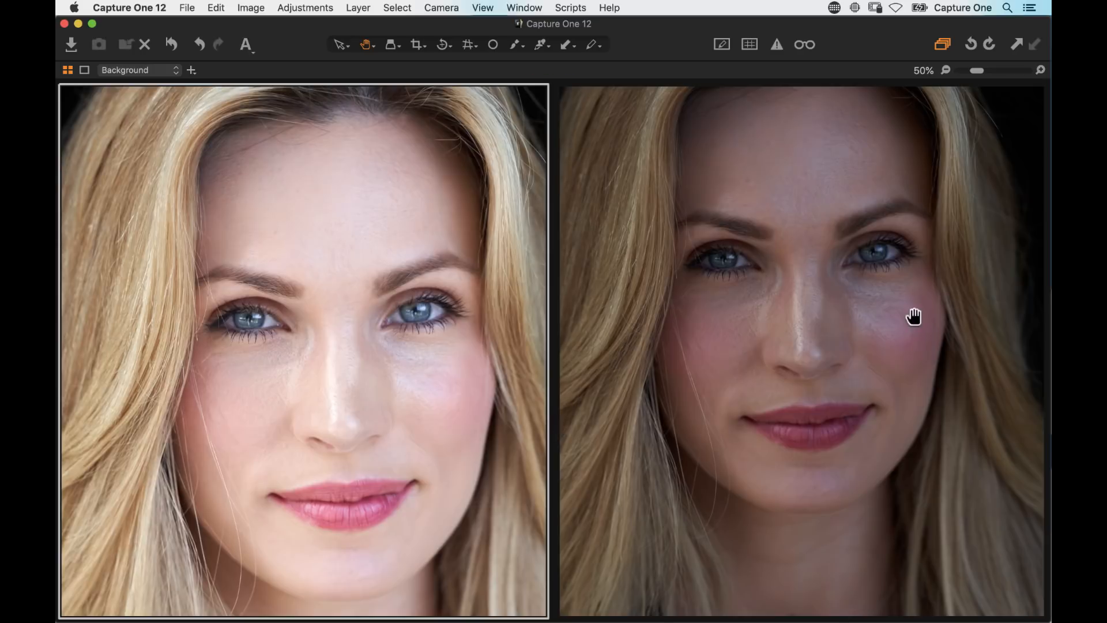
pyautogui.click(632, 205)
# Step: Browse the thumbnail grid and open the photo of the man seated among paintings, with the exposure tools shown
pyautogui.press('super+b')
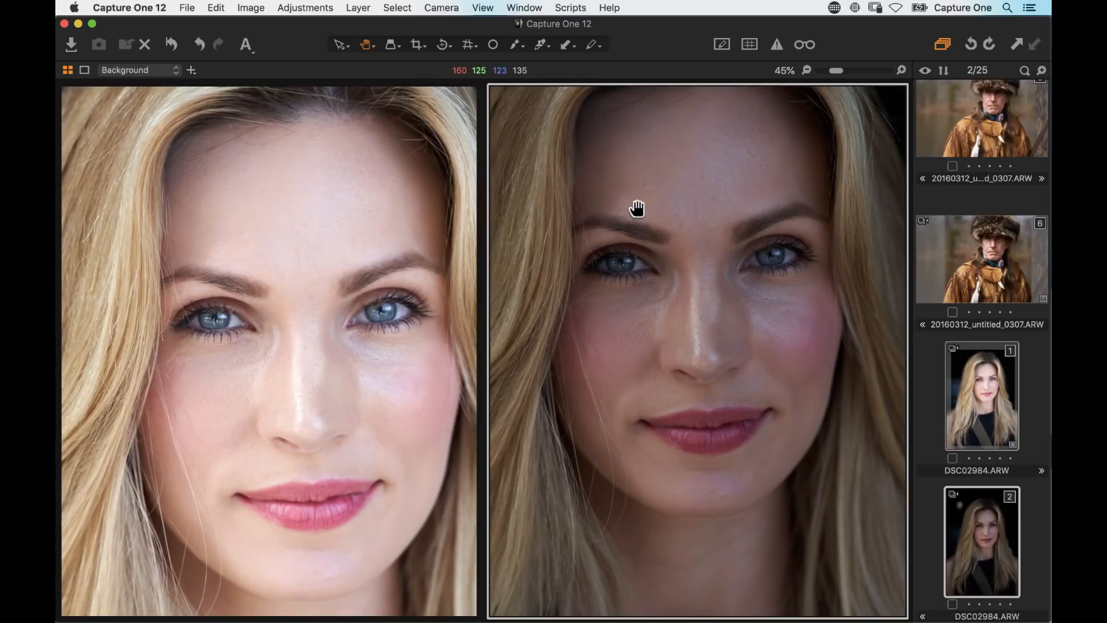
pyautogui.press('super+alt+v')
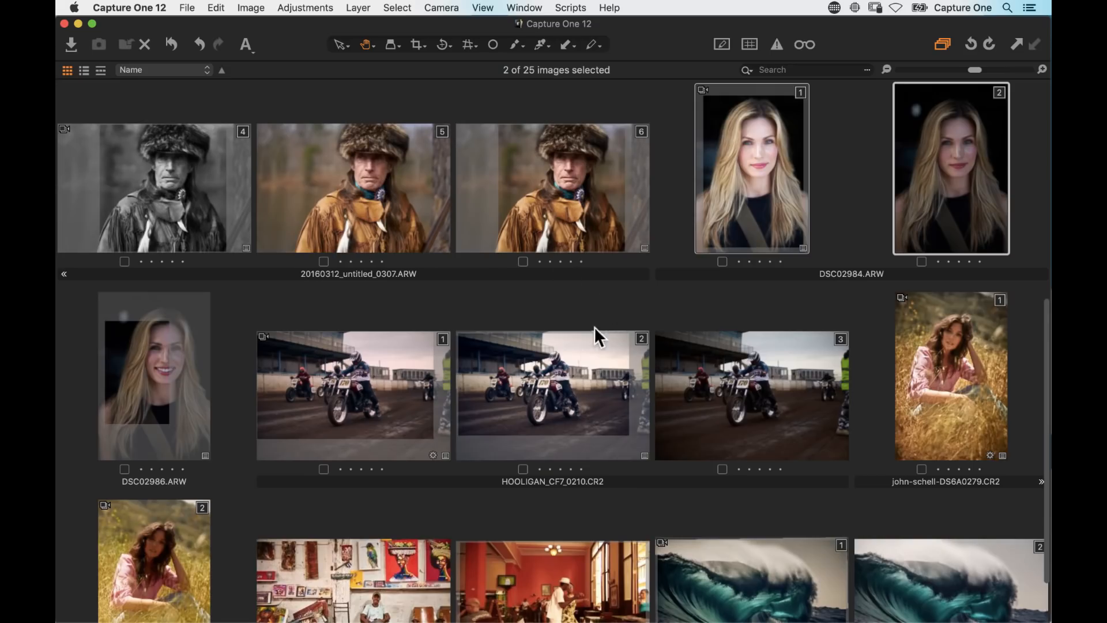
pyautogui.scroll(-3, 585, 346)
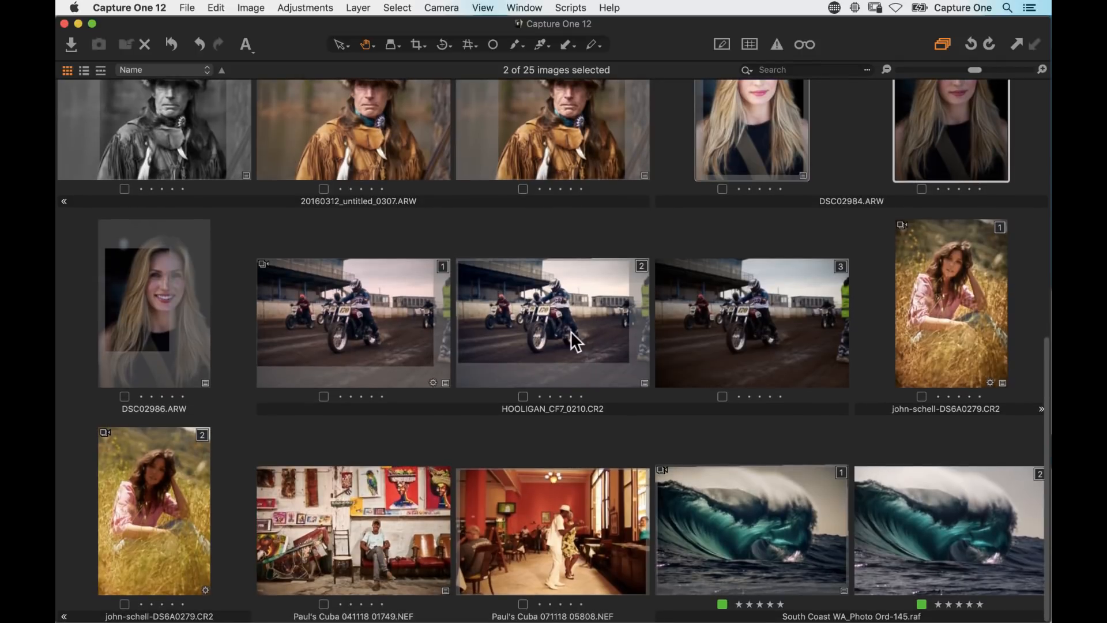
pyautogui.click(387, 524)
pyautogui.press('super+alt+v')
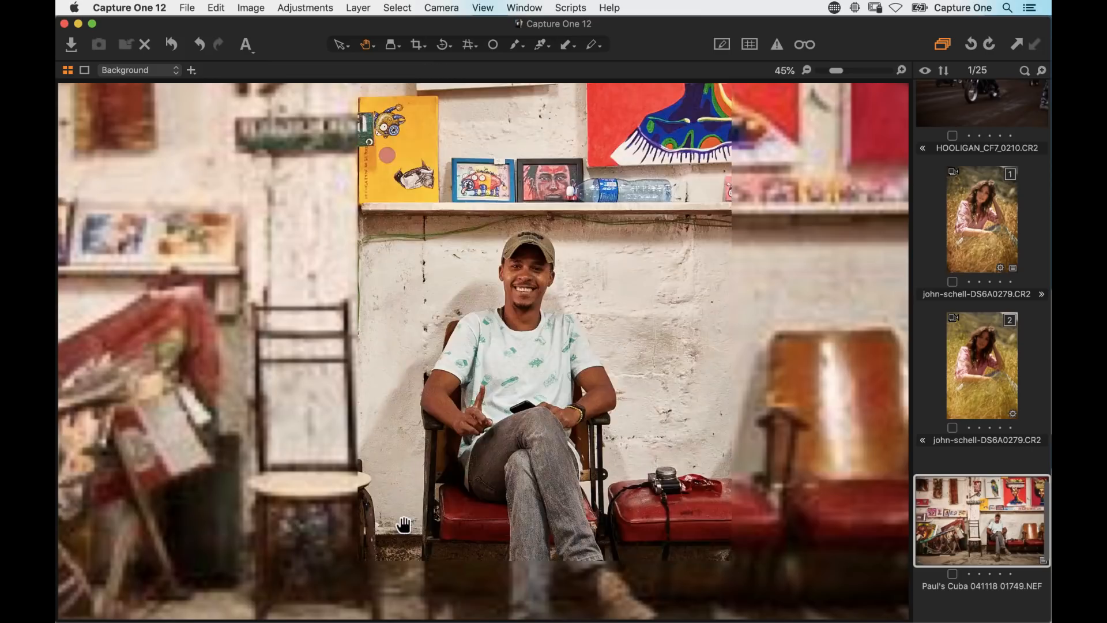
pyautogui.press('super+alt+t')
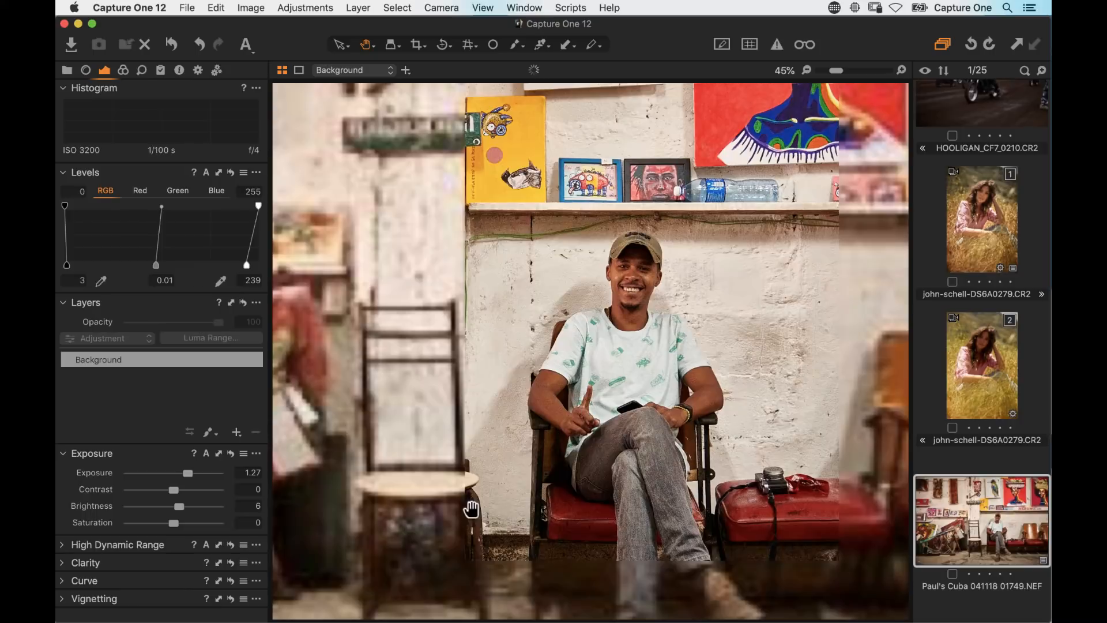
# Step: Fit the whole photo in view, reset its adjustments to the defaults and hide the browser
pyautogui.click(663, 428)
pyautogui.click(666, 427)
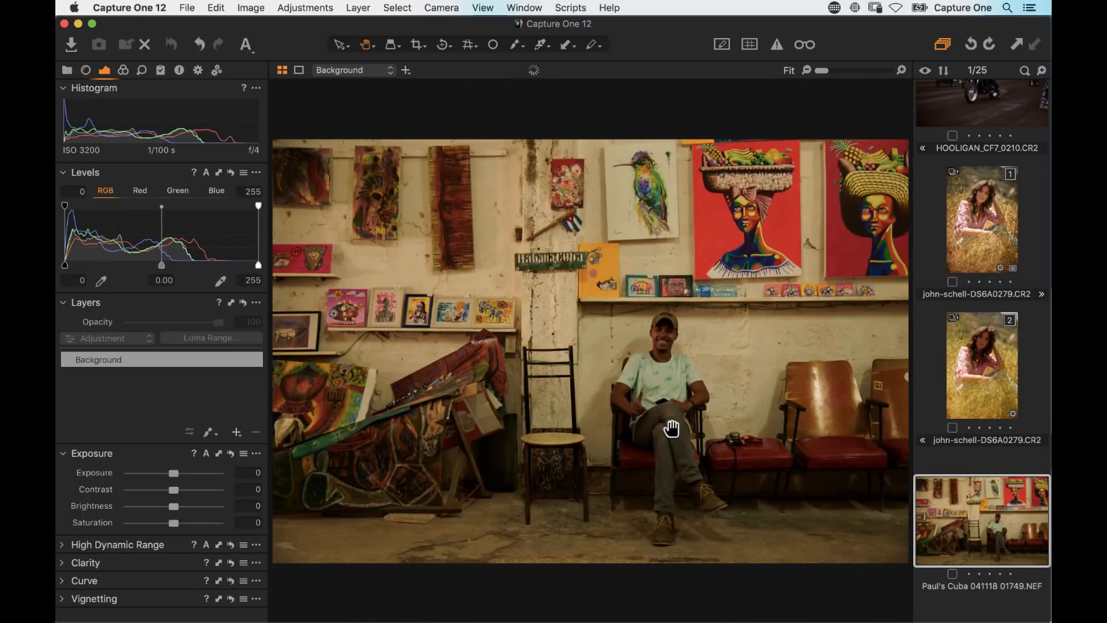
pyautogui.press('super+alt+b')
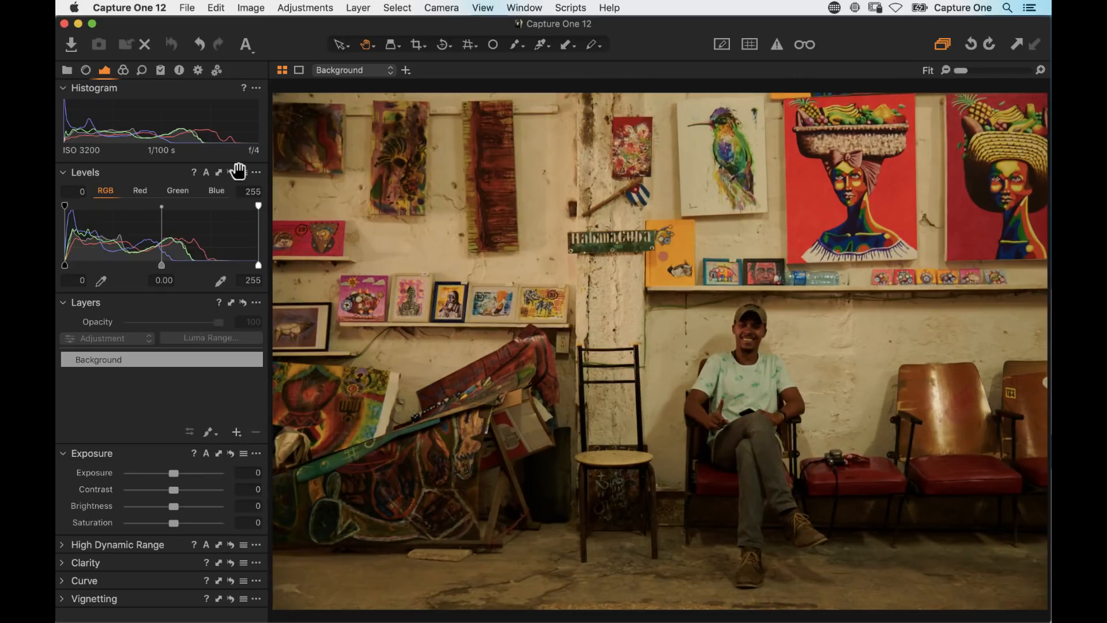
# Step: Add the White Balance tool to the exposure tool set
pyautogui.click(123, 71)
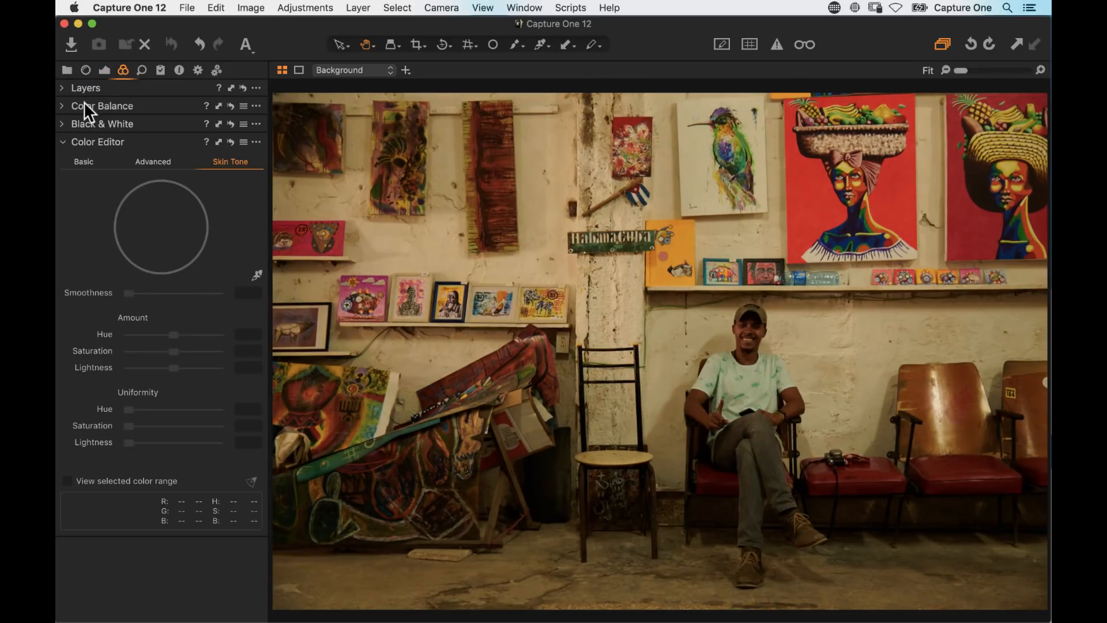
pyautogui.click(103, 69)
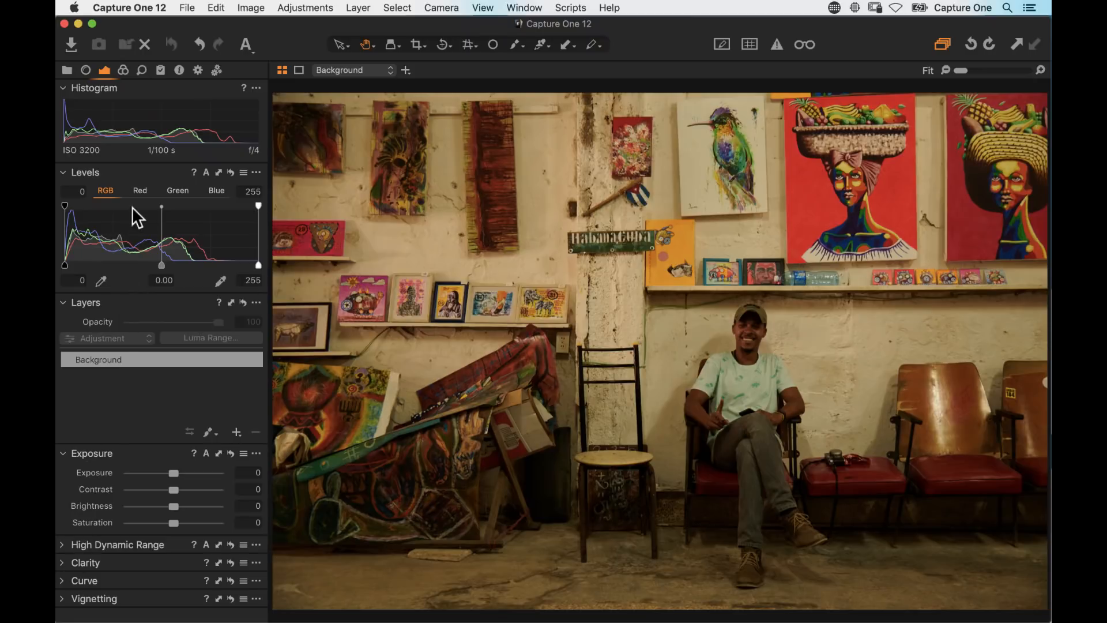
pyautogui.rightClick(121, 67)
pyautogui.click(109, 69)
pyautogui.click(105, 69)
pyautogui.click(123, 70)
pyautogui.click(105, 70)
pyautogui.rightClick(106, 68)
pyautogui.moveTo(140, 73)
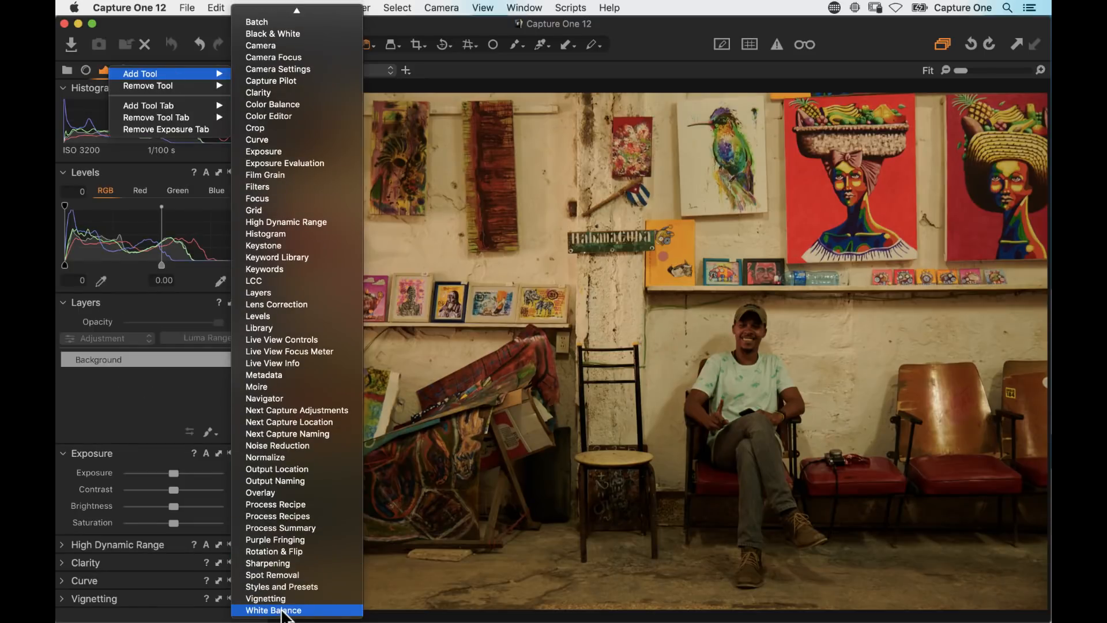
pyautogui.click(279, 606)
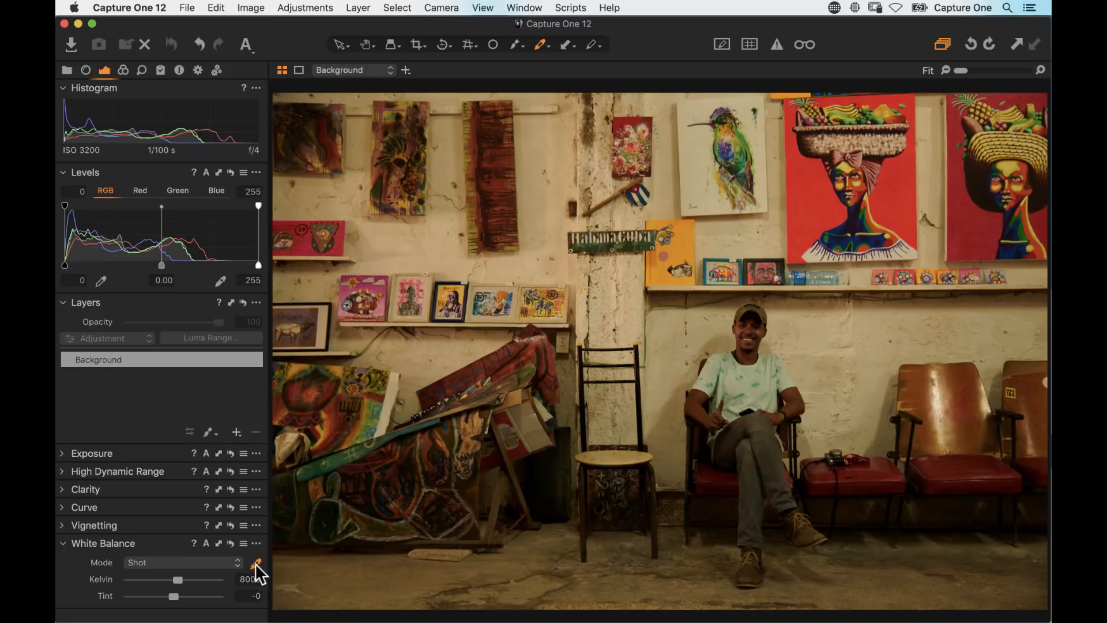
# Step: Sample neutral white balance from the bird painting and wall, ending beside the empty chair, then warm Kelvin to 5977
pyautogui.click(256, 562)
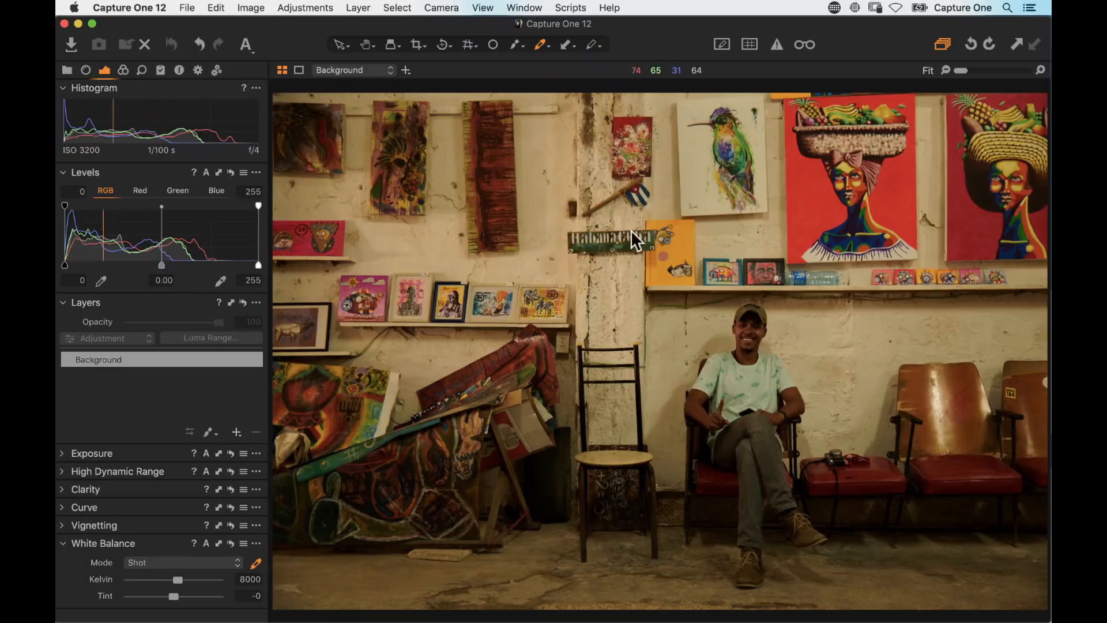
pyautogui.click(696, 178)
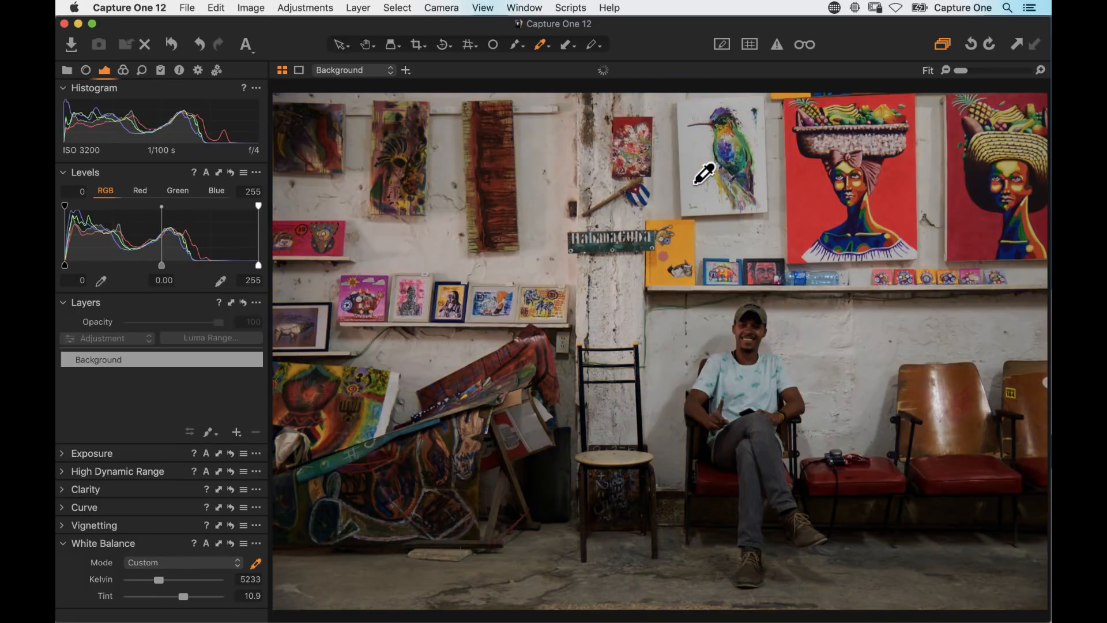
pyautogui.click(809, 364)
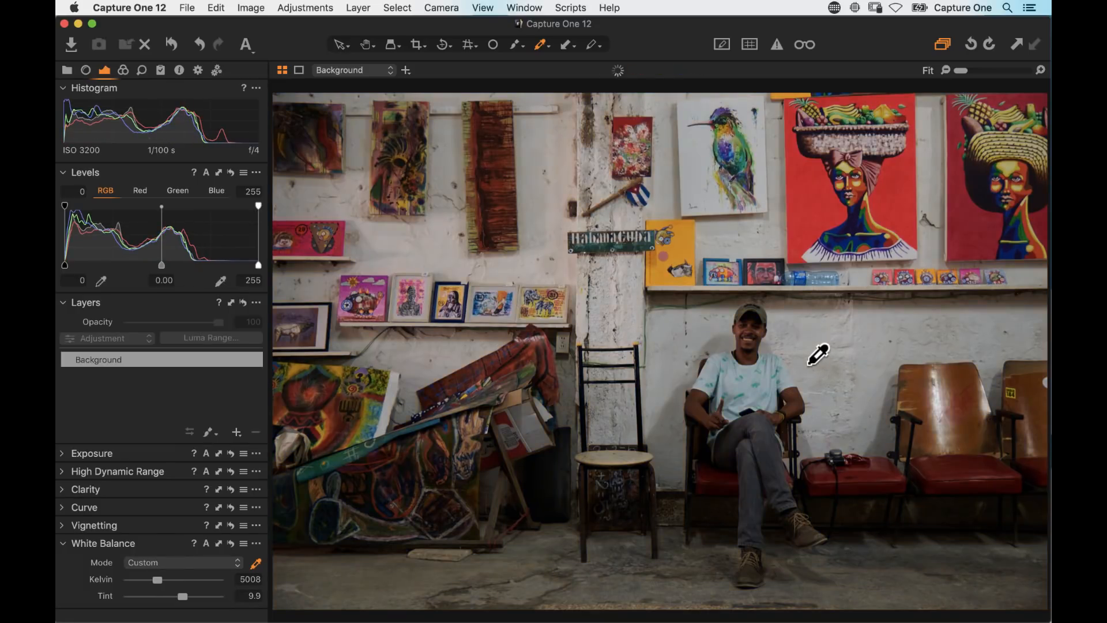
pyautogui.click(664, 388)
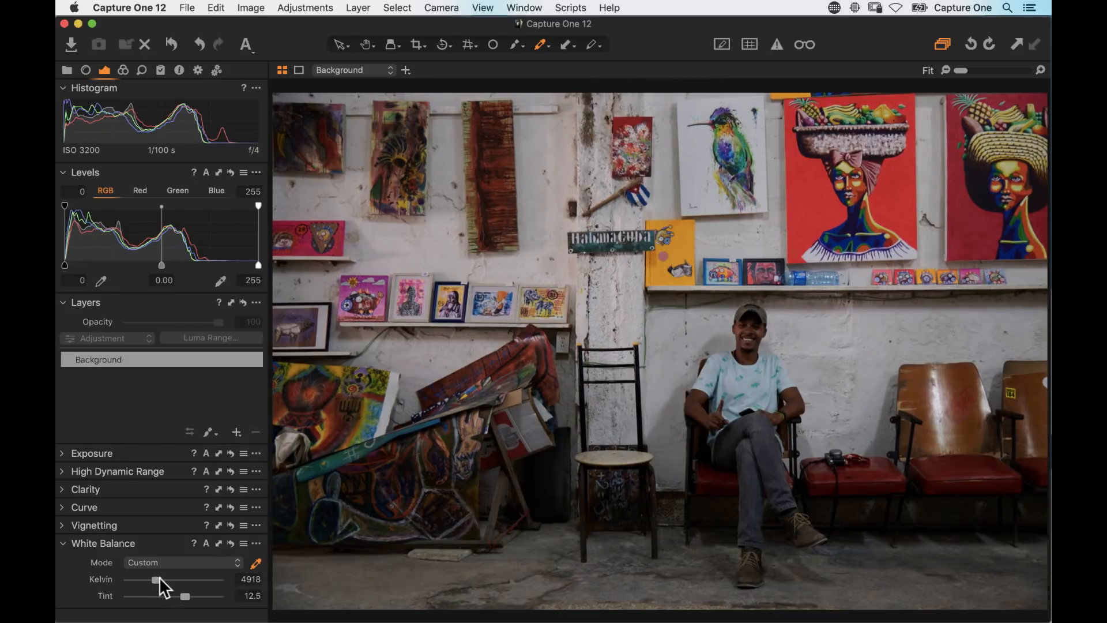
pyautogui.moveTo(157, 579); pyautogui.dragTo(165, 580)
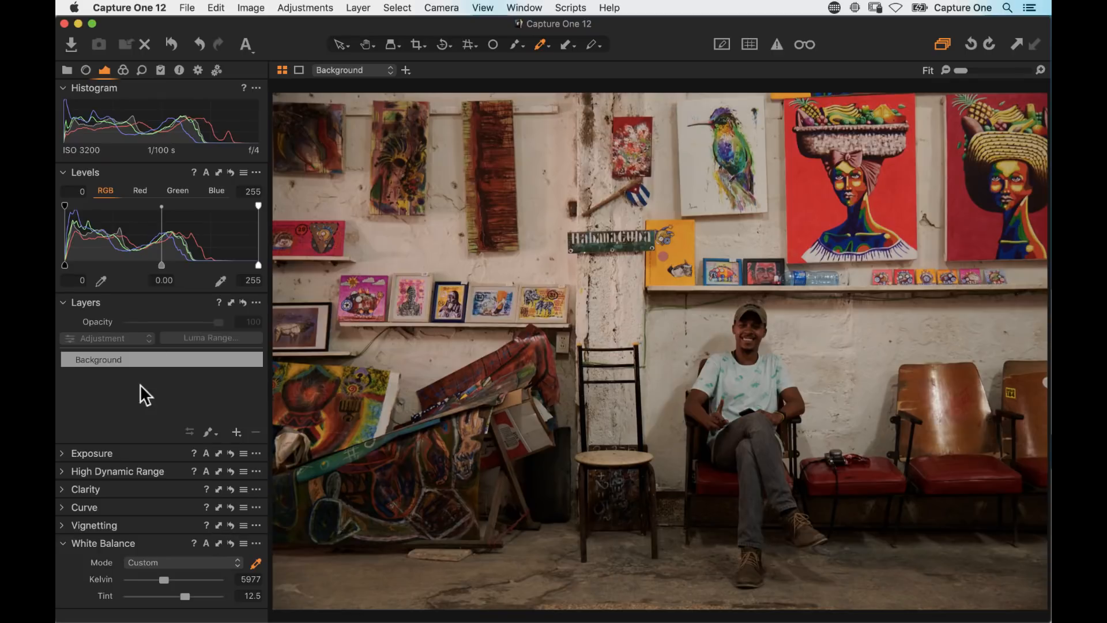
# Step: Collapse the Layers tool and raise the photo's exposure to 1.23
pyautogui.click(62, 303)
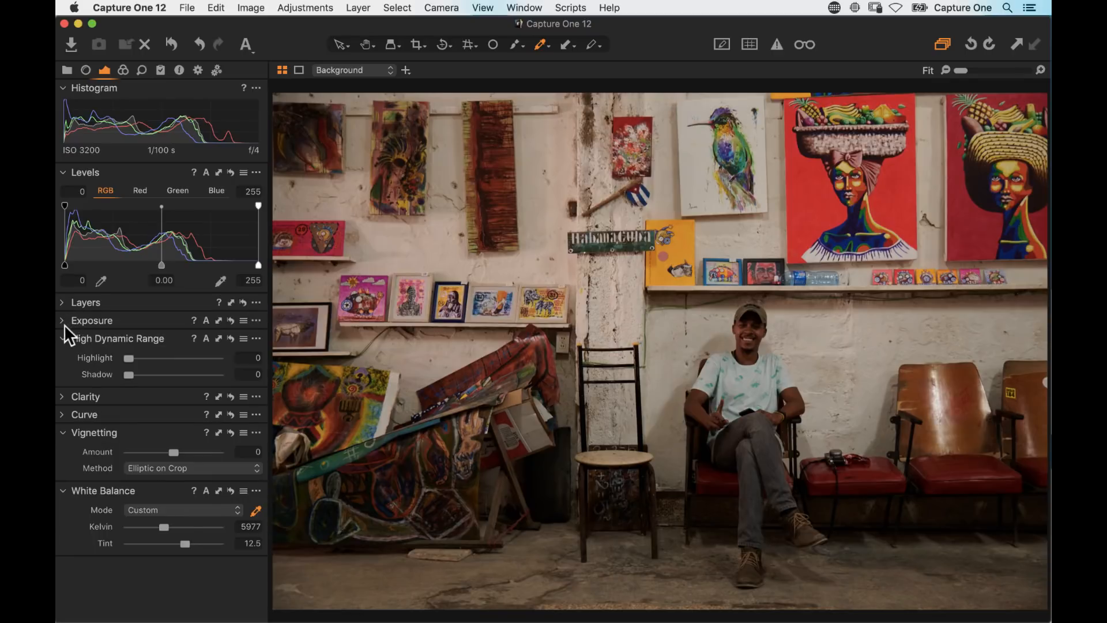
pyautogui.click(64, 322)
pyautogui.moveTo(173, 340); pyautogui.dragTo(188, 340)
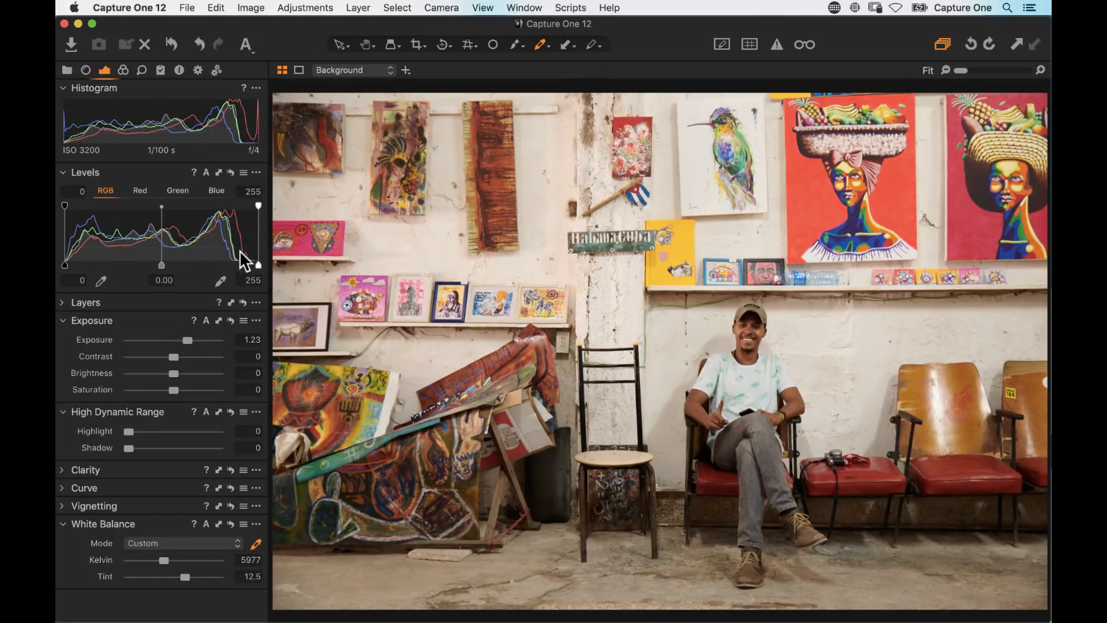
# Step: Try a cooler Kelvin of 4917, settle on 6416, and auto-adjust the levels
pyautogui.moveTo(161, 559); pyautogui.dragTo(156, 559)
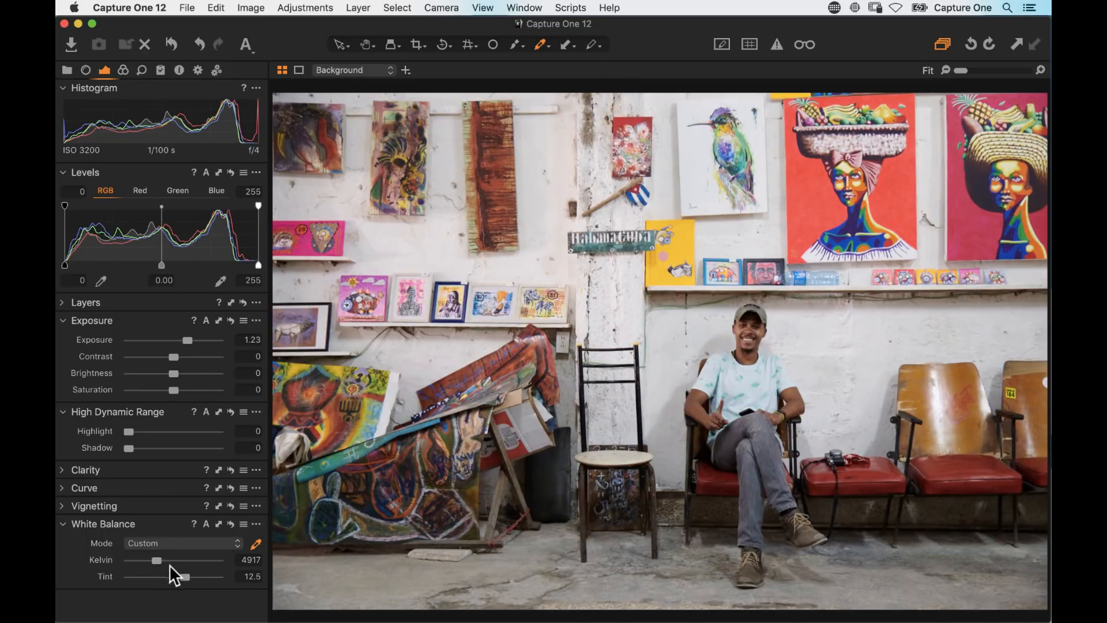
pyautogui.moveTo(158, 558); pyautogui.dragTo(168, 560)
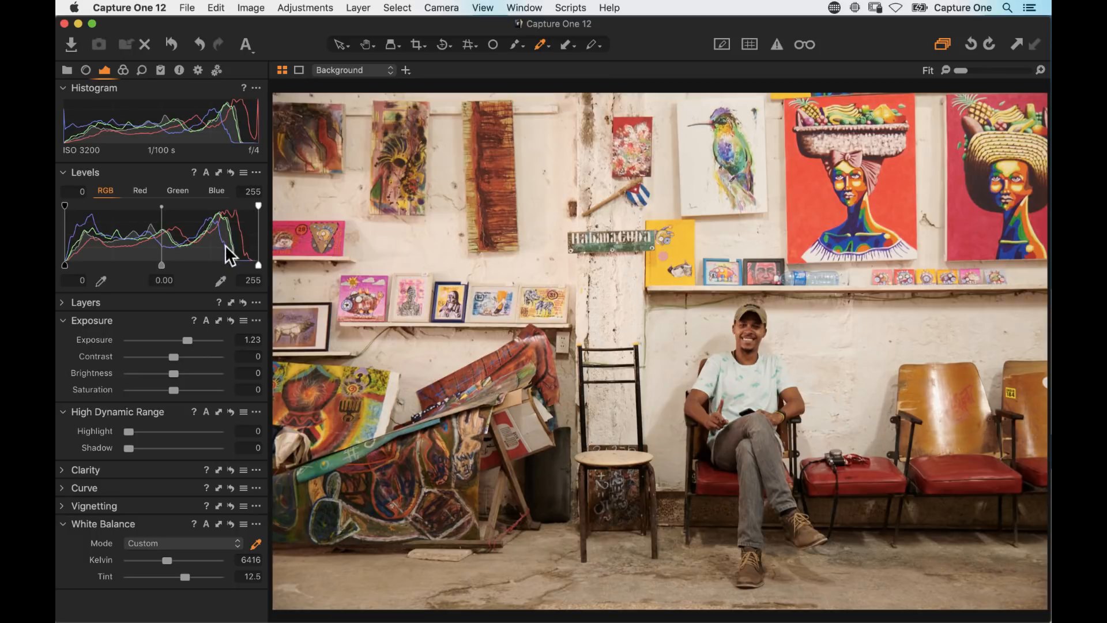
pyautogui.click(207, 172)
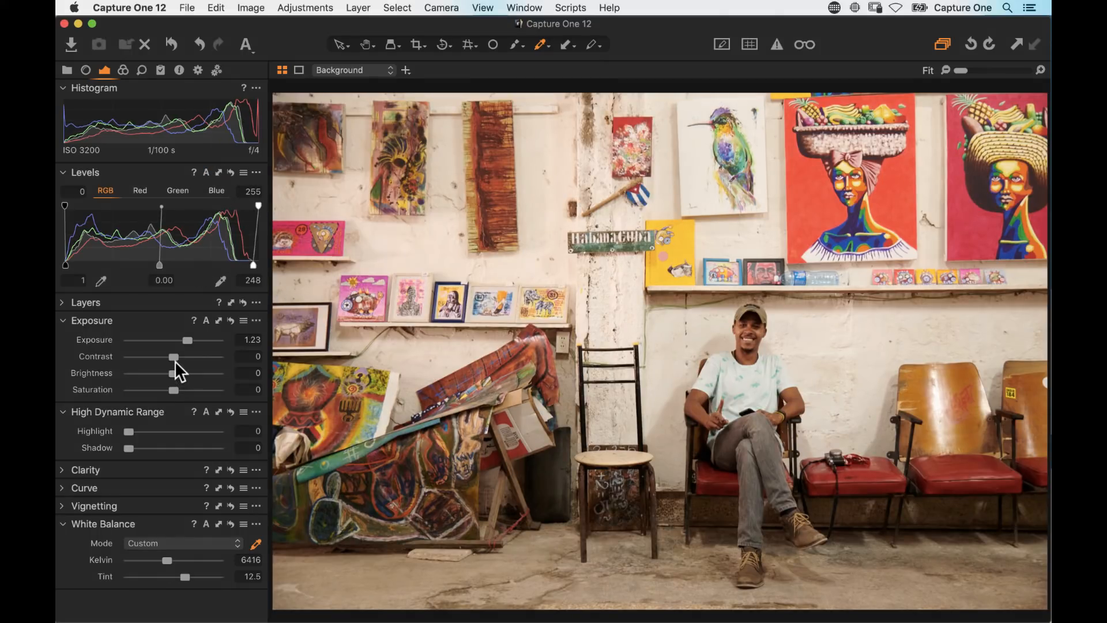
# Step: Raise the photo's contrast to 9 and its clarity to 8
pyautogui.moveTo(174, 357); pyautogui.dragTo(181, 358)
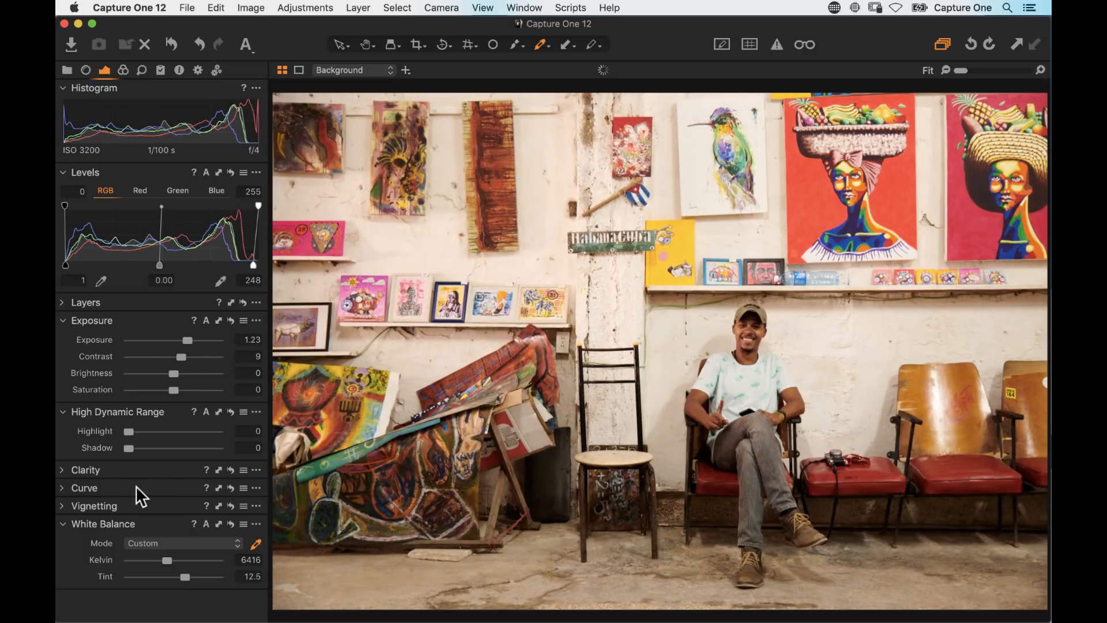
pyautogui.click(63, 469)
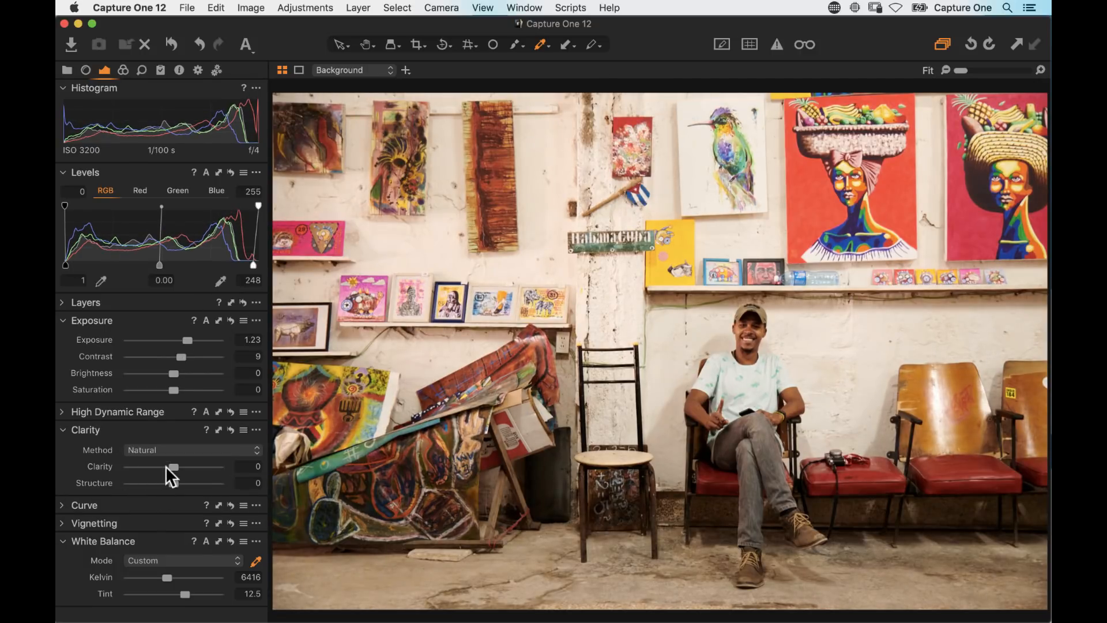
pyautogui.moveTo(167, 467); pyautogui.dragTo(177, 467)
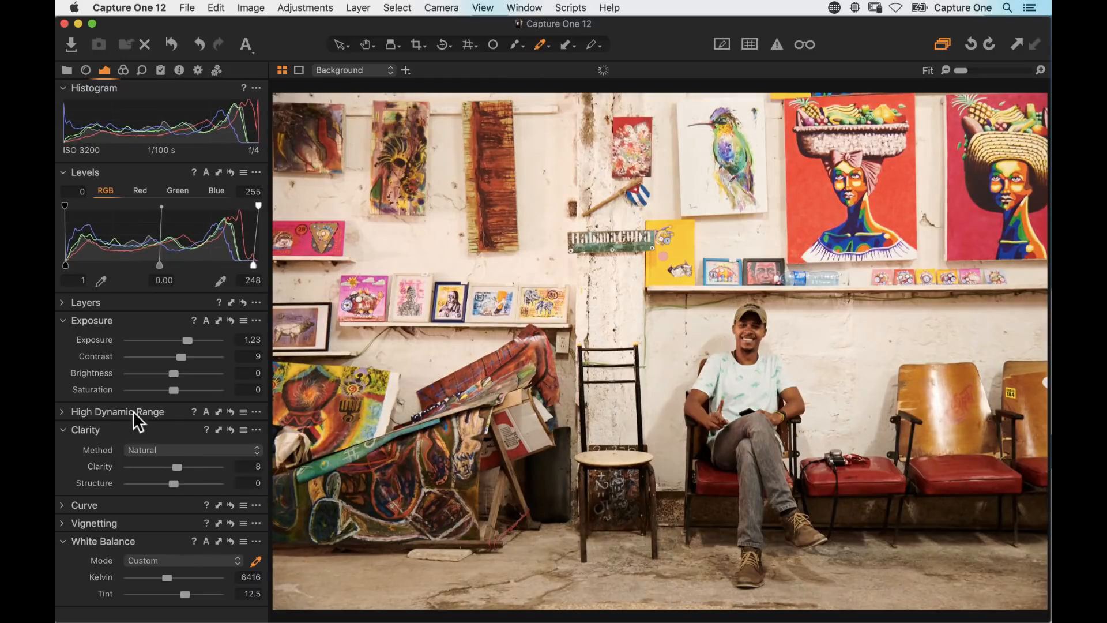
# Step: Set highlight recovery to 16, try shadow recovery at 15 before returning it to 0, and auto-adjust the levels again
pyautogui.click(78, 412)
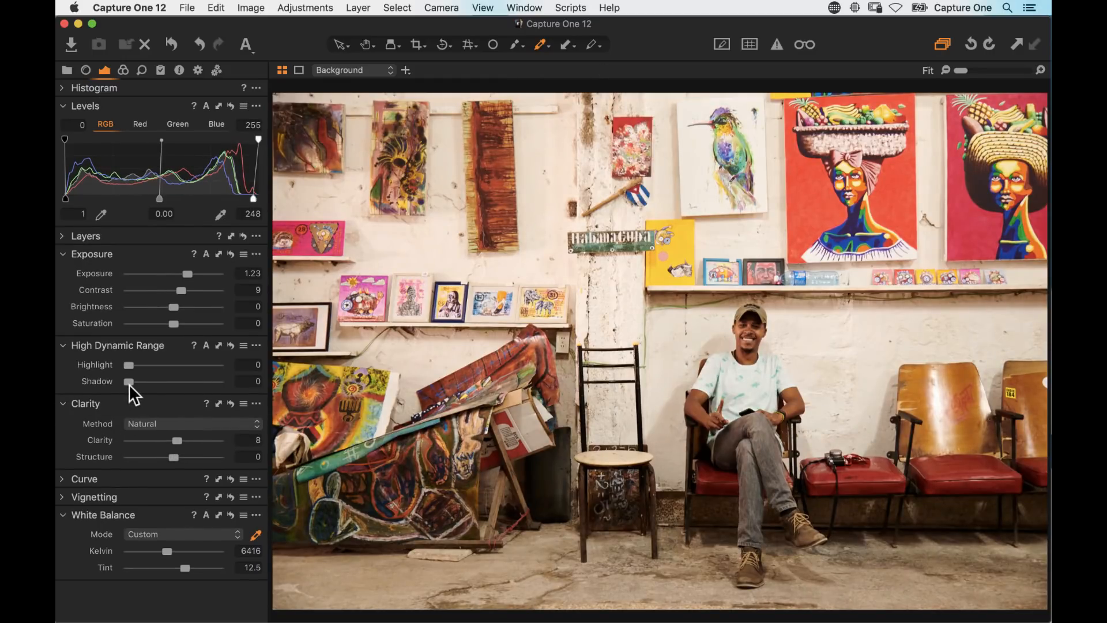
pyautogui.moveTo(128, 382)
pyautogui.mouseDown()
pyautogui.moveTo(143, 383)
pyautogui.moveTo(141, 365)
pyautogui.mouseUp()
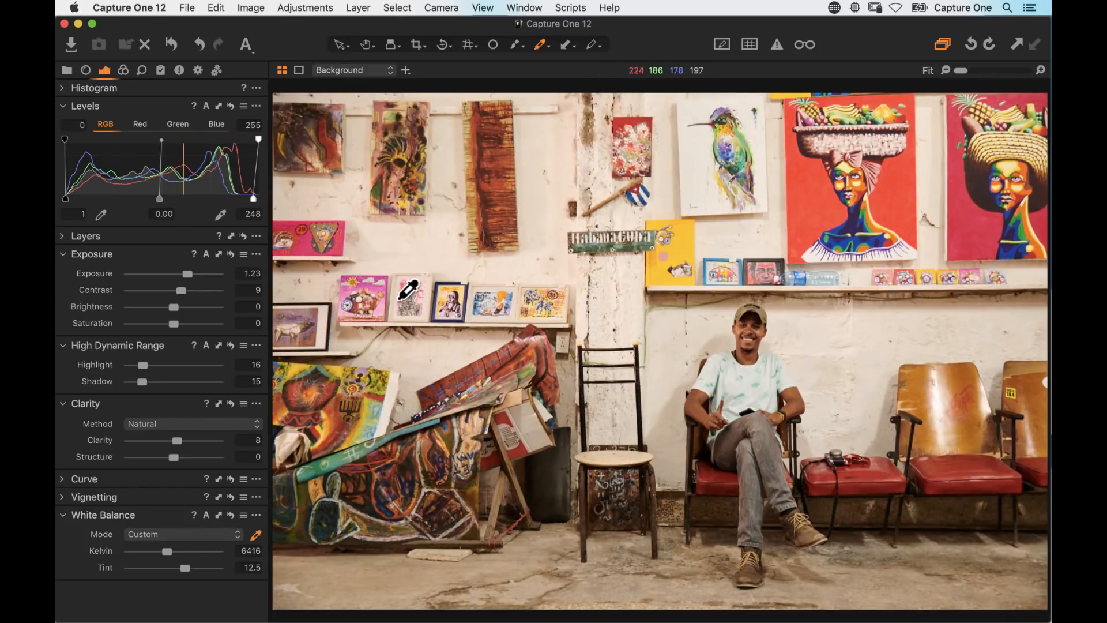
pyautogui.click(206, 106)
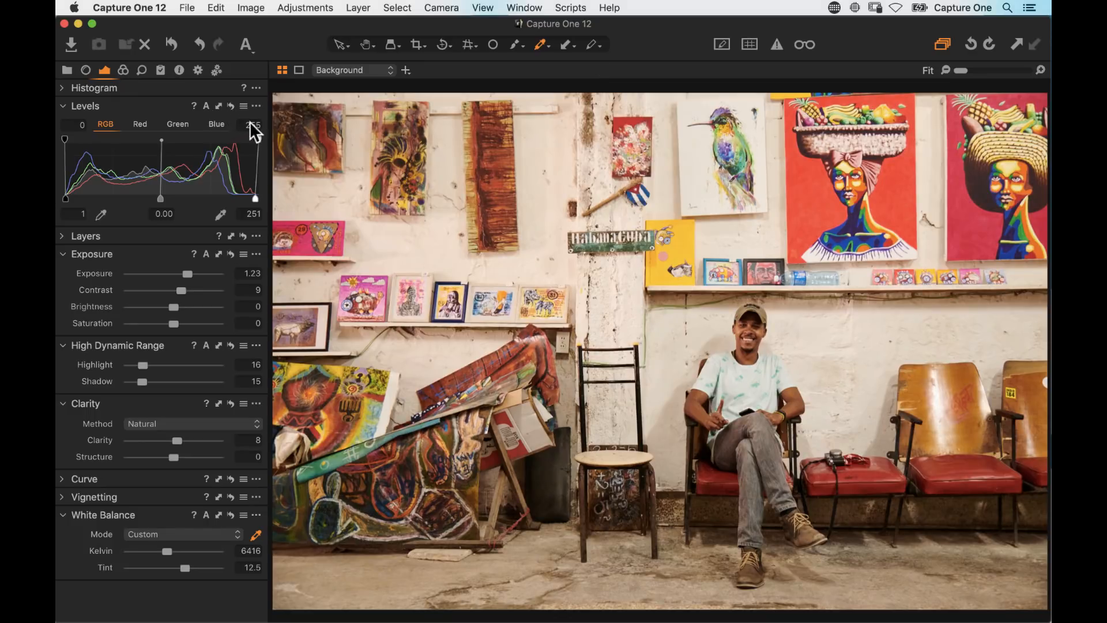
pyautogui.moveTo(138, 382); pyautogui.dragTo(87, 381)
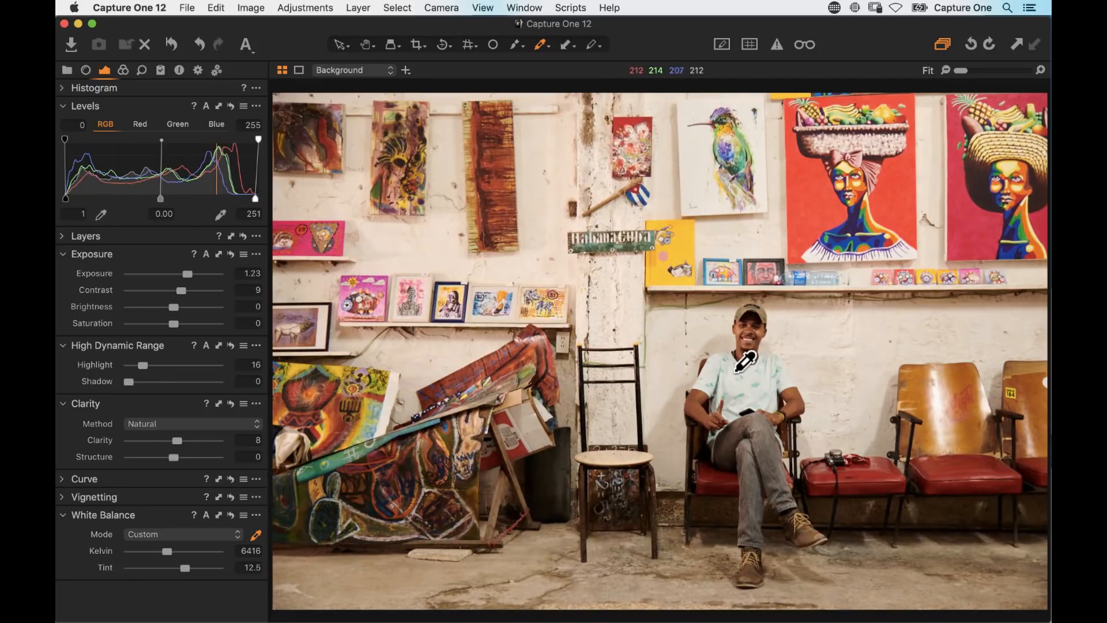
pyautogui.press('h')
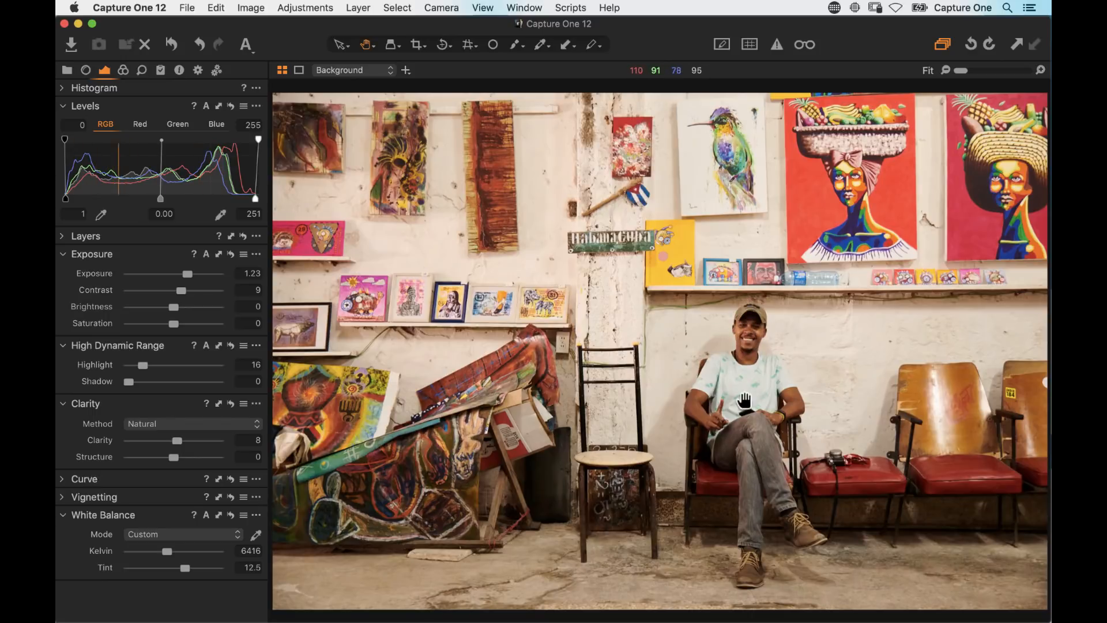
# Step: Add a new adjustment layer with shadow recovery 31, exposure 0.56 and contrast 8
pyautogui.click(62, 236)
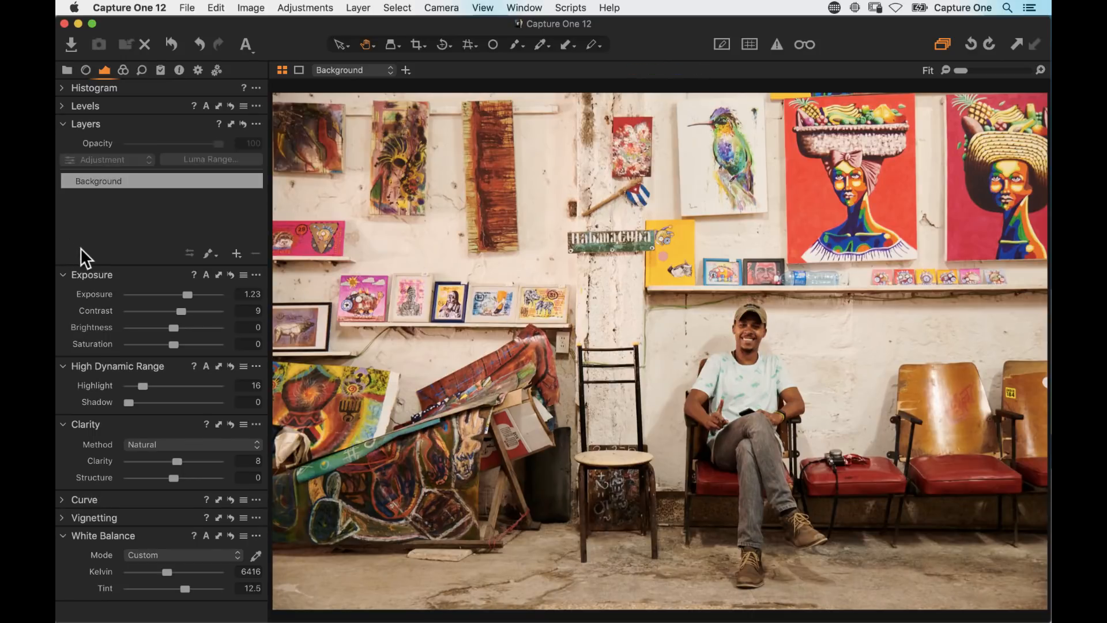
pyautogui.click(237, 255)
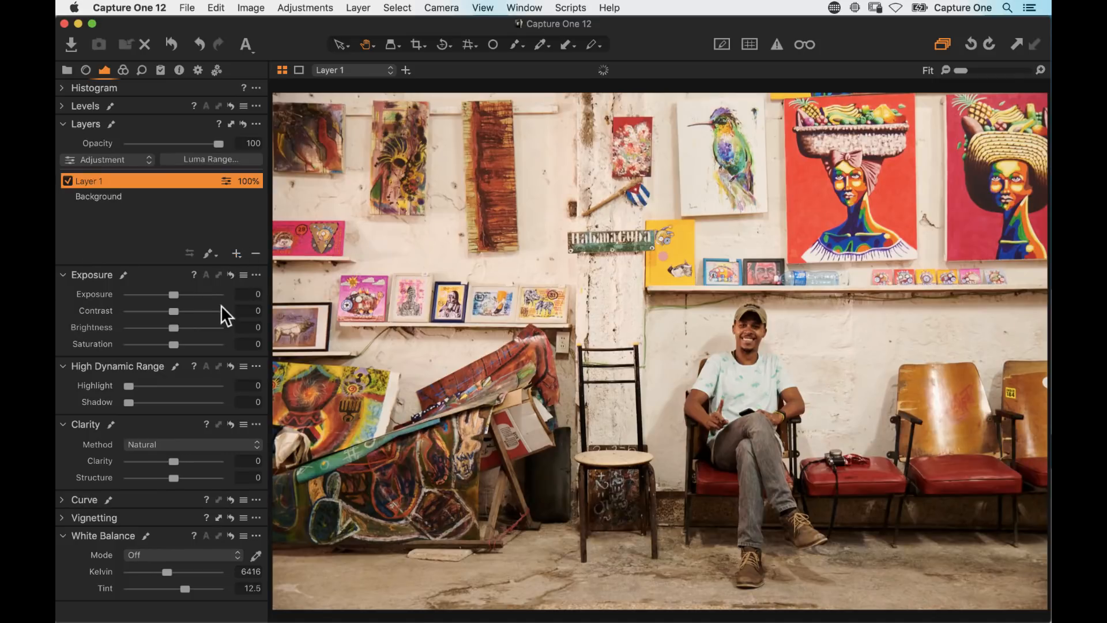
pyautogui.moveTo(128, 403); pyautogui.dragTo(154, 402)
pyautogui.moveTo(173, 295); pyautogui.dragTo(181, 311)
# Step: Check the mask brush settings and brush the layer's brightening adjustments onto the seated man
pyautogui.click(207, 253)
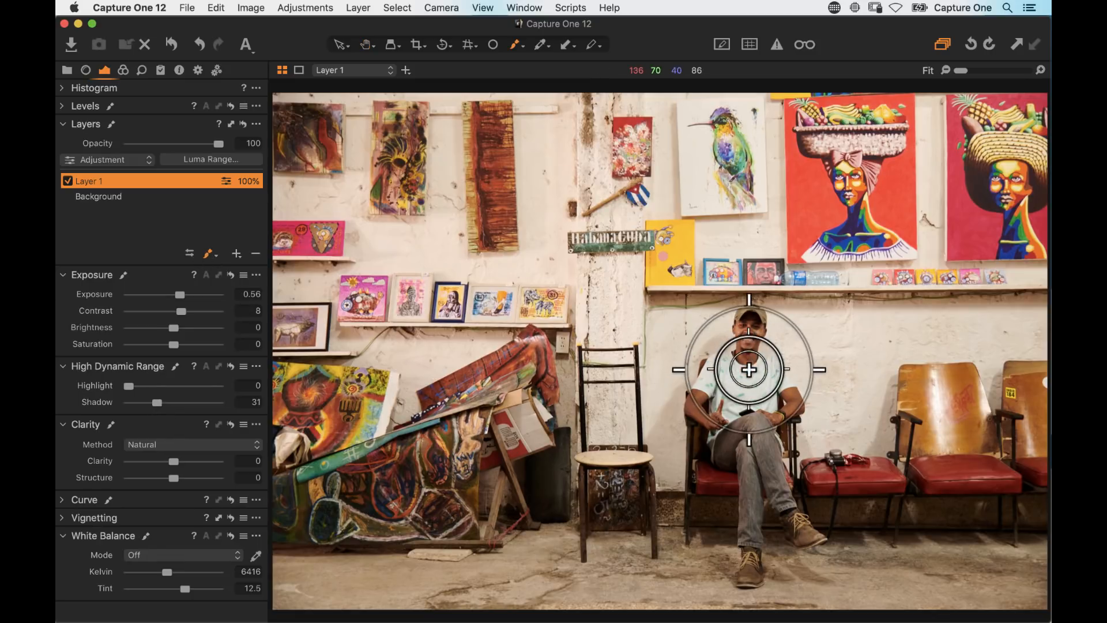
pyautogui.rightClick(746, 364)
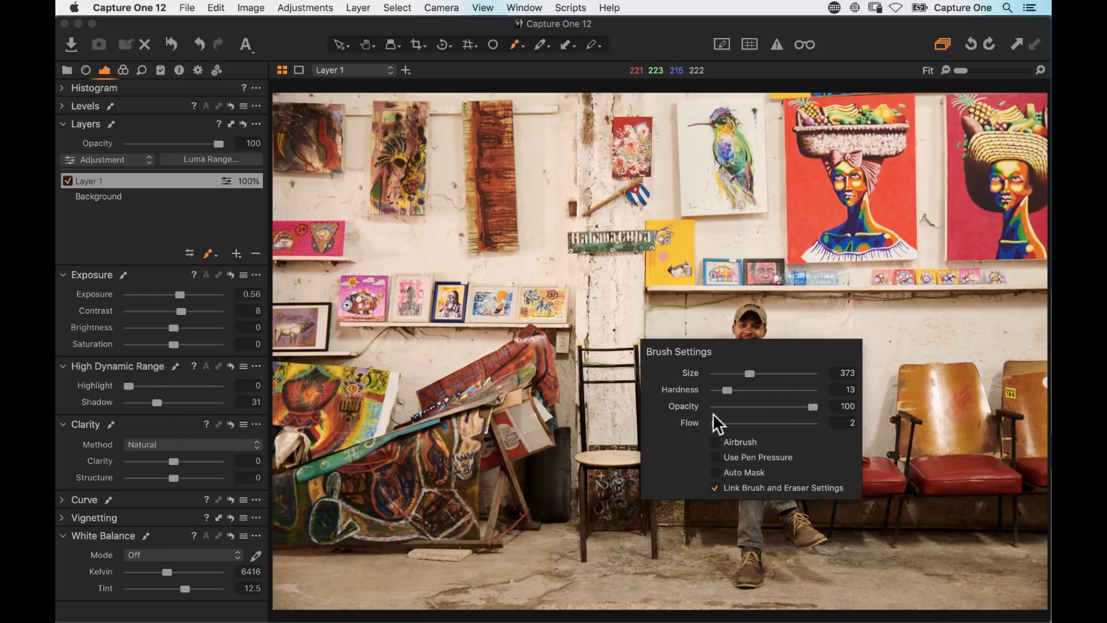
pyautogui.click(749, 272)
pyautogui.moveTo(759, 408)
pyautogui.mouseDown()
pyautogui.moveTo(734, 417)
pyautogui.moveTo(739, 409)
pyautogui.moveTo(763, 470)
pyautogui.moveTo(763, 552)
pyautogui.moveTo(764, 502)
pyautogui.moveTo(757, 527)
pyautogui.moveTo(714, 409)
pyautogui.moveTo(719, 385)
pyautogui.moveTo(750, 369)
pyautogui.moveTo(750, 337)
pyautogui.moveTo(787, 407)
pyautogui.moveTo(754, 459)
pyautogui.moveTo(783, 507)
pyautogui.moveTo(759, 542)
pyautogui.moveTo(759, 475)
pyautogui.moveTo(777, 467)
pyautogui.moveTo(744, 408)
pyautogui.mouseUp()
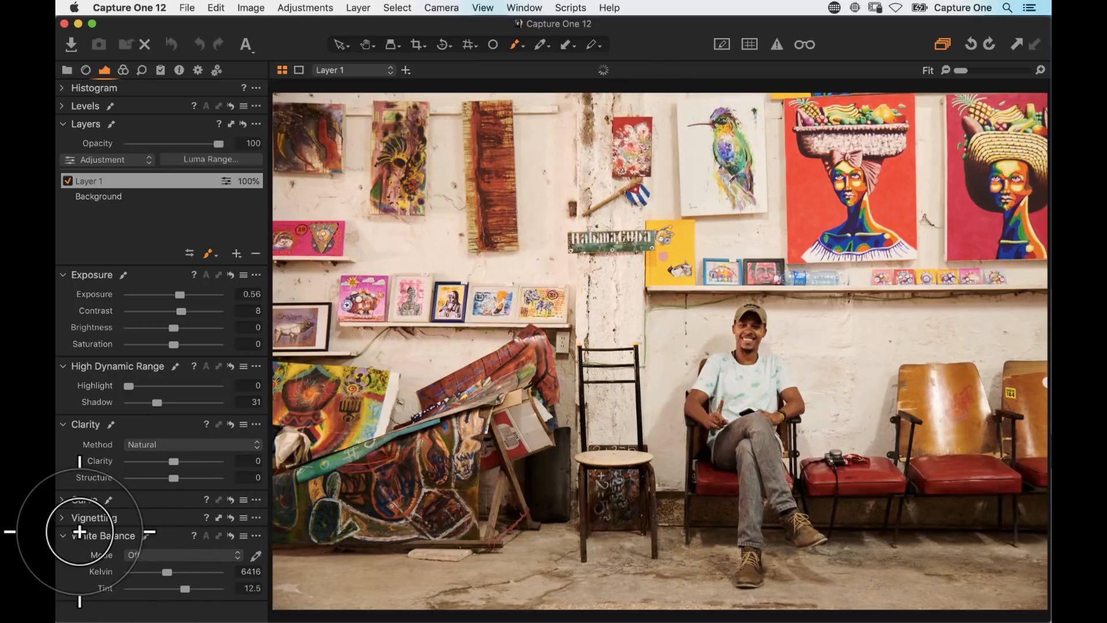
# Step: Darken the photo's edges with a vignetting amount of -1.02 and compare the result with the unedited photo
pyautogui.click(95, 518)
pyautogui.moveTo(173, 537); pyautogui.dragTo(162, 538)
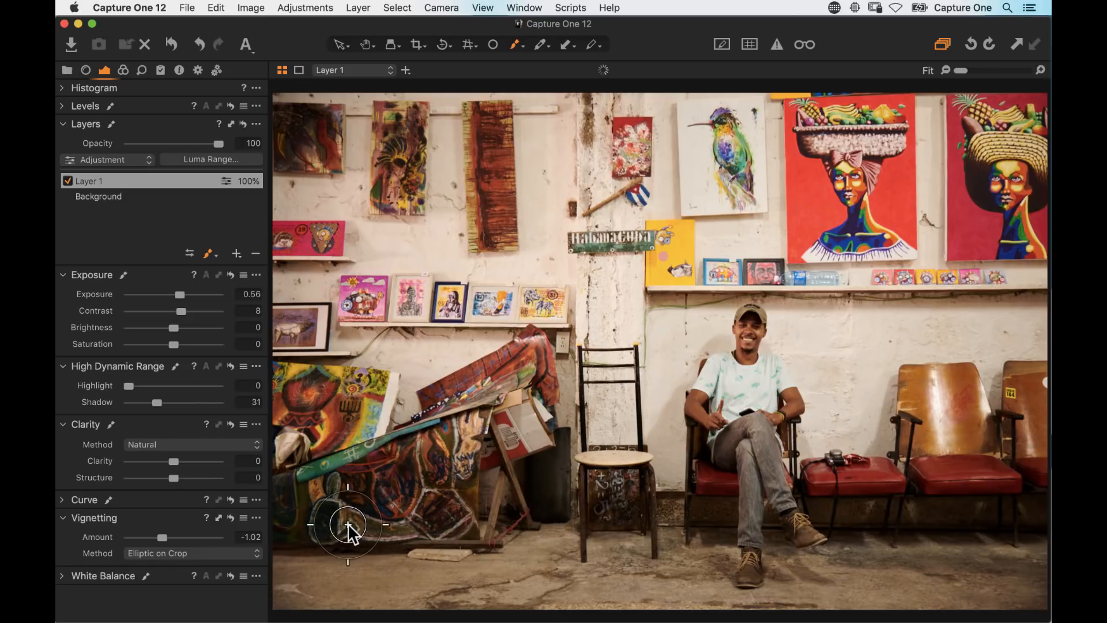
pyautogui.click(172, 44)
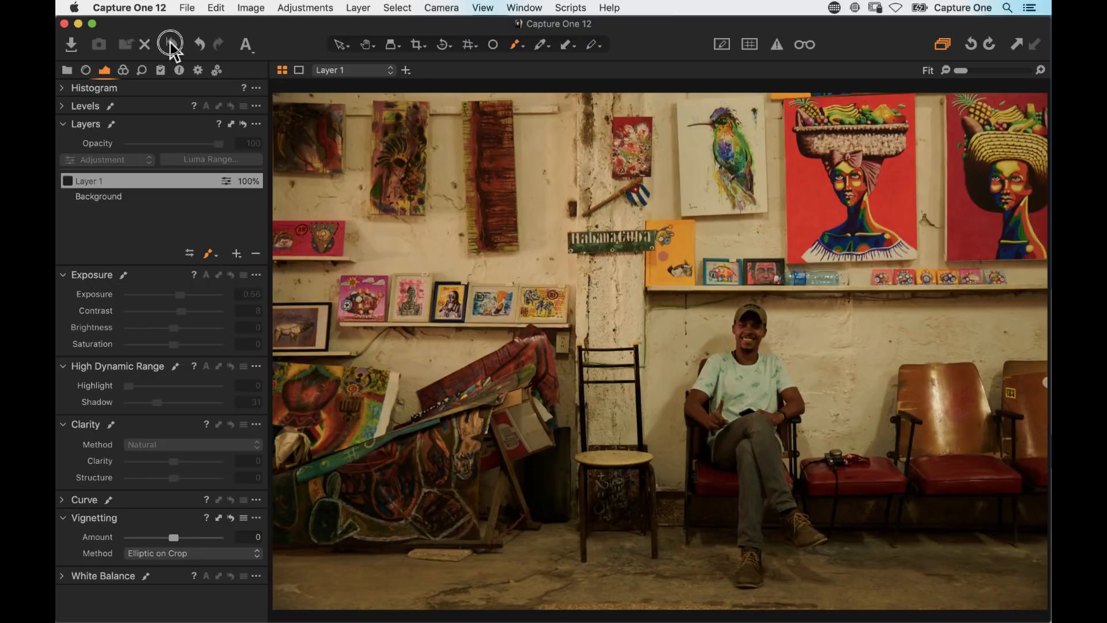
pyautogui.moveTo(170, 45); pyautogui.dragTo(168, 45)
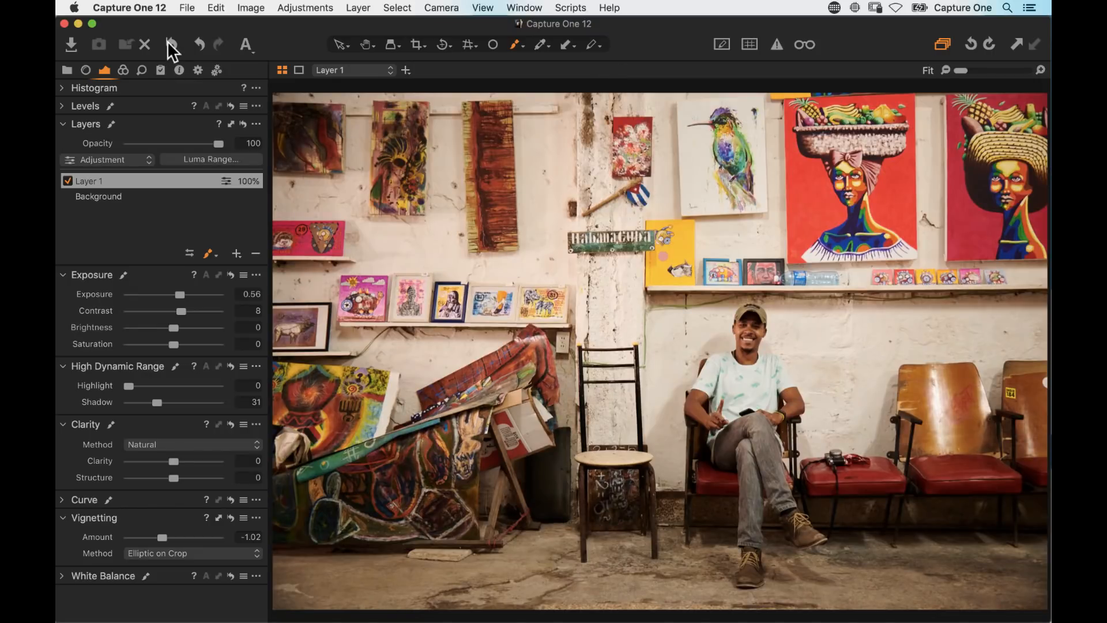
# Step: Toggle Layer 1 off and on twice to compare the man with and without the local brightening
pyautogui.click(68, 183)
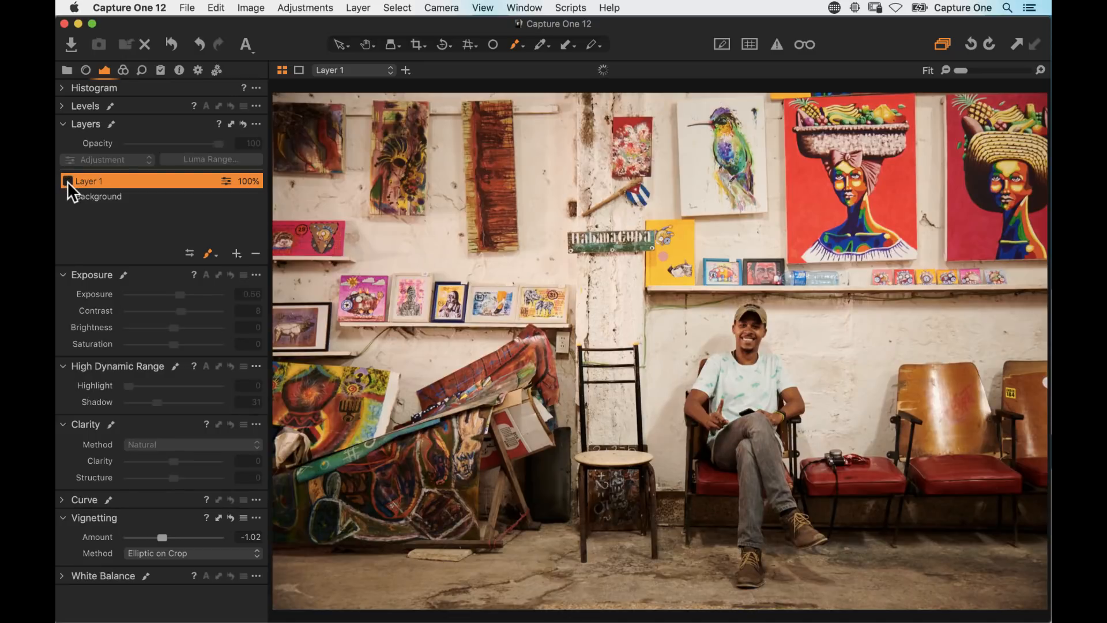
pyautogui.click(67, 182)
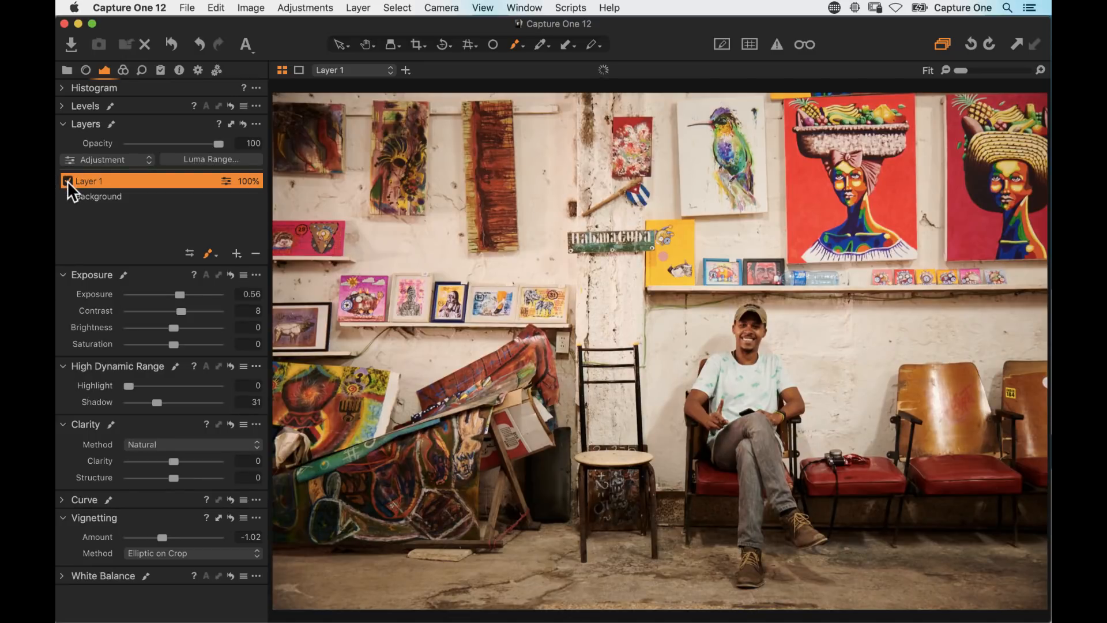
pyautogui.click(67, 181)
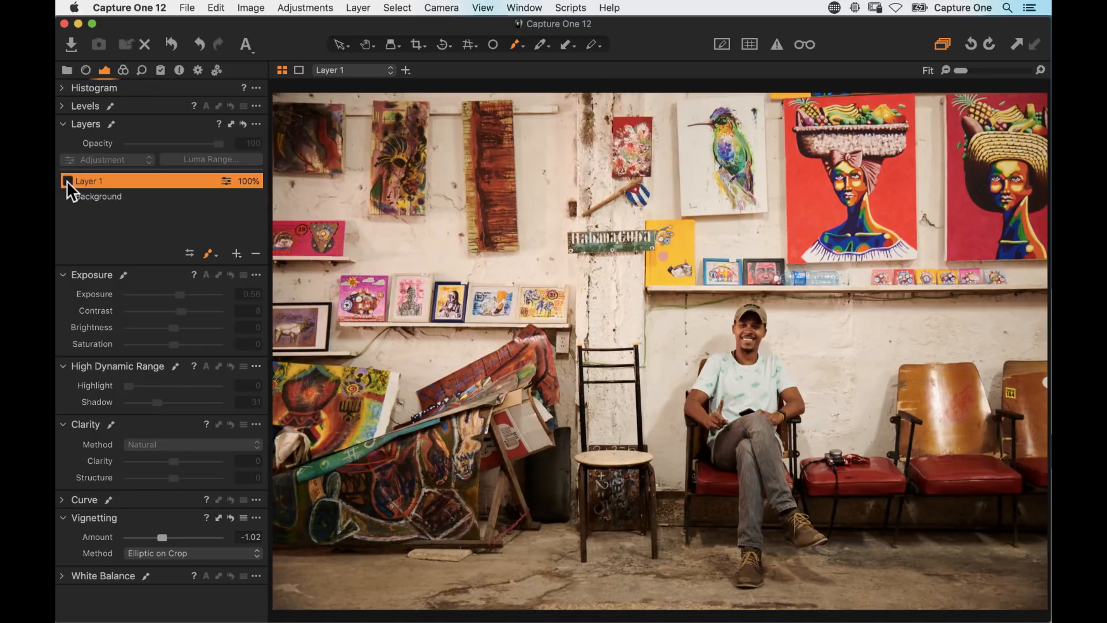
pyautogui.click(67, 182)
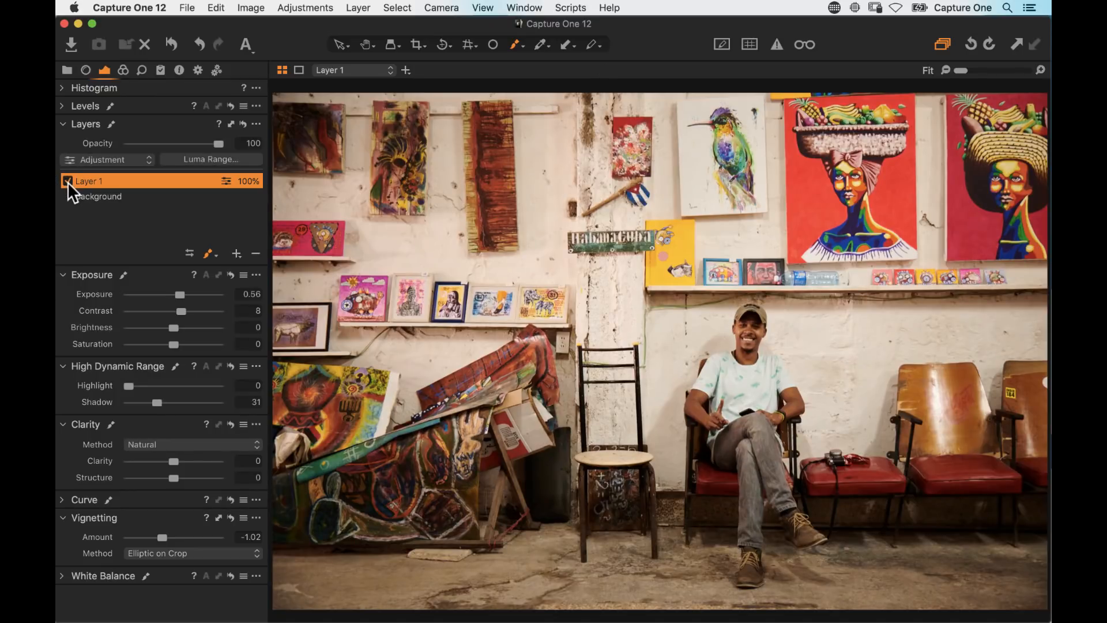